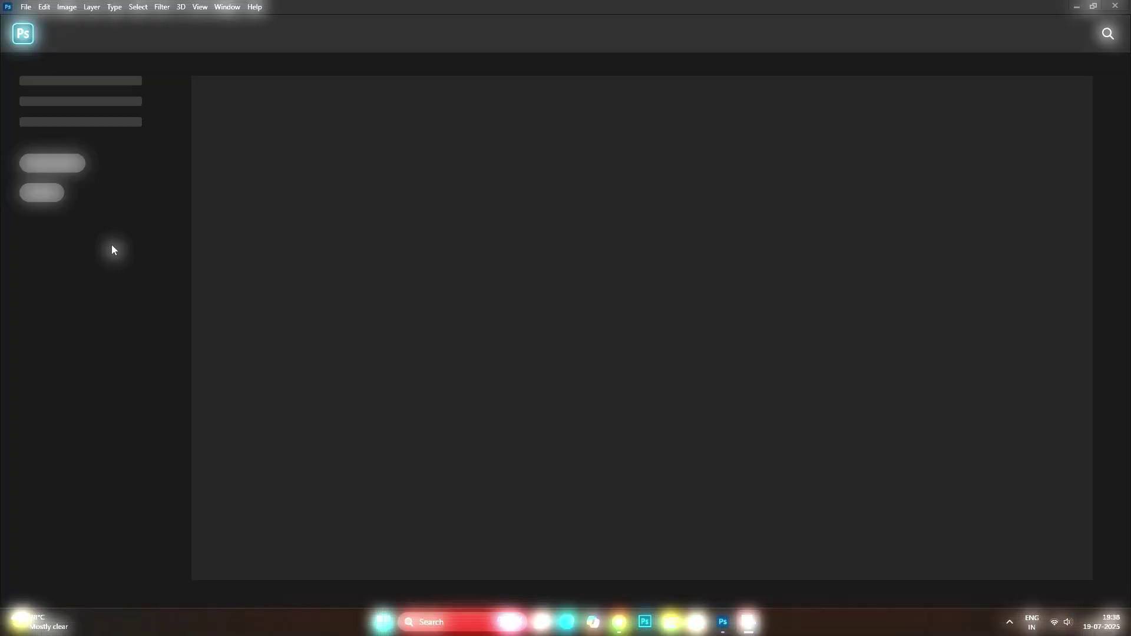
# Create a blank 2400 × 3000 px document from the Custom 8 x 10 in @ 300 ppi preset
pyautogui.click(25, 8)
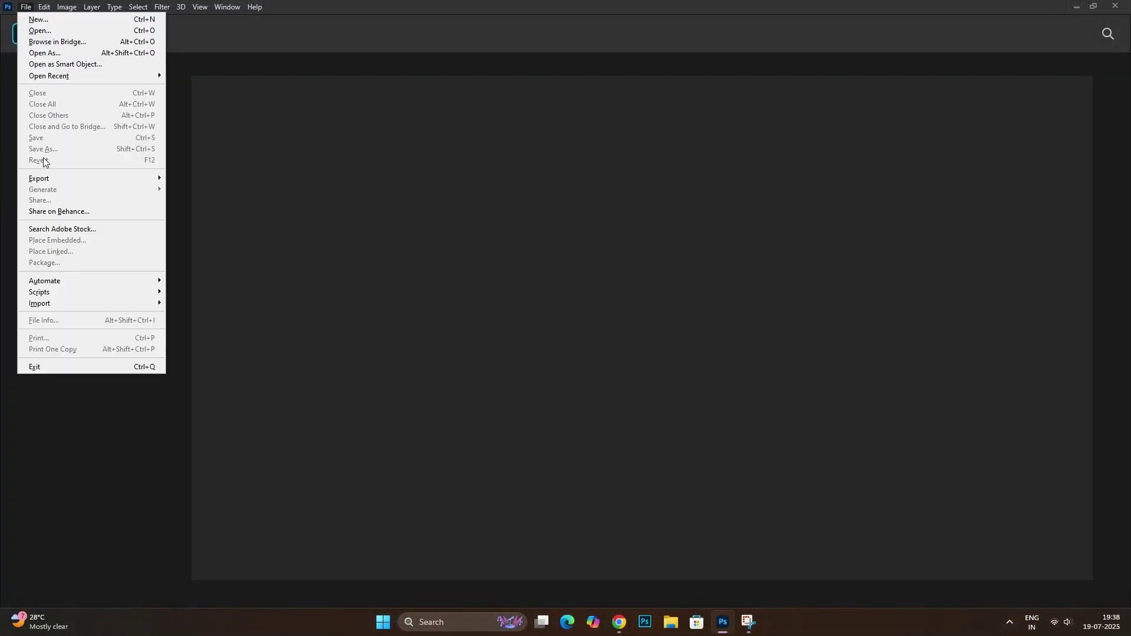
pyautogui.click(39, 20)
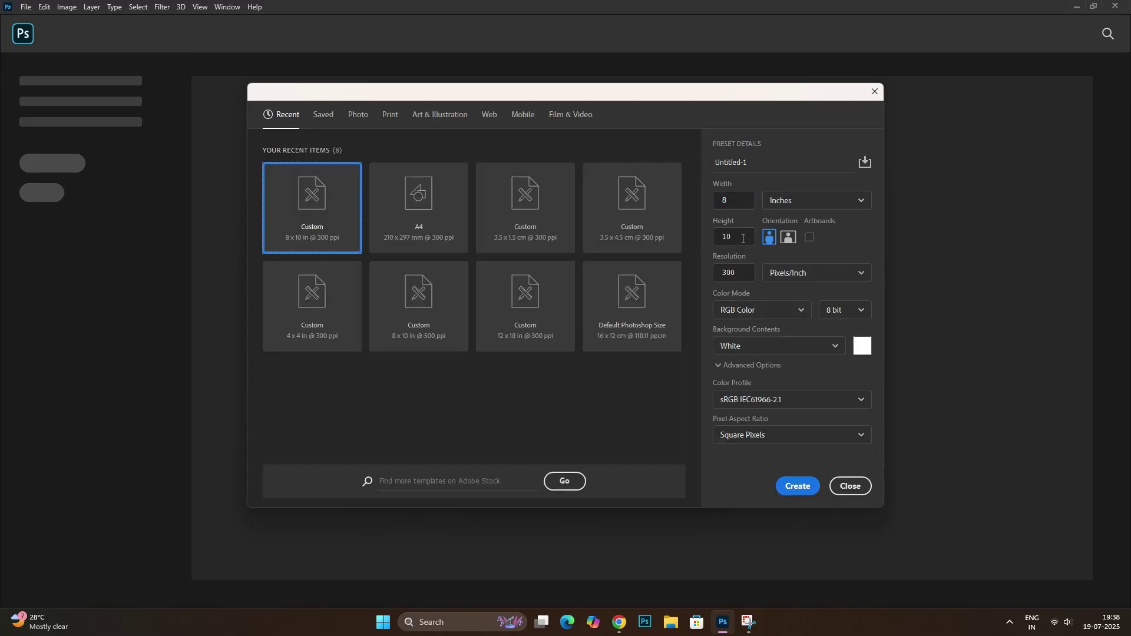
pyautogui.click(733, 281)
pyautogui.click(799, 492)
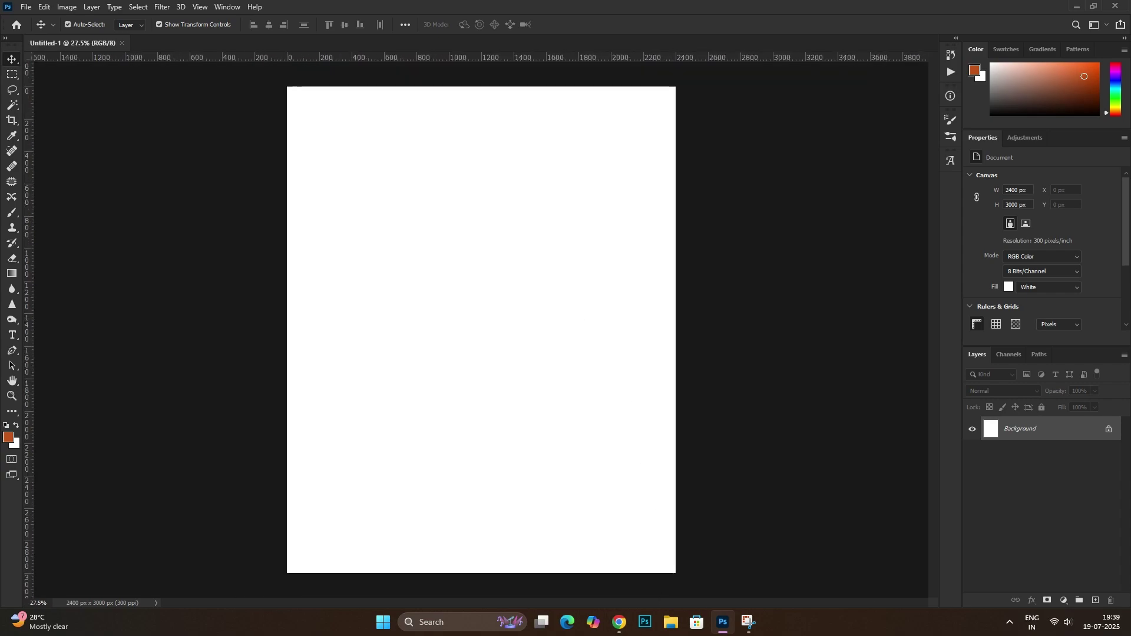
# Open Pinterest in Chrome, with the browser window resized beside the Photoshop canvas
pyautogui.click(619, 622)
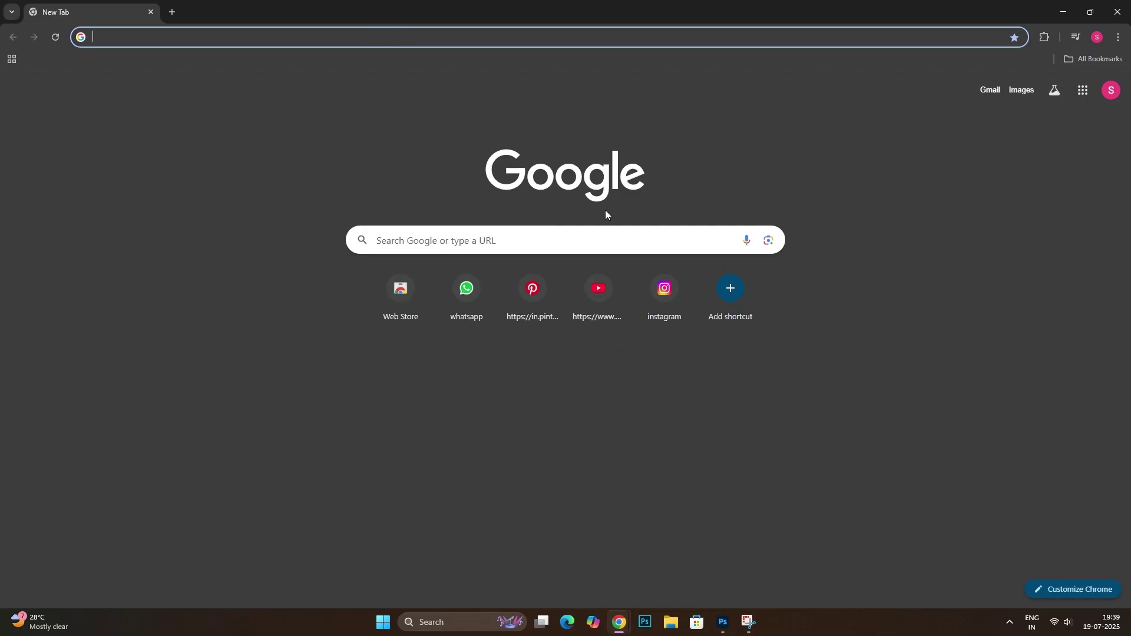
pyautogui.click(361, 32)
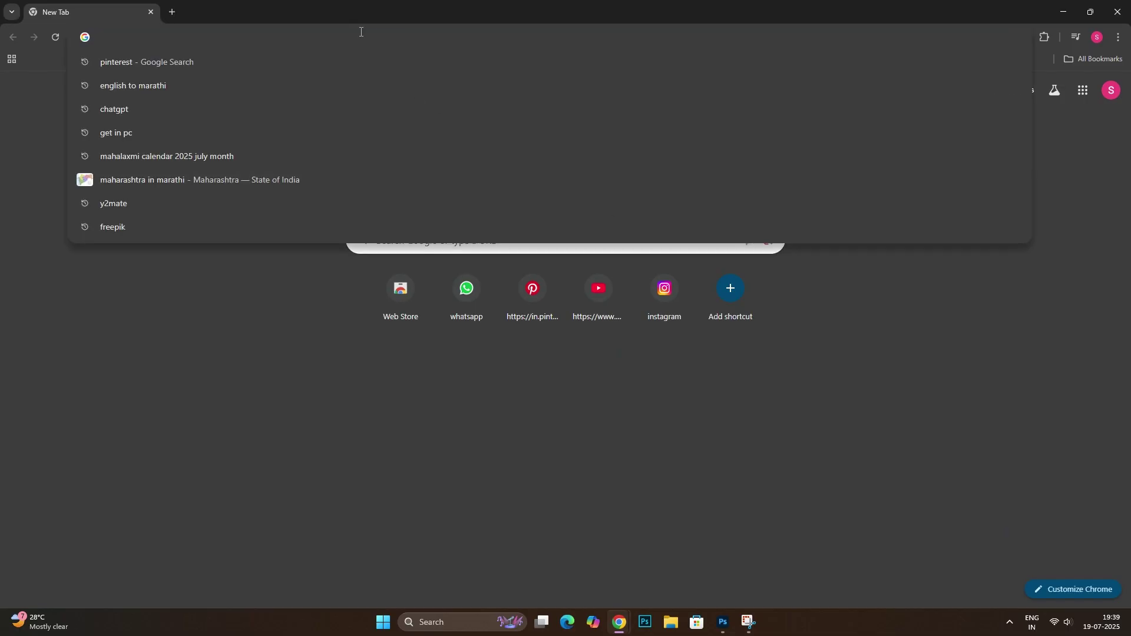
pyautogui.write('prentest')
pyautogui.press('Return')
pyautogui.click(1085, 20)
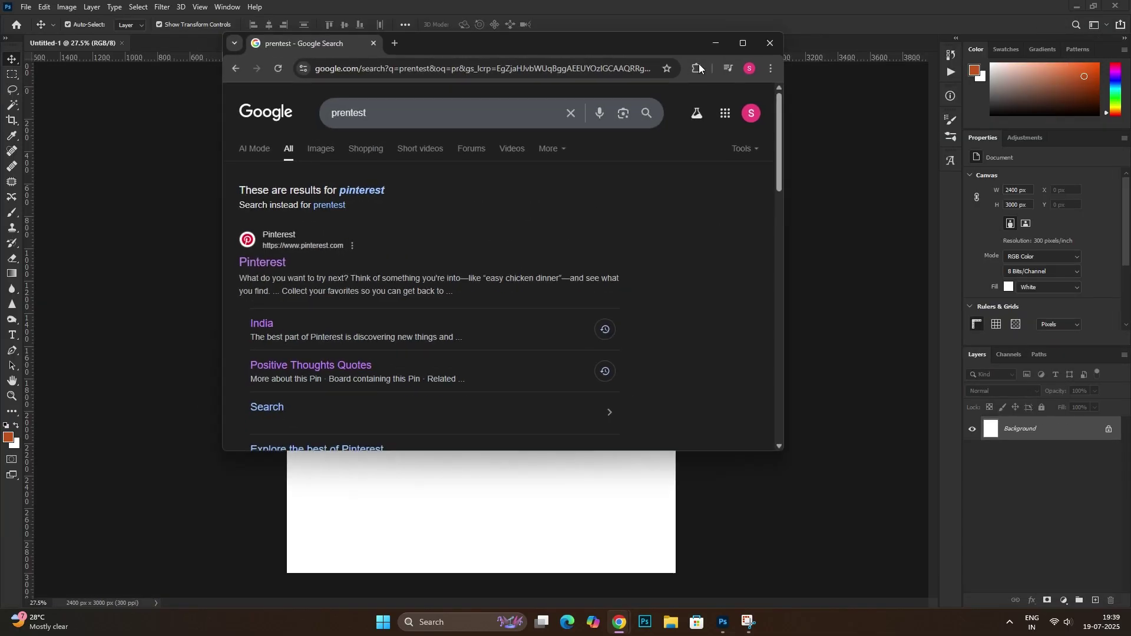
pyautogui.moveTo(603, 44); pyautogui.dragTo(642, 101)
pyautogui.click(300, 320)
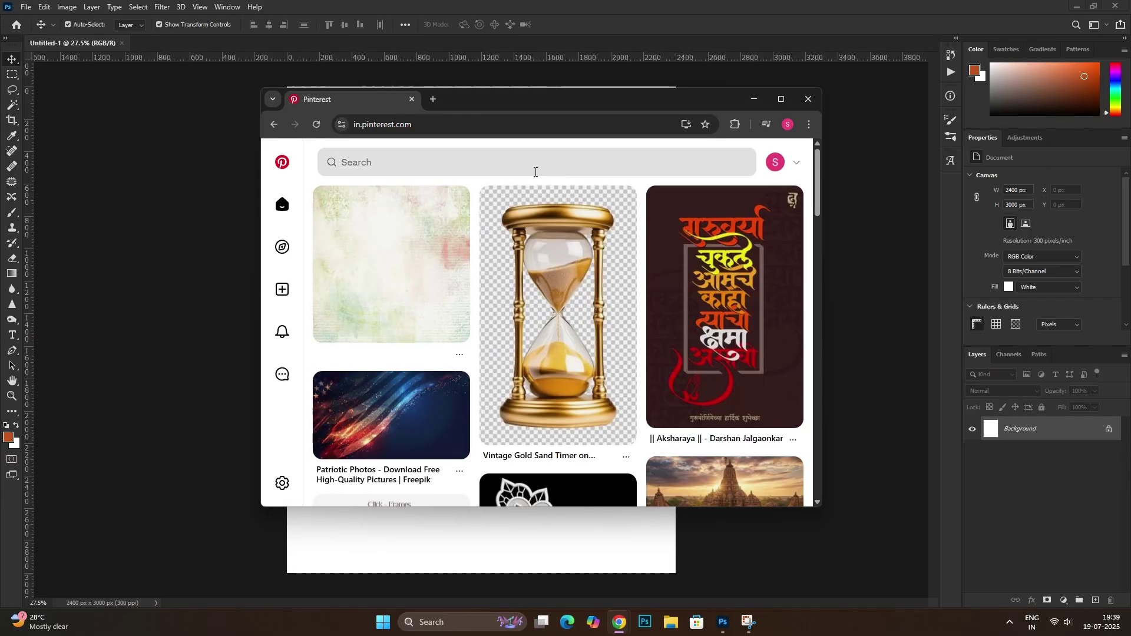
# Search Pinterest for 'texture background' and browse the results
pyautogui.scroll(-2, 514, 224)
pyautogui.scroll(2, 515, 218)
pyautogui.click(500, 154)
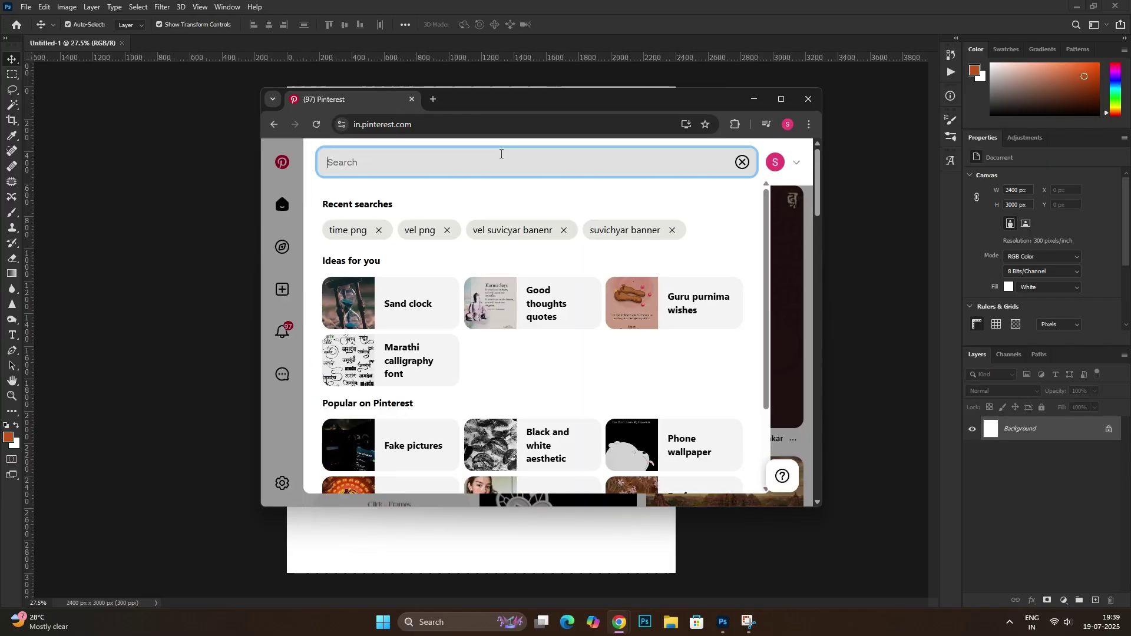
pyautogui.write('tex')
pyautogui.write('hur back')
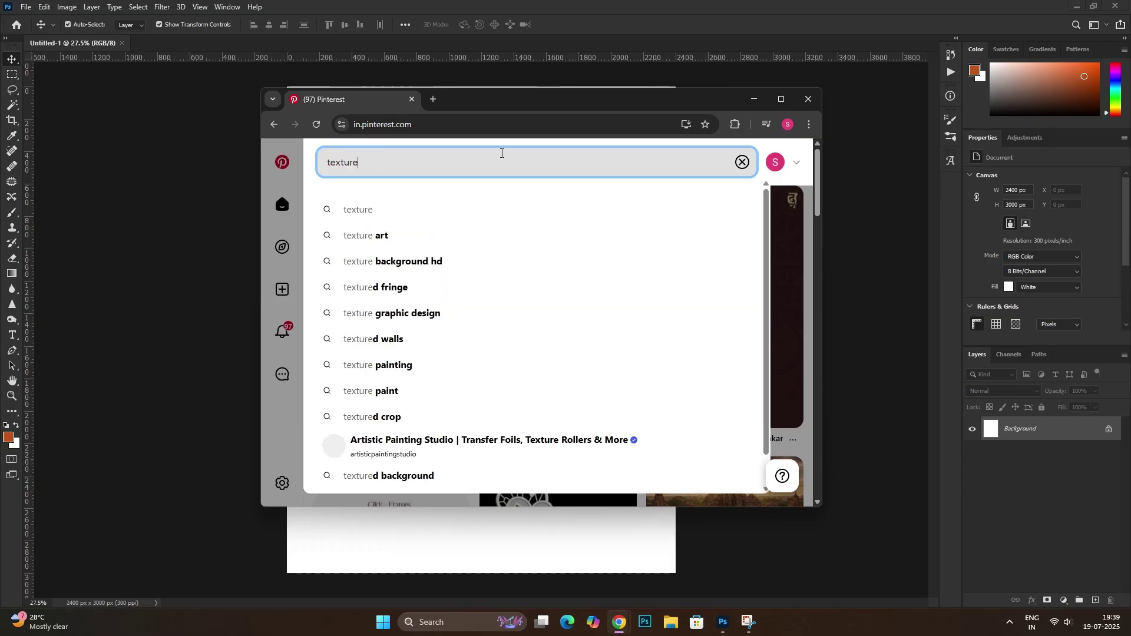
pyautogui.write(' backgrou')
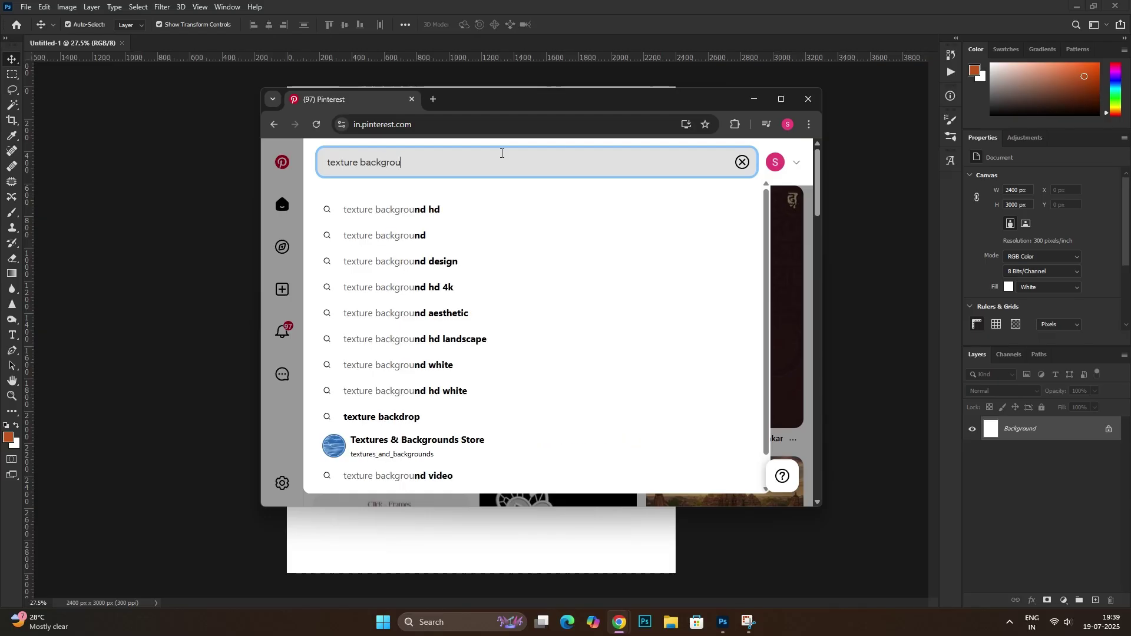
pyautogui.write('nd')
pyautogui.press('Return')
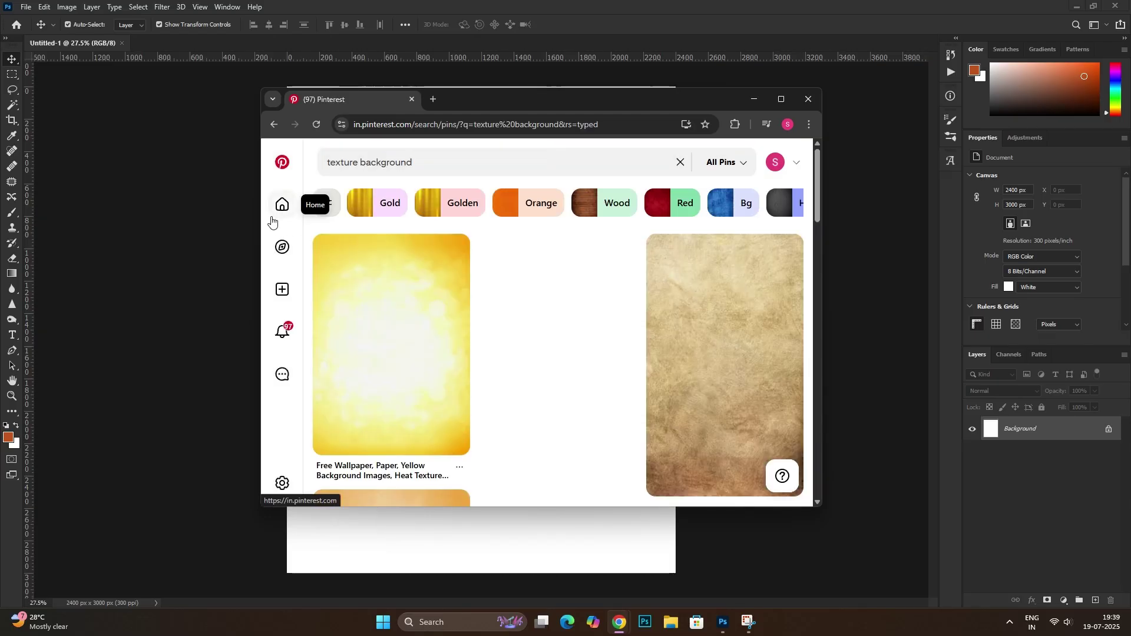
pyautogui.scroll(-4, 732, 384)
pyautogui.scroll(-3, 705, 346)
pyautogui.scroll(-2, 730, 324)
pyautogui.scroll(-2, 756, 298)
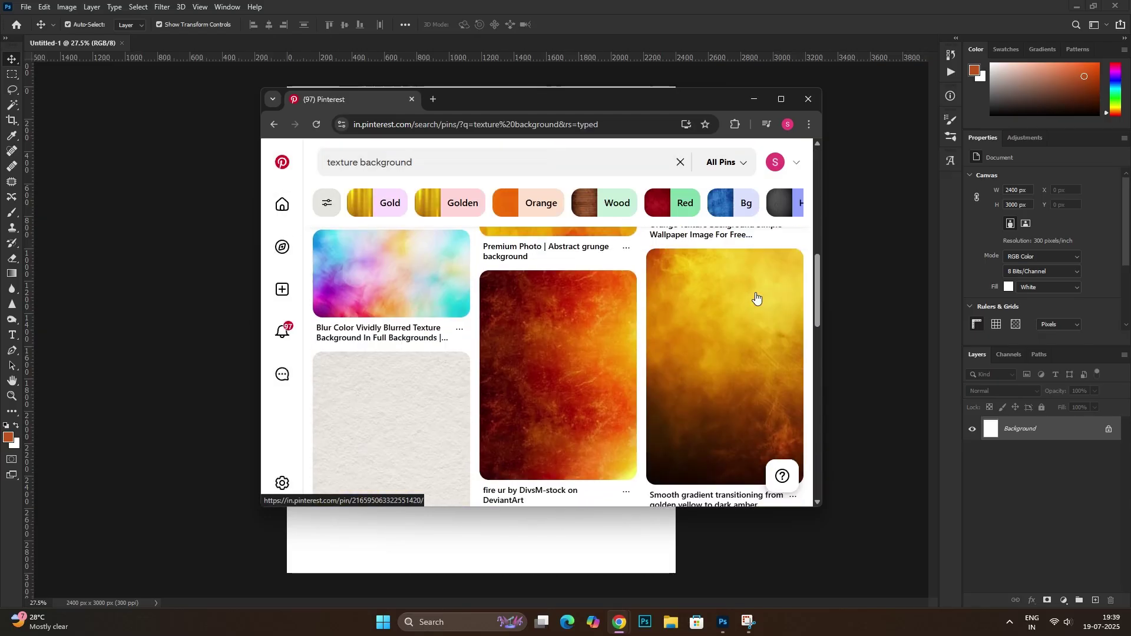
pyautogui.scroll(-2, 757, 299)
pyautogui.scroll(-3, 756, 298)
pyautogui.scroll(1, 758, 285)
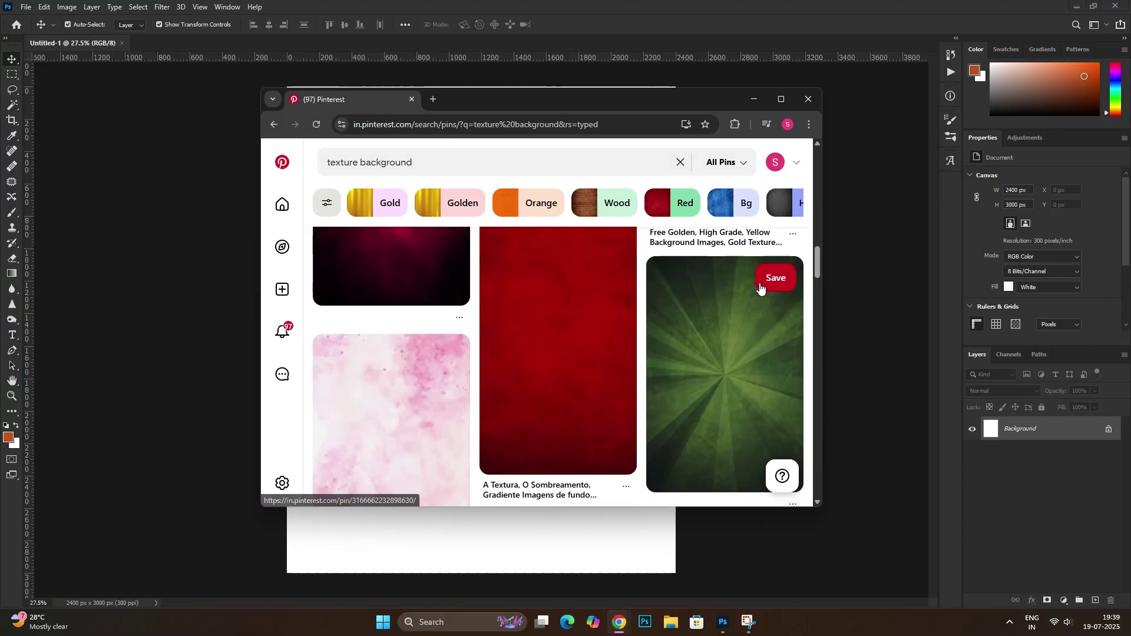
pyautogui.scroll(-2, 758, 285)
pyautogui.scroll(-2, 759, 283)
pyautogui.scroll(-2, 759, 287)
pyautogui.scroll(-3, 759, 286)
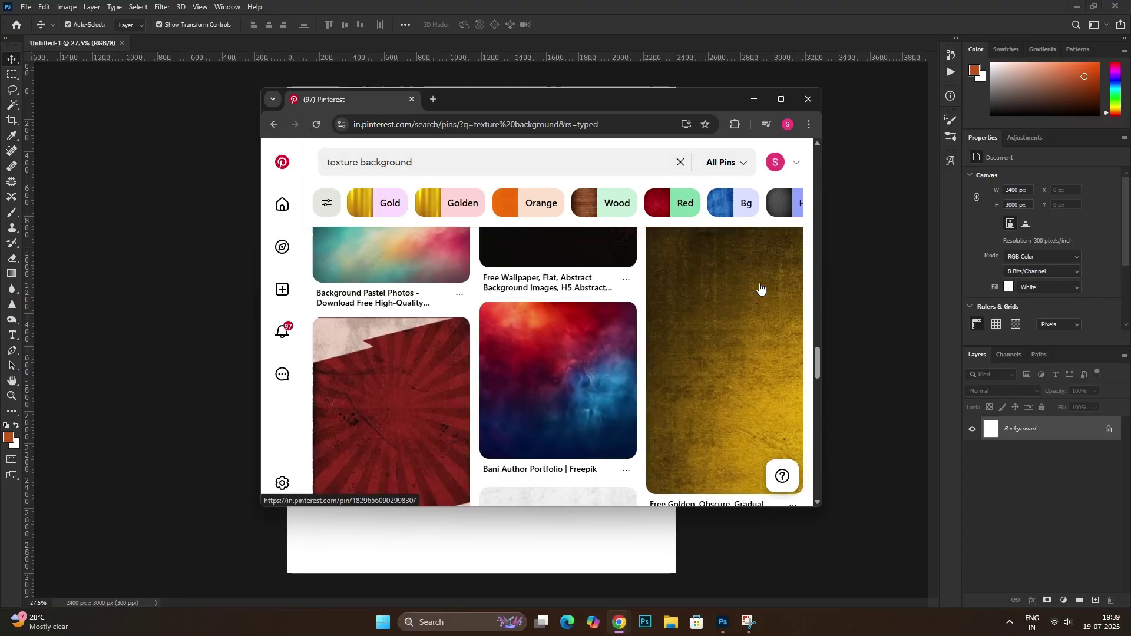
pyautogui.scroll(-2, 759, 285)
pyautogui.scroll(-2, 760, 286)
pyautogui.scroll(-2, 760, 286)
pyautogui.scroll(3, 758, 287)
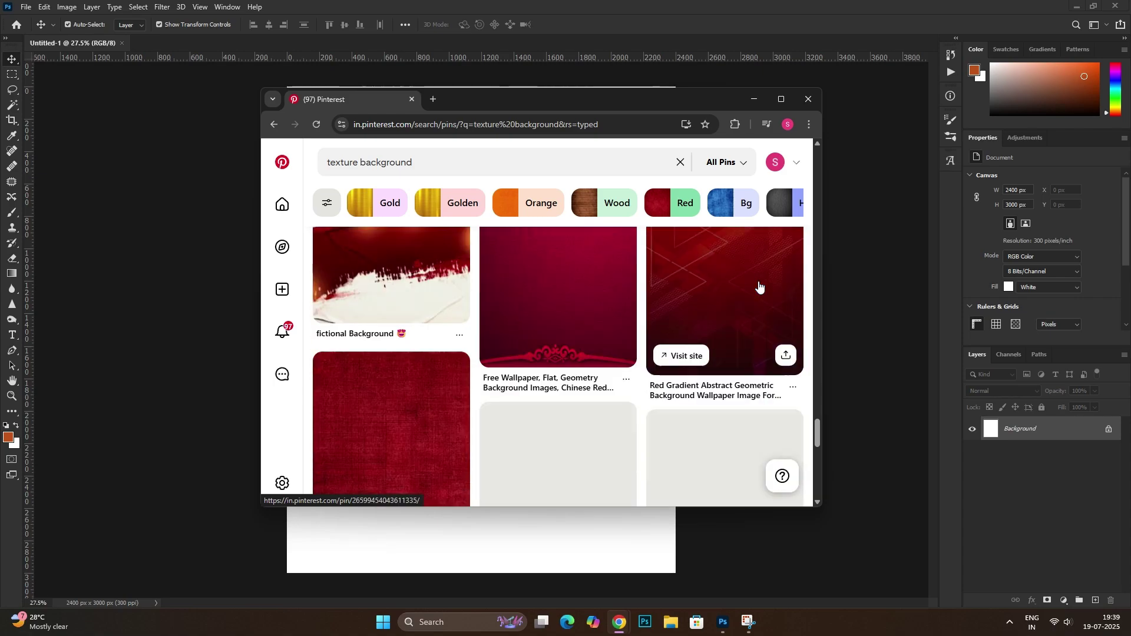
pyautogui.scroll(-3, 758, 288)
pyautogui.scroll(3, 757, 289)
pyautogui.scroll(-3, 757, 289)
pyautogui.scroll(-1, 611, 358)
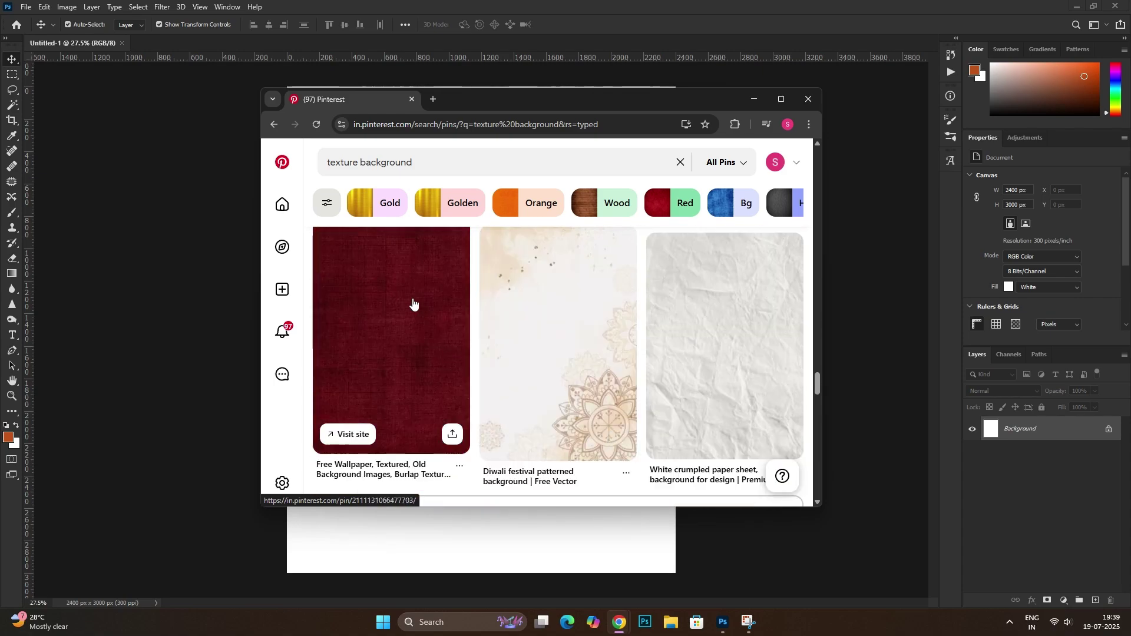
# Copy the dark red burlap texture image and return to Photoshop
pyautogui.click(412, 302)
pyautogui.rightClick(569, 268)
pyautogui.click(597, 316)
pyautogui.click(754, 99)
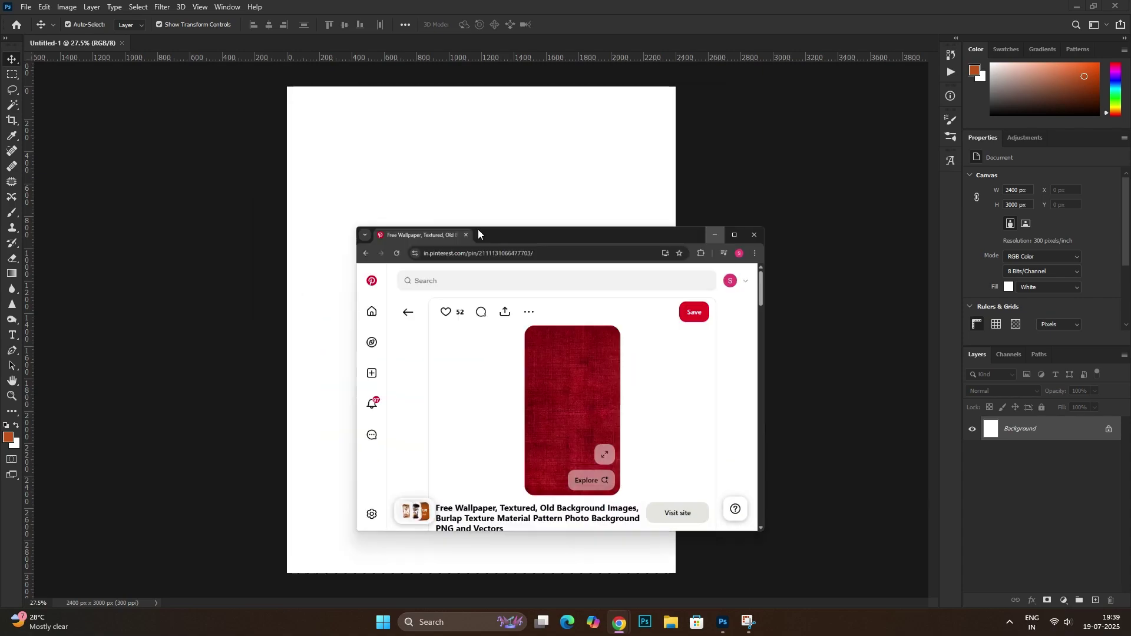
# Draw a rectangle shape covering the whole canvas
pyautogui.click(12, 414)
pyautogui.moveTo(272, 70); pyautogui.dragTo(691, 586)
pyautogui.press('v')
pyautogui.hotkey('alt', 'Tab')
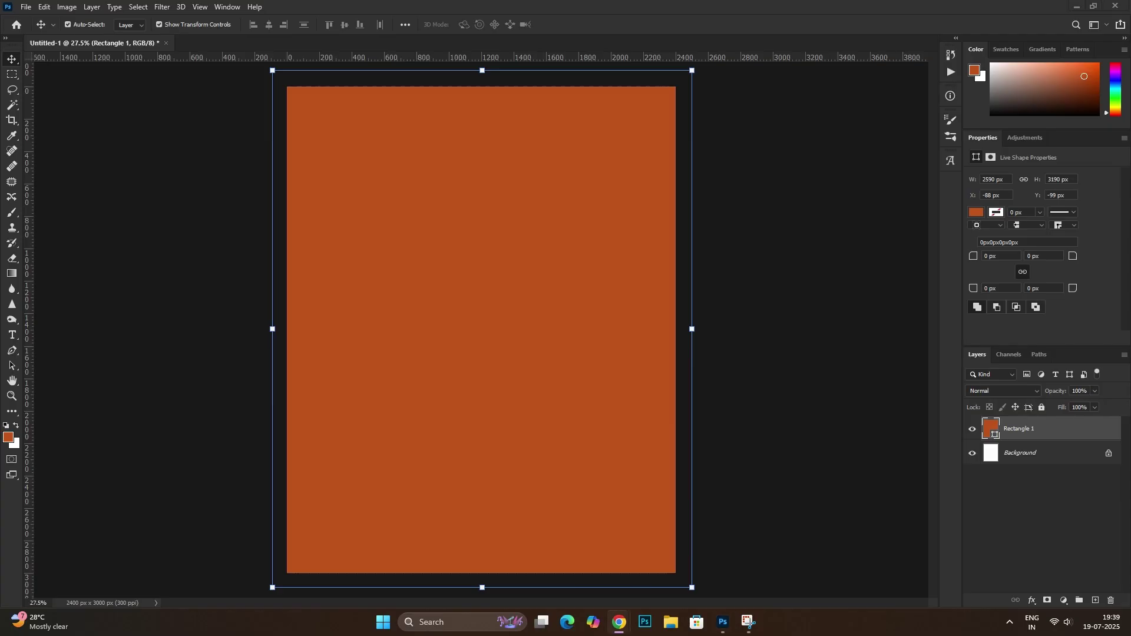
pyautogui.hotkey('alt', 'Tab')
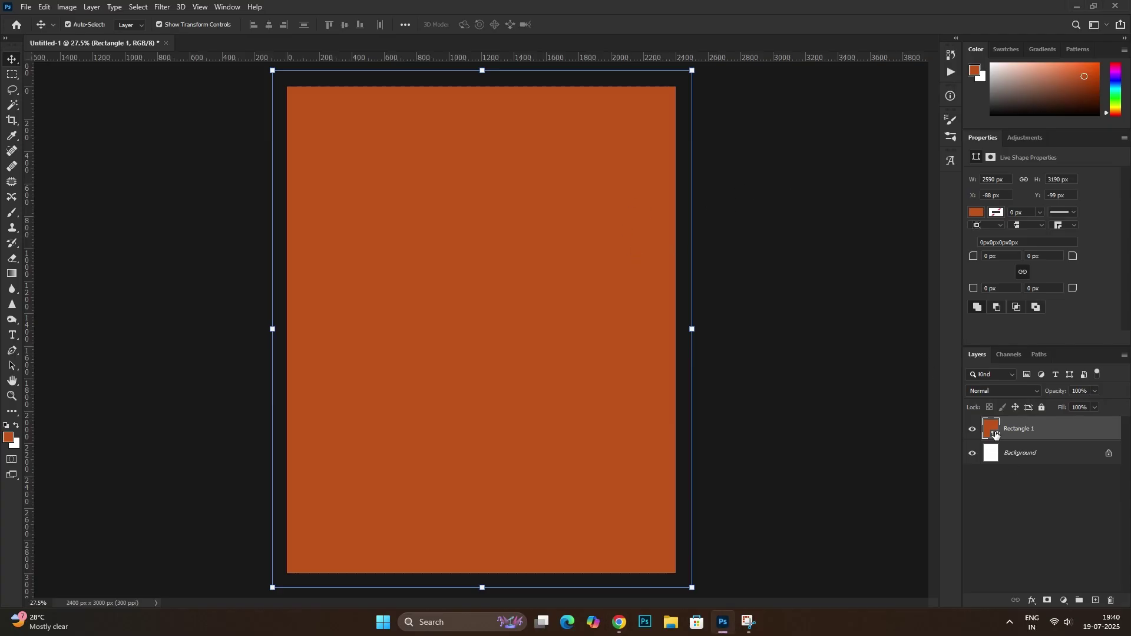
# Fill the rectangle with dark red 580808 and lock its layer
pyautogui.doubleClick(993, 430)
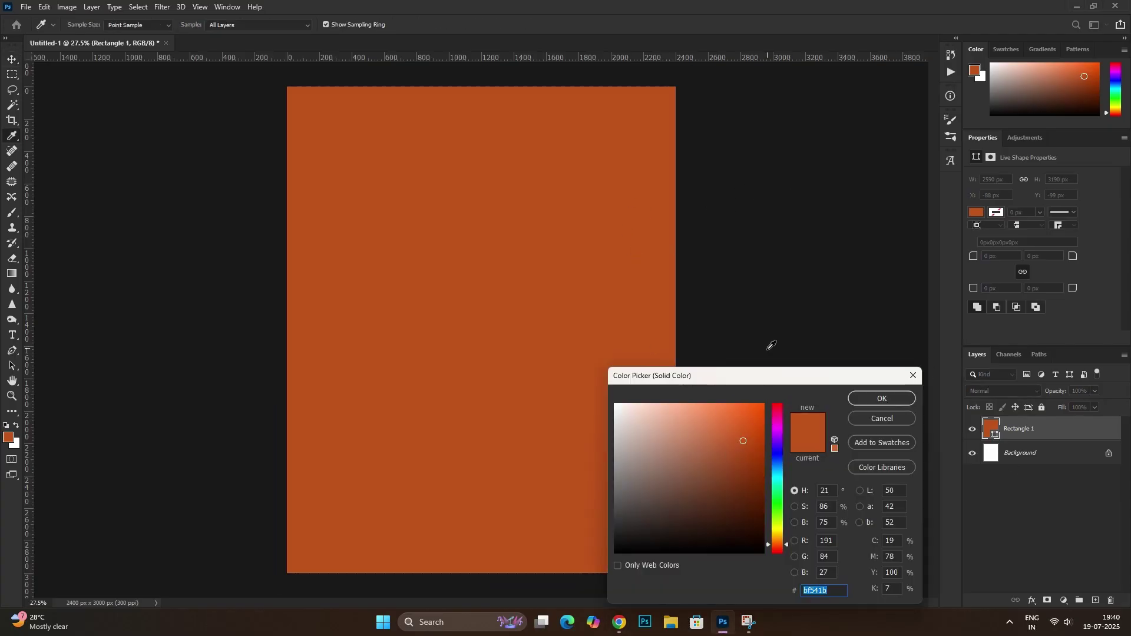
pyautogui.click(777, 404)
pyautogui.moveTo(745, 490); pyautogui.dragTo(750, 499)
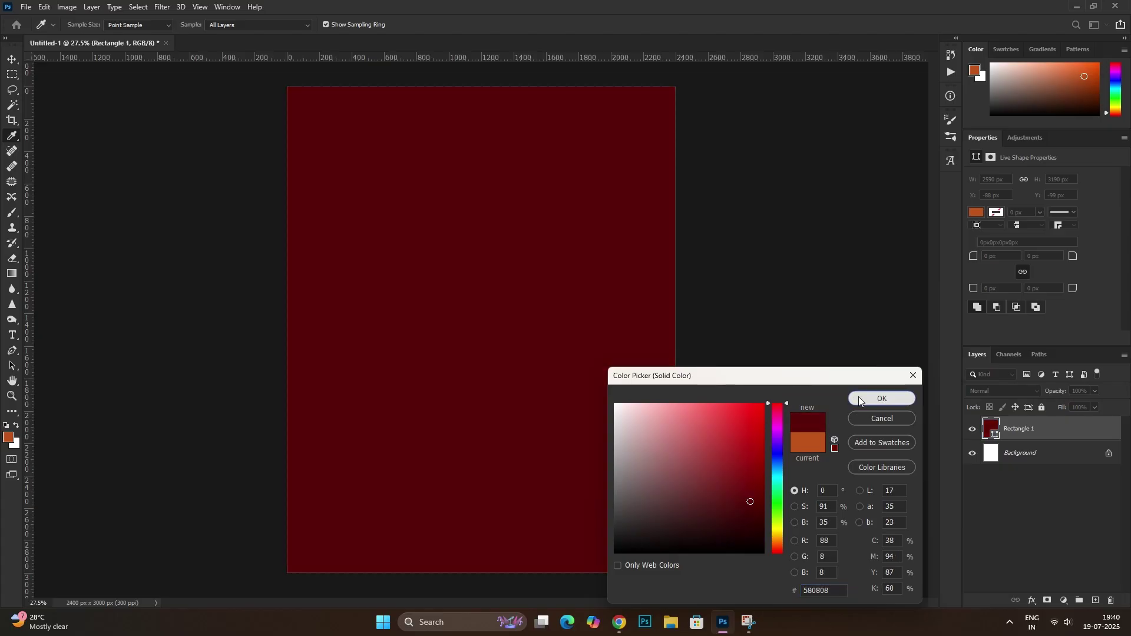
pyautogui.click(881, 399)
pyautogui.press('v')
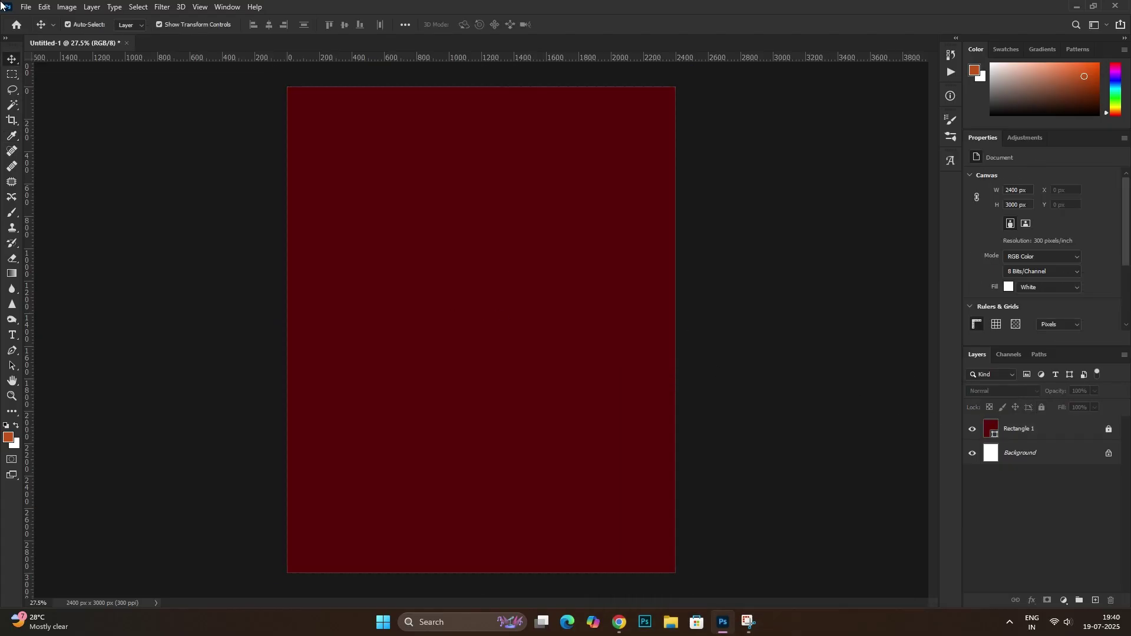
pyautogui.click(44, 7)
# Paste the burlap texture as a smart object and stretch it to fill the canvas
pyautogui.click(56, 112)
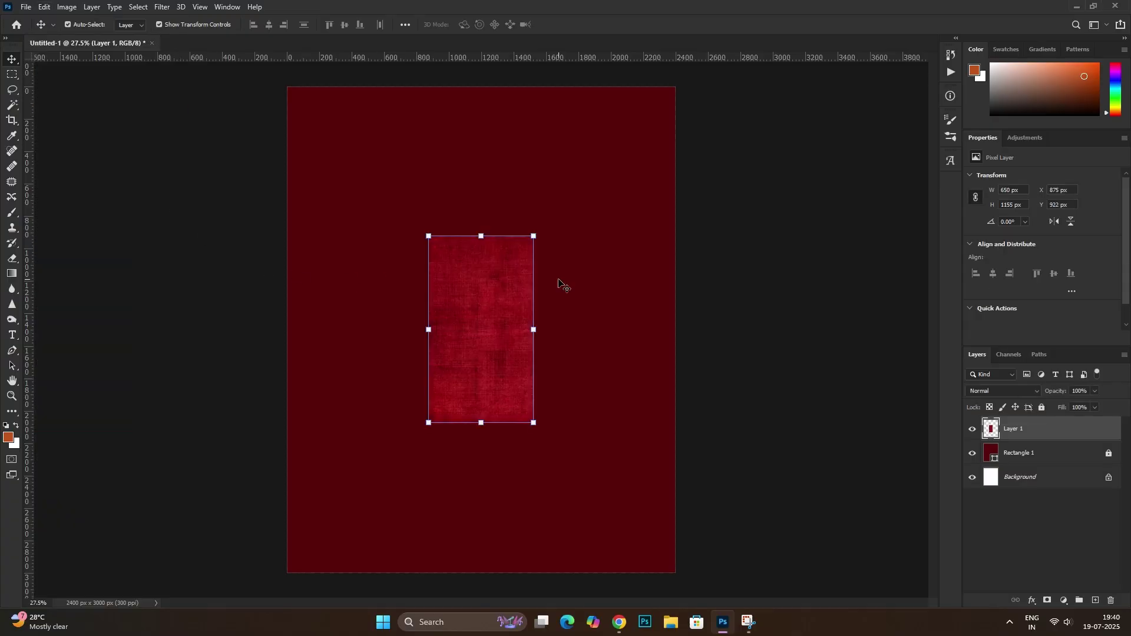
pyautogui.rightClick(1032, 432)
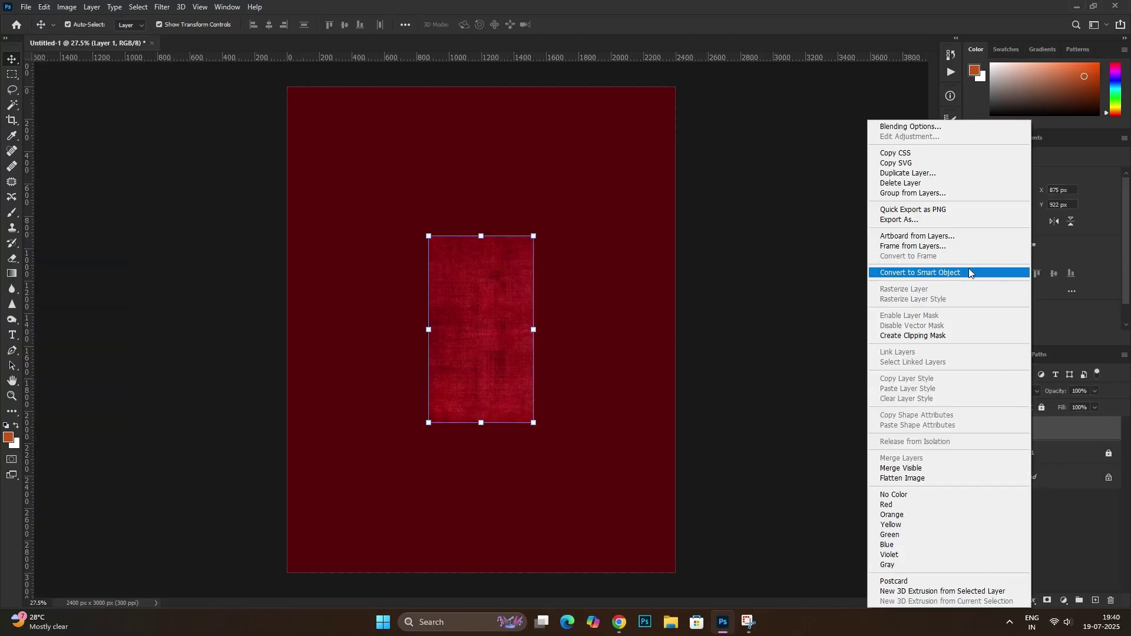
pyautogui.click(943, 271)
pyautogui.moveTo(484, 223); pyautogui.dragTo(481, 86)
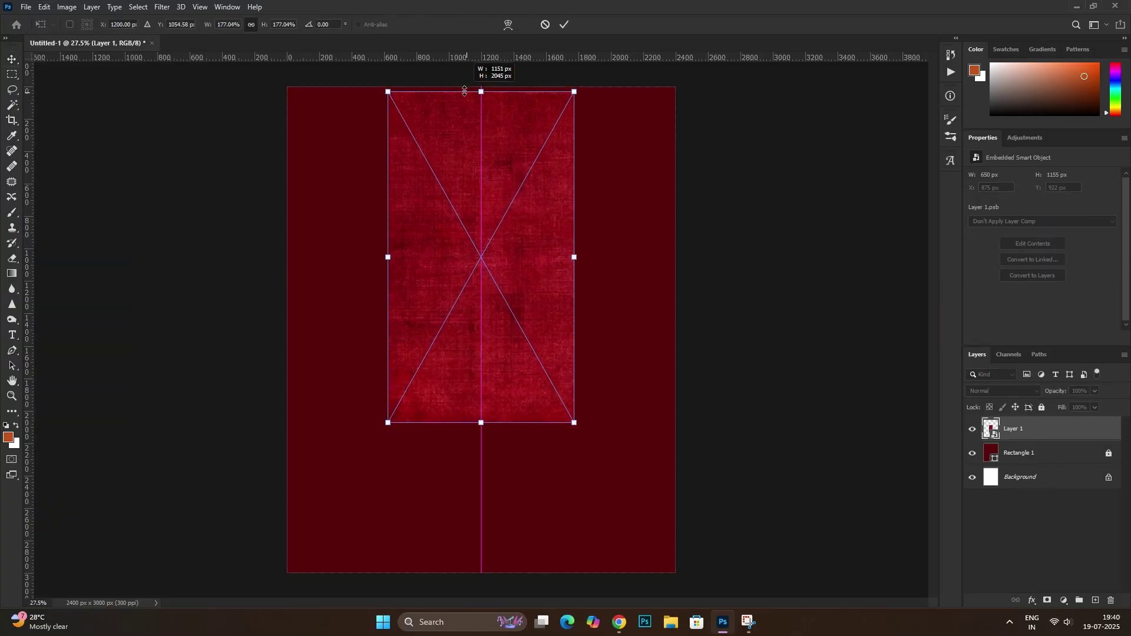
pyautogui.moveTo(478, 429); pyautogui.dragTo(482, 572)
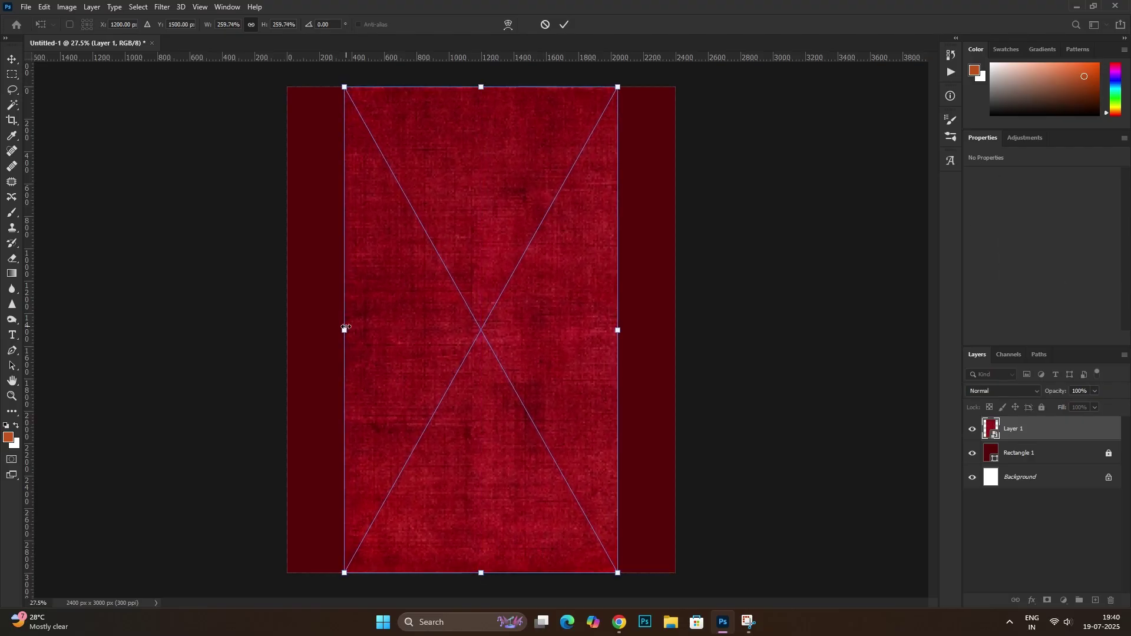
pyautogui.moveTo(344, 328); pyautogui.dragTo(288, 316)
pyautogui.moveTo(617, 330); pyautogui.dragTo(677, 330)
pyautogui.press('Return')
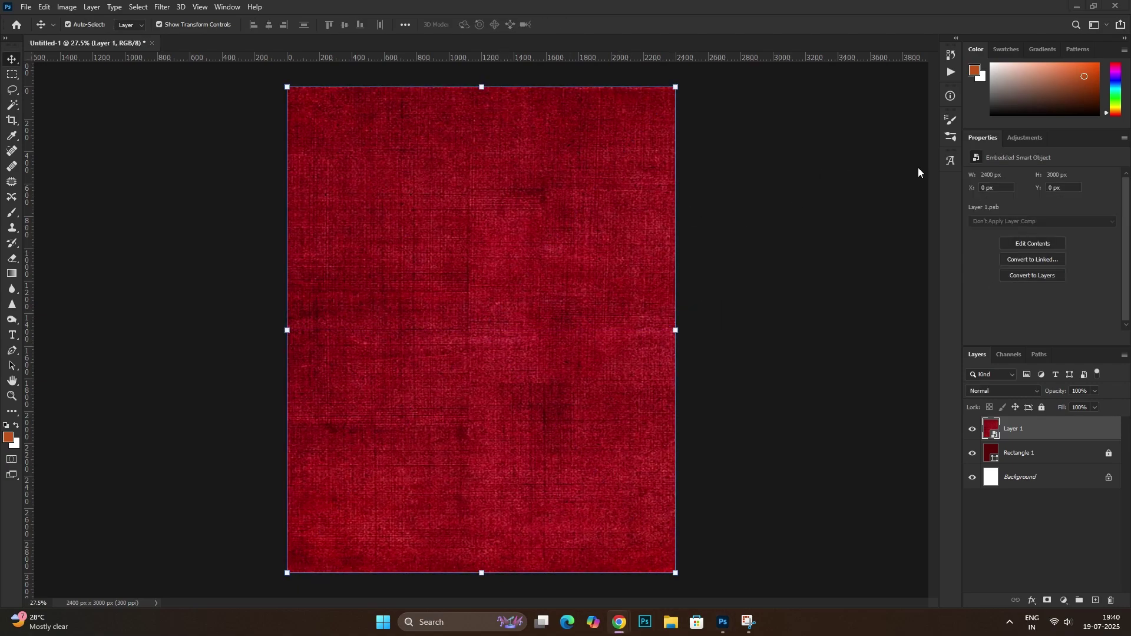
# Set the texture layer to Overlay, enlarge it slightly past the edges, and lock it
pyautogui.click(1000, 391)
pyautogui.click(987, 457)
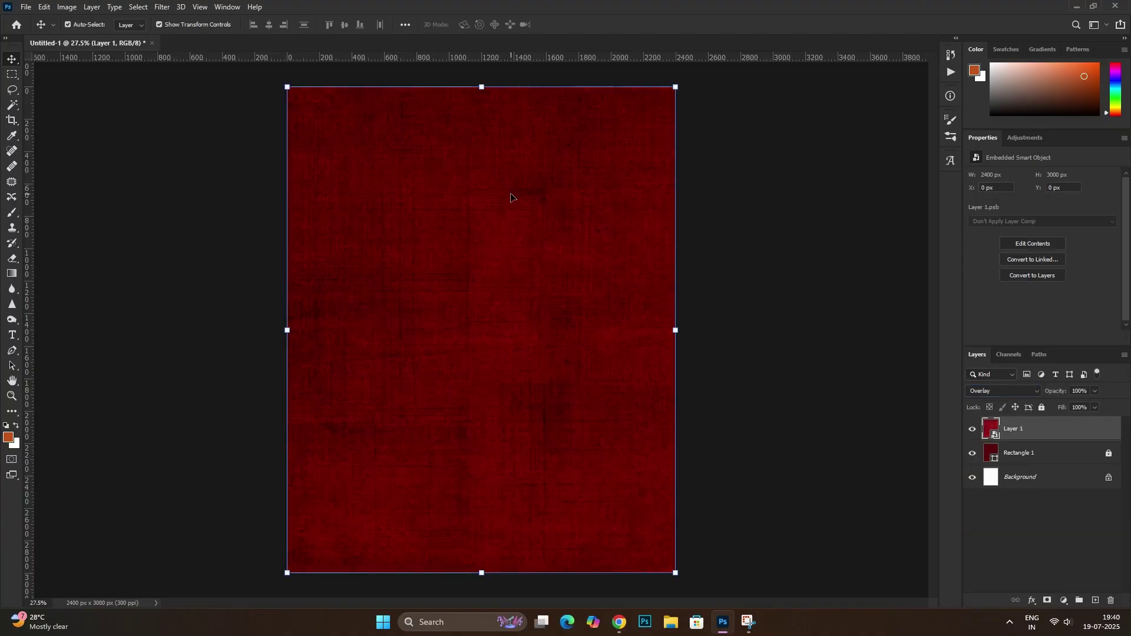
pyautogui.click(481, 85)
pyautogui.moveTo(481, 573); pyautogui.dragTo(503, 560)
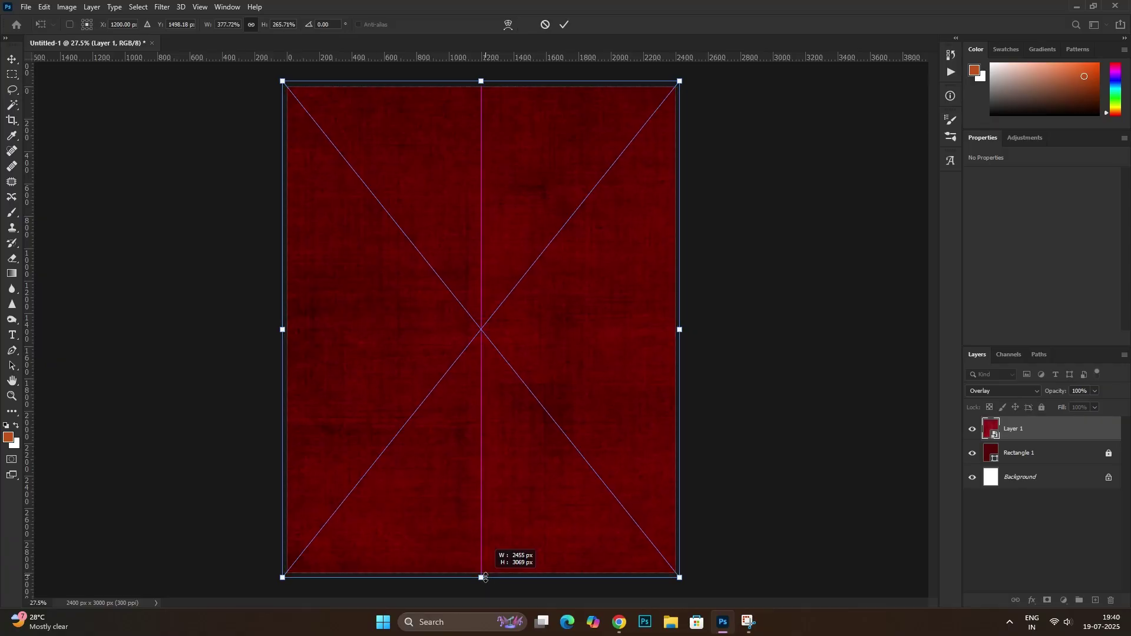
pyautogui.press('Return')
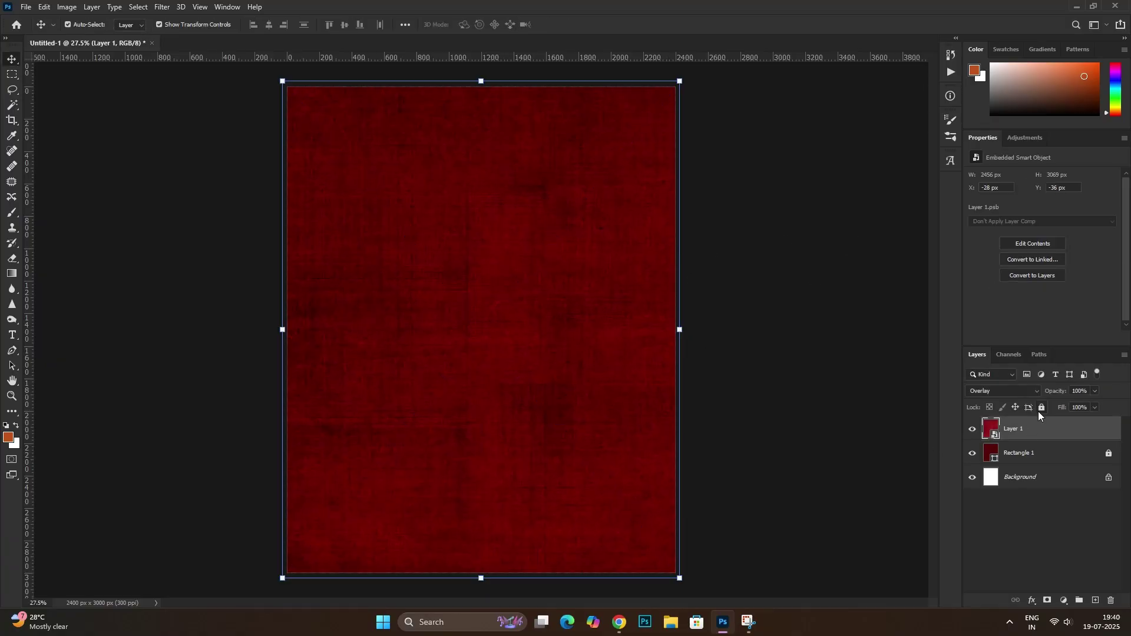
pyautogui.click(1041, 407)
pyautogui.keyDown('alt'); pyautogui.scroll(2, 442, 412); pyautogui.keyUp('alt')
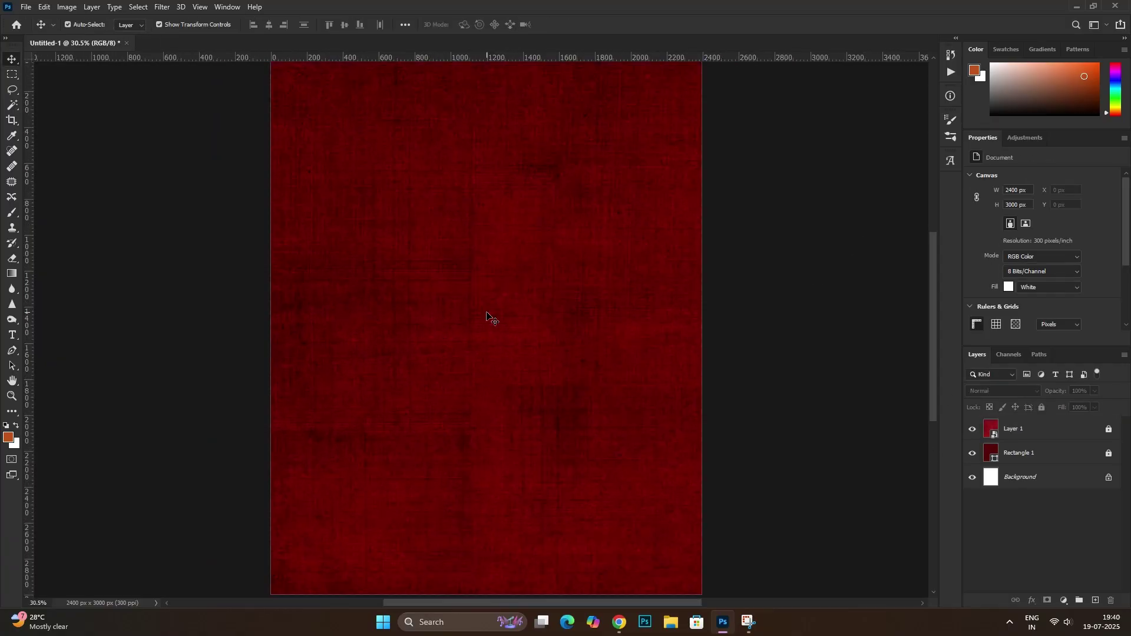
# Start a text layer at 63 pt in orange #ff9c00
pyautogui.hotkey('alt', 'Tab')
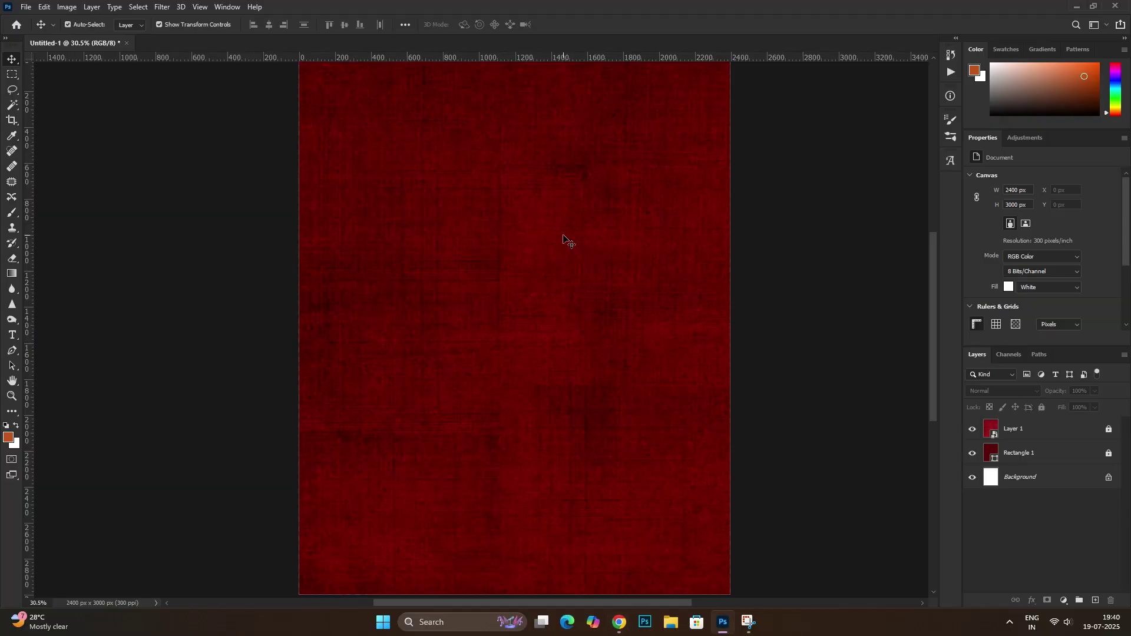
pyautogui.keyDown('alt'); pyautogui.scroll(1, 565, 240); pyautogui.keyUp('alt')
pyautogui.keyDown('alt'); pyautogui.scroll(2, 537, 255); pyautogui.keyUp('alt')
pyautogui.press('t')
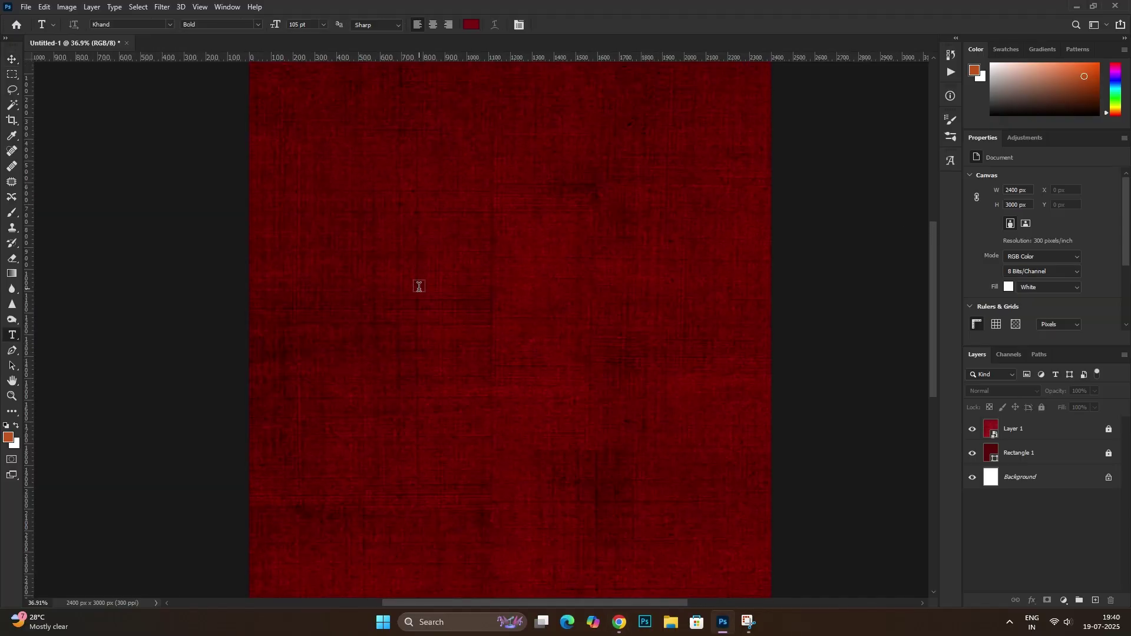
pyautogui.click(419, 287)
pyautogui.moveTo(277, 24); pyautogui.dragTo(247, 23)
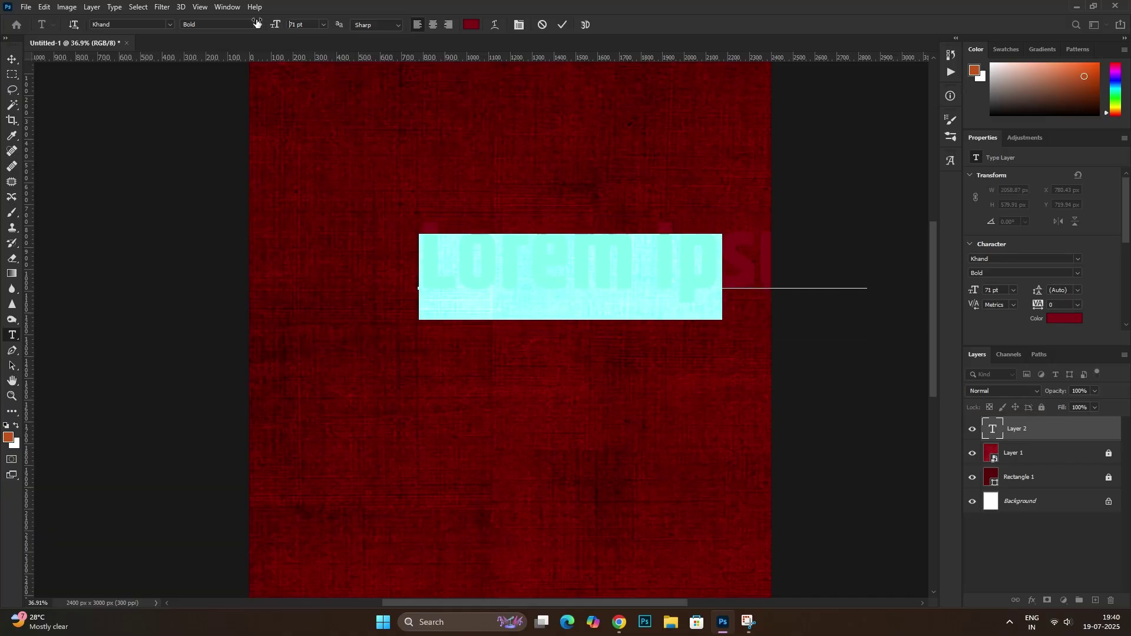
pyautogui.click(471, 24)
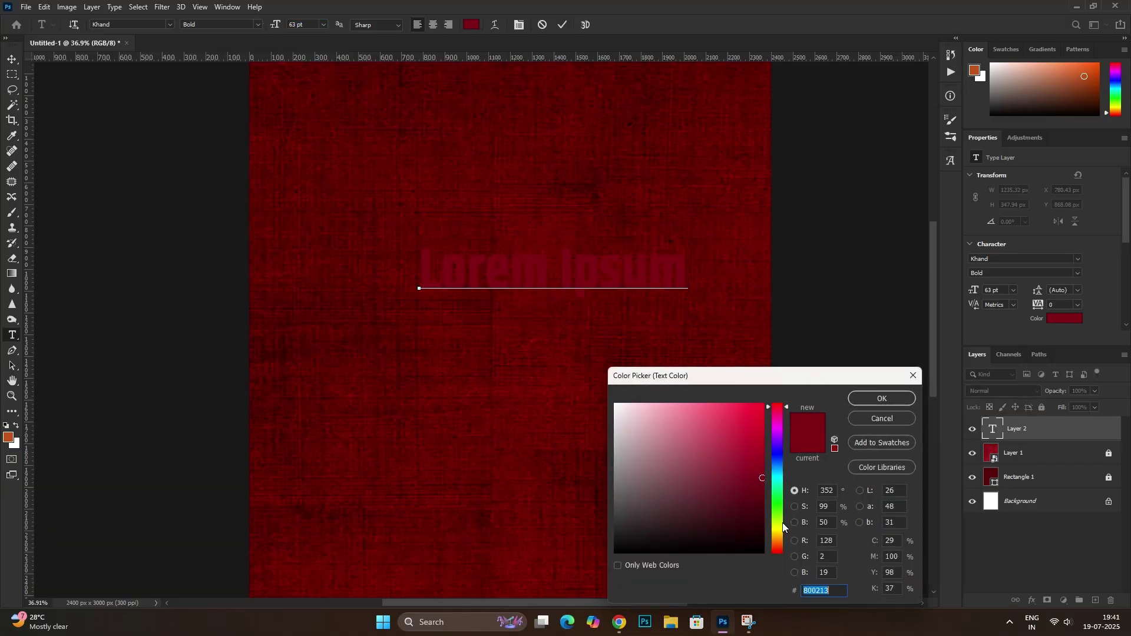
pyautogui.moveTo(782, 522); pyautogui.dragTo(780, 538)
pyautogui.click(764, 404)
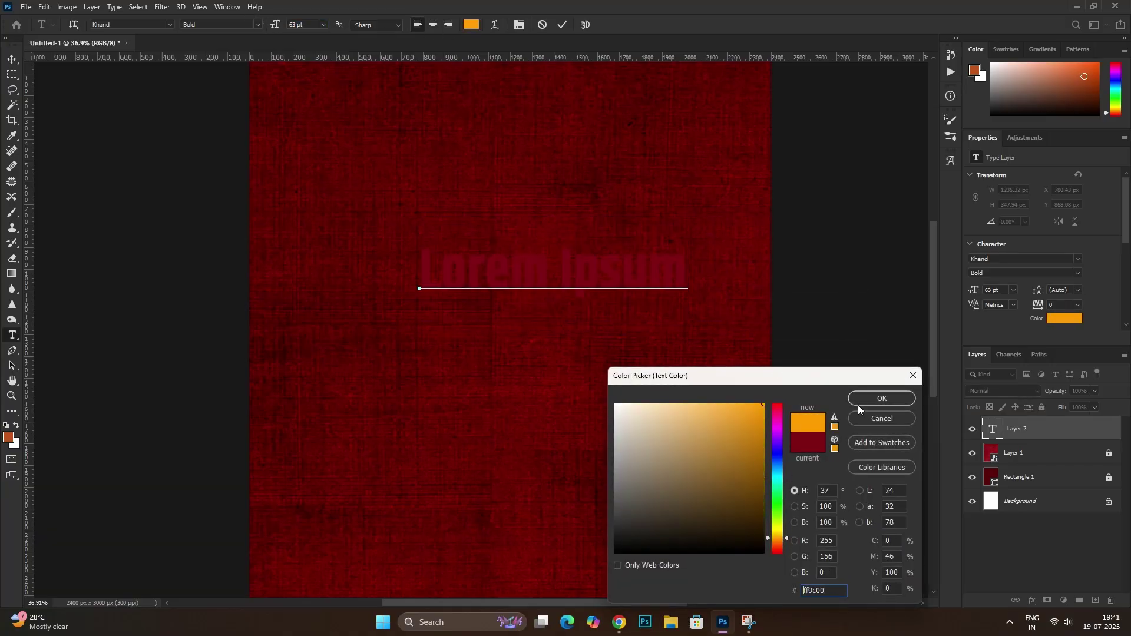
pyautogui.click(866, 398)
# Type the title 'संयम' in the Infinity-08 font
pyautogui.click(169, 23)
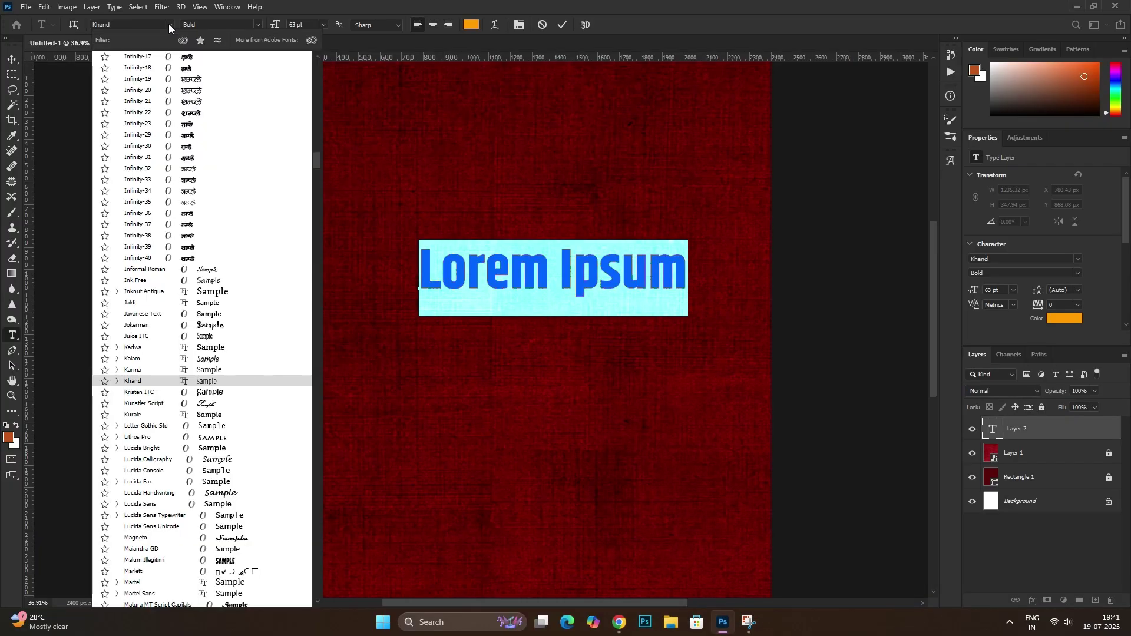
pyautogui.press('BackSpace')
pyautogui.write('infinity')
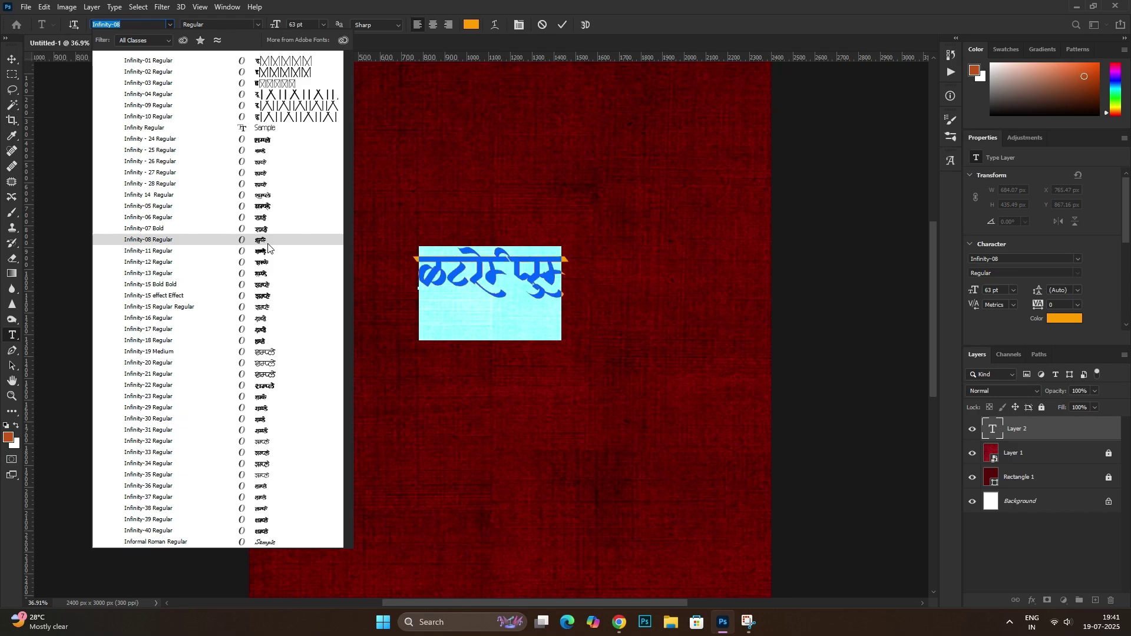
pyautogui.click(268, 240)
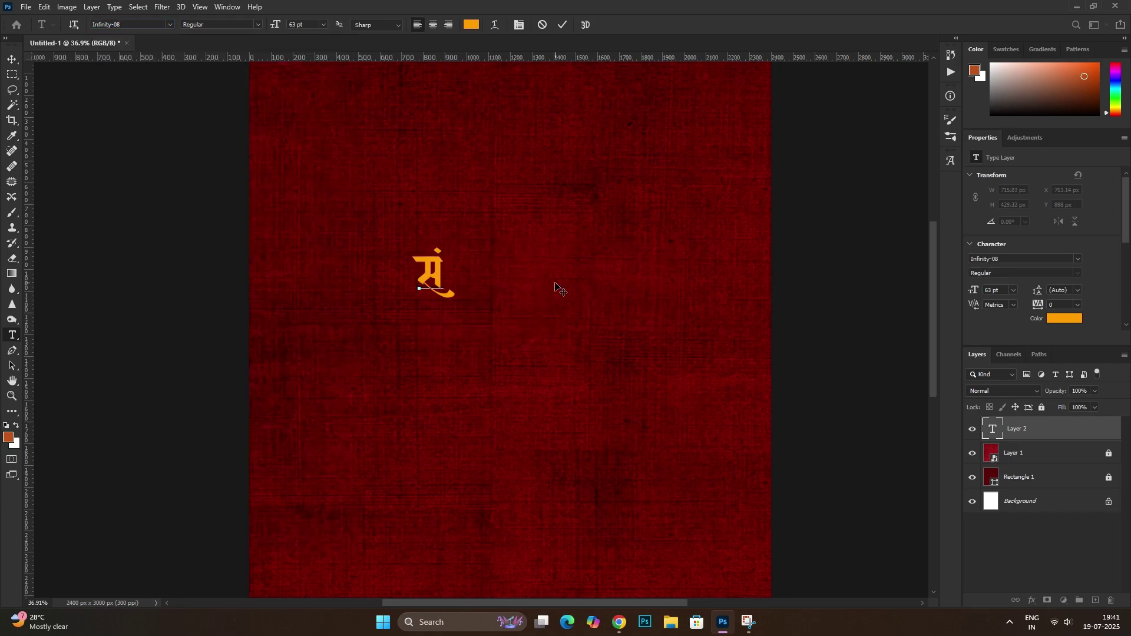
pyautogui.write('यम')
pyautogui.hotkey('ctrl', 'a')
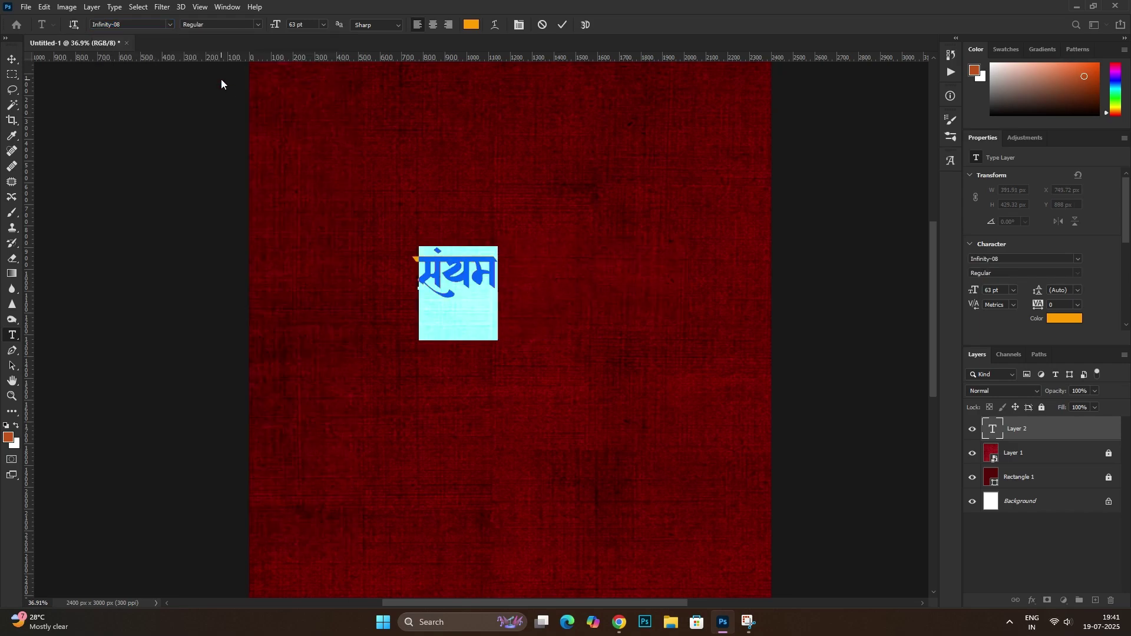
pyautogui.click(171, 28)
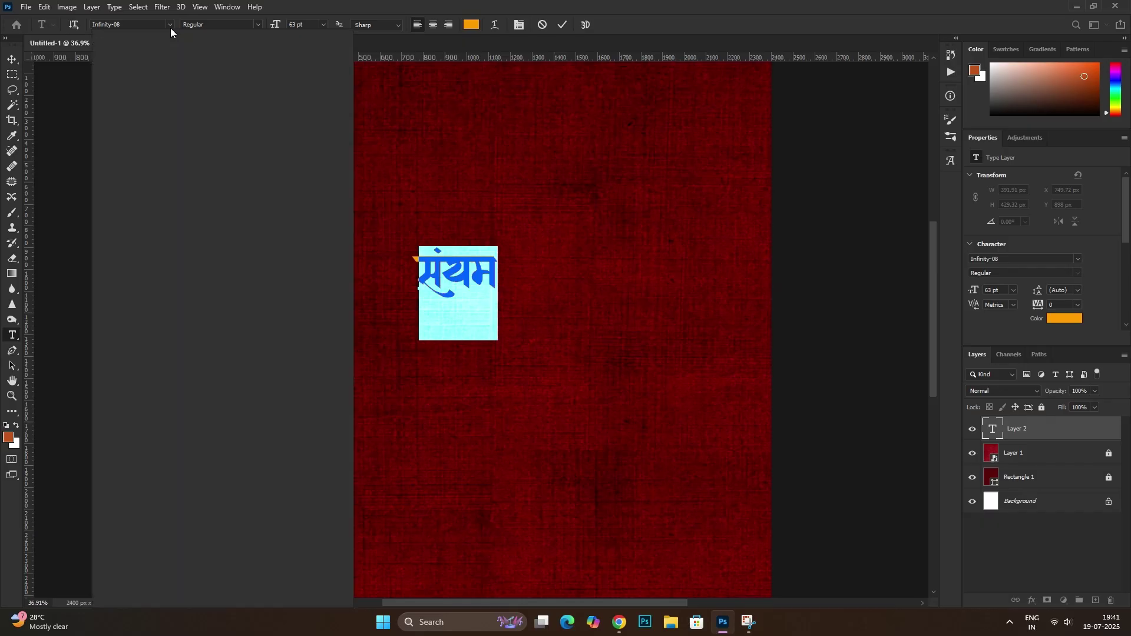
pyautogui.write('inf')
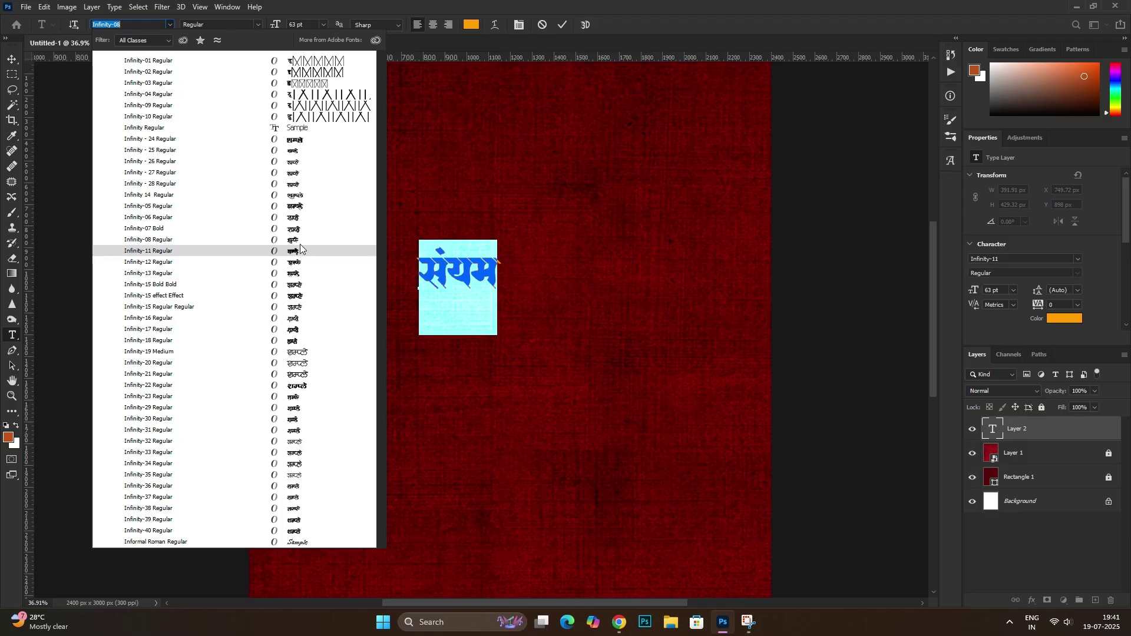
pyautogui.click(298, 239)
pyautogui.hotkey('ctrl', 'Return')
# Enlarge the title to about 595 px wide and move it to the upper middle
pyautogui.press('v')
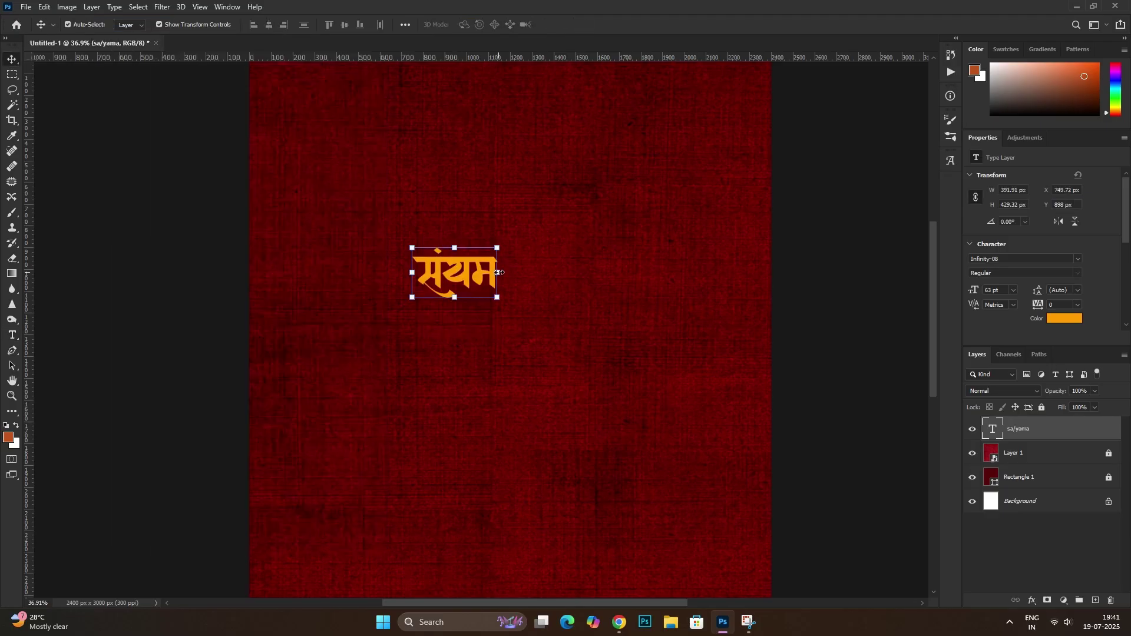
pyautogui.moveTo(500, 272); pyautogui.dragTo(542, 291)
pyautogui.moveTo(465, 258); pyautogui.dragTo(506, 273)
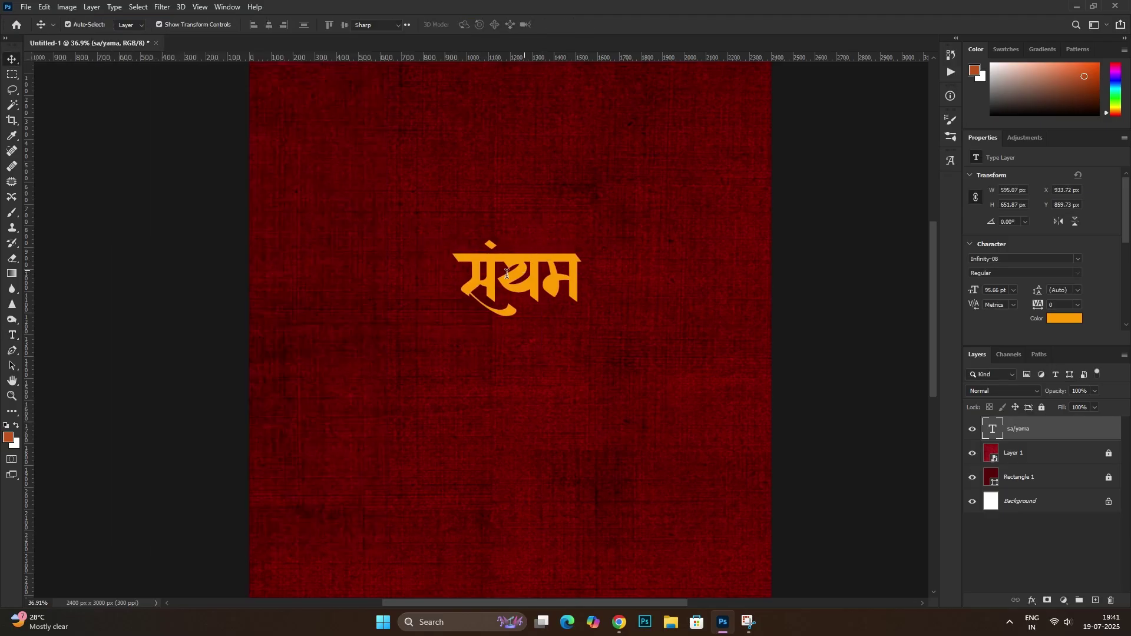
pyautogui.doubleClick(507, 273)
pyautogui.click(950, 161)
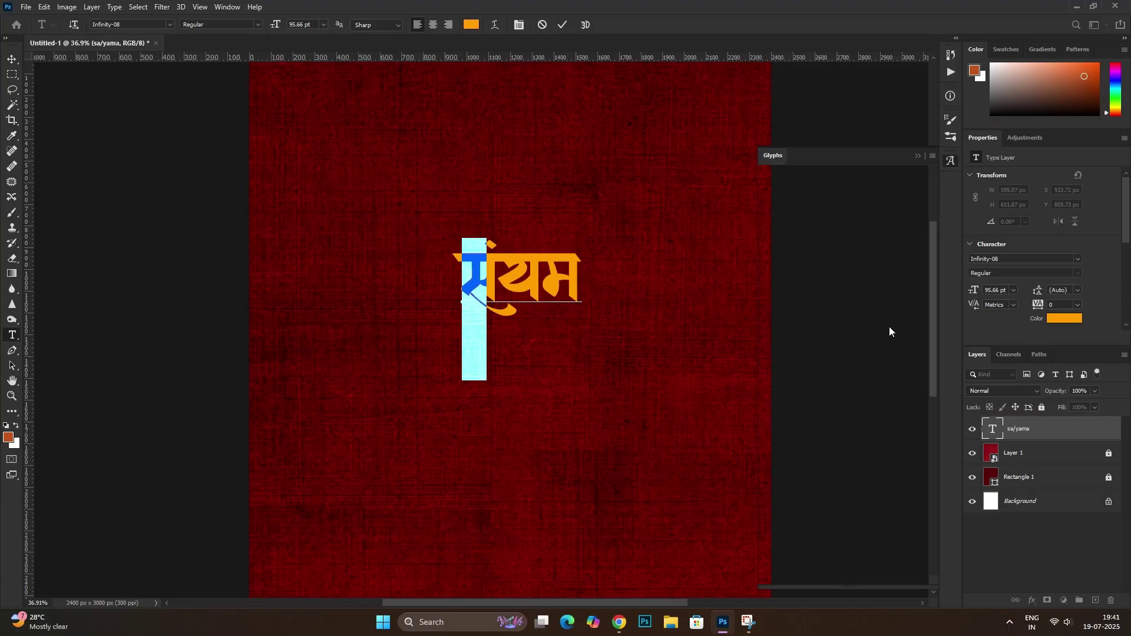
# Swap the title's first letter for the Infinity-08 alternate स with a long diagonal swash
pyautogui.scroll(-3, 869, 388)
pyautogui.scroll(-3, 869, 389)
pyautogui.scroll(-2, 837, 424)
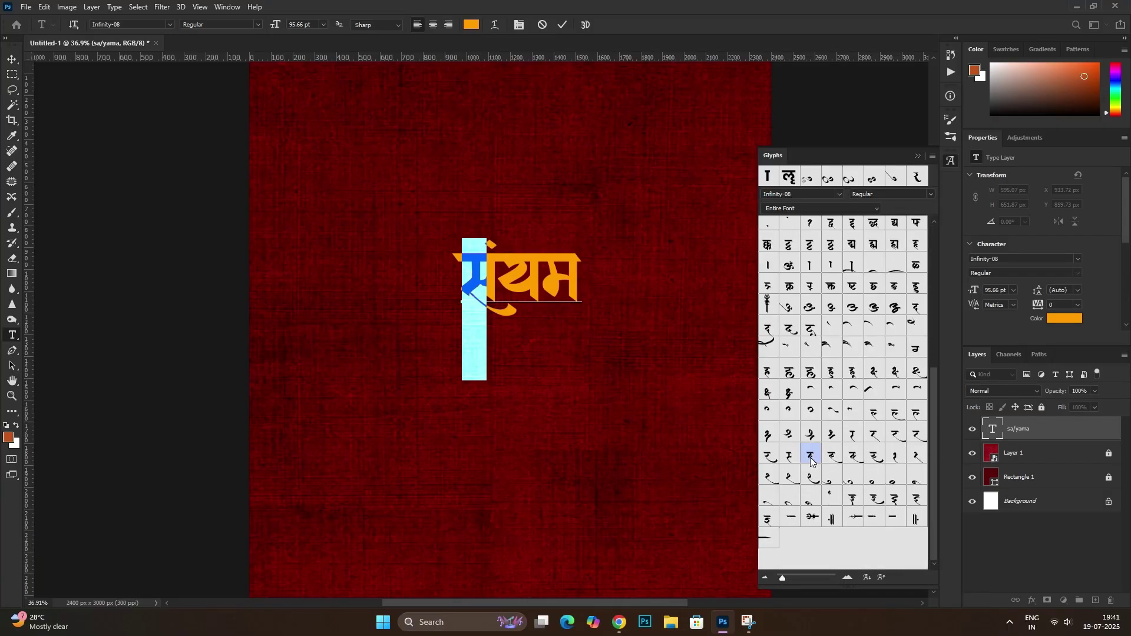
pyautogui.doubleClick(811, 457)
pyautogui.doubleClick(837, 457)
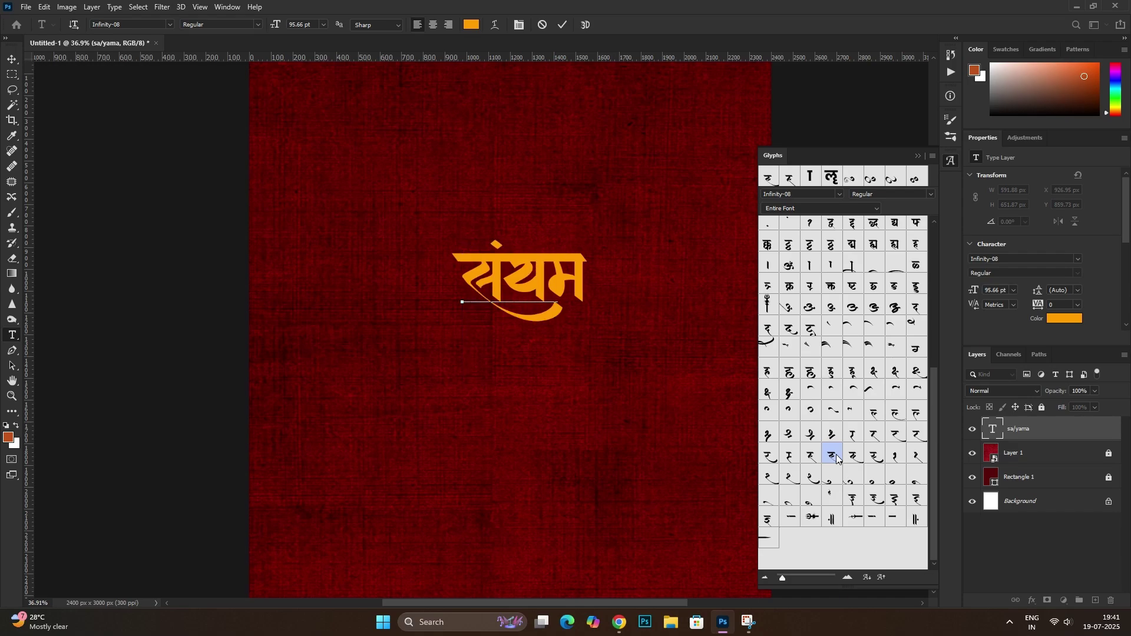
pyautogui.doubleClick(848, 461)
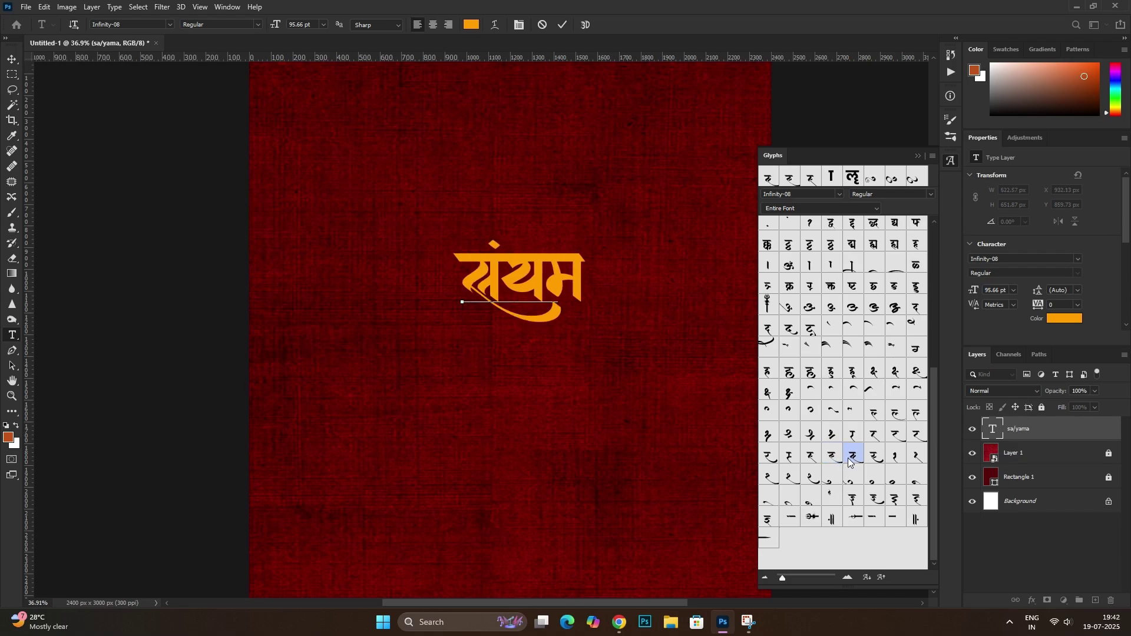
pyautogui.doubleClick(789, 456)
pyautogui.doubleClick(811, 458)
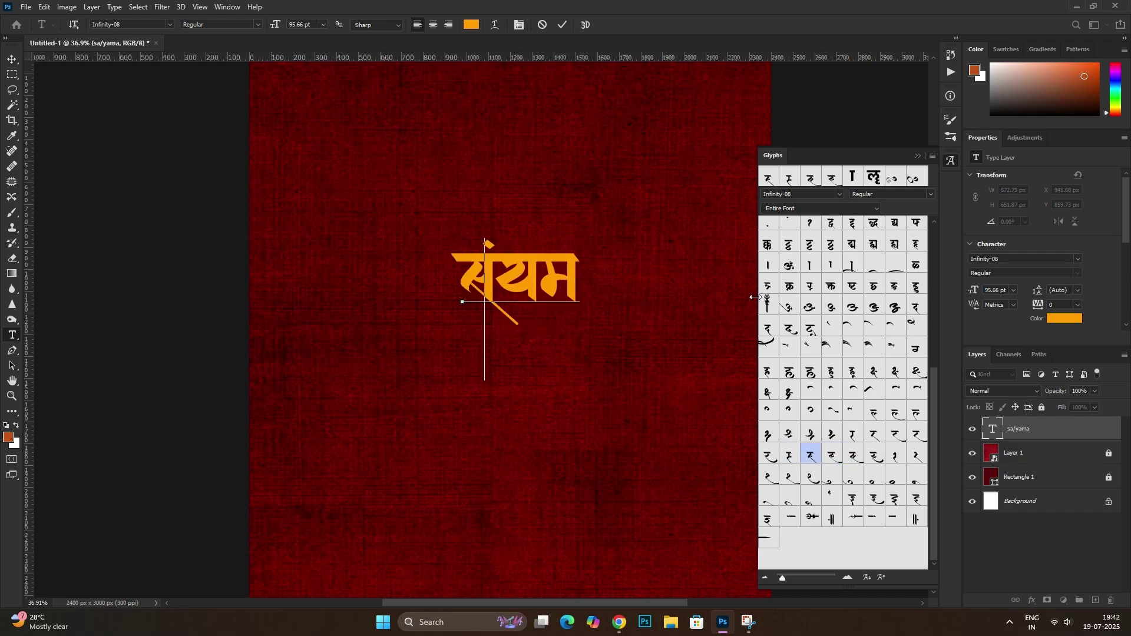
pyautogui.click(917, 156)
pyautogui.hotkey('ctrl', 'Return')
pyautogui.keyDown('alt'); pyautogui.scroll(1, 475, 348); pyautogui.keyUp('alt')
# Start a white (ffffff) 33 pt text layer below the title with Marathi keyboard input
pyautogui.scroll(-1, 429, 389)
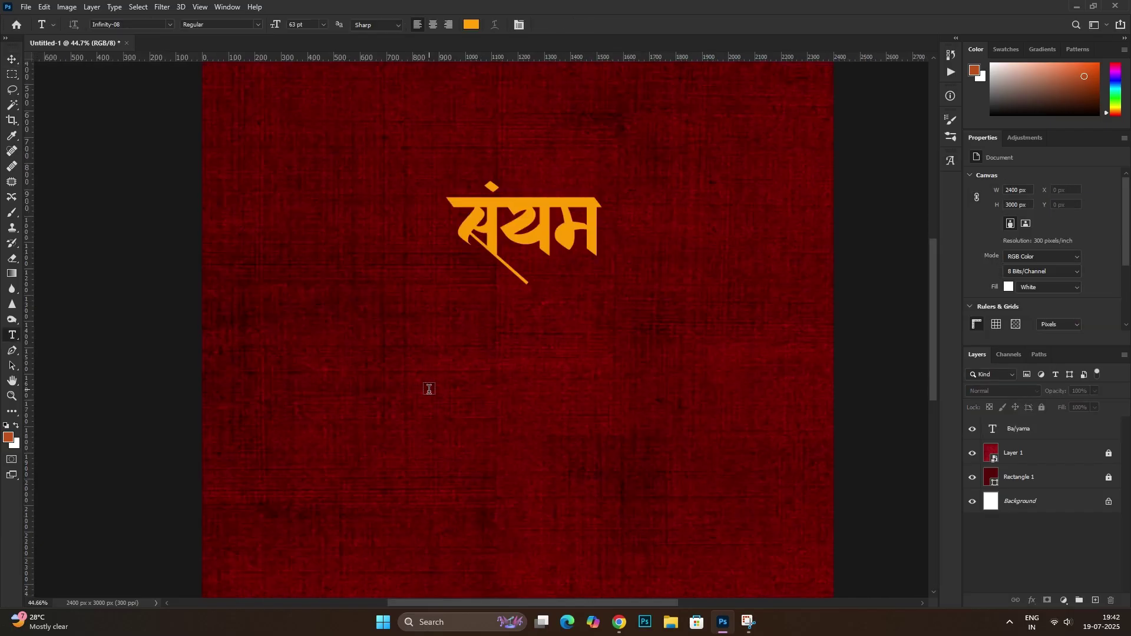
pyautogui.click(428, 388)
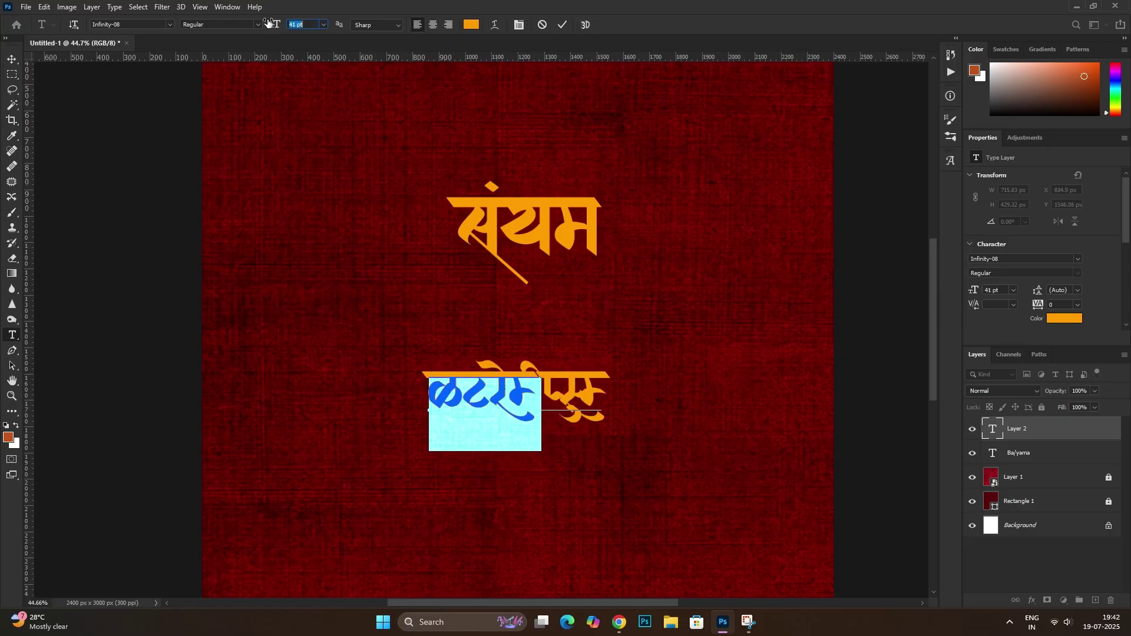
pyautogui.moveTo(268, 23); pyautogui.dragTo(259, 23)
pyautogui.click(471, 24)
pyautogui.write('ffffff')
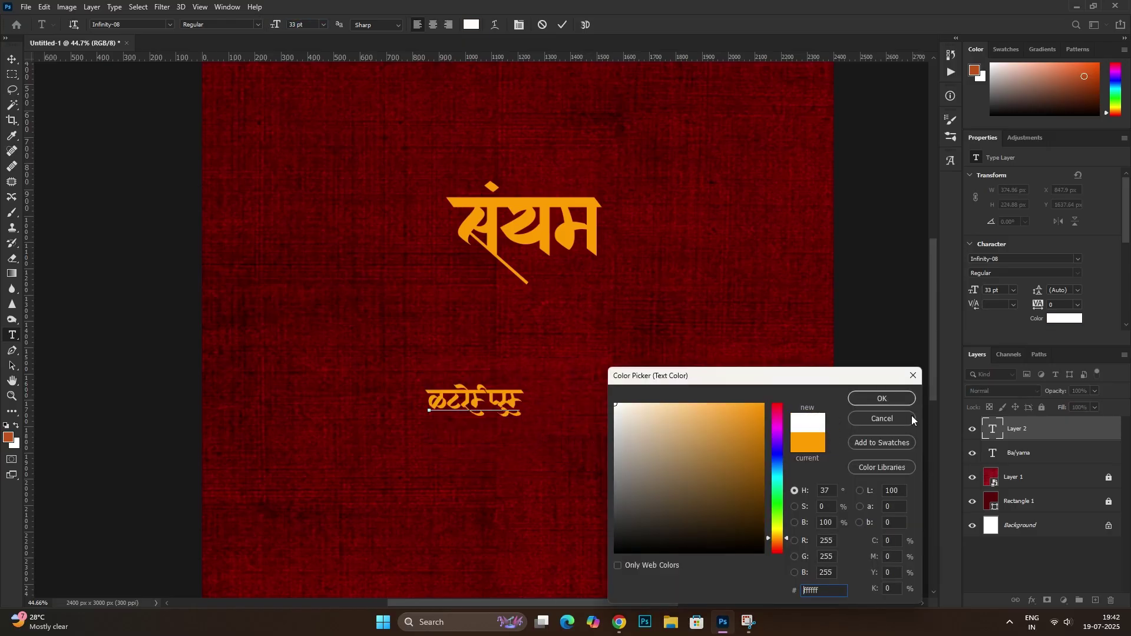
pyautogui.click(881, 398)
pyautogui.click(1032, 622)
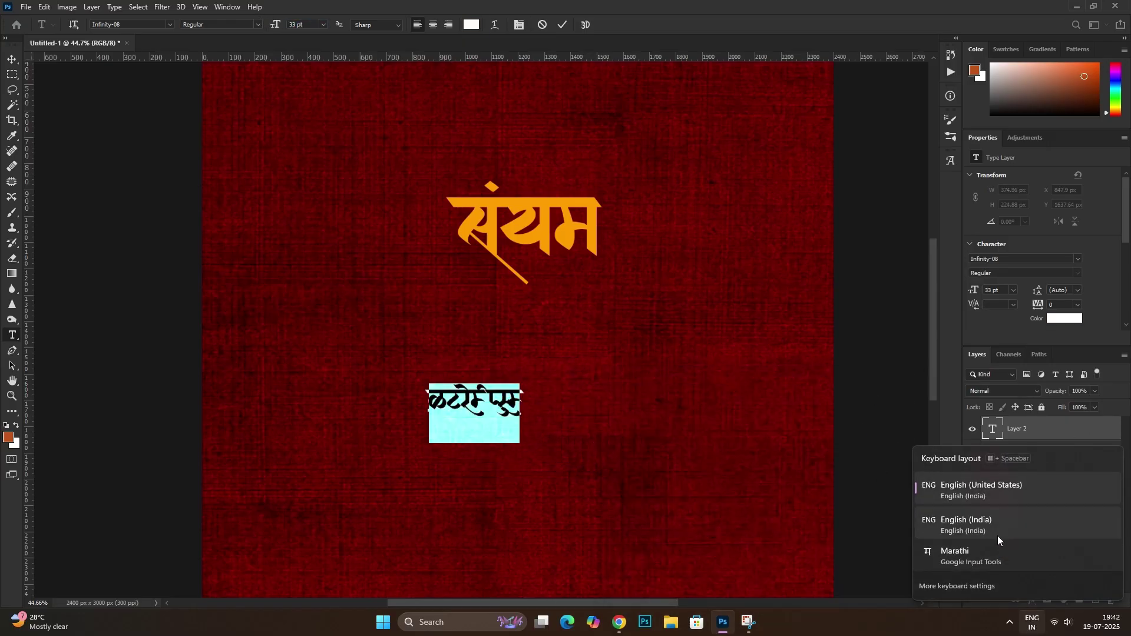
pyautogui.click(977, 556)
# Type the subtitle 'संयम ठेवा... हे ही दिवस जातील'
pyautogui.write('सायं')
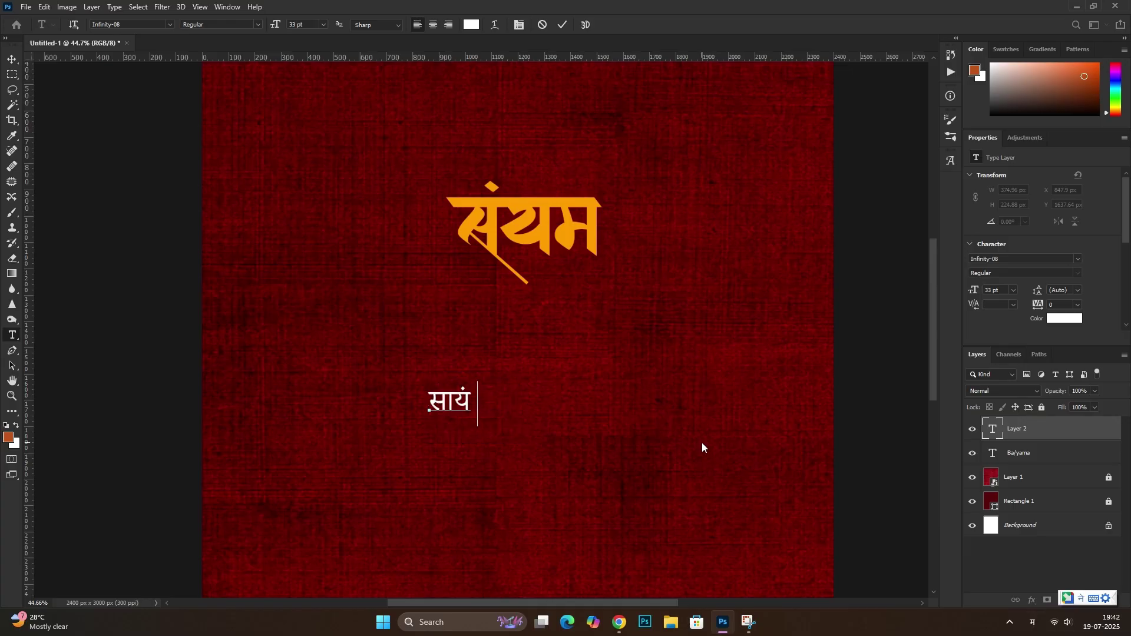
pyautogui.hotkey('ctrl', 'a')
pyautogui.press('BackSpace')
pyautogui.write('सायं')
pyautogui.write('सं')
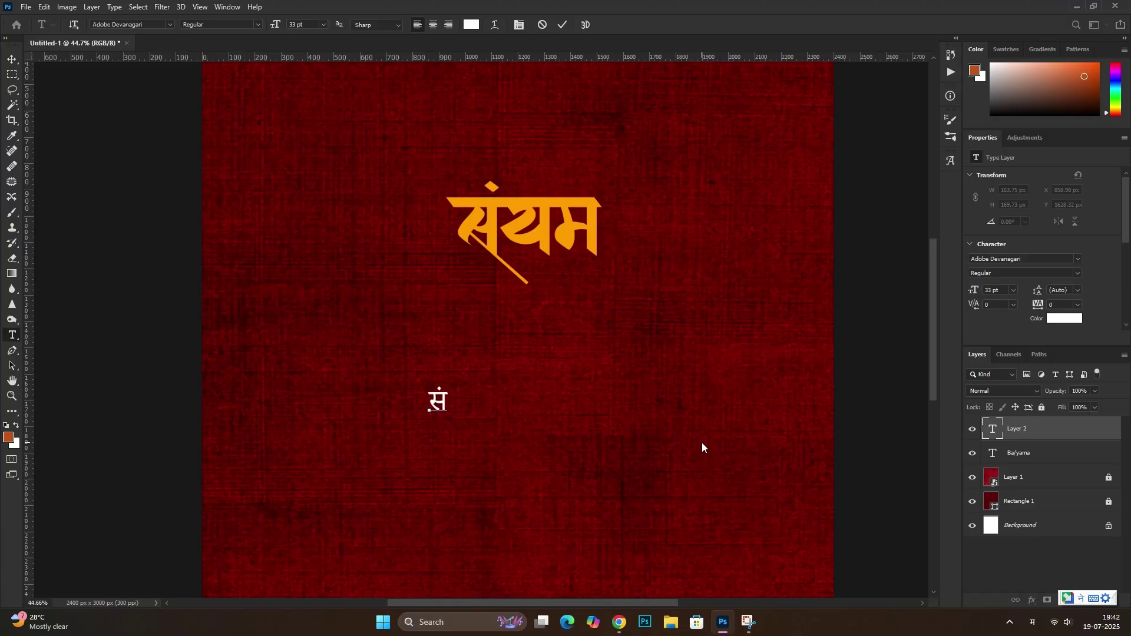
pyautogui.write('यम')
pyautogui.write(' the')
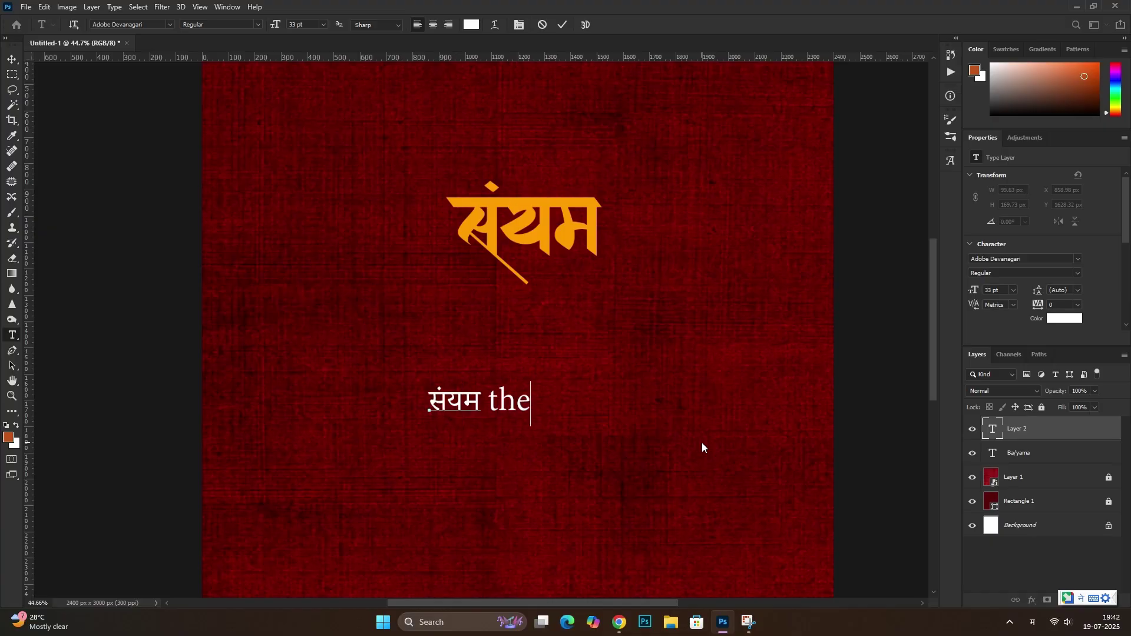
pyautogui.press('BackSpace')
pyautogui.press('BackSpace')
pyautogui.press('BackSpace')
pyautogui.write('ठेवा')
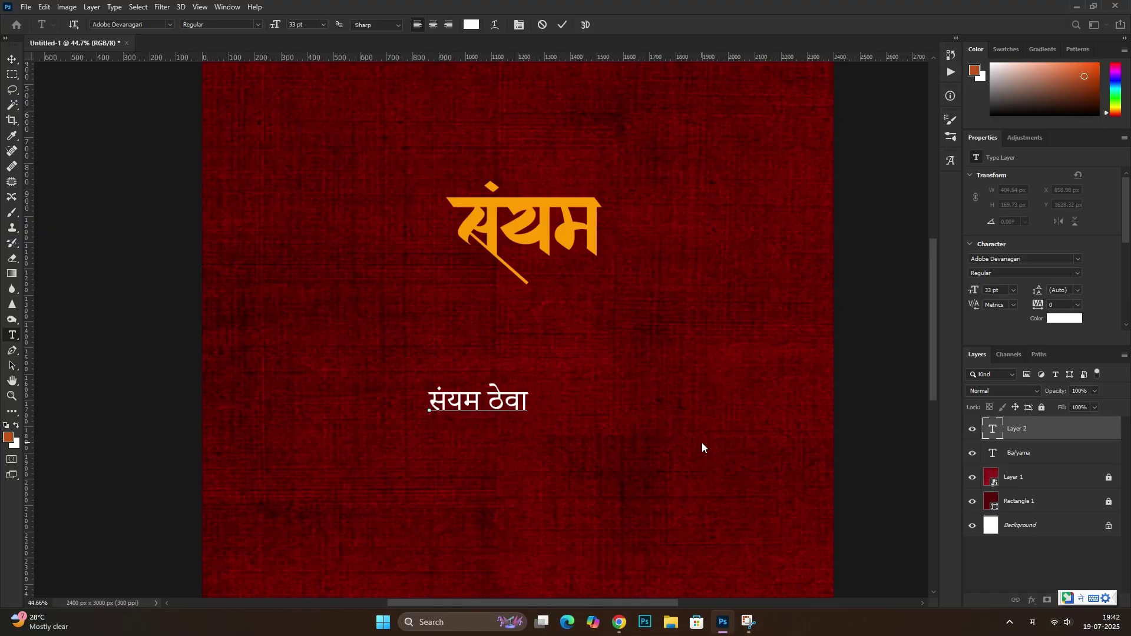
pyautogui.write('...')
pyautogui.hotkey('alt', 'Tab')
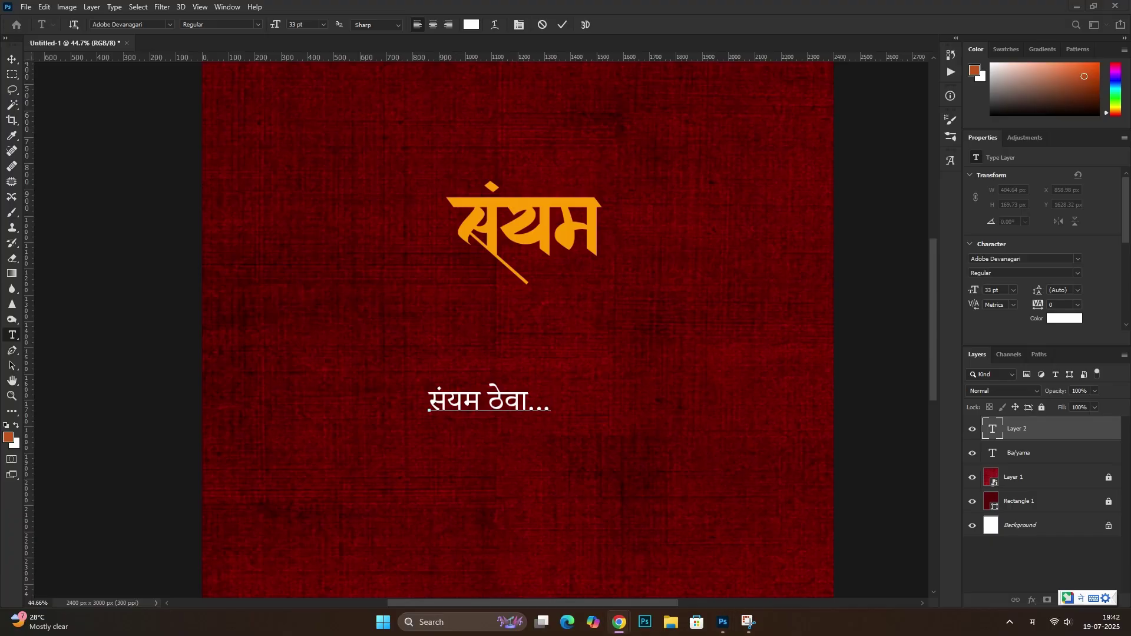
pyautogui.scroll(-1, 480, 330)
pyautogui.write('हे')
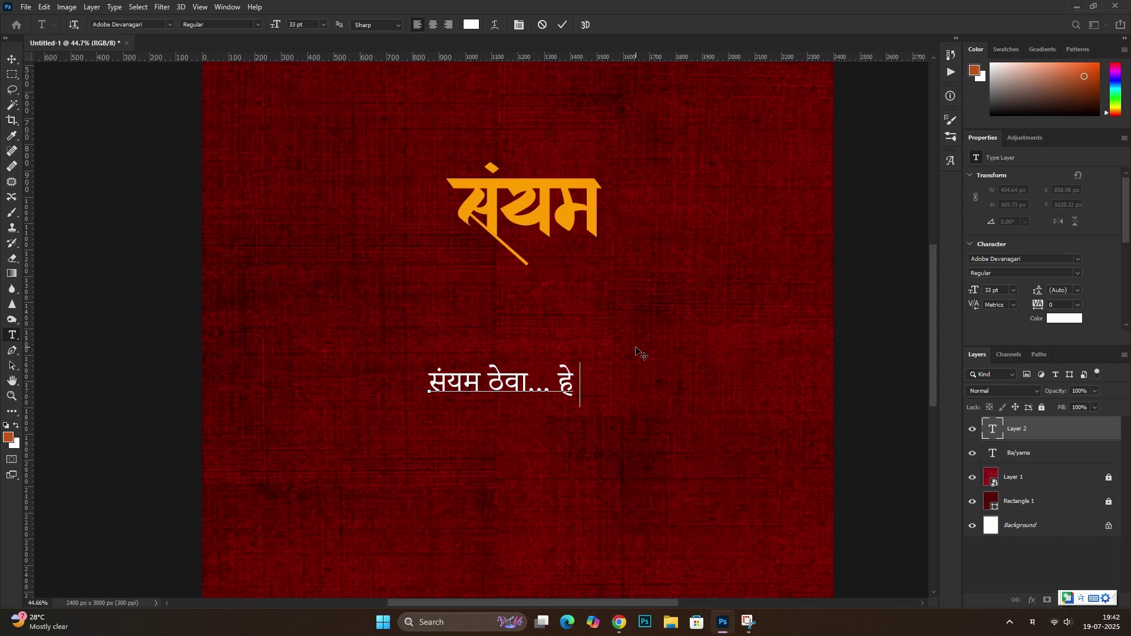
pyautogui.write('hi div')
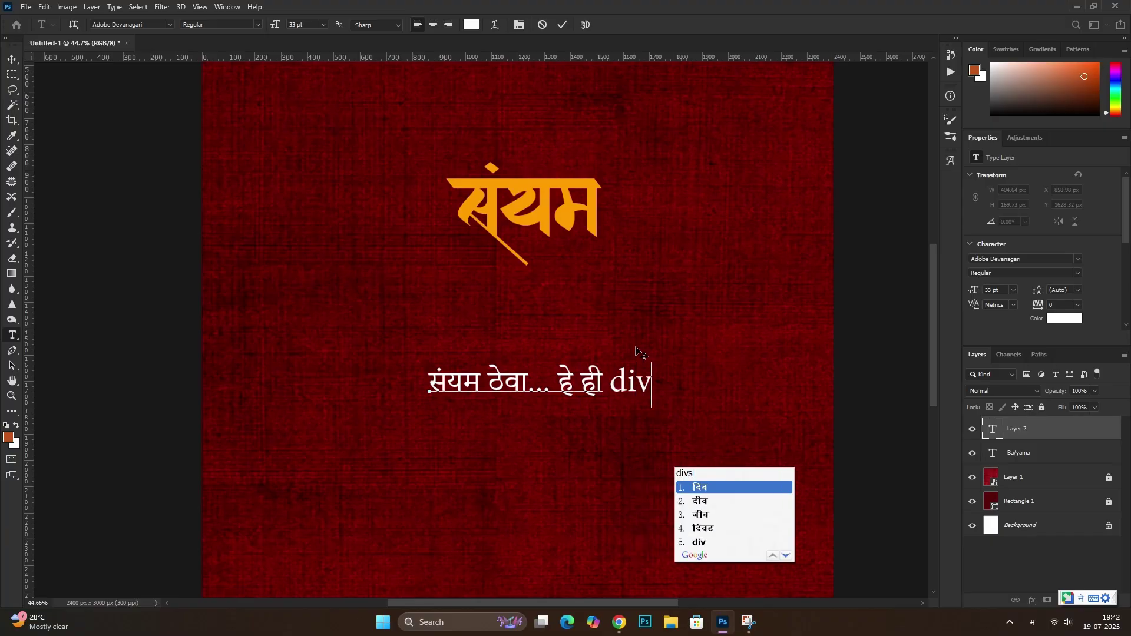
pyautogui.write('s')
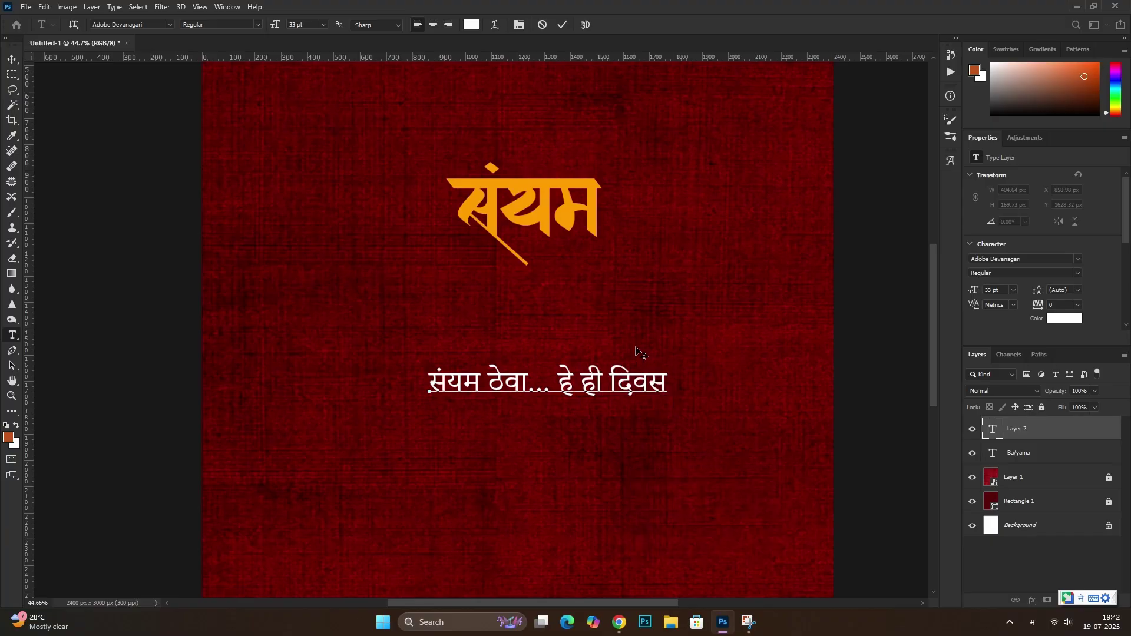
pyautogui.write(' jatil')
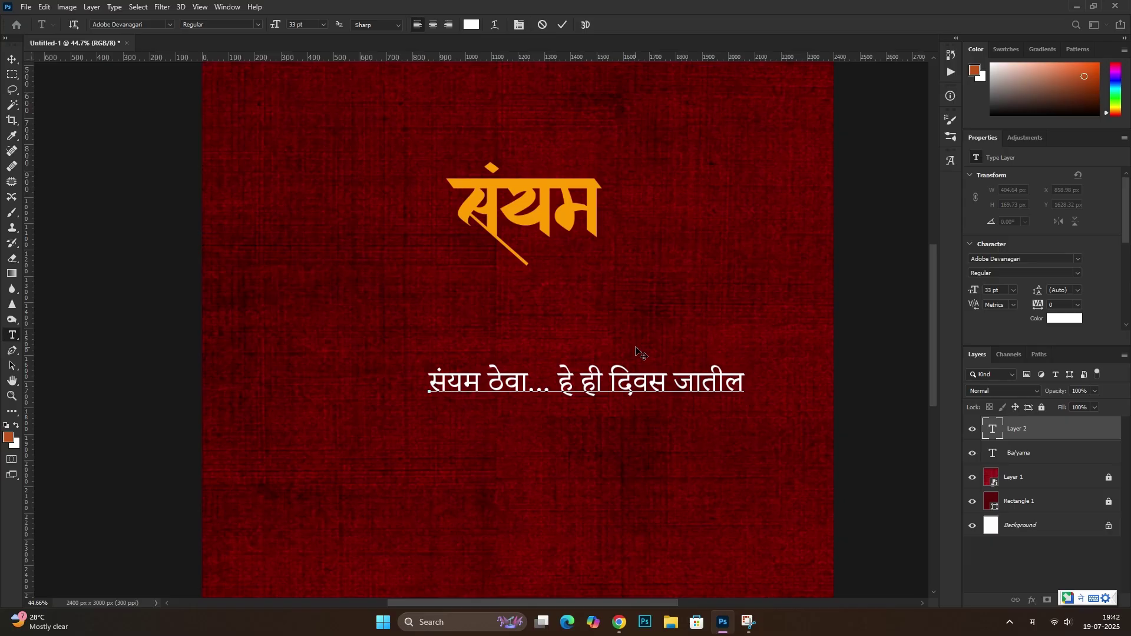
# Set the subtitle to Poppins Medium 22 pt and position it just under the title
pyautogui.hotkey('ctrl', 'a')
pyautogui.click(170, 26)
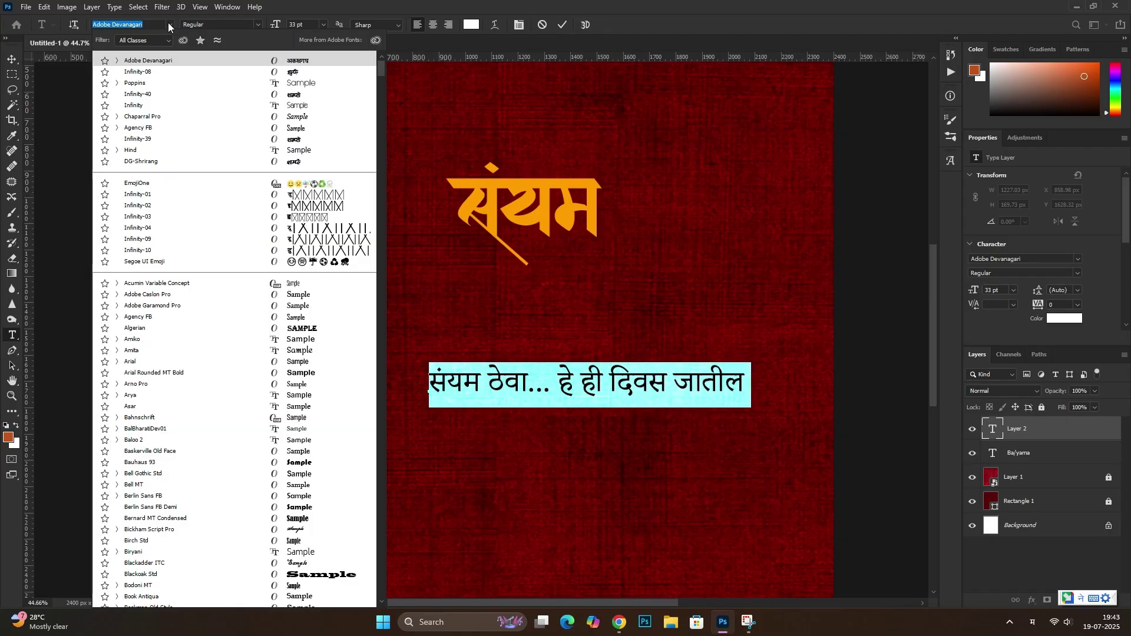
pyautogui.write('Poppins')
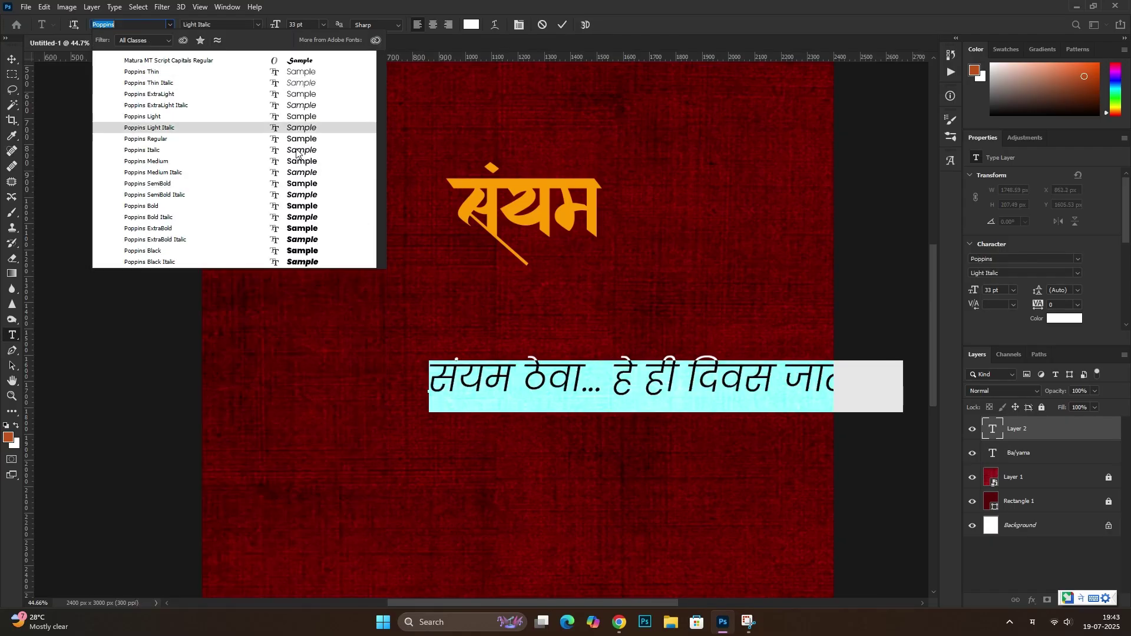
pyautogui.click(301, 161)
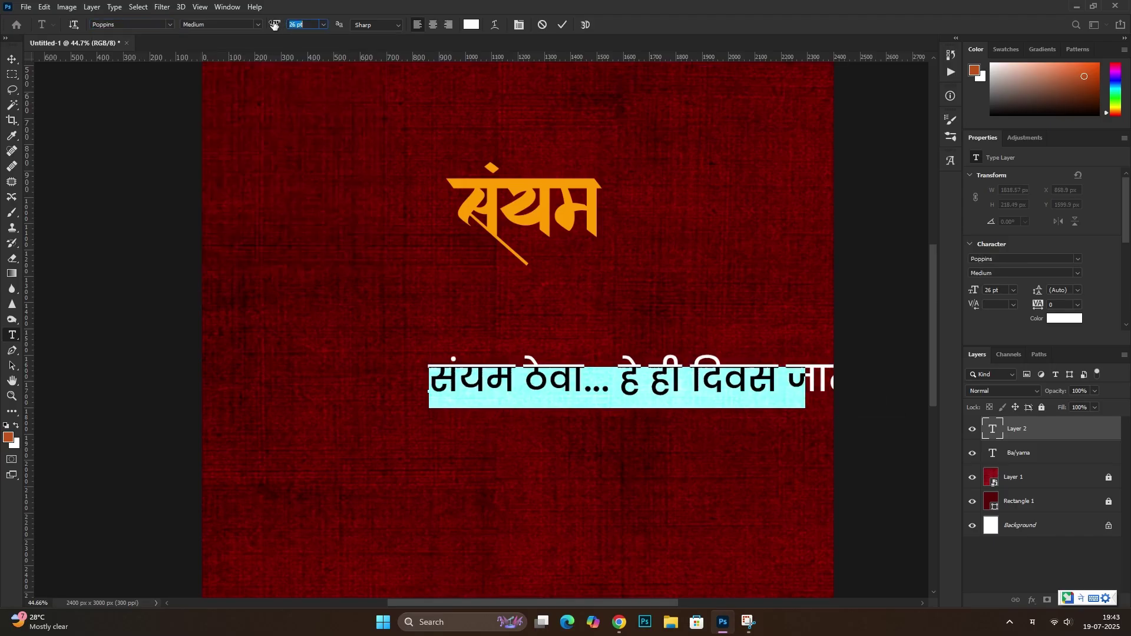
pyautogui.moveTo(277, 25); pyautogui.dragTo(272, 24)
pyautogui.click(12, 59)
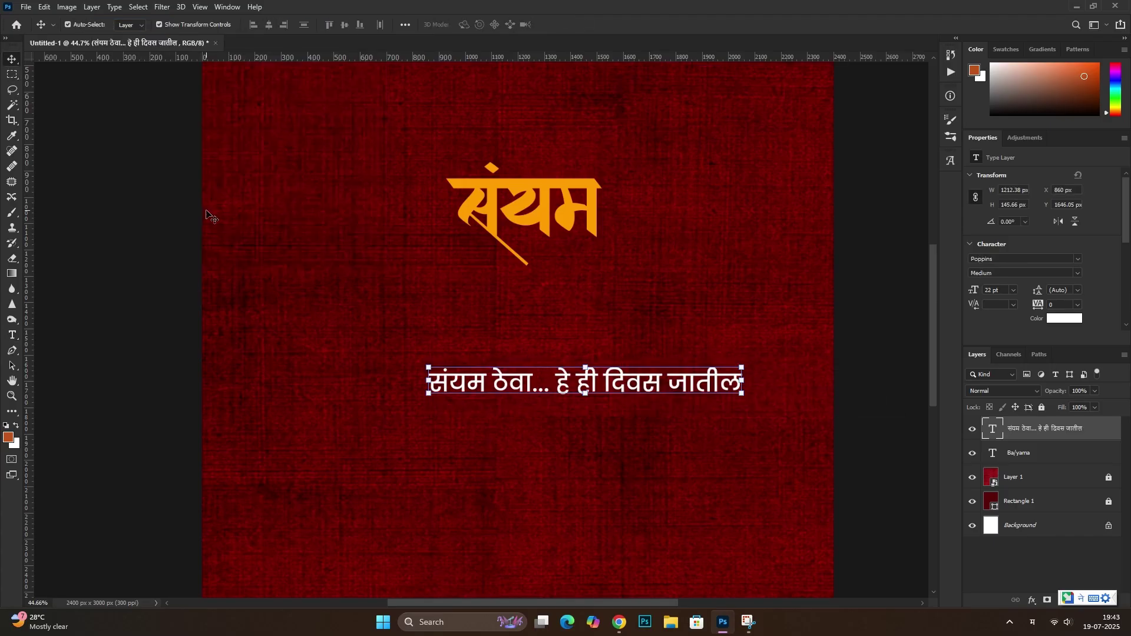
pyautogui.moveTo(678, 378); pyautogui.dragTo(655, 295)
pyautogui.moveTo(640, 282); pyautogui.dragTo(635, 281)
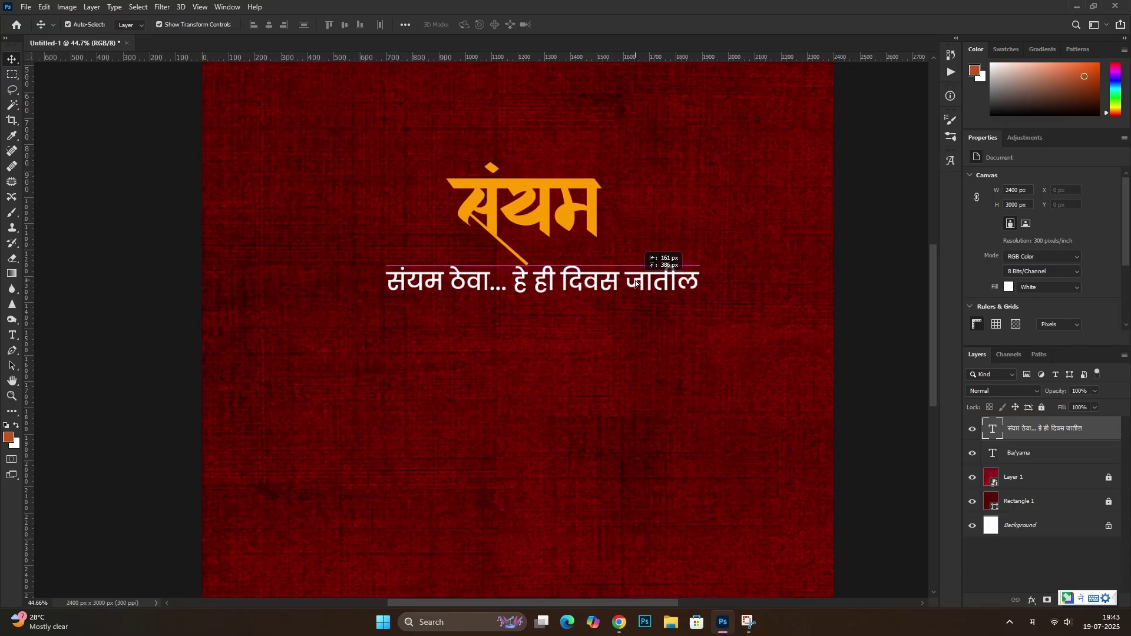
# Duplicate the first subtitle layer and drag the copy down below the original
pyautogui.rightClick(1061, 428)
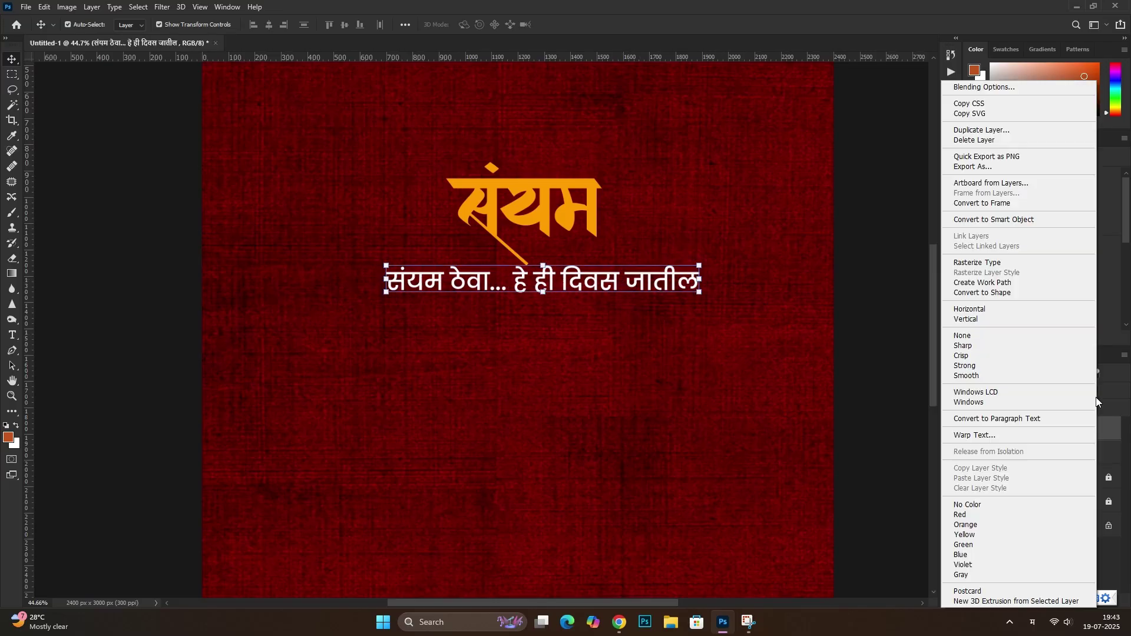
pyautogui.click(1038, 130)
pyautogui.click(659, 179)
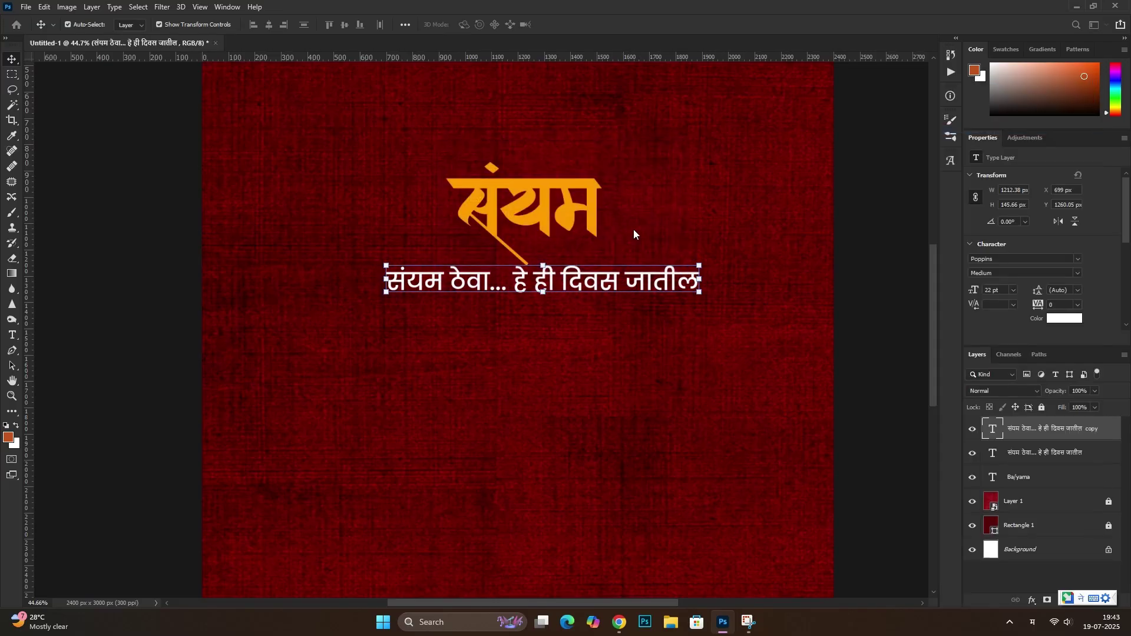
pyautogui.moveTo(618, 283); pyautogui.dragTo(617, 321)
# Replace the copy's text with 'आज जे तुम्हाला टाळायचा' using Marathi phonetic input
pyautogui.doubleClick(618, 320)
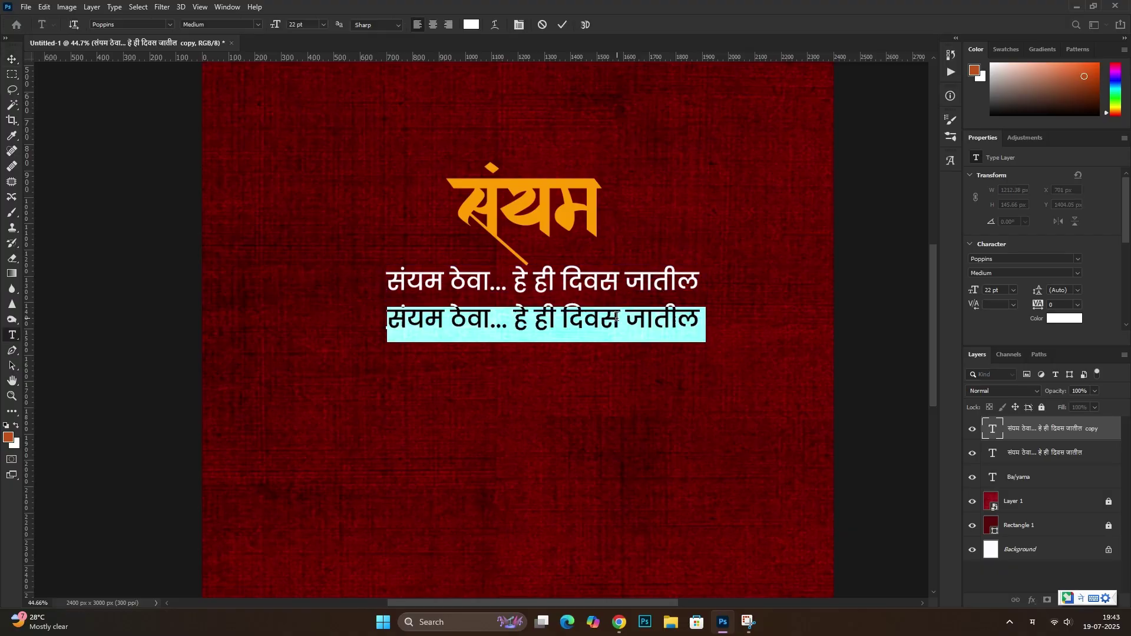
pyautogui.write('aaj je')
pyautogui.press('space')
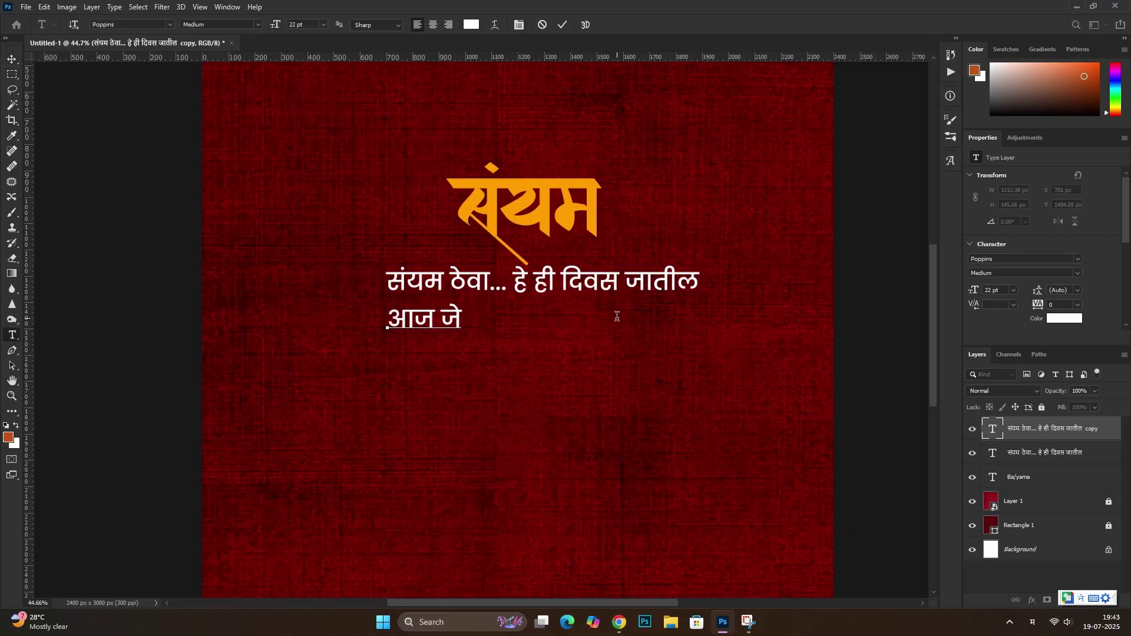
pyautogui.write('tumhala')
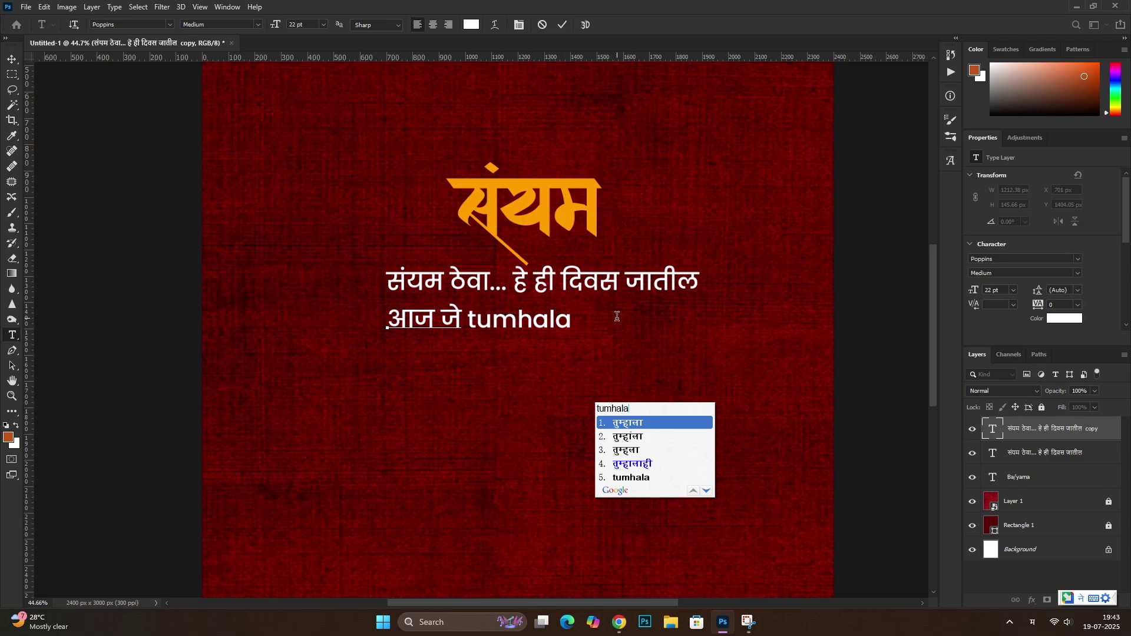
pyautogui.press('space')
pyautogui.write('t')
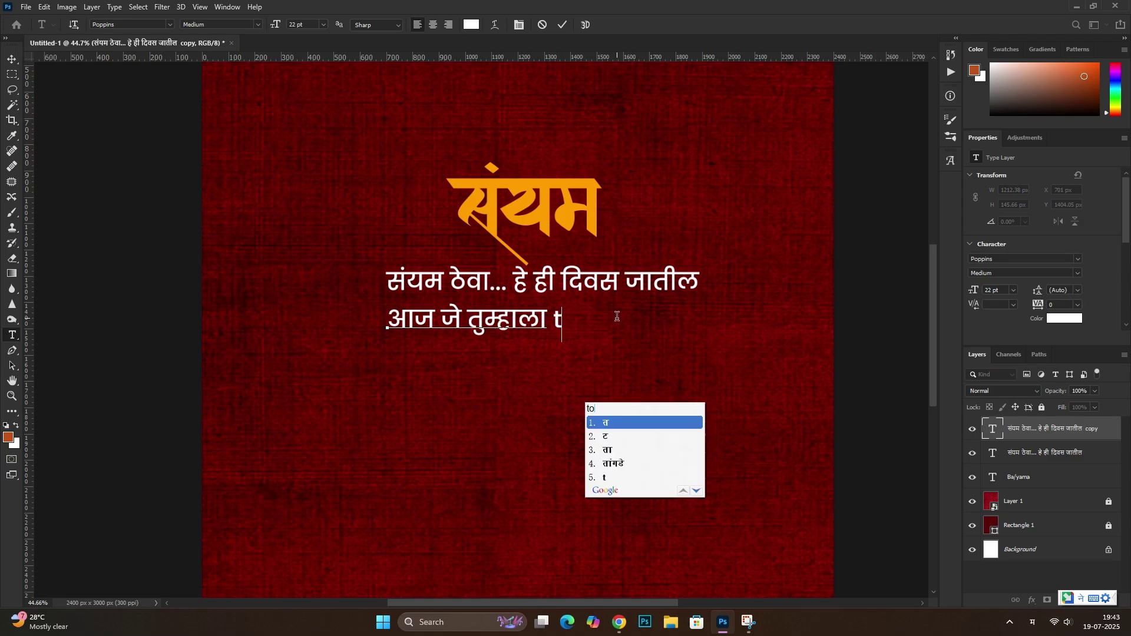
pyautogui.write('ola')
pyautogui.press('BackSpace')
pyautogui.press('BackSpace')
pyautogui.press('BackSpace')
pyautogui.write('ala')
pyautogui.press('BackSpace')
pyautogui.press('BackSpace')
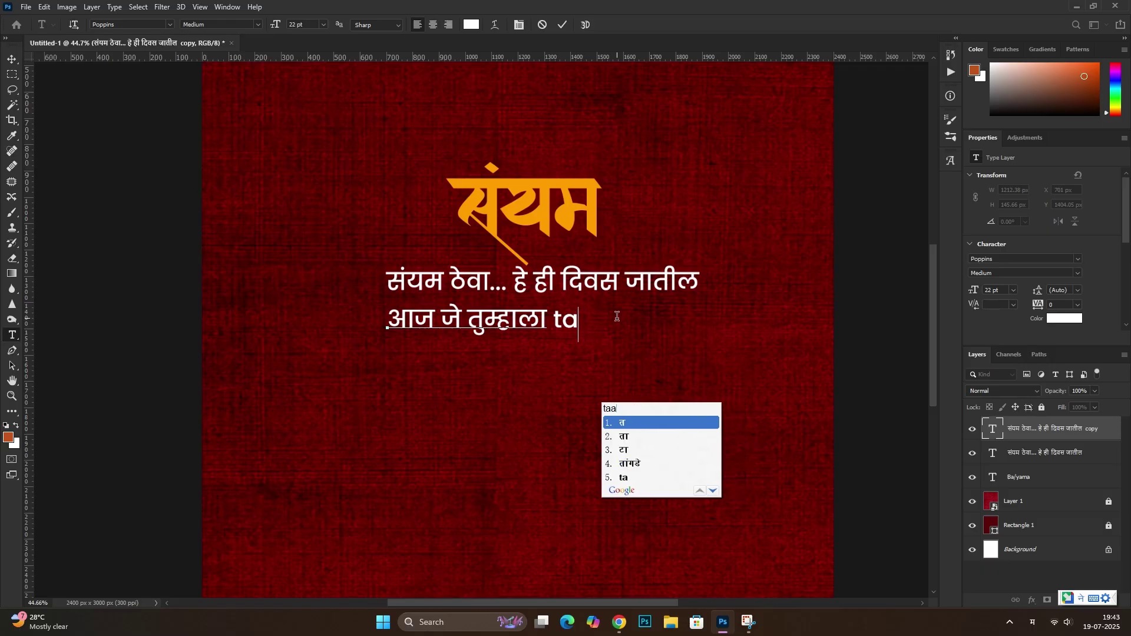
pyautogui.write('a')
pyautogui.press('BackSpace')
pyautogui.press('space')
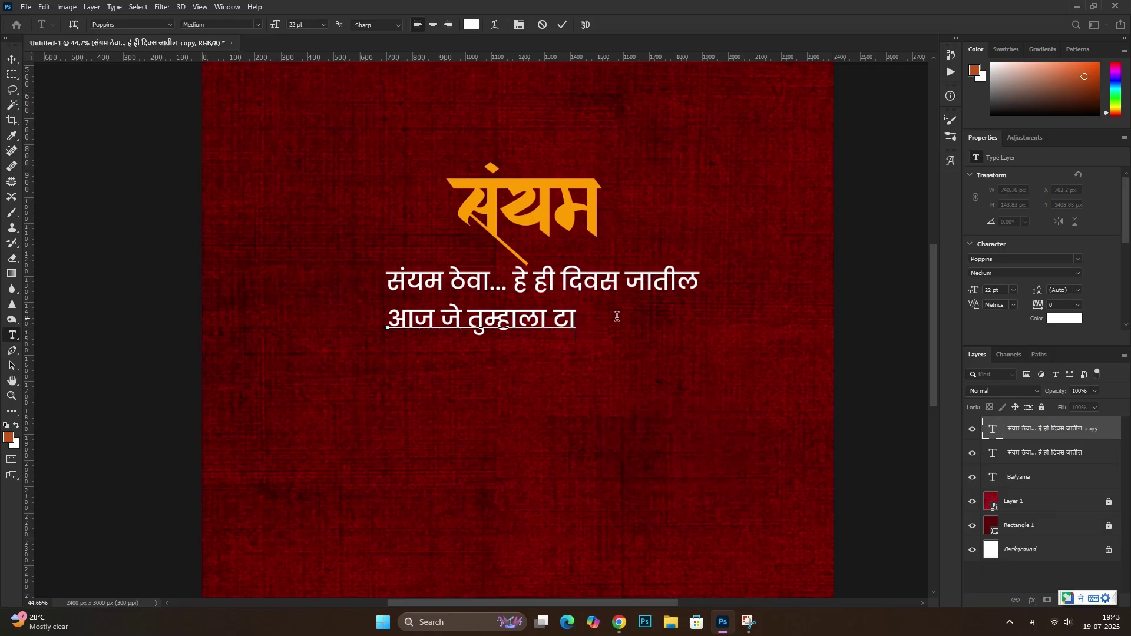
pyautogui.write('laa')
pyautogui.press('Return')
pyautogui.write('ycha')
pyautogui.press('space')
# Finish the line with 'प्रयत्न करतात', commit it, and position it under the first line
pyautogui.write('prytn')
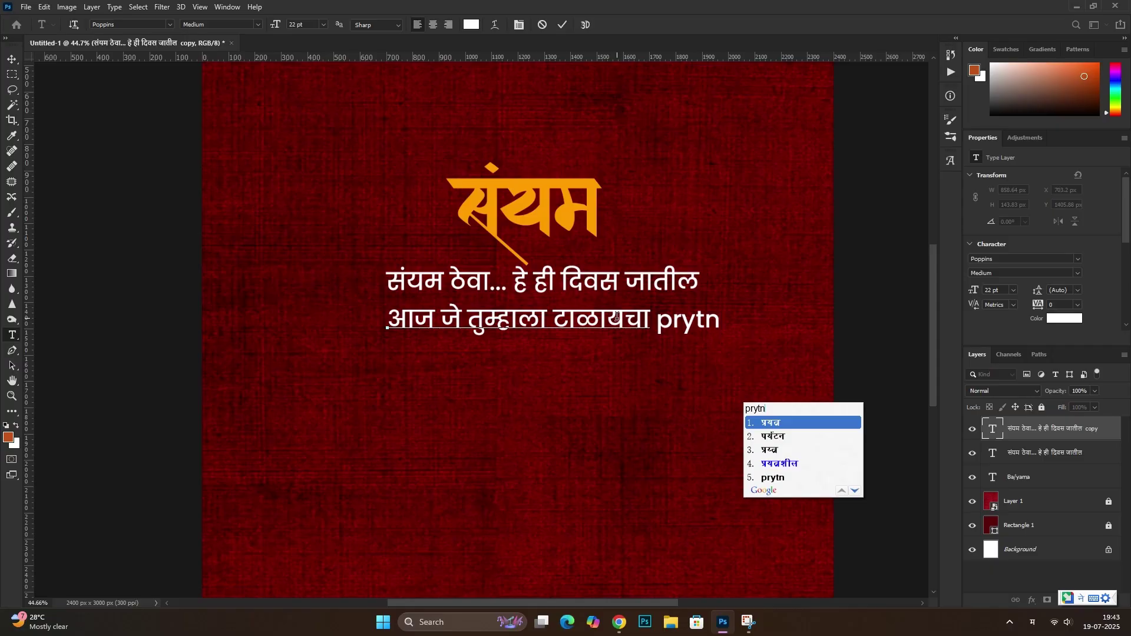
pyautogui.press('Return')
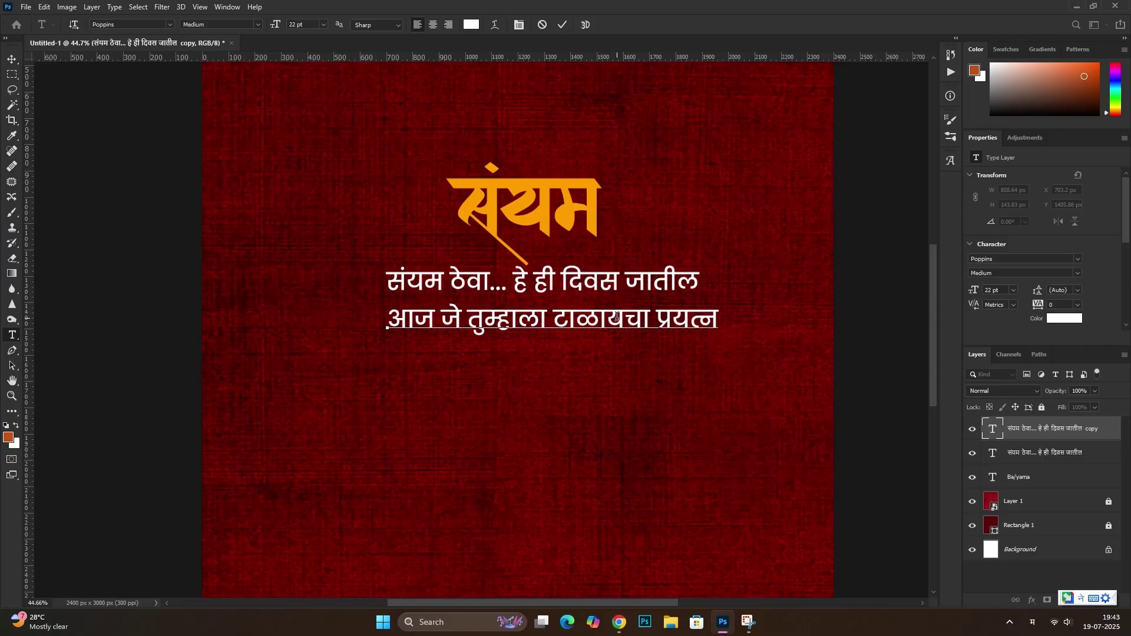
pyautogui.write('krta')
pyautogui.press('BackSpace')
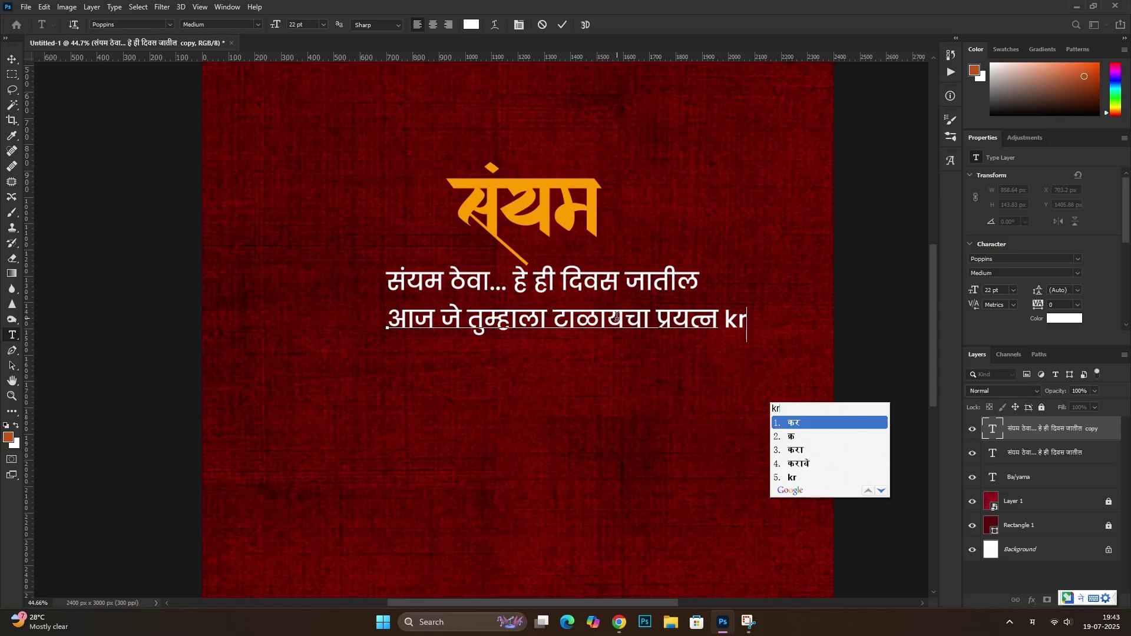
pyautogui.write('tat')
pyautogui.press('Return')
pyautogui.hotkey('ctrl', 'Return')
pyautogui.press('v')
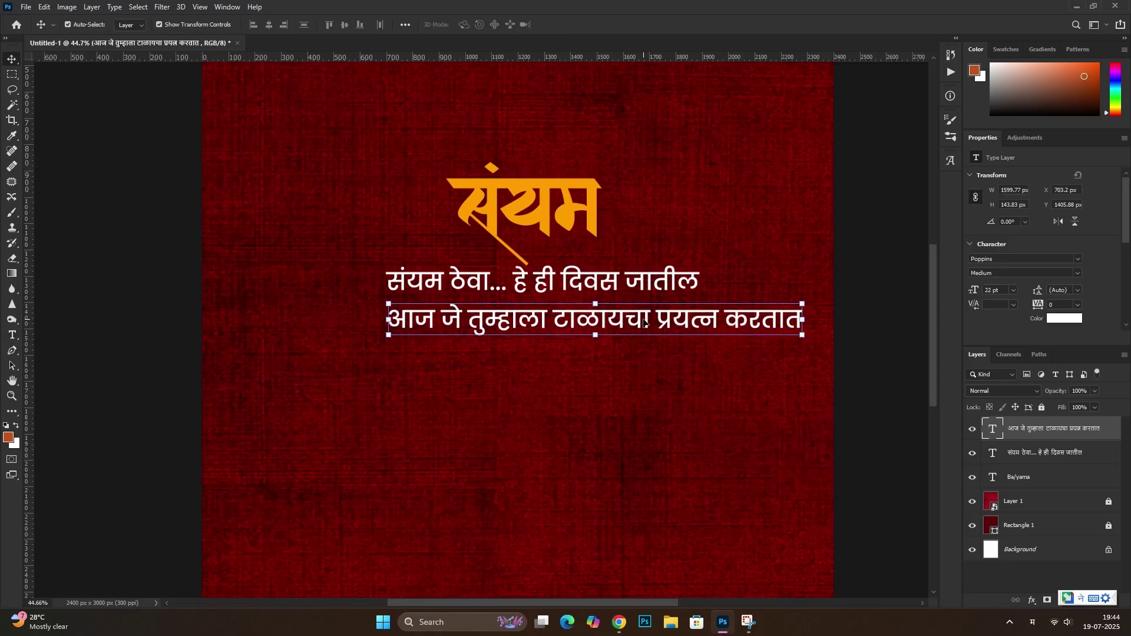
pyautogui.moveTo(647, 323)
pyautogui.mouseDown()
pyautogui.moveTo(606, 315)
pyautogui.moveTo(589, 370)
pyautogui.mouseUp()
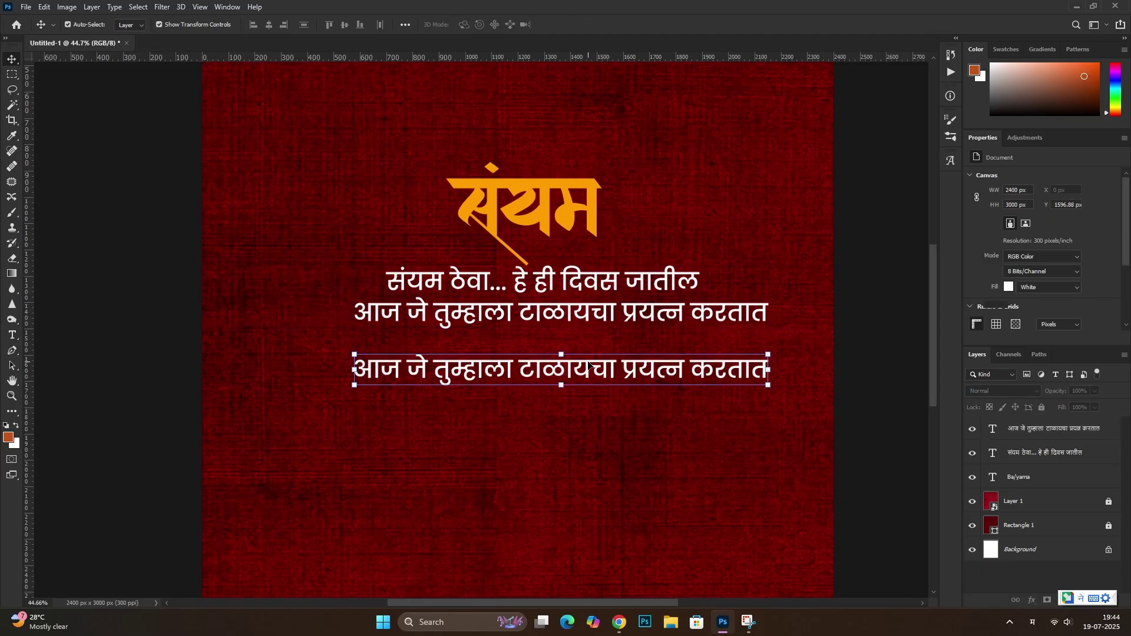
# Retype the third line copy as 'ते तुद्या तुमची वाट' in Marathi
pyautogui.doubleClick(588, 360)
pyautogui.write('te u')
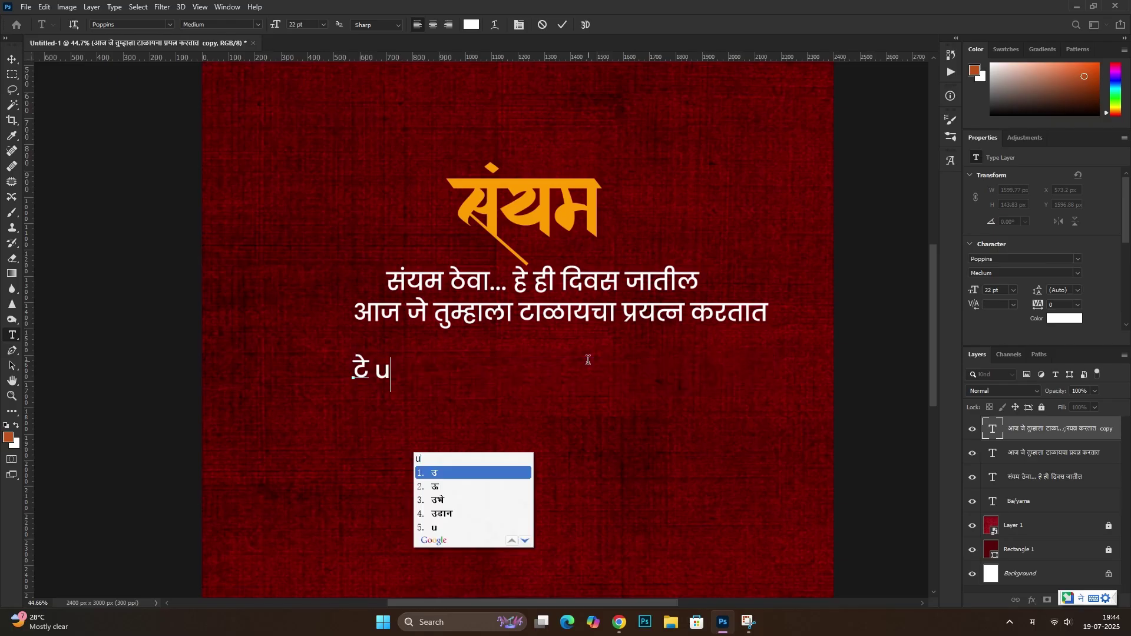
pyautogui.press('BackSpace')
pyautogui.press('BackSpace')
pyautogui.write('te')
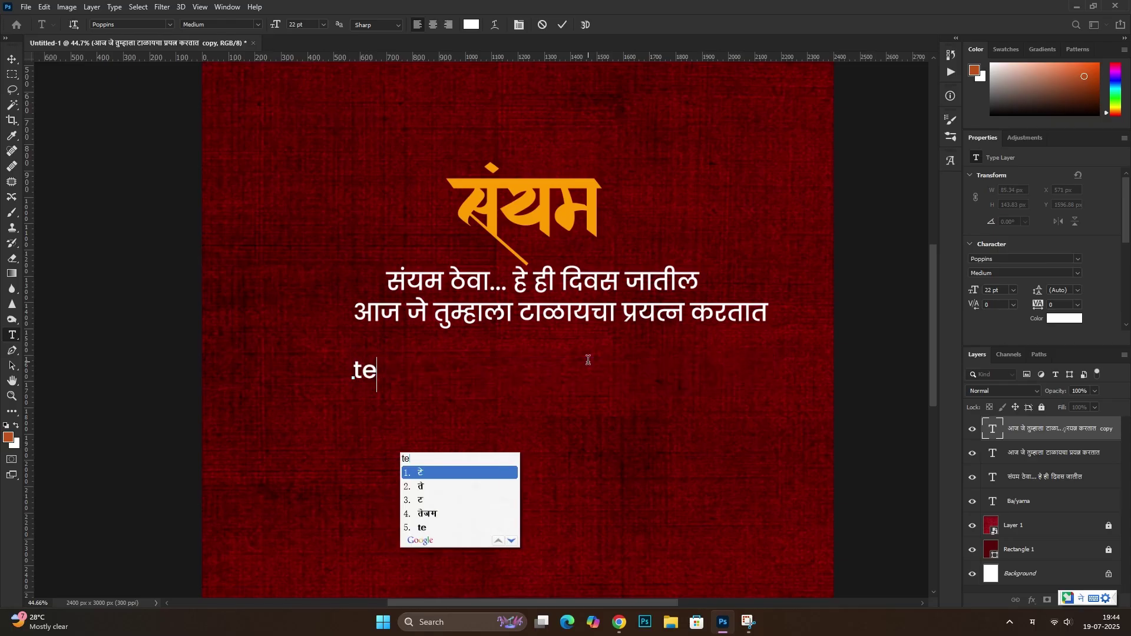
pyautogui.write('2')
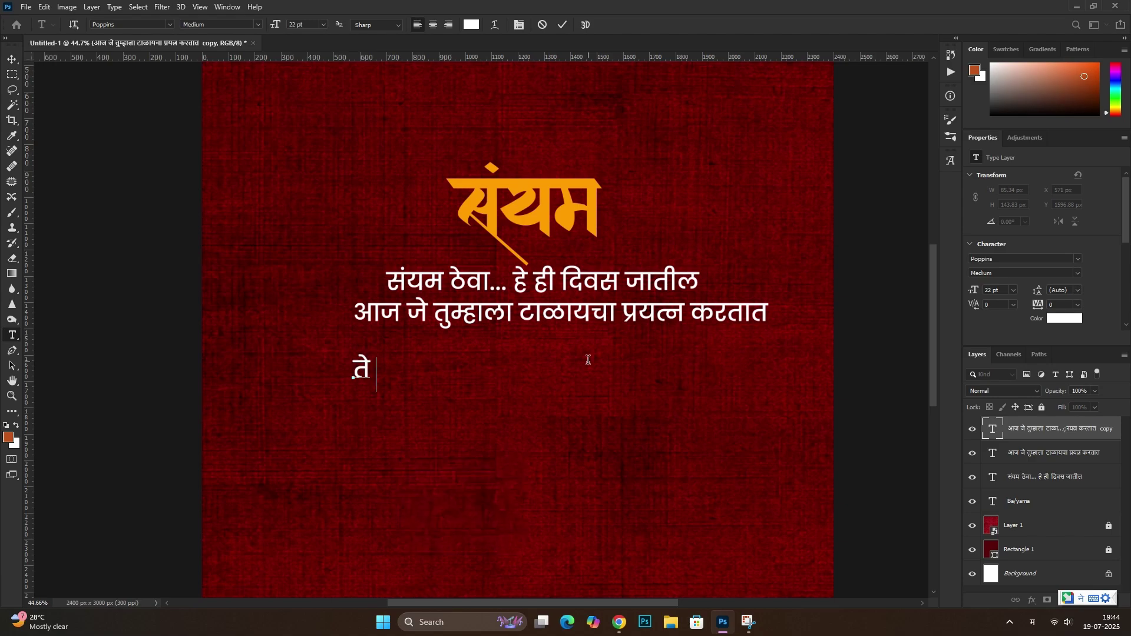
pyautogui.write(' tudya')
pyautogui.press('space')
pyautogui.write('tumchi')
pyautogui.press('space')
pyautogui.write('vaa')
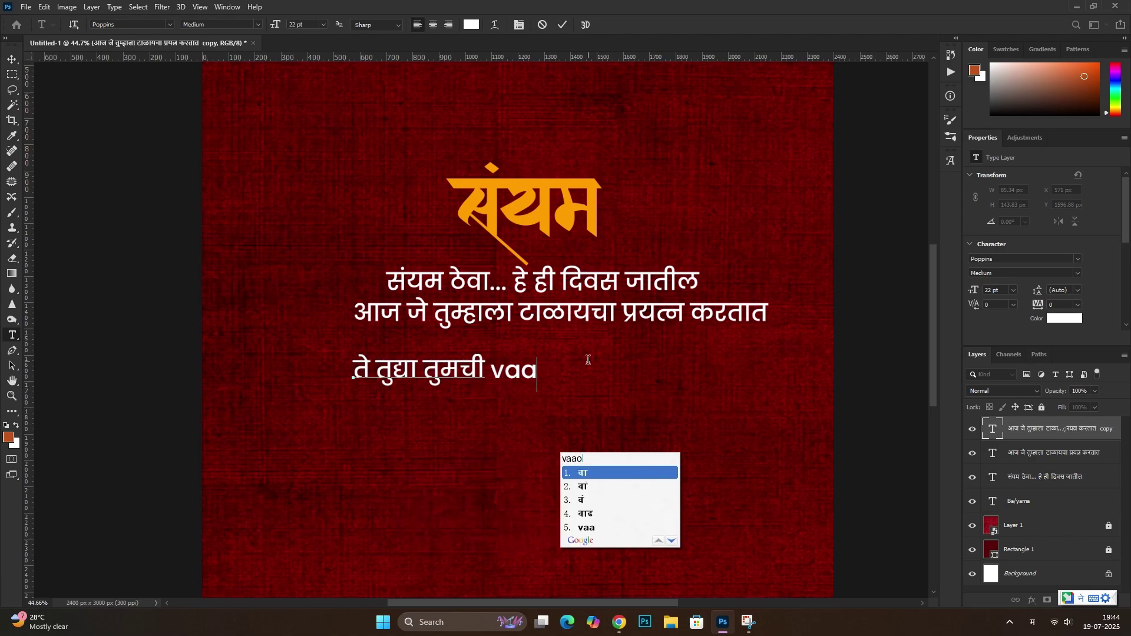
pyautogui.write('o')
pyautogui.press('BackSpace')
pyautogui.write('t')
pyautogui.press('Down')
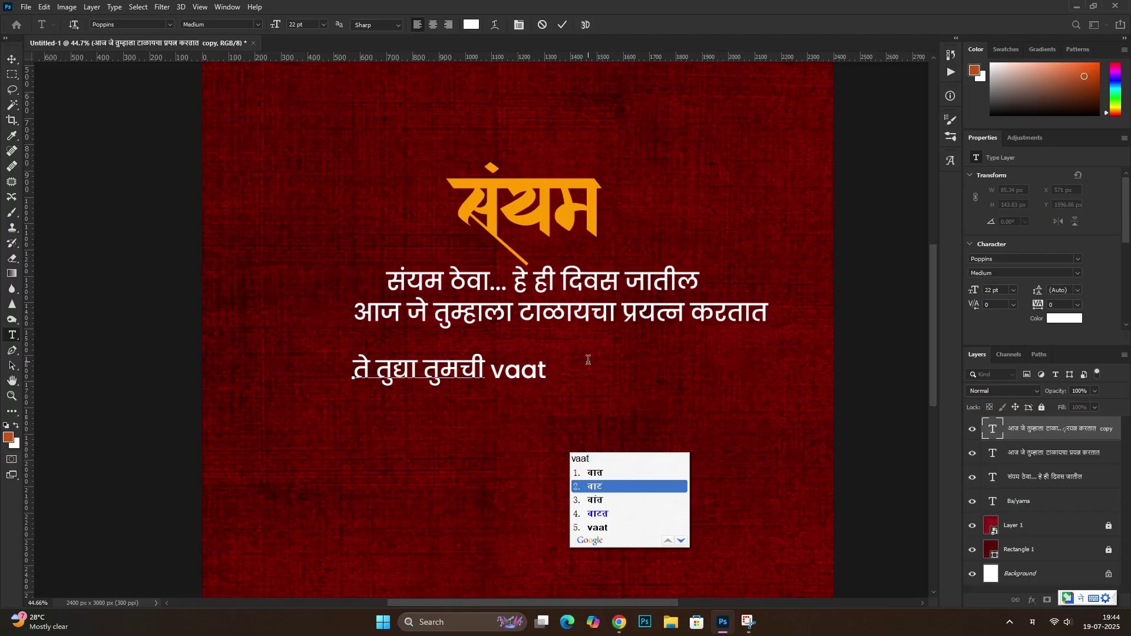
pyautogui.press('space')
# Complete the third line with 'पाहत राहतील' and commit the text
pyautogui.write('paaht')
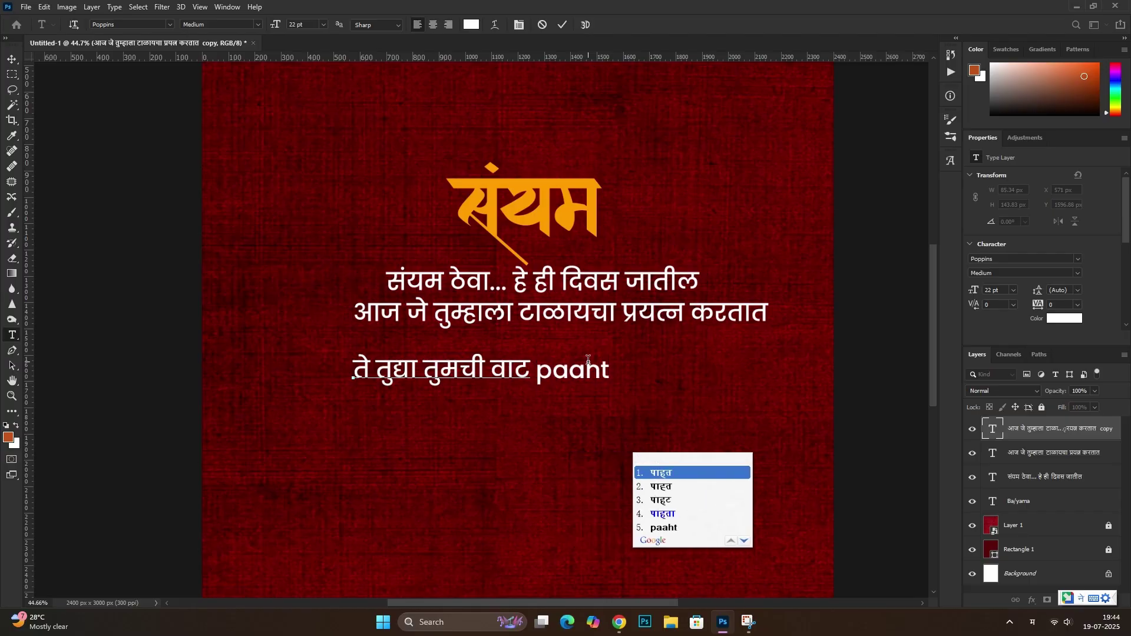
pyautogui.press('space')
pyautogui.write('ratil')
pyautogui.press('BackSpace')
pyautogui.press('BackSpace')
pyautogui.press('BackSpace')
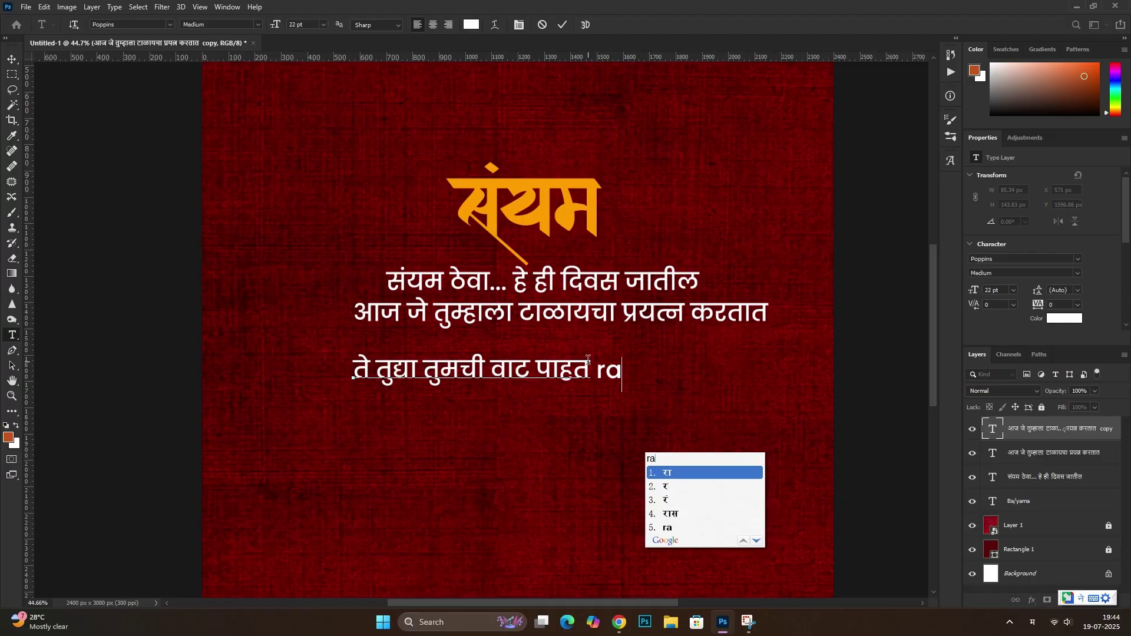
pyautogui.press('Return')
pyautogui.write('htil')
pyautogui.press('space')
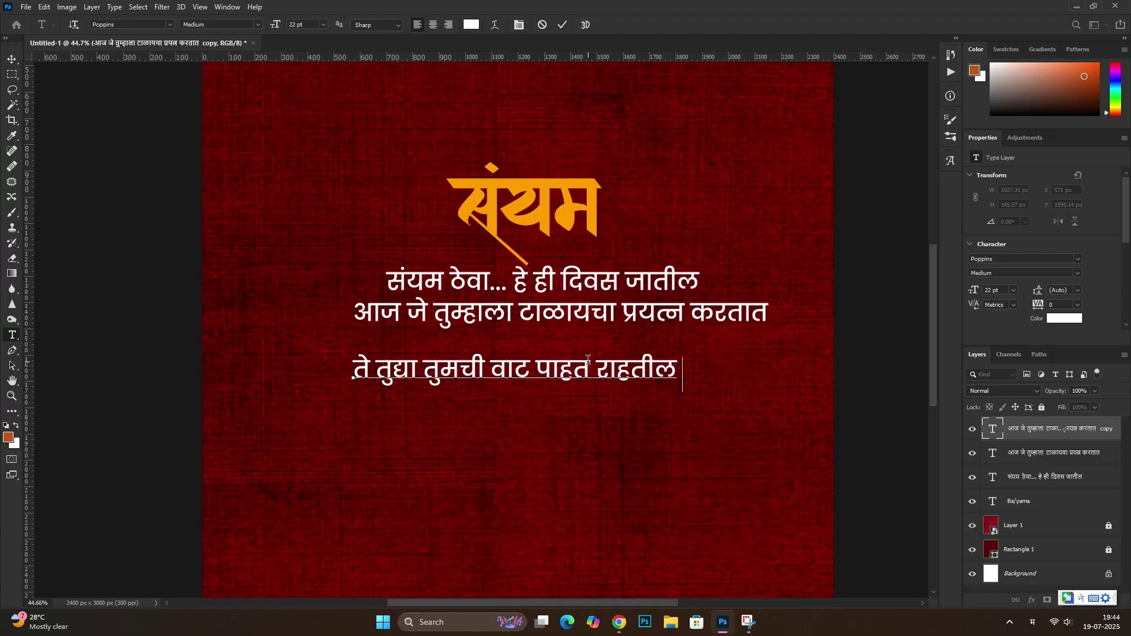
pyautogui.hotkey('ctrl', 'Return')
# Move the third line up to sit directly under the second
pyautogui.press('v')
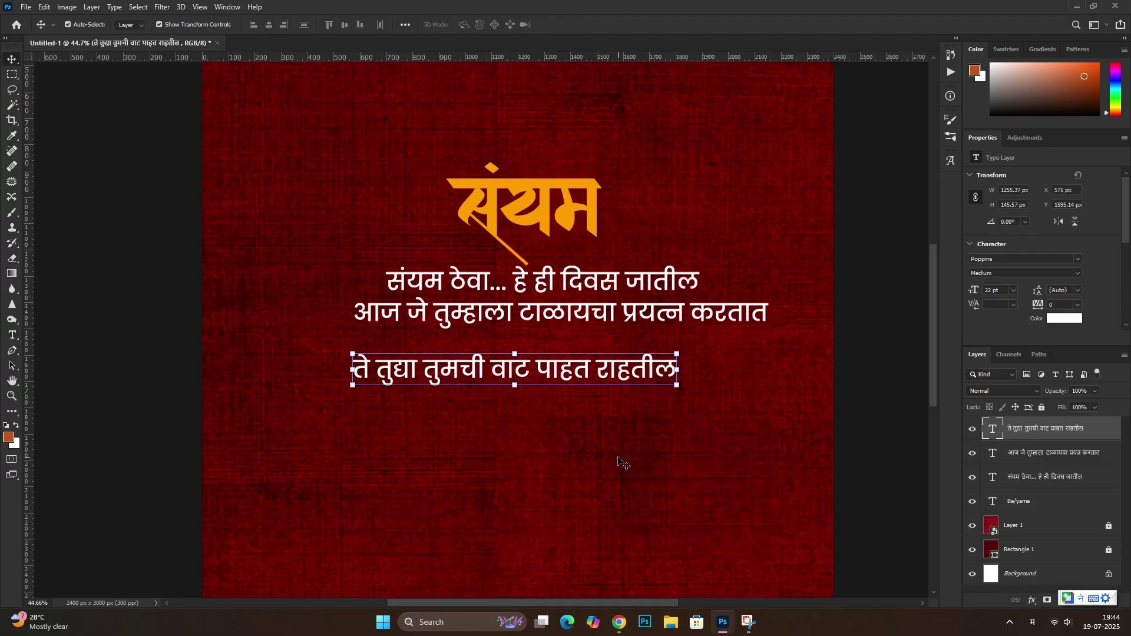
pyautogui.scroll(1, 614, 312)
pyautogui.scroll(3, 614, 312)
pyautogui.moveTo(624, 406); pyautogui.dragTo(637, 368)
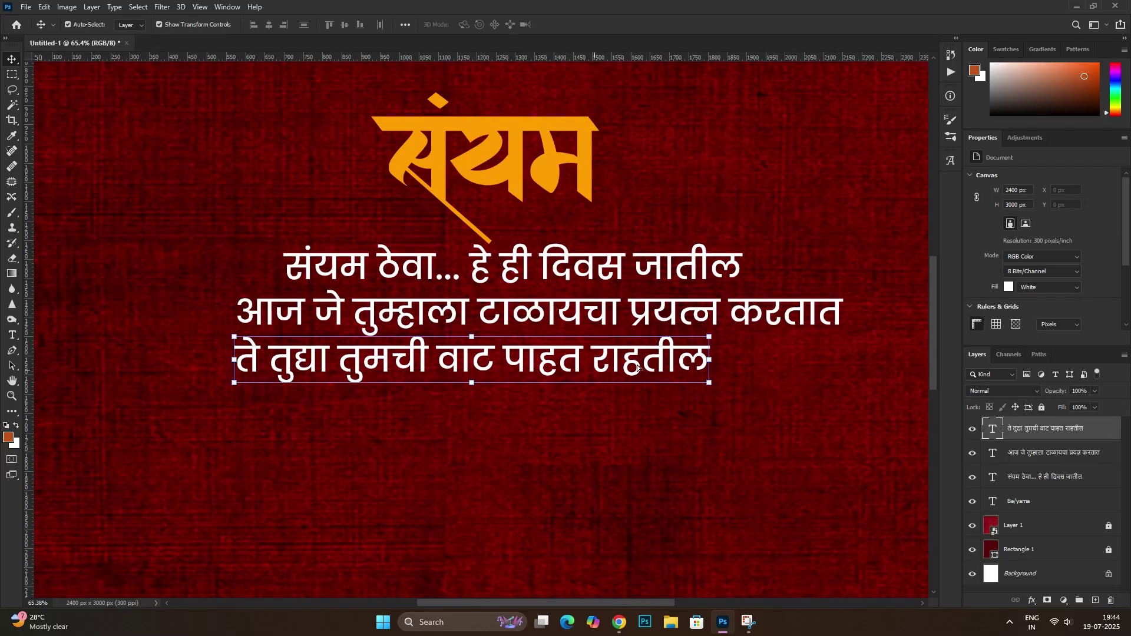
# Append '...!' to the end of the third line and commit it
pyautogui.doubleClick(637, 369)
pyautogui.click(706, 355)
pyautogui.write('...!')
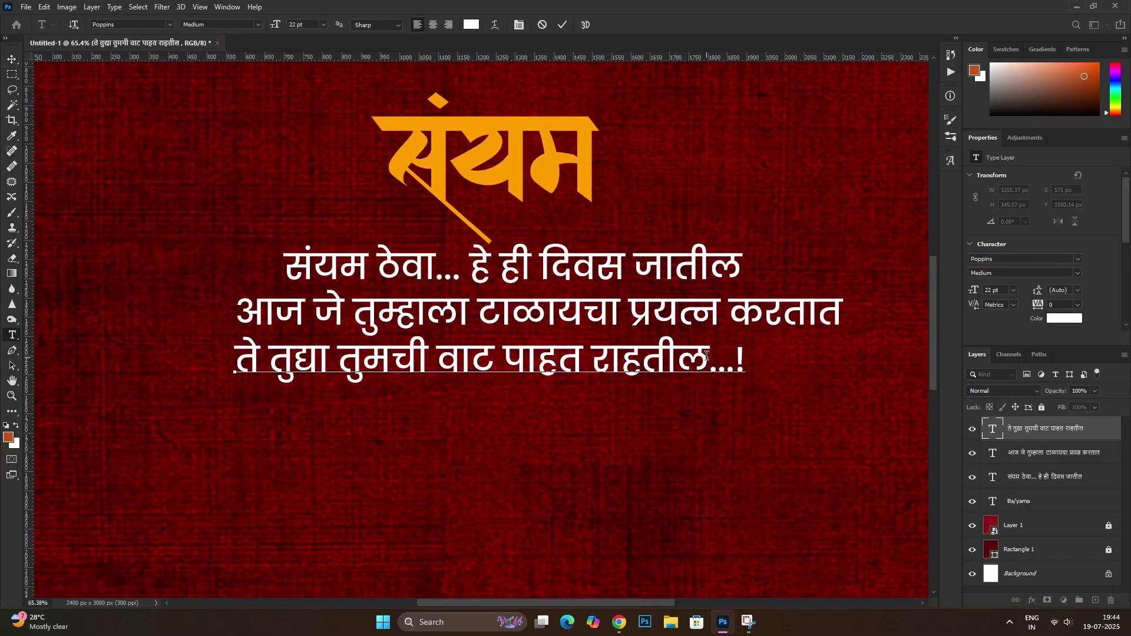
pyautogui.hotkey('ctrl', 'Return')
pyautogui.press('v')
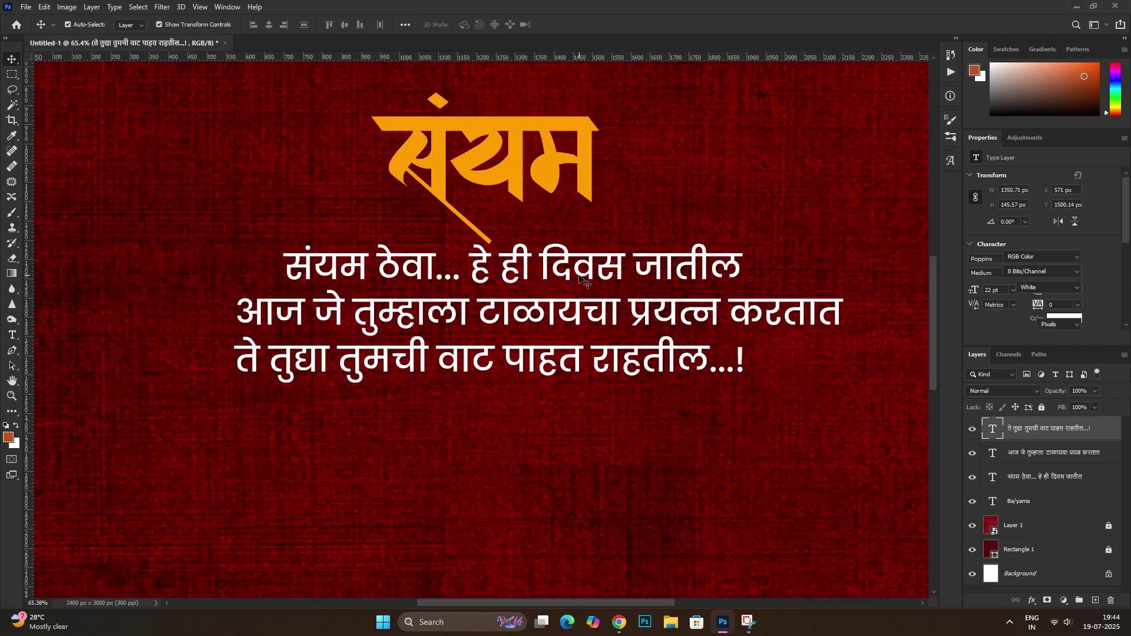
pyautogui.hotkey('ctrl', '0')
pyautogui.scroll(3, 526, 271)
pyautogui.scroll(-2, 548, 332)
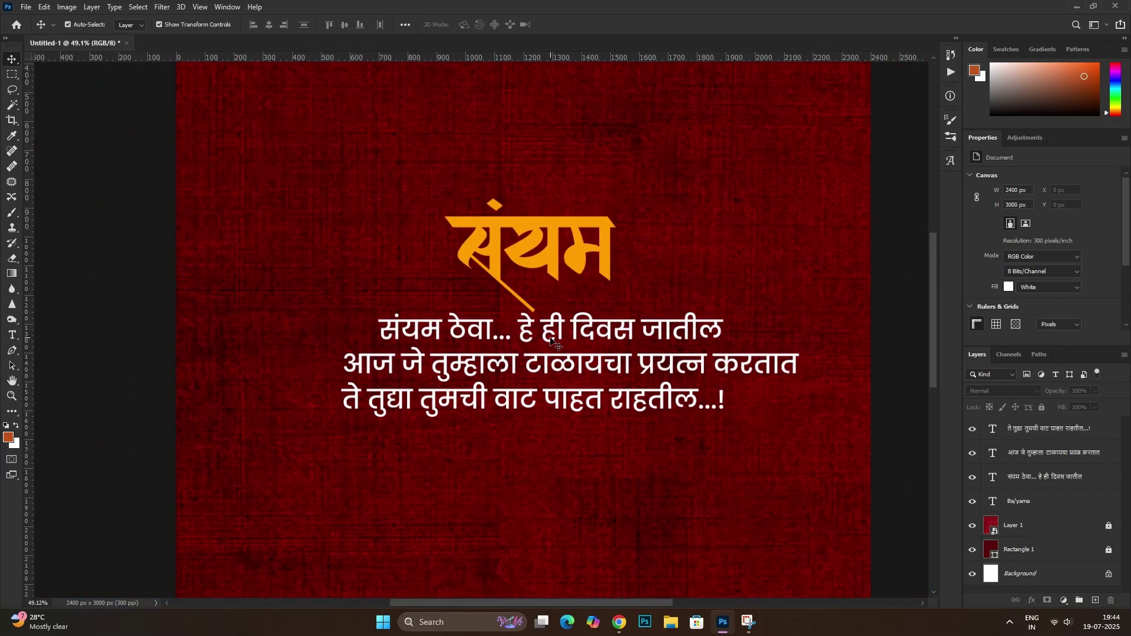
# Realign lines one and three, then scale all three subtitle lines down to 79%
pyautogui.moveTo(552, 341); pyautogui.dragTo(554, 340)
pyautogui.moveTo(600, 403); pyautogui.dragTo(627, 403)
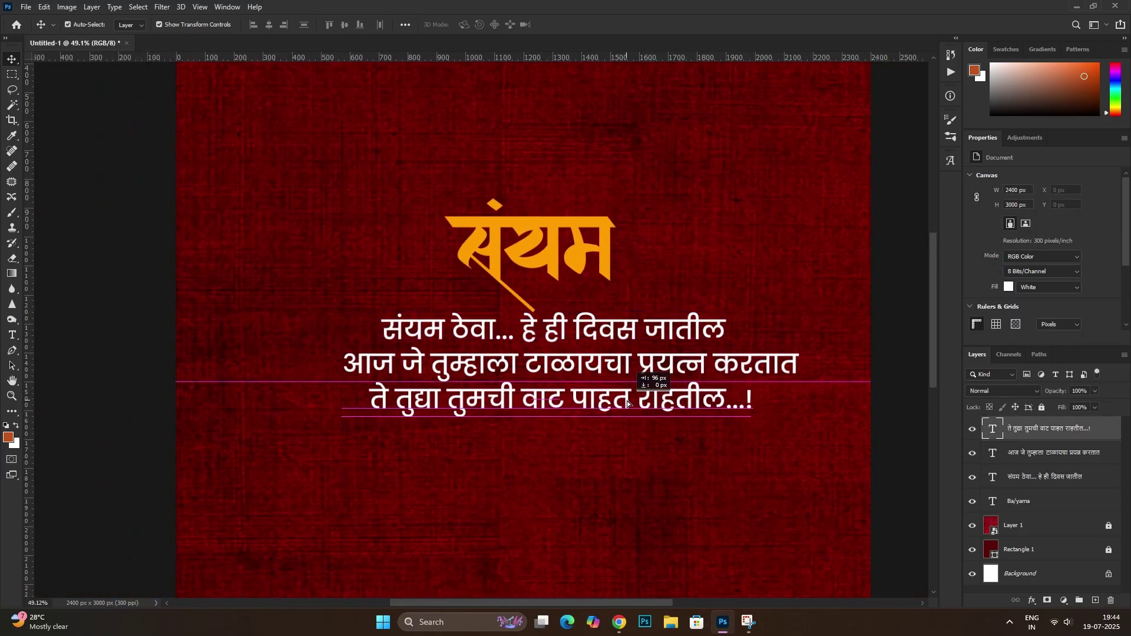
pyautogui.hotkey('ctrl', 't')
pyautogui.moveTo(571, 309); pyautogui.dragTo(583, 353)
pyautogui.press('Return')
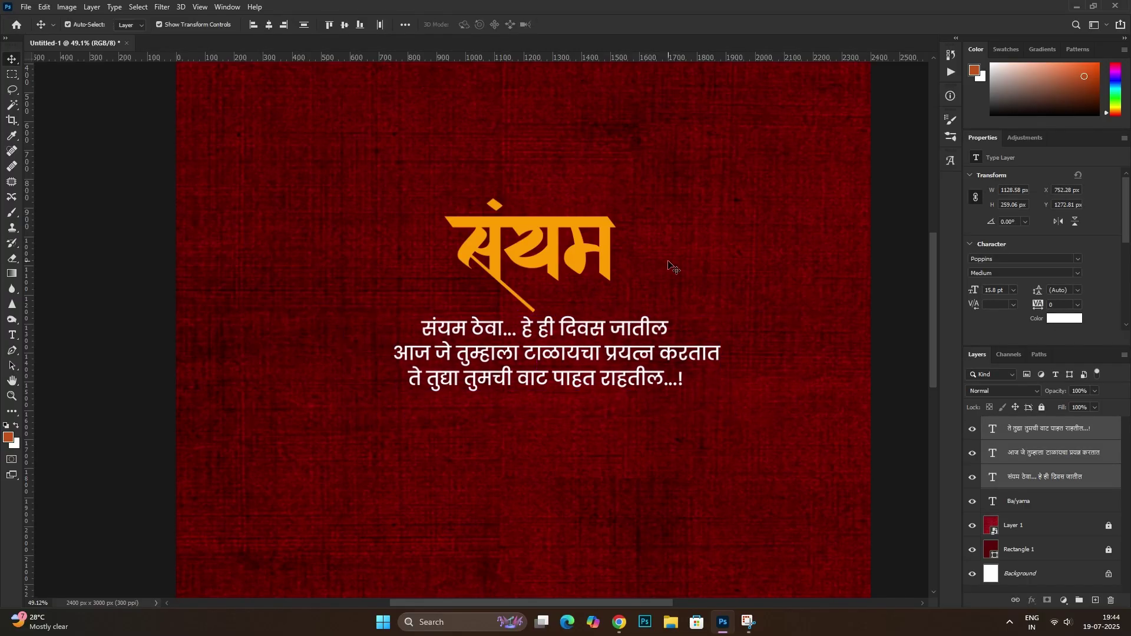
pyautogui.click(669, 265)
# Paste the white-backed hourglass picture as Layer 2, then bring the Pinterest browser forward
pyautogui.scroll(-1, 582, 263)
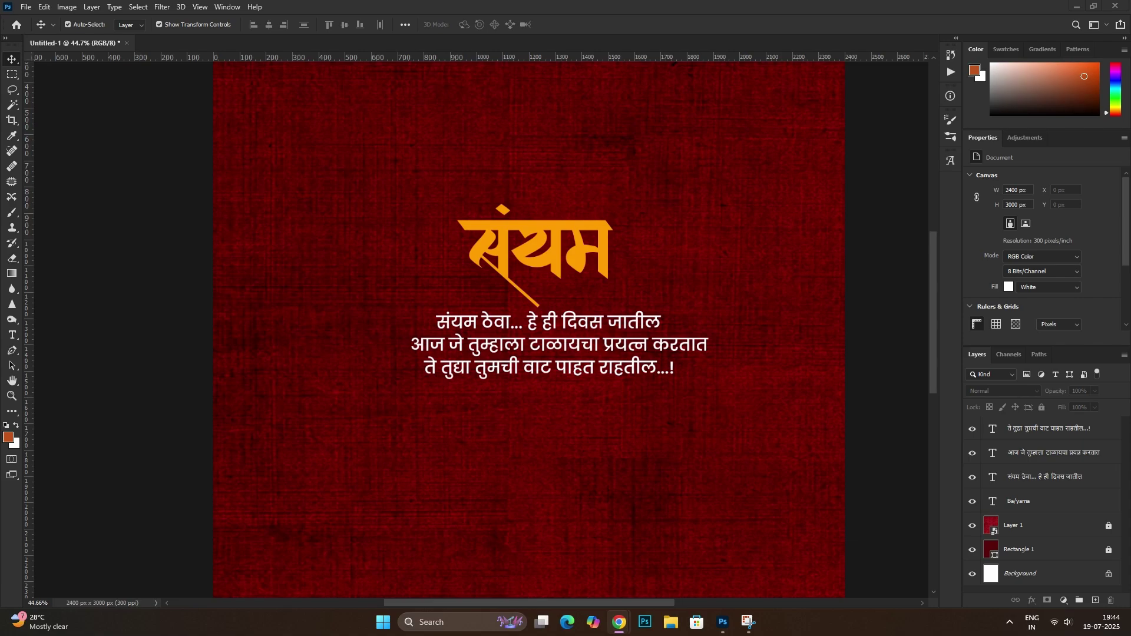
pyautogui.hotkey('ctrl', 'v')
pyautogui.scroll(1, 578, 285)
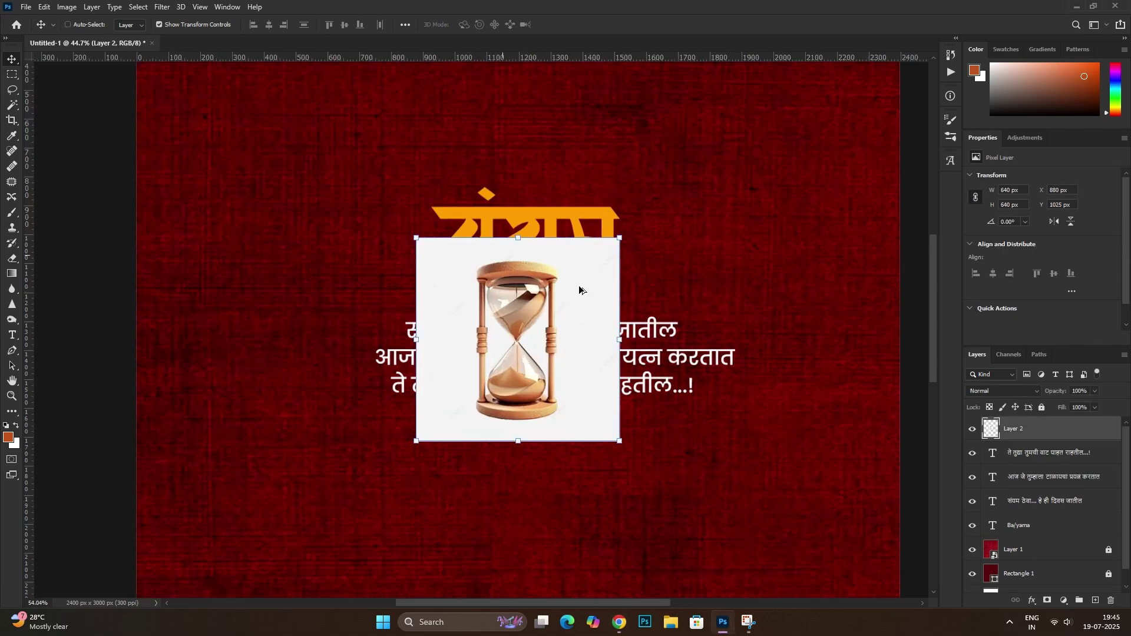
pyautogui.scroll(1, 578, 285)
pyautogui.scroll(-1, 578, 285)
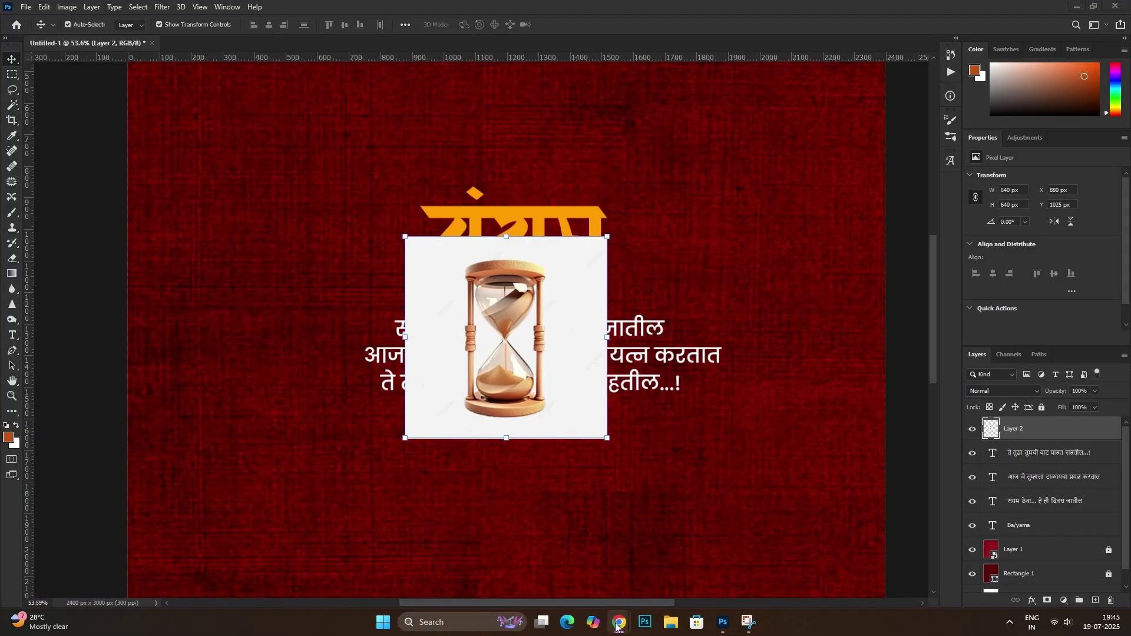
pyautogui.click(660, 559)
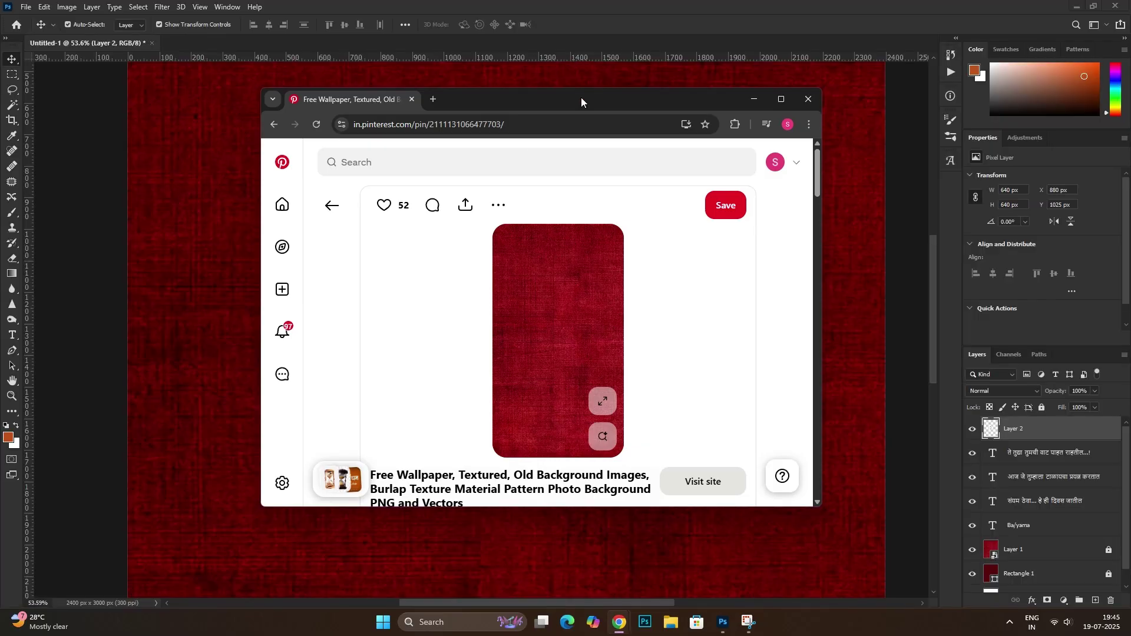
# Back on the Pinterest home feed, open the Vintage Gold Sand Timer pin and copy its image
pyautogui.hotkey('alt', 'Left')
pyautogui.scroll(-5, 550, 312)
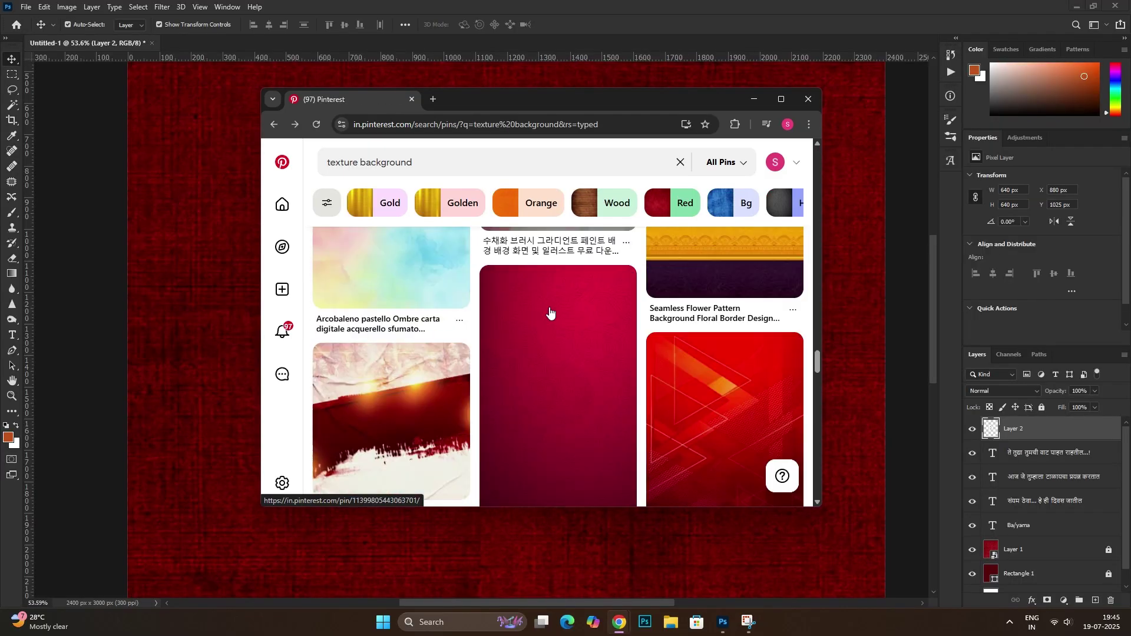
pyautogui.scroll(-5, 550, 312)
pyautogui.scroll(-5, 548, 313)
pyautogui.scroll(-5, 548, 313)
pyautogui.hotkey('alt', 'Left')
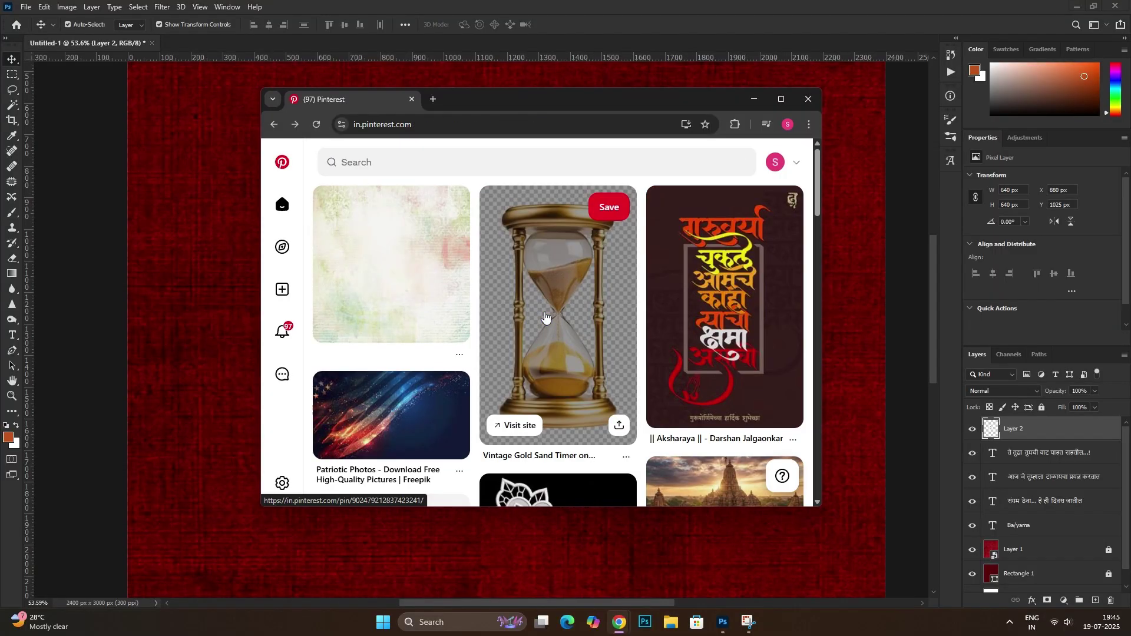
pyautogui.click(545, 318)
pyautogui.rightClick(571, 306)
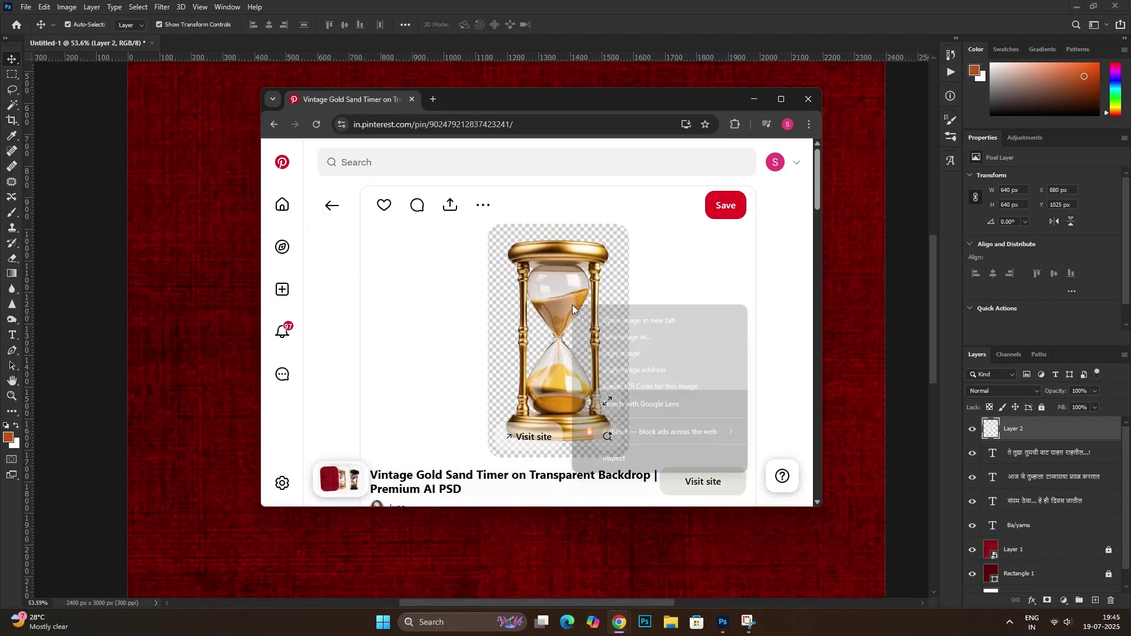
pyautogui.click(612, 353)
# Back in Photoshop, remove the white-backed hourglass and paste in the gold one
pyautogui.hotkey('alt', 'Tab')
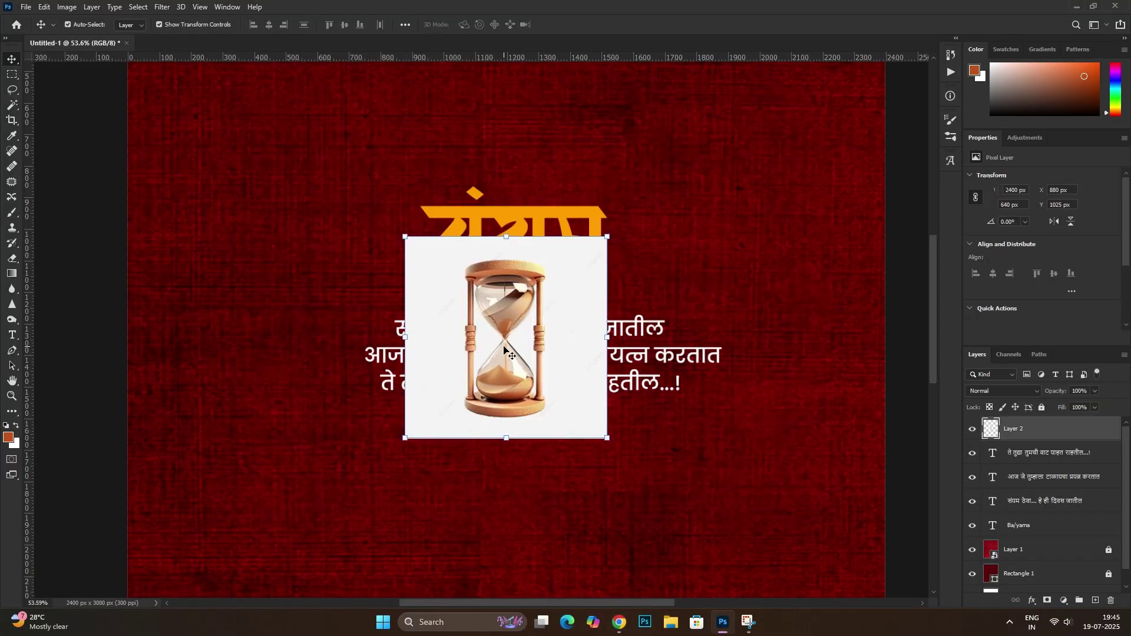
pyautogui.hotkey('ctrl', 'z')
pyautogui.hotkey('ctrl', 'v')
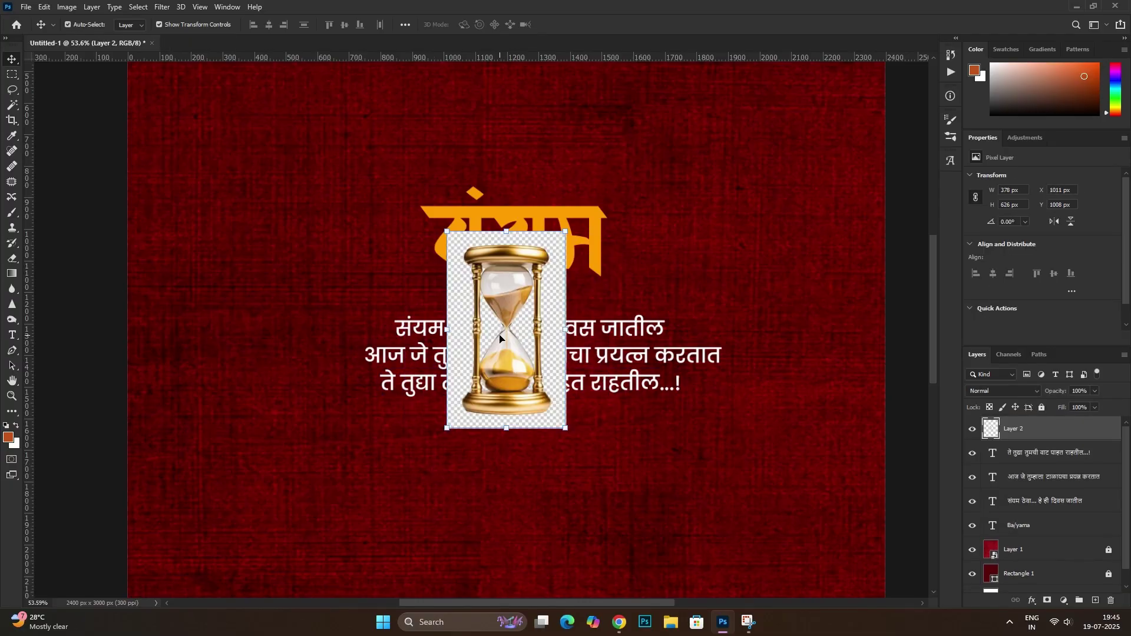
pyautogui.scroll(3, 507, 330)
# Magic Wand the checkerboard surrounding the hourglass and delete it
pyautogui.press('w')
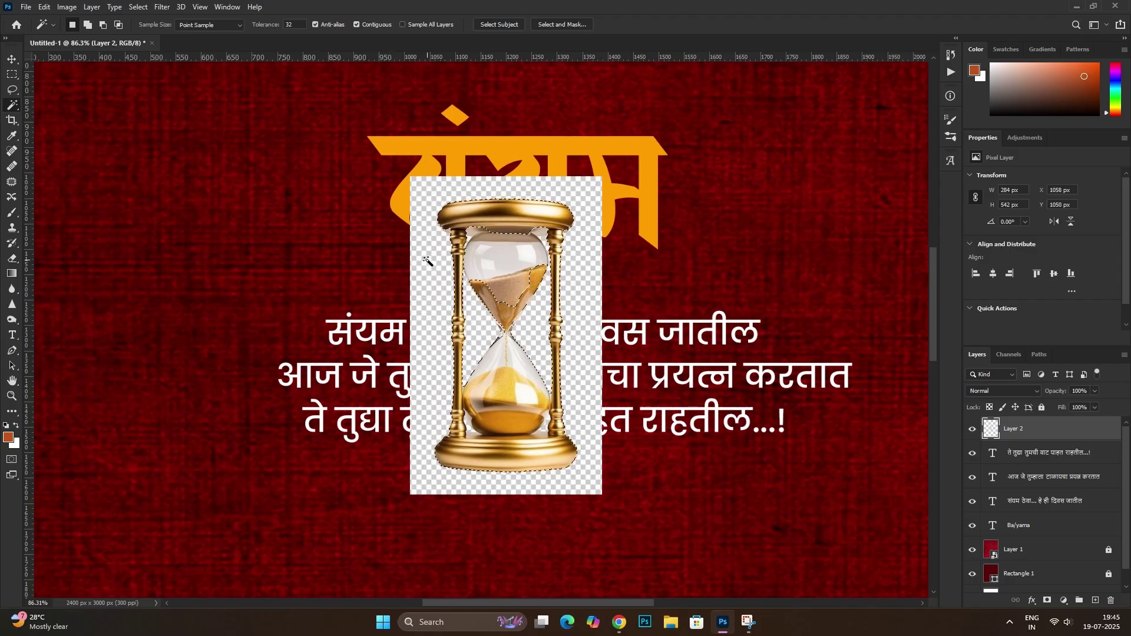
pyautogui.scroll(2, 485, 320)
pyautogui.scroll(1, 615, 322)
pyautogui.scroll(-1, 621, 325)
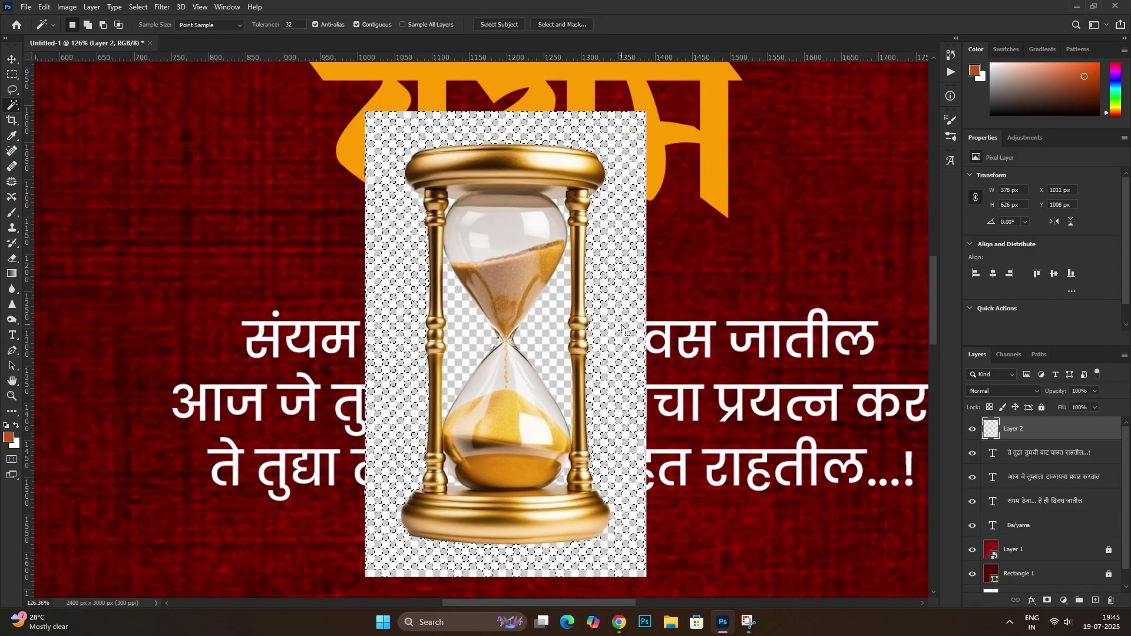
pyautogui.click(609, 325)
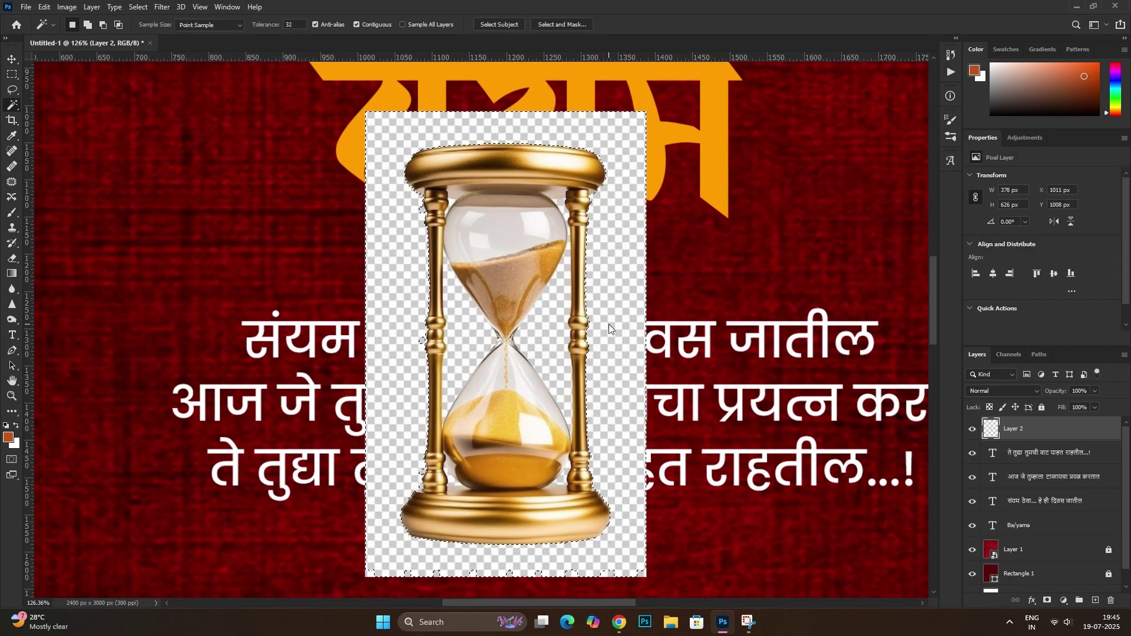
pyautogui.press('Delete')
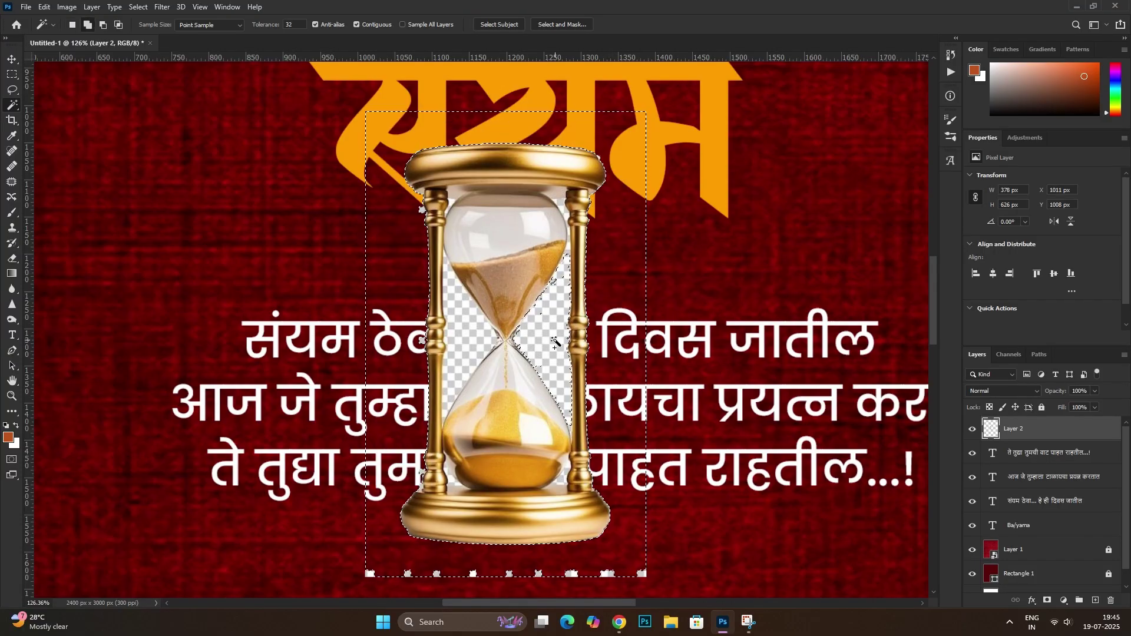
# Place a couple of Pen path points along the glass edge, then discard the path
pyautogui.scroll(2, 555, 341)
pyautogui.press('v')
pyautogui.scroll(2, 577, 387)
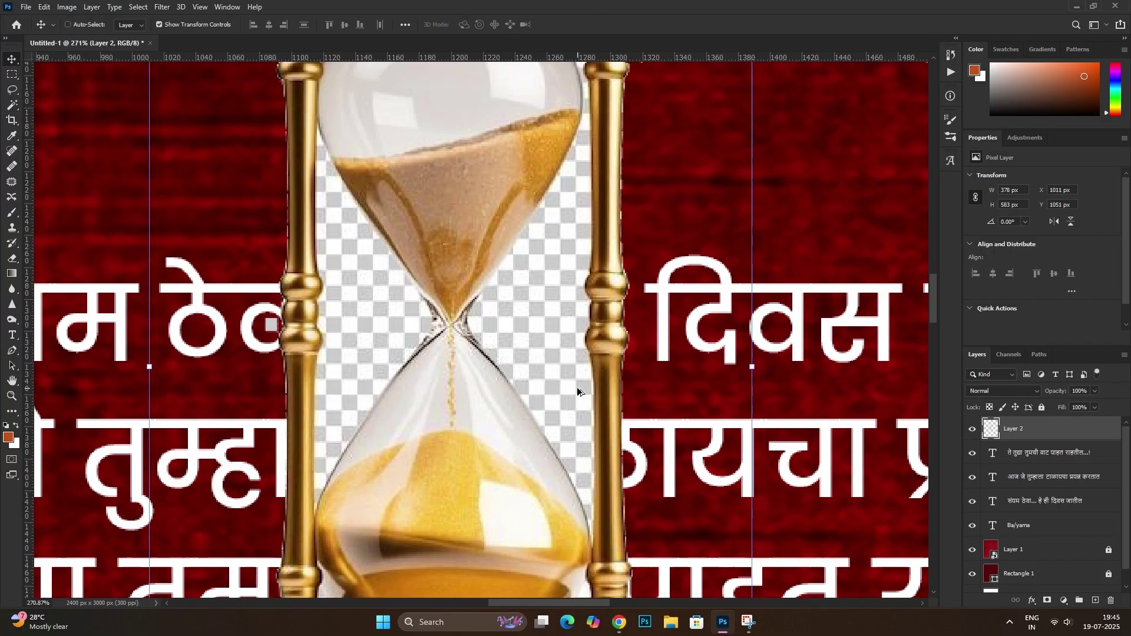
pyautogui.scroll(2, 577, 365)
pyautogui.scroll(2, 583, 341)
pyautogui.scroll(3, 590, 327)
pyautogui.press('p')
pyautogui.scroll(1, 589, 326)
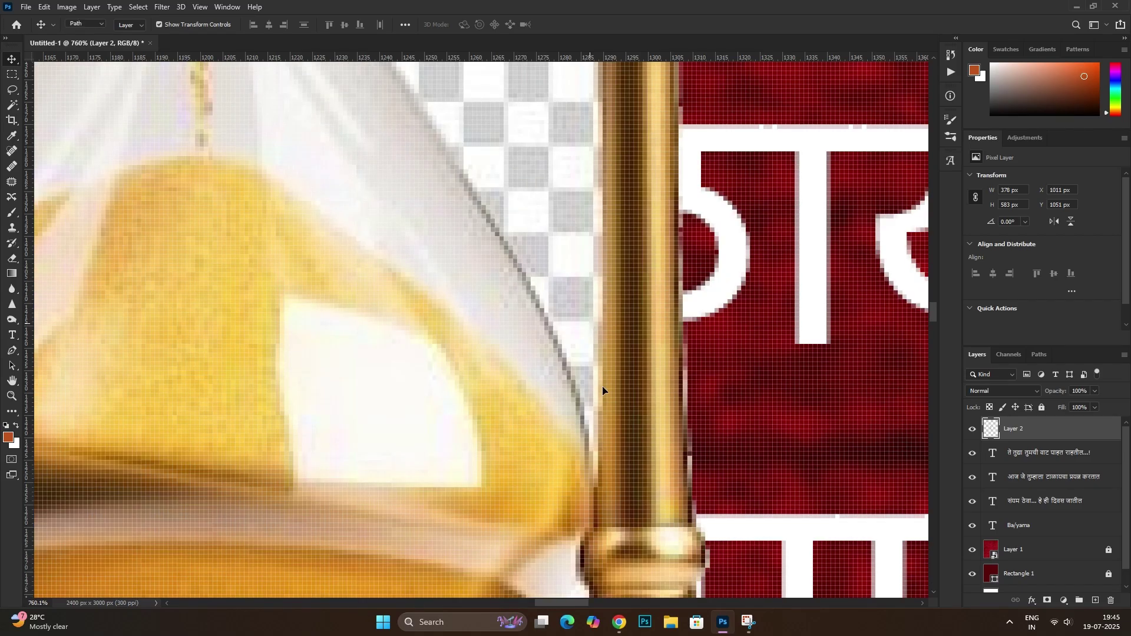
pyautogui.scroll(1, 602, 386)
pyautogui.scroll(-3, 599, 446)
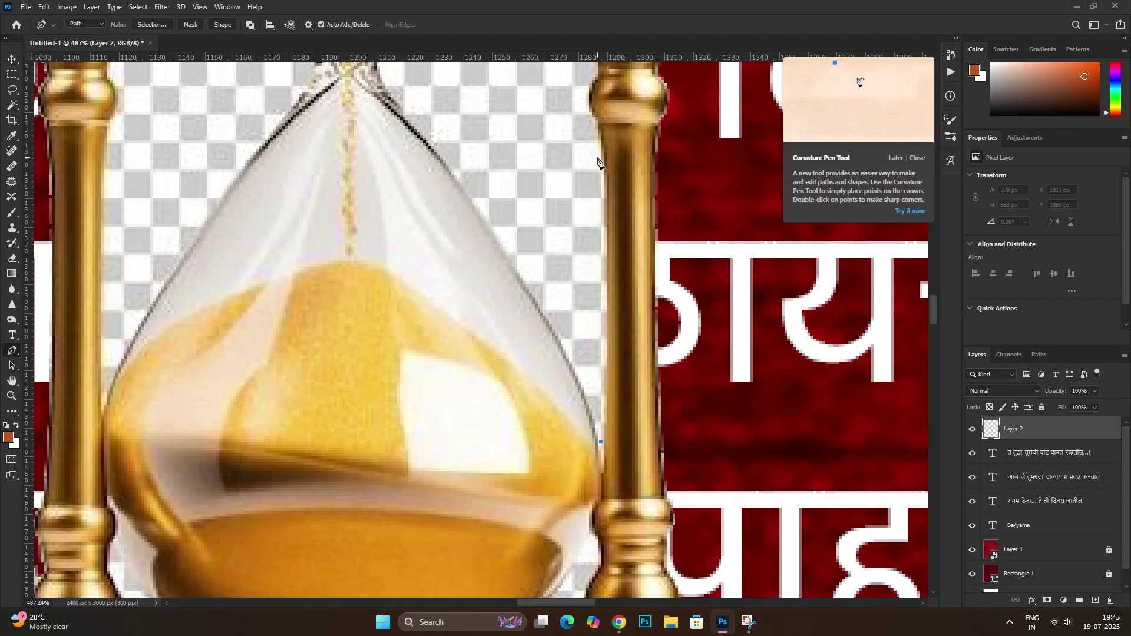
pyautogui.click(603, 150)
pyautogui.click(601, 445)
pyautogui.scroll(2, 588, 444)
pyautogui.scroll(-5, 589, 444)
pyautogui.scroll(-3, 631, 467)
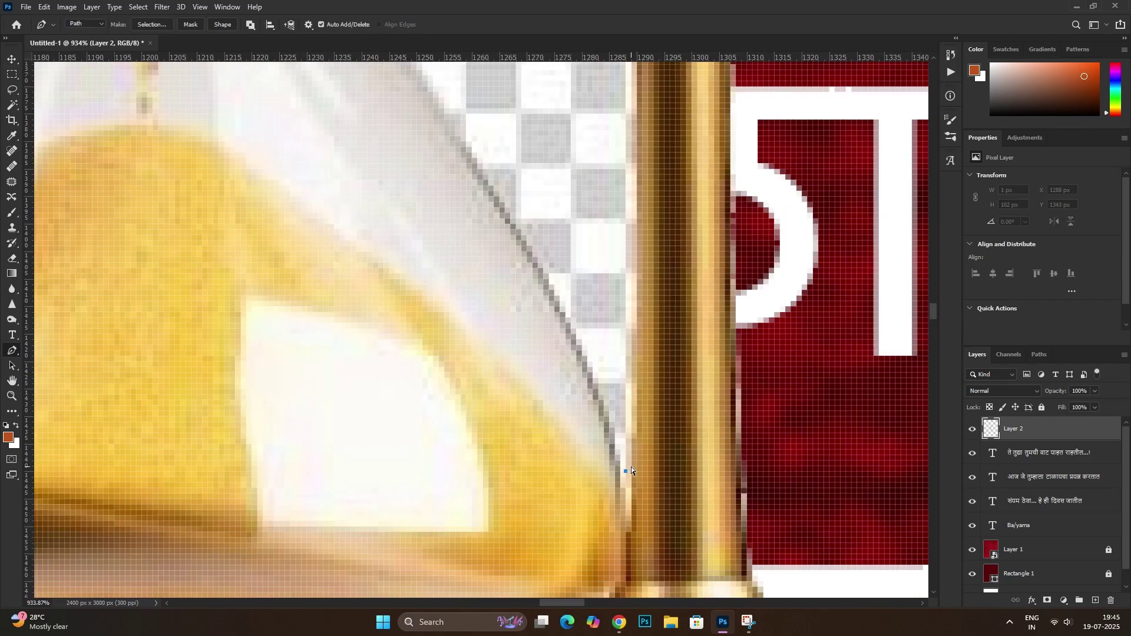
pyautogui.press('Escape')
pyautogui.scroll(-1, 629, 462)
pyautogui.scroll(-2, 602, 385)
# Select the checkerboard right of the neck, excluding the lower glass, delete it and deselect
pyautogui.press('w')
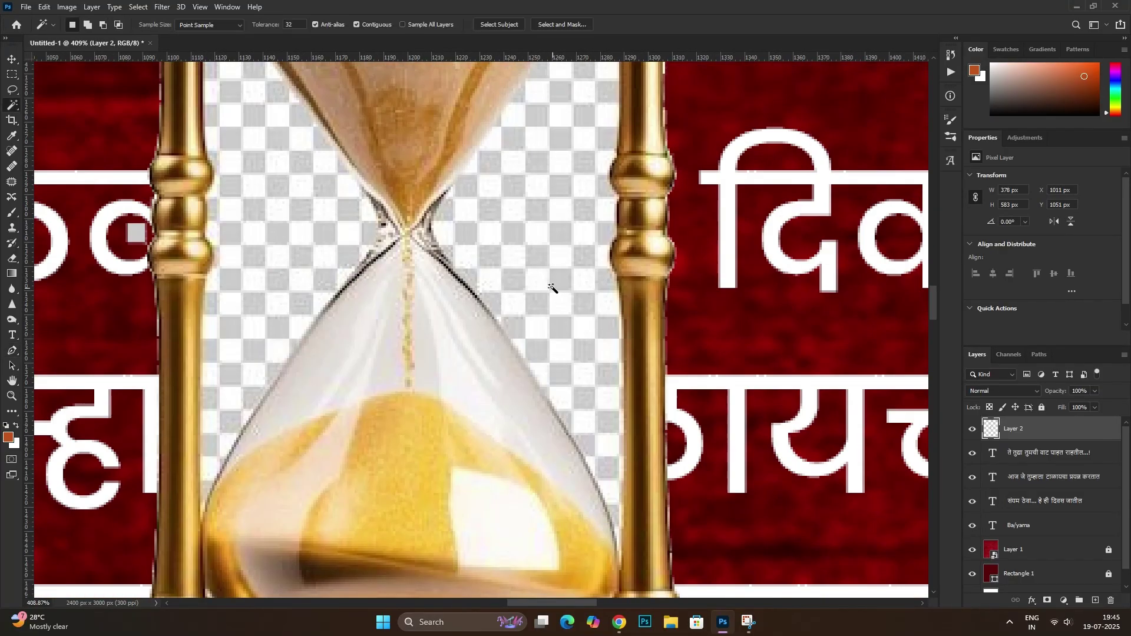
pyautogui.scroll(-2, 552, 288)
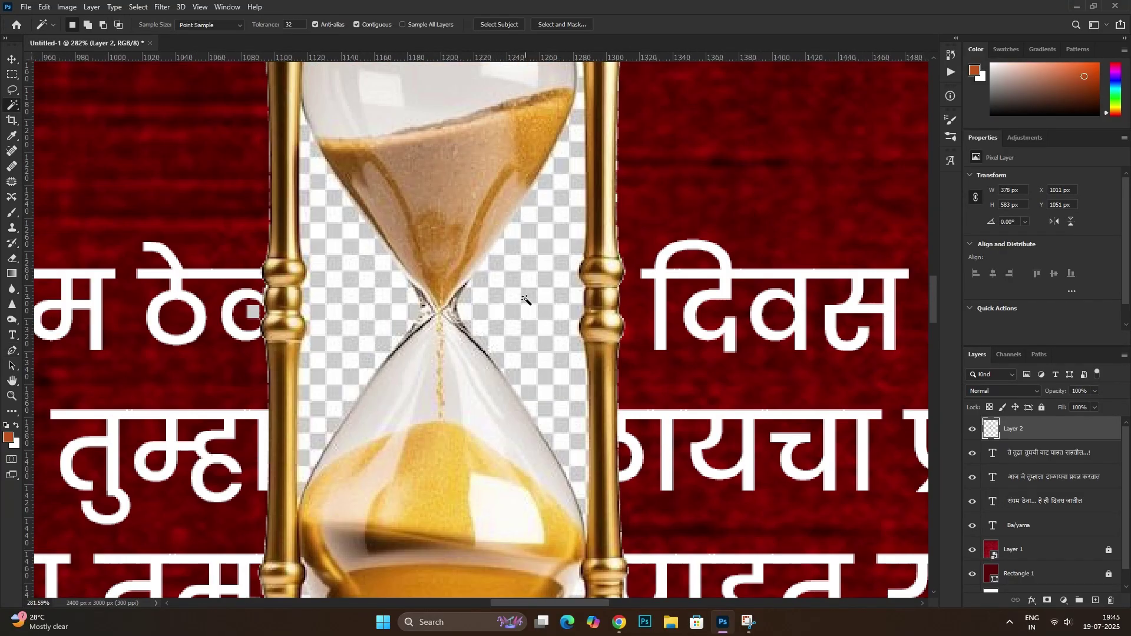
pyautogui.click(526, 301)
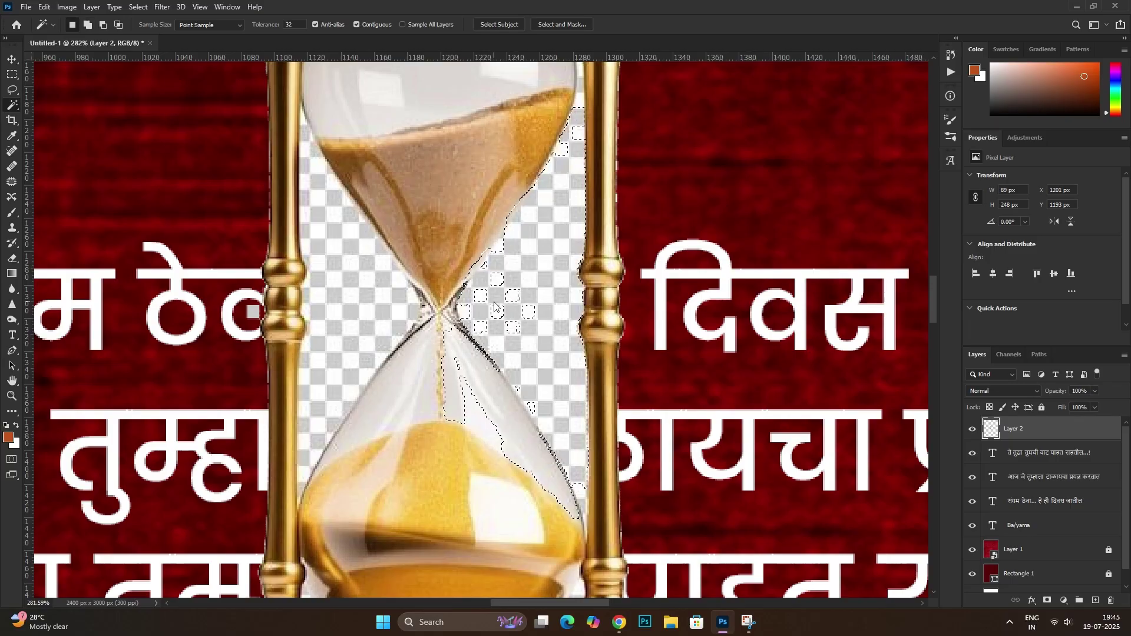
pyautogui.hotkey('shift', 'w')
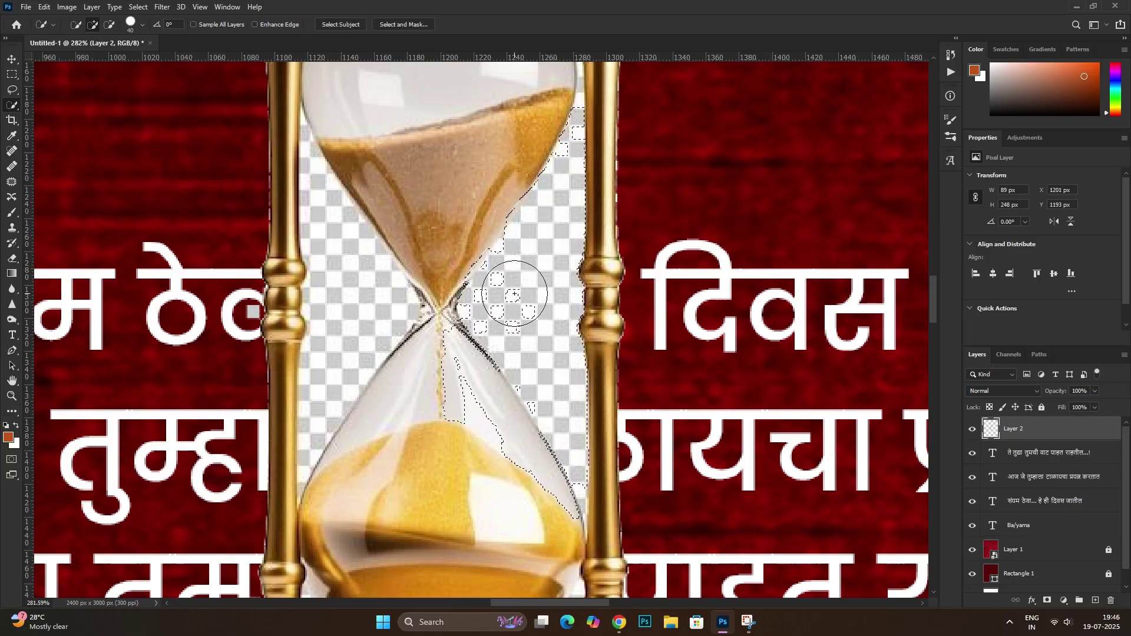
pyautogui.moveTo(514, 295)
pyautogui.mouseDown()
pyautogui.moveTo(417, 324)
pyautogui.moveTo(468, 399)
pyautogui.moveTo(550, 367)
pyautogui.mouseUp()
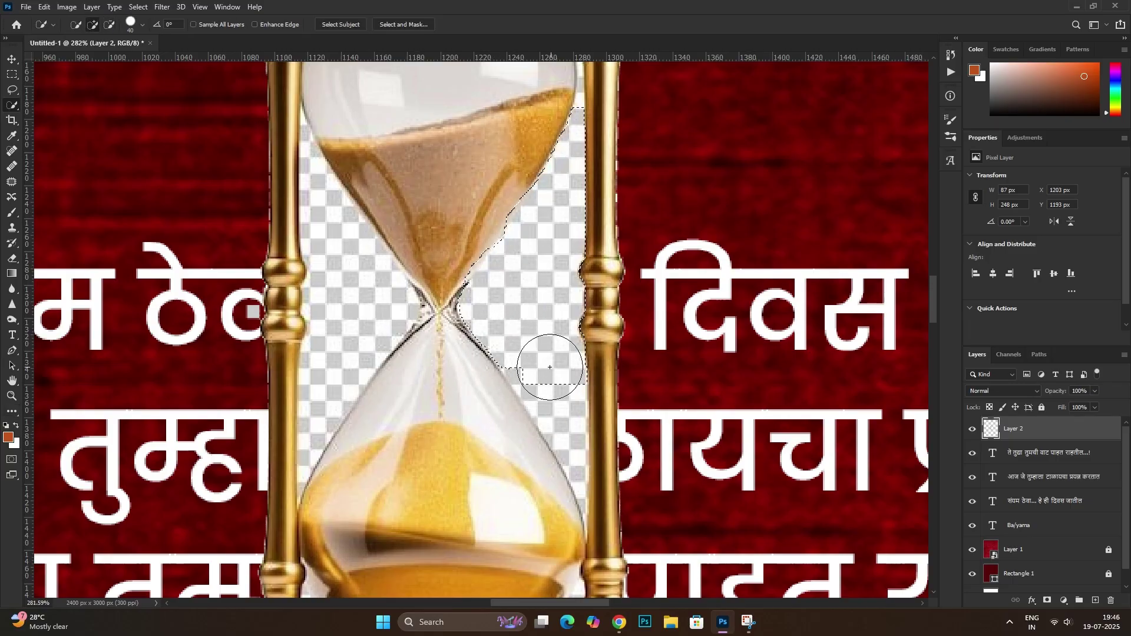
pyautogui.scroll(-3, 549, 367)
pyautogui.scroll(3, 530, 306)
pyautogui.press('Delete')
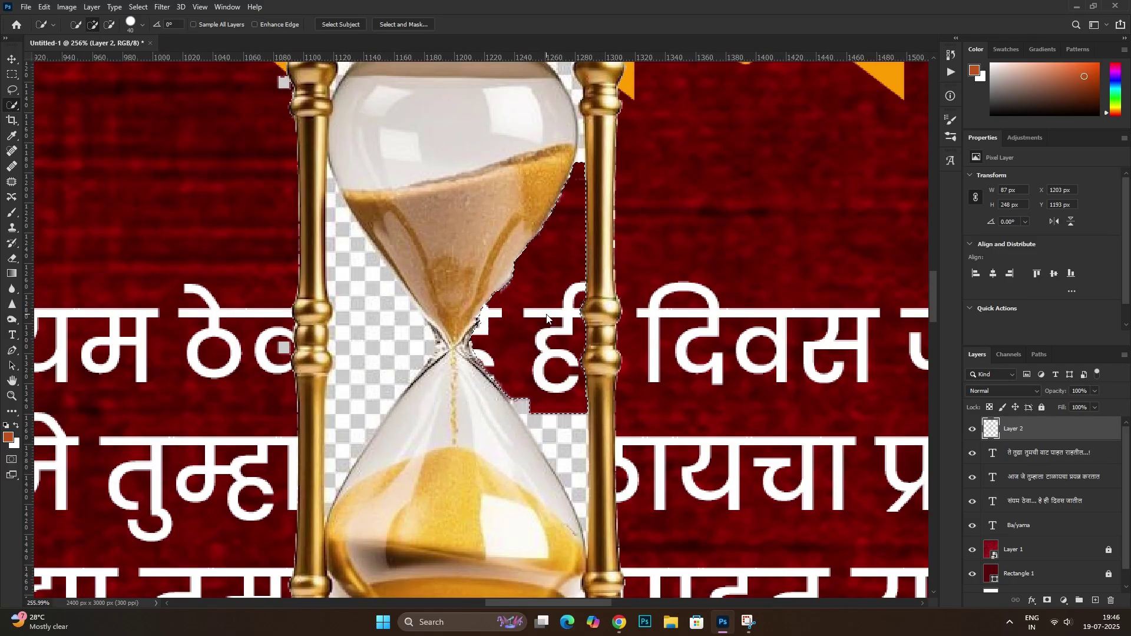
pyautogui.hotkey('ctrl', 'd')
# Return to the Move tool and select the hourglass layer
pyautogui.press('v')
pyautogui.scroll(-4, 548, 354)
pyautogui.scroll(2, 553, 429)
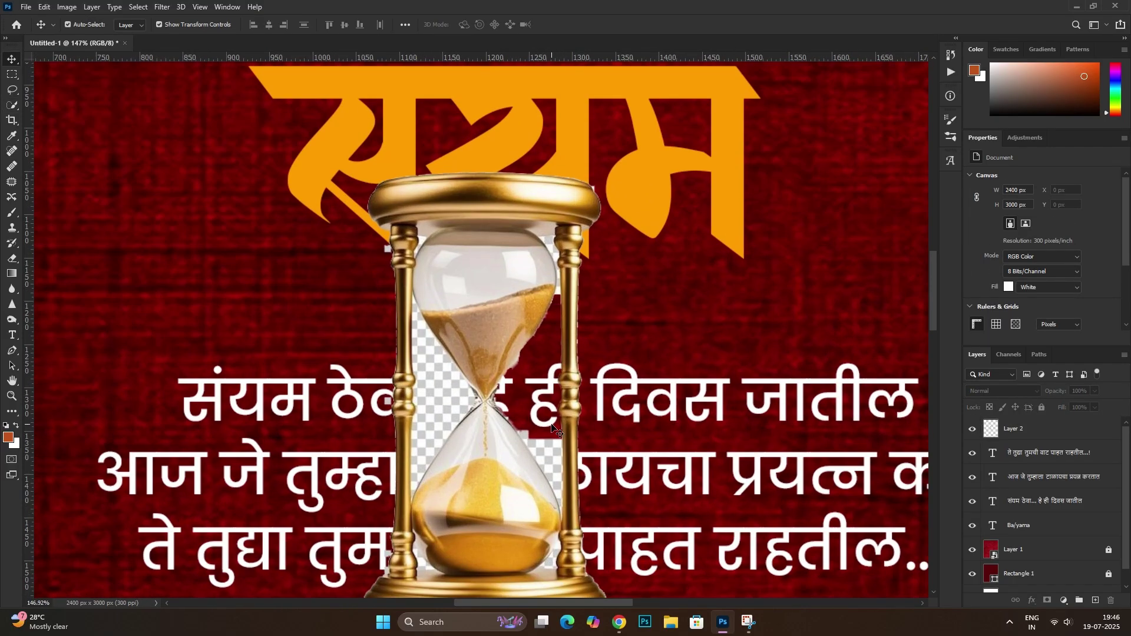
pyautogui.click(552, 429)
pyautogui.scroll(2, 510, 425)
# Deselect, then with the Pen tool trace the glass edge from the neck up the upper bulb
pyautogui.hotkey('ctrl', 'shift', 'd')
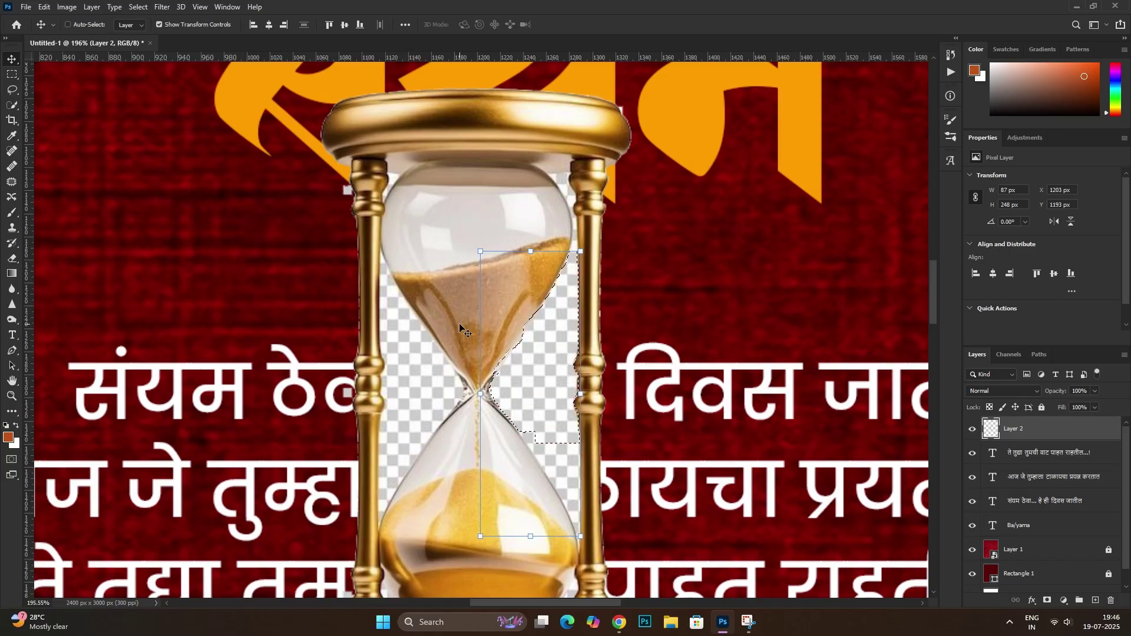
pyautogui.scroll(3, 482, 319)
pyautogui.press('p')
pyautogui.scroll(2, 478, 326)
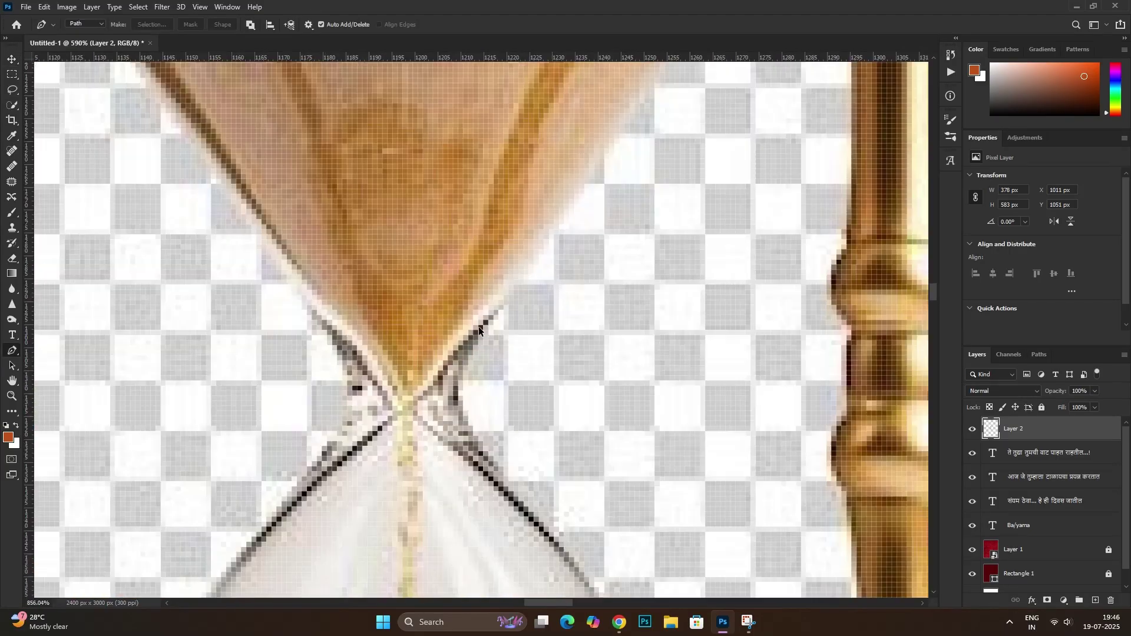
pyautogui.scroll(2, 479, 326)
pyautogui.click(509, 488)
pyautogui.click(444, 421)
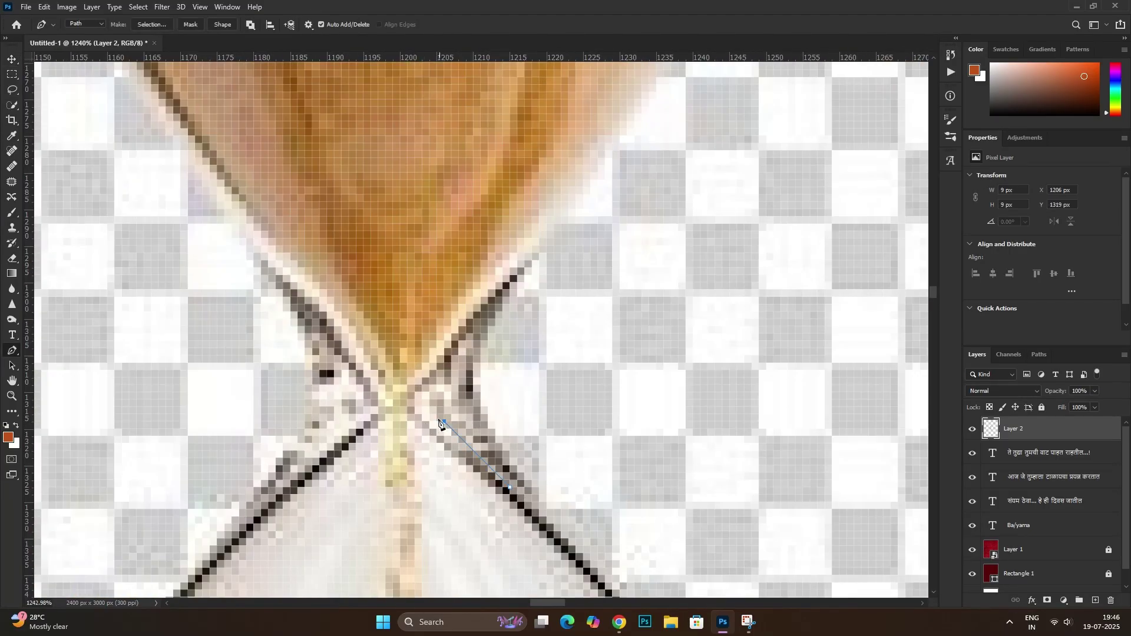
pyautogui.click(422, 384)
pyautogui.scroll(-1, 523, 263)
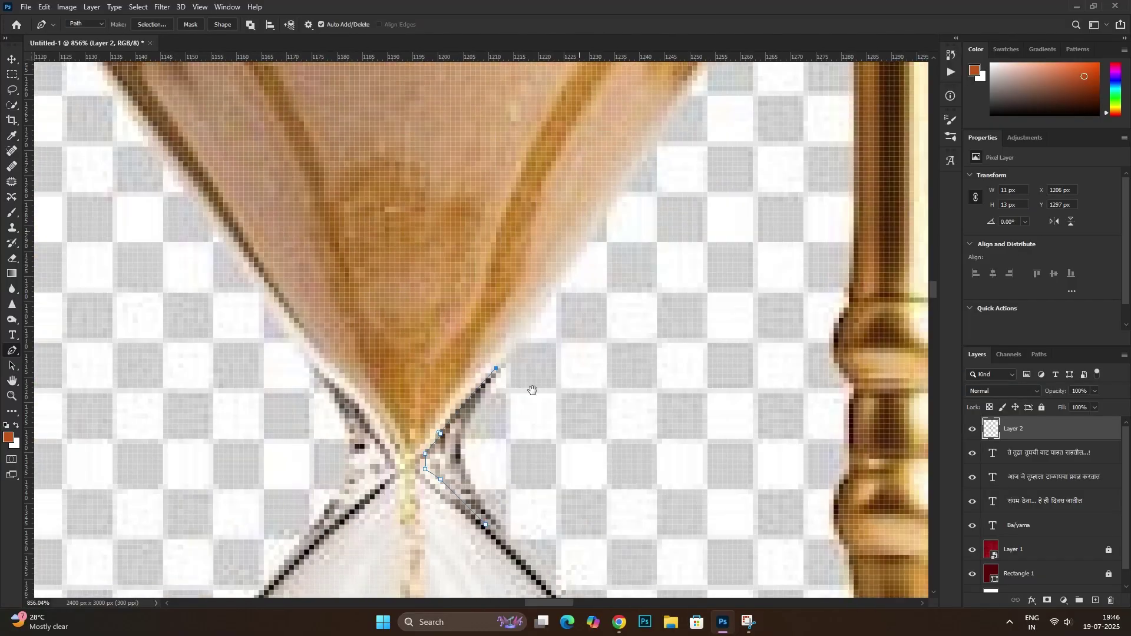
pyautogui.scroll(-1, 601, 283)
pyautogui.click(606, 231)
pyautogui.scroll(-1, 606, 236)
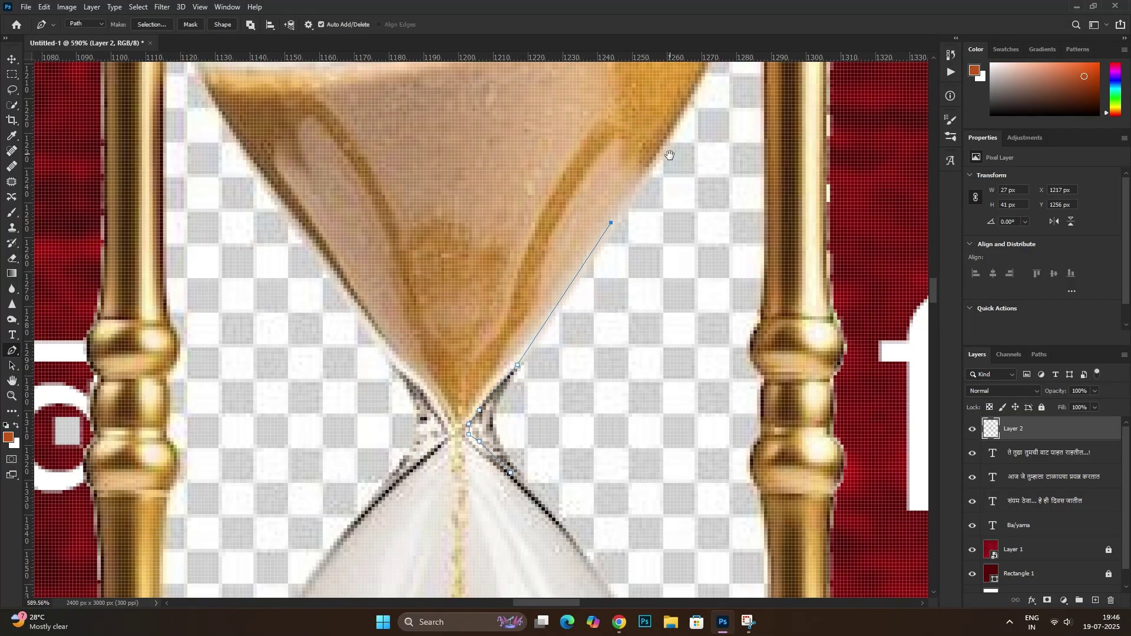
pyautogui.scroll(2, 620, 354)
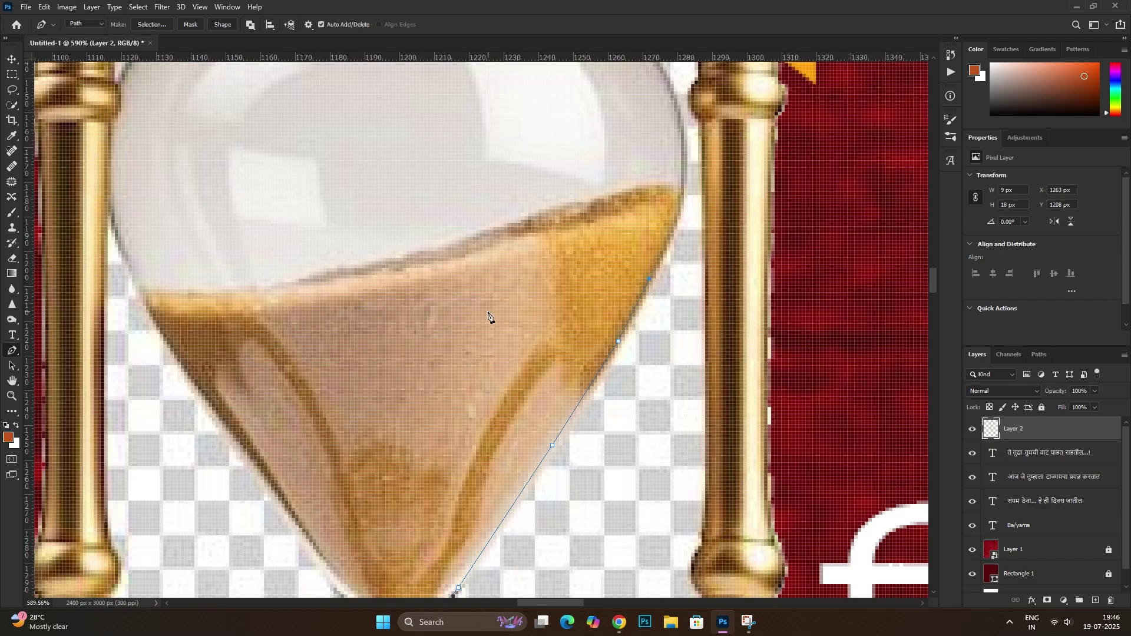
pyautogui.click(683, 118)
pyautogui.scroll(-3, 671, 177)
pyautogui.scroll(2, 654, 265)
pyautogui.scroll(1, 641, 327)
pyautogui.scroll(2, 629, 341)
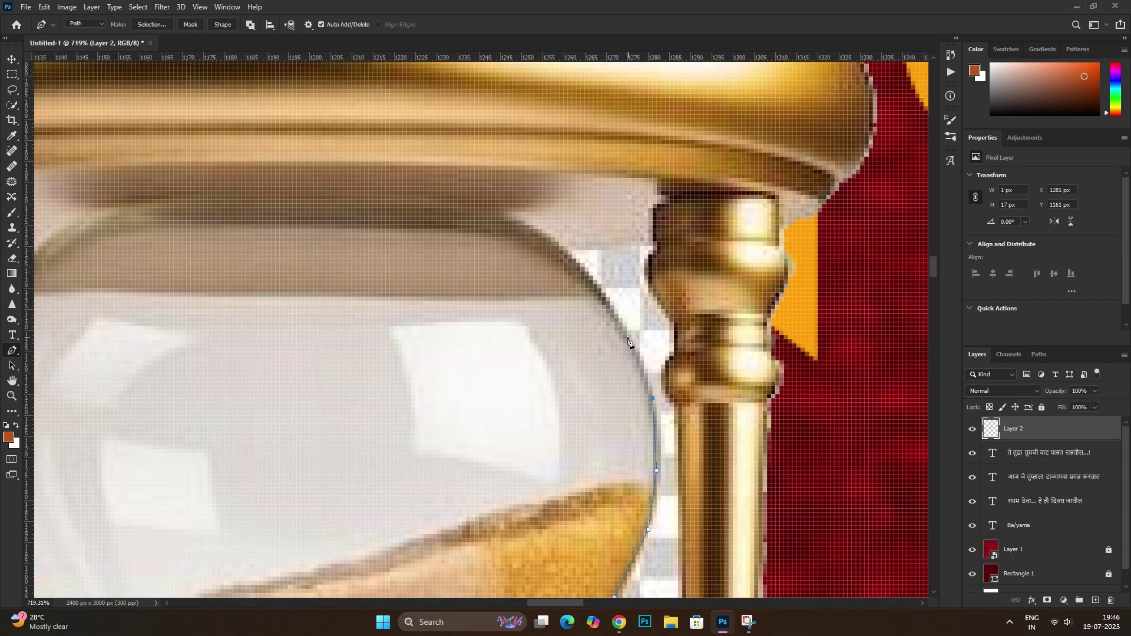
pyautogui.scroll(-3, 574, 236)
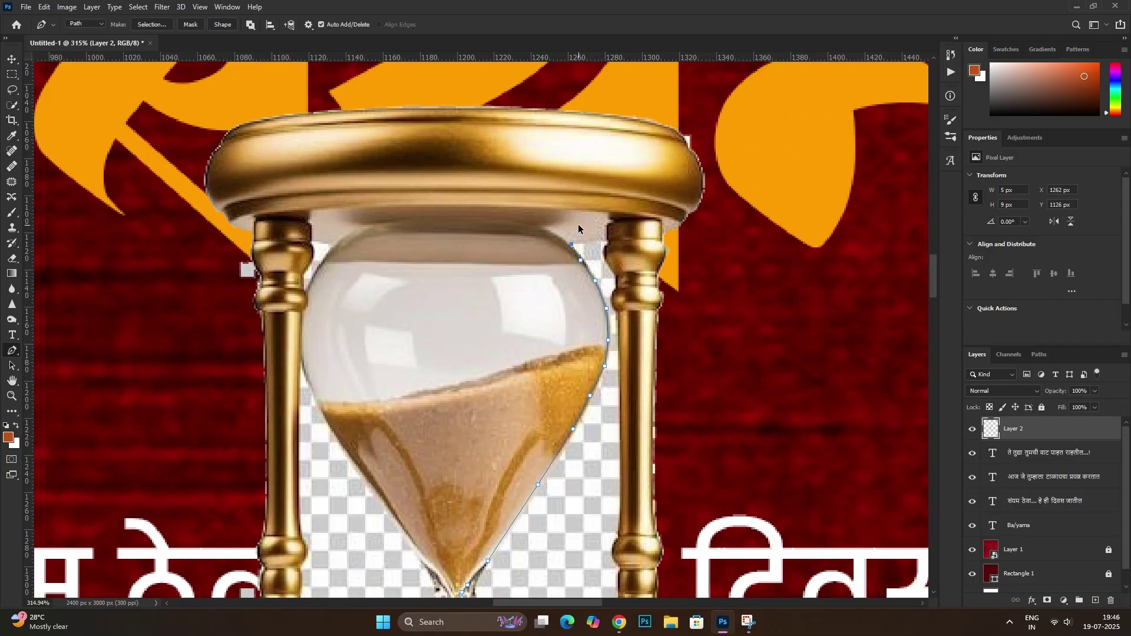
pyautogui.scroll(1, 580, 233)
pyautogui.scroll(2, 634, 247)
pyautogui.scroll(3, 627, 245)
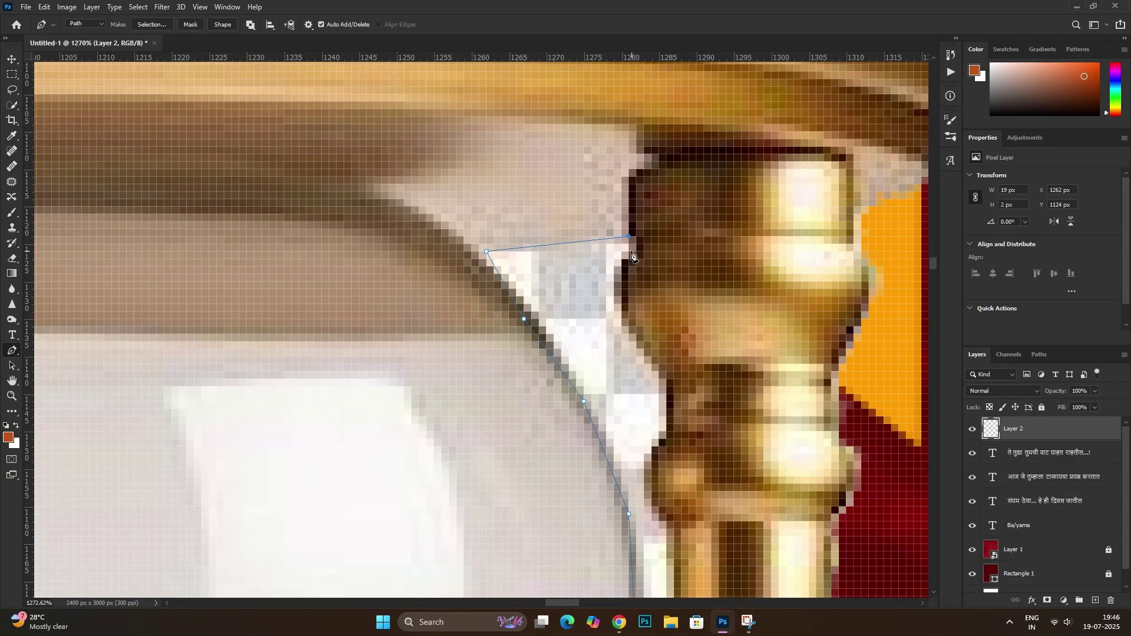
# Continue the pen path down the upper bulb's edge and along the left pillar's curves
pyautogui.click(622, 274)
pyautogui.click(621, 318)
pyautogui.click(629, 342)
pyautogui.scroll(-3, 655, 507)
pyautogui.scroll(2, 660, 499)
pyautogui.click(626, 293)
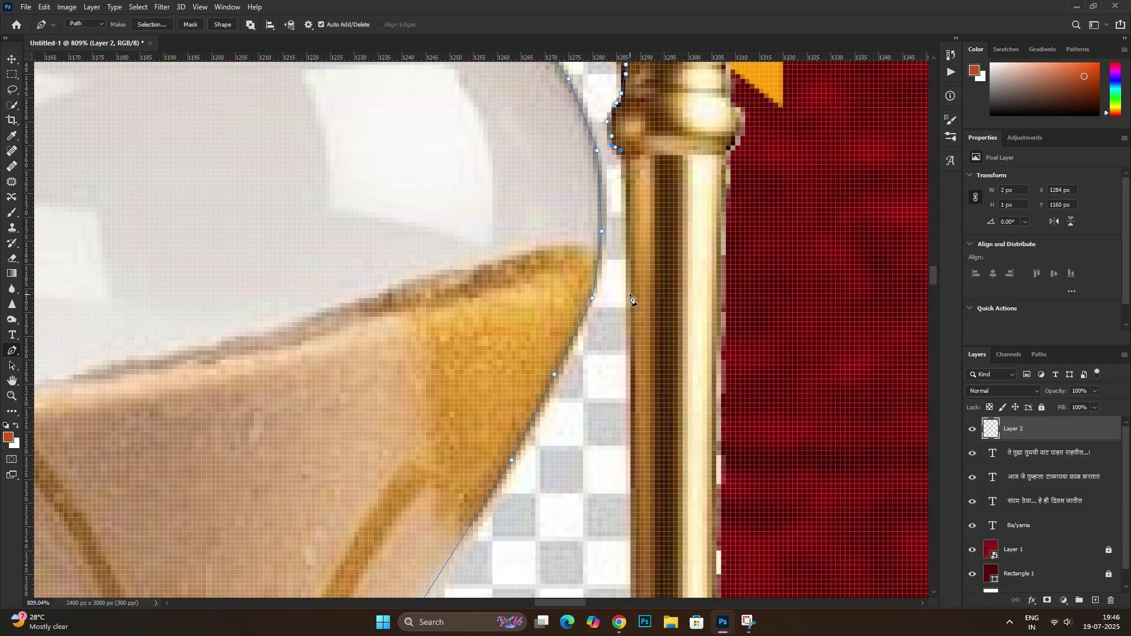
pyautogui.scroll(-3, 695, 273)
pyautogui.scroll(2, 687, 295)
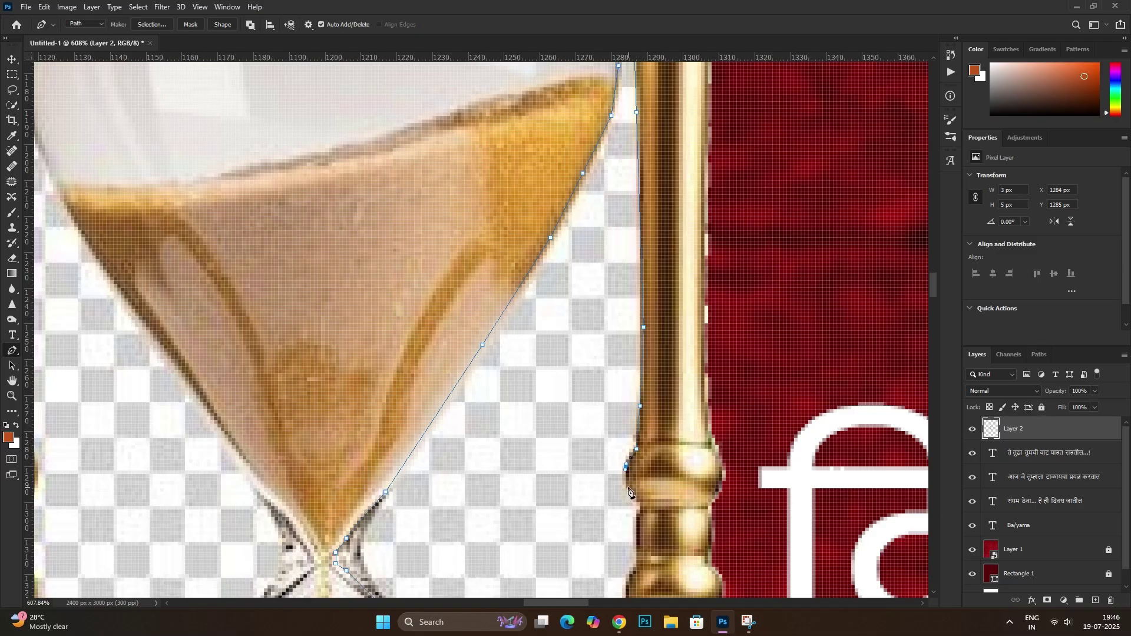
pyautogui.click(639, 524)
pyautogui.scroll(2, 639, 524)
pyautogui.scroll(2, 628, 245)
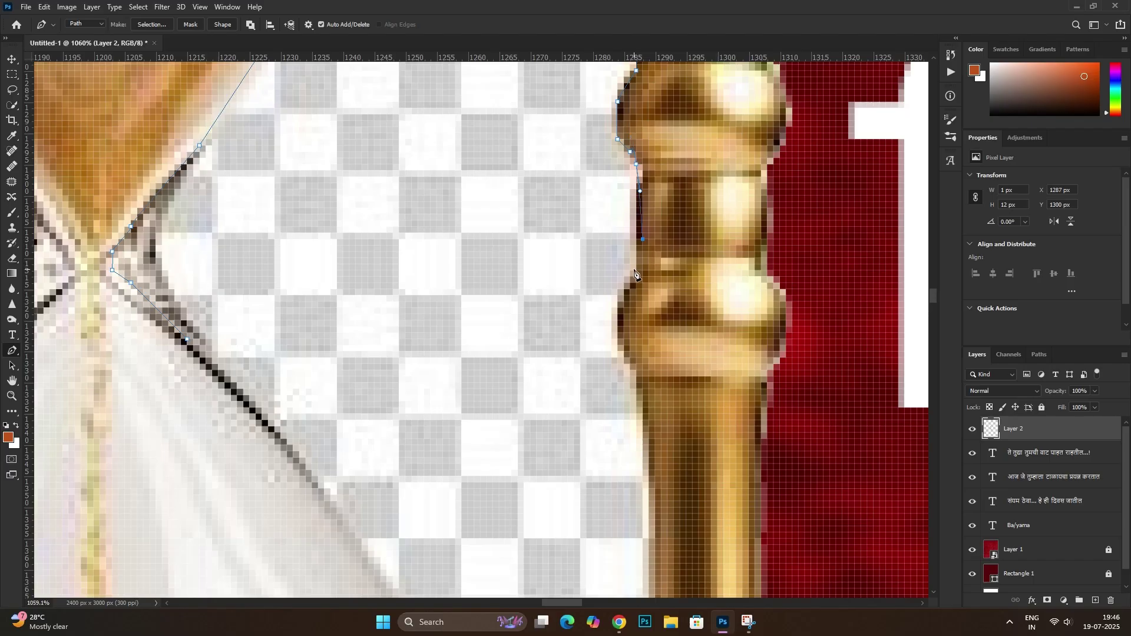
pyautogui.click(644, 405)
pyautogui.scroll(-3, 644, 406)
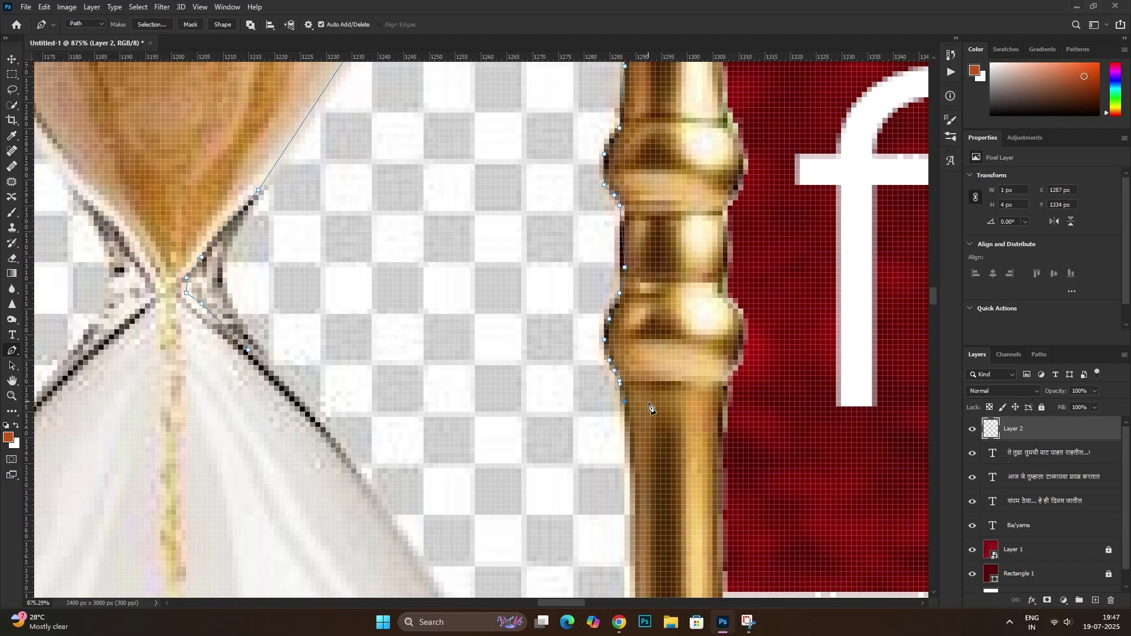
pyautogui.scroll(3, 700, 157)
pyautogui.click(661, 339)
pyautogui.scroll(-3, 660, 339)
pyautogui.scroll(3, 669, 281)
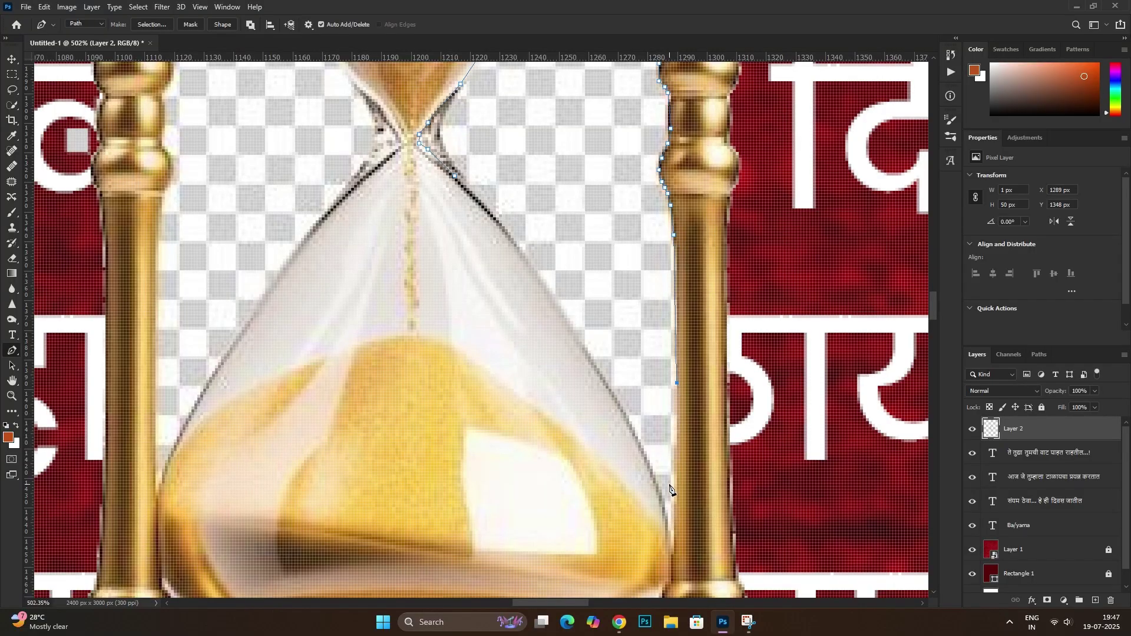
pyautogui.click(673, 521)
pyautogui.scroll(-4, 456, 180)
# Turn the traced path into a selection and delete the checkerboard pixels beside the glass
pyautogui.rightClick(496, 193)
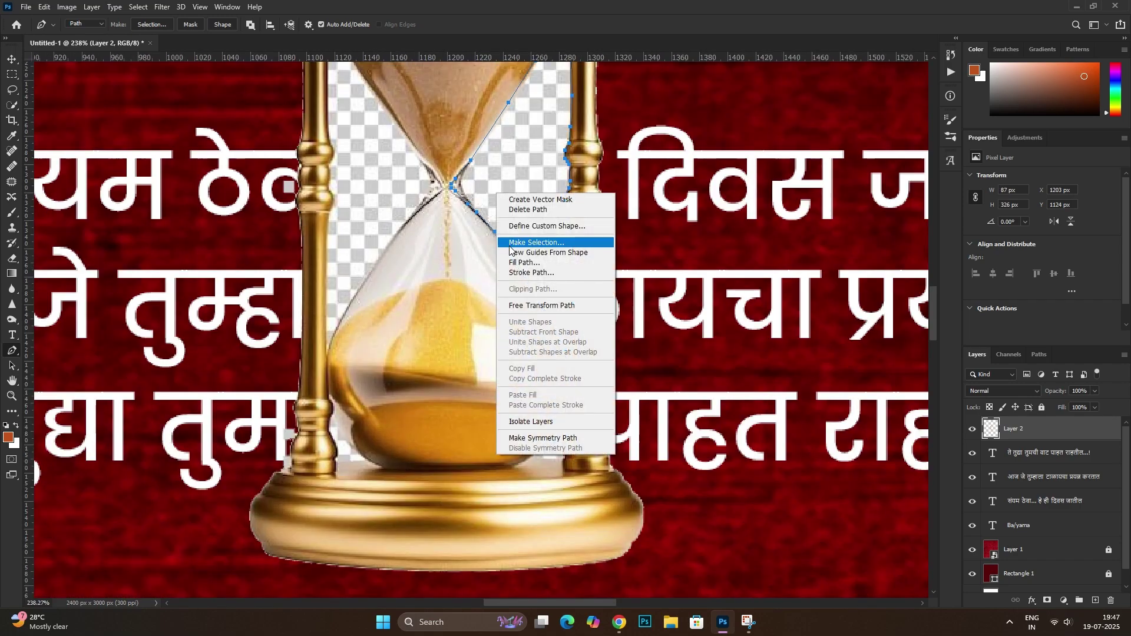
pyautogui.click(508, 242)
pyautogui.press('Return')
pyautogui.press('Delete')
# Outline the leftover checker patch by the hourglass base along the lower bulb and pillar, closing the path
pyautogui.scroll(-5, 489, 216)
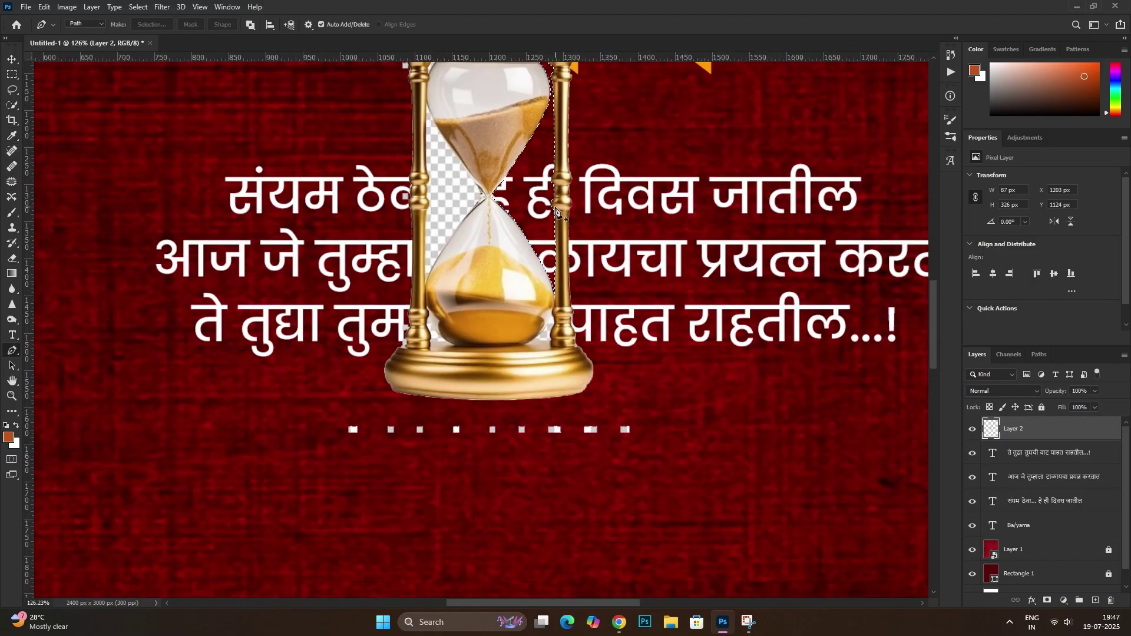
pyautogui.scroll(5, 487, 215)
pyautogui.scroll(5, 478, 224)
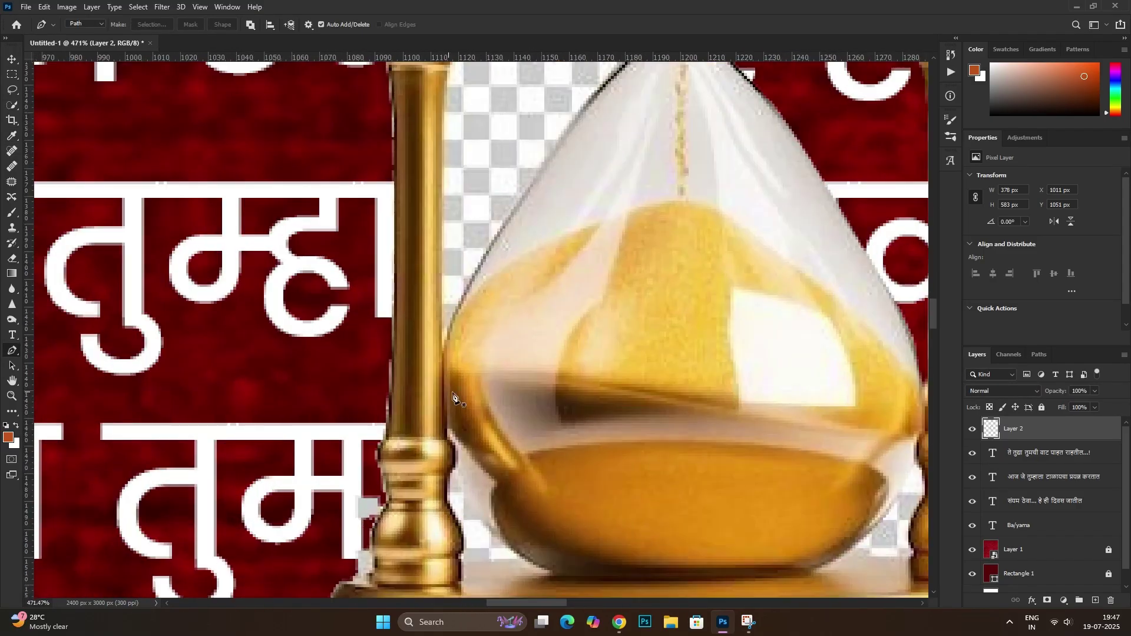
pyautogui.moveTo(507, 483)
pyautogui.mouseDown()
pyautogui.moveTo(507, 379)
pyautogui.moveTo(303, 344)
pyautogui.mouseUp()
pyautogui.scroll(2, 521, 380)
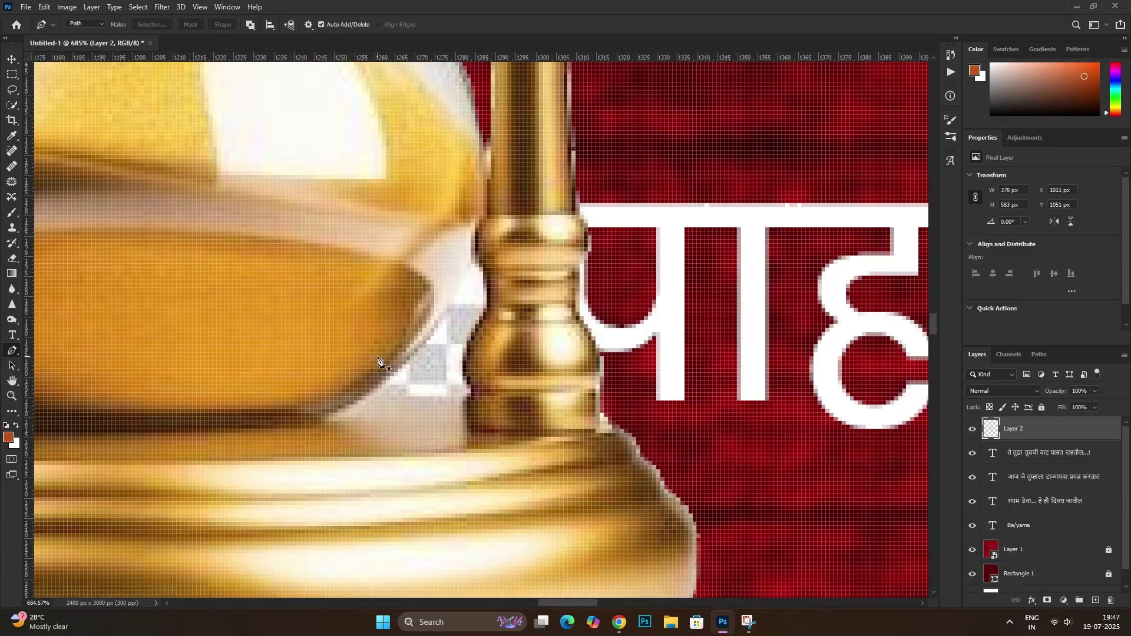
pyautogui.scroll(1, 378, 358)
pyautogui.scroll(1, 389, 365)
pyautogui.click(399, 423)
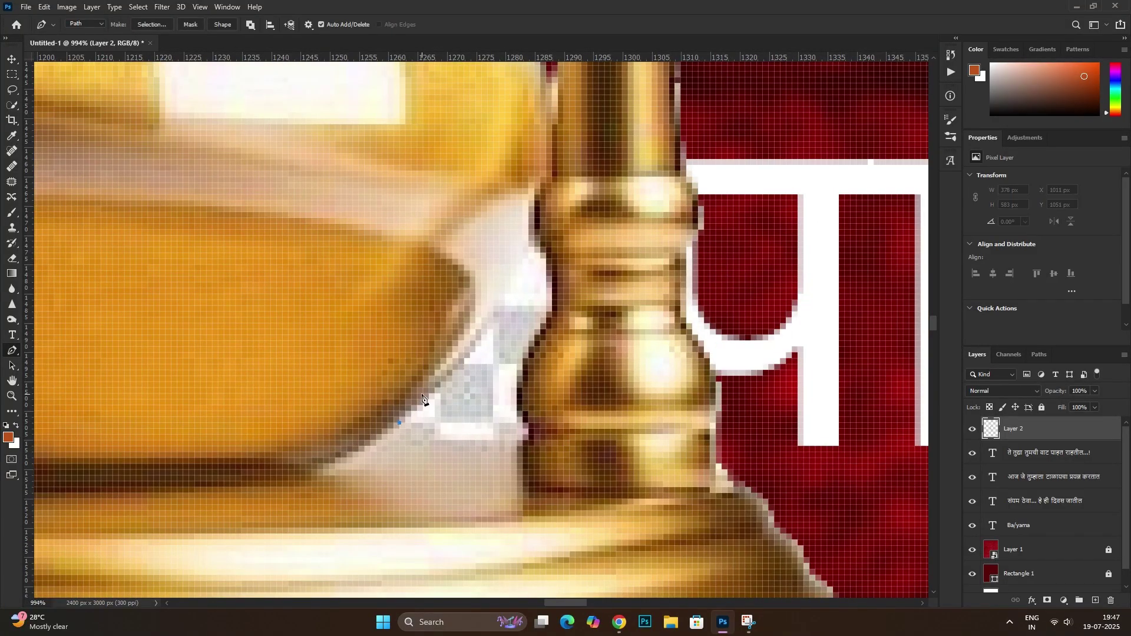
pyautogui.click(423, 394)
pyautogui.click(459, 358)
pyautogui.scroll(-3, 516, 259)
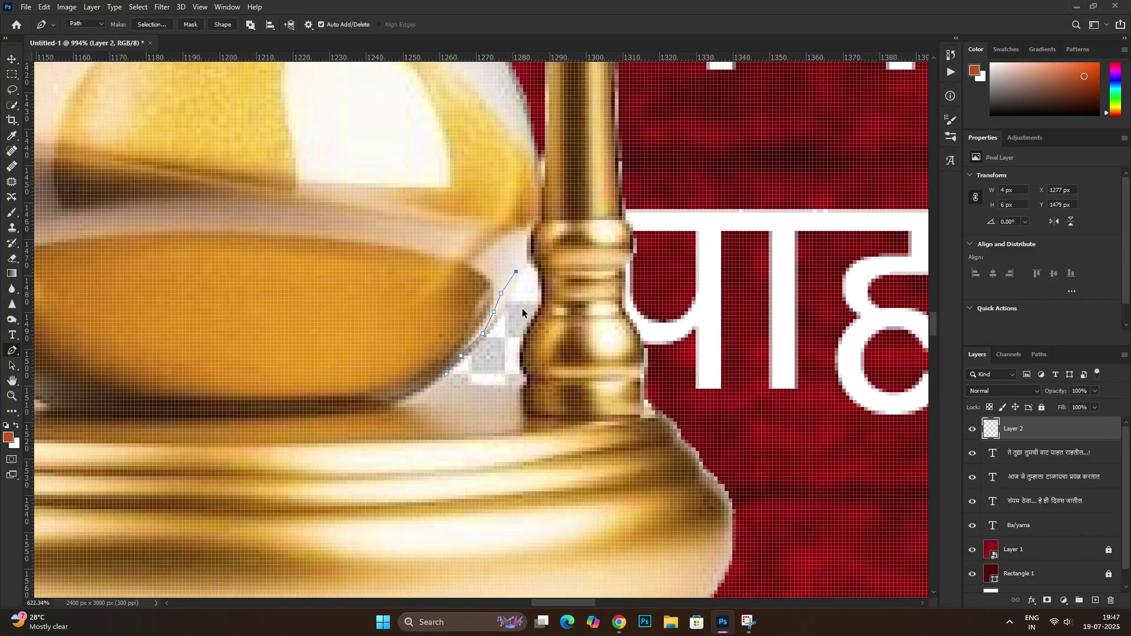
pyautogui.scroll(-3, 522, 308)
pyautogui.scroll(1, 521, 249)
pyautogui.scroll(3, 518, 391)
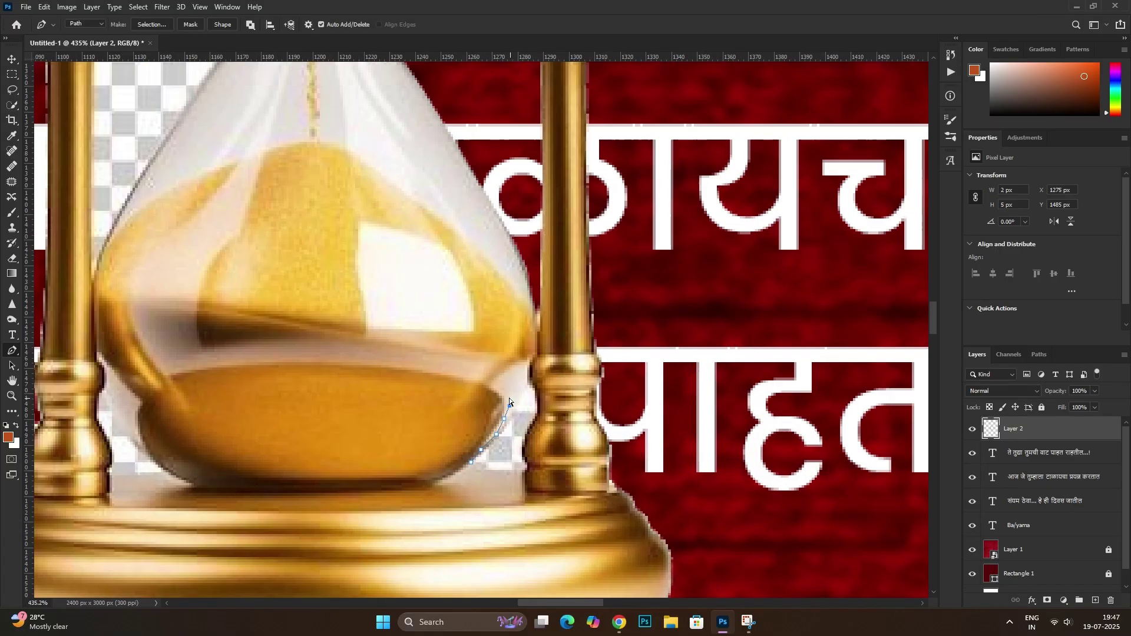
pyautogui.click(504, 395)
pyautogui.click(509, 369)
pyautogui.click(537, 383)
pyautogui.click(540, 393)
pyautogui.click(506, 475)
# Make that closed outline a selection and delete the checker patch
pyautogui.rightClick(523, 372)
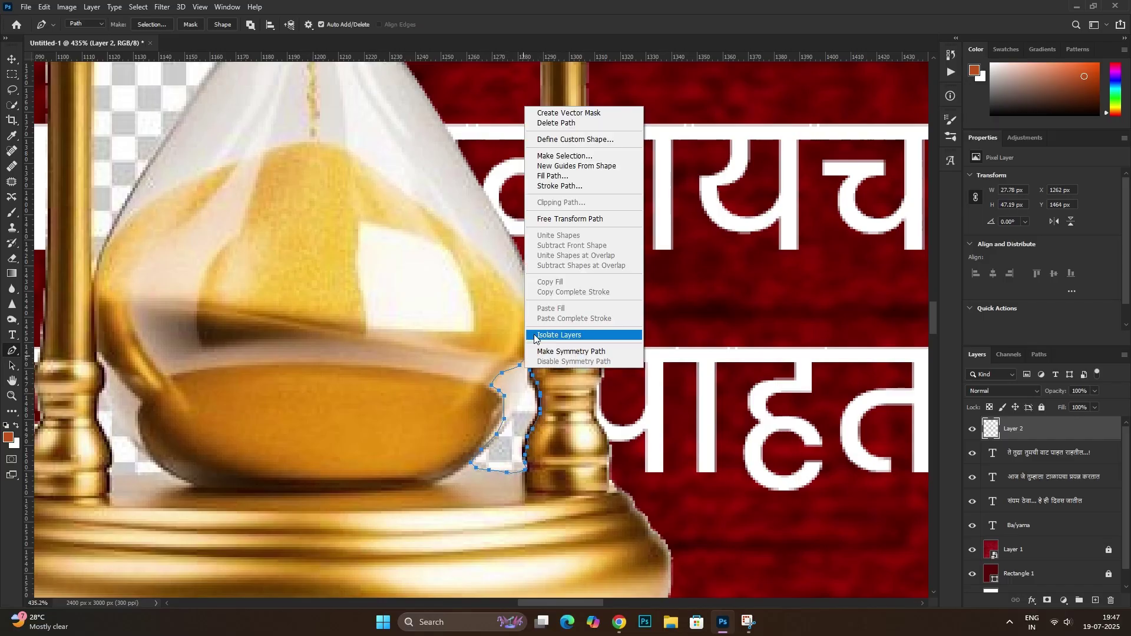
pyautogui.click(545, 158)
pyautogui.press('Return')
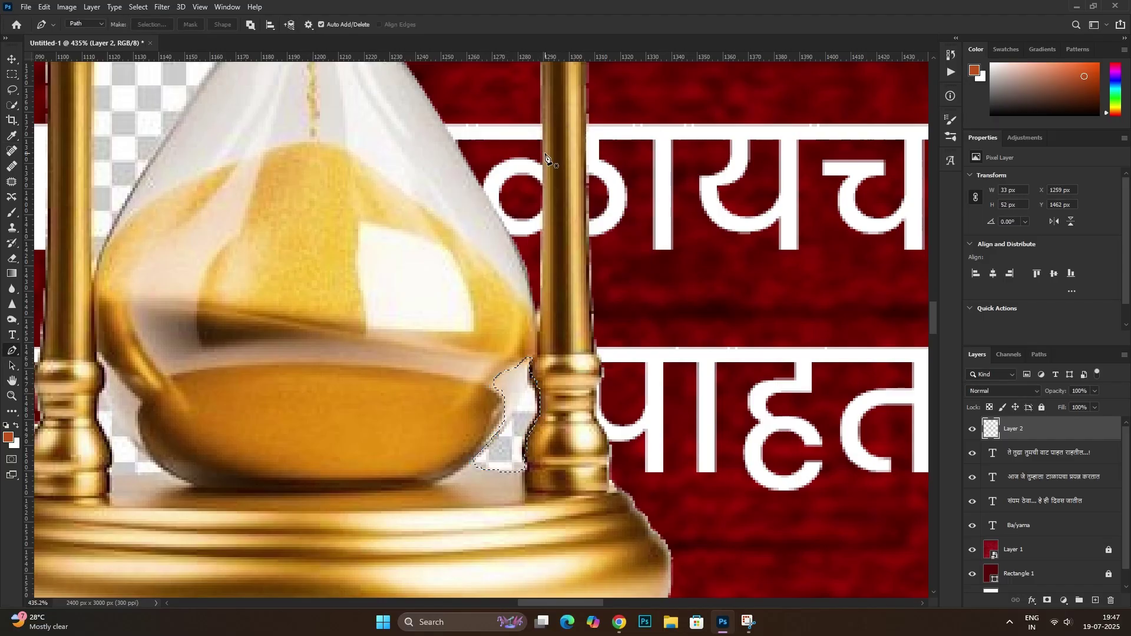
pyautogui.press('Delete')
# Outline the checker area at the bottom of the left pillar, select it and delete it
pyautogui.scroll(-1, 418, 380)
pyautogui.scroll(-4, 418, 380)
pyautogui.scroll(2, 274, 358)
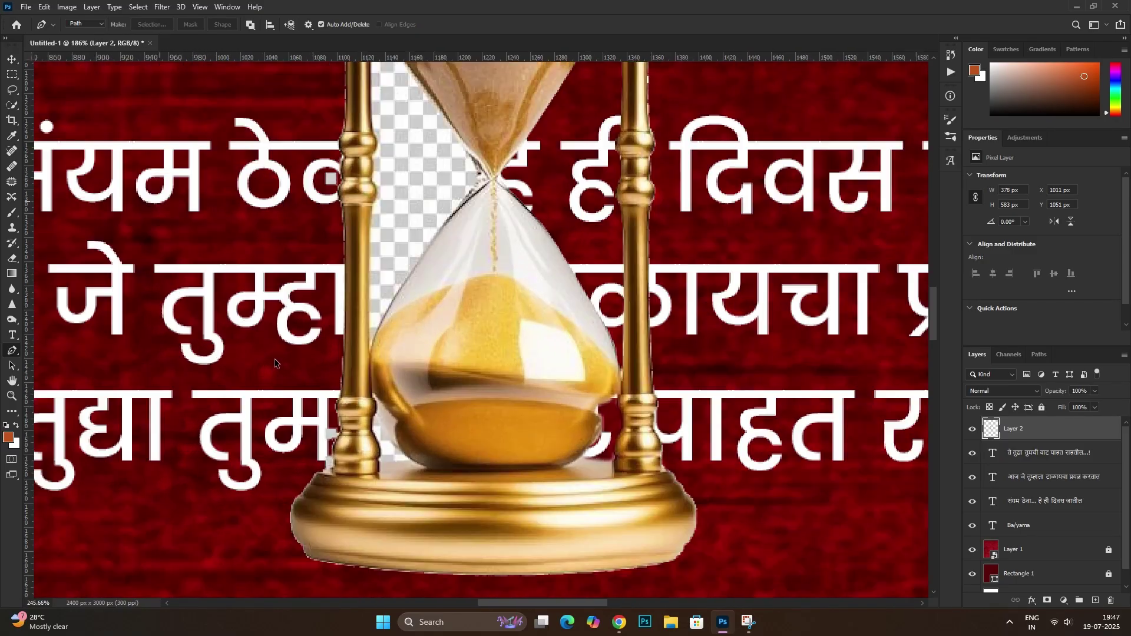
pyautogui.scroll(2, 369, 449)
pyautogui.scroll(1, 469, 454)
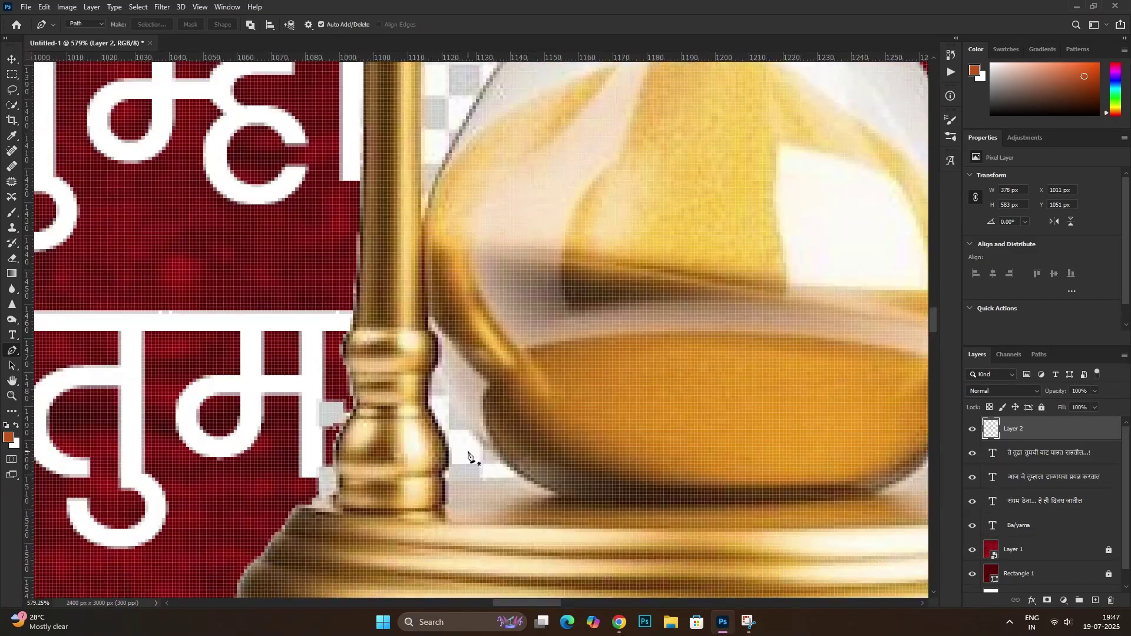
pyautogui.click(523, 478)
pyautogui.click(442, 482)
pyautogui.moveTo(433, 325); pyautogui.dragTo(447, 340)
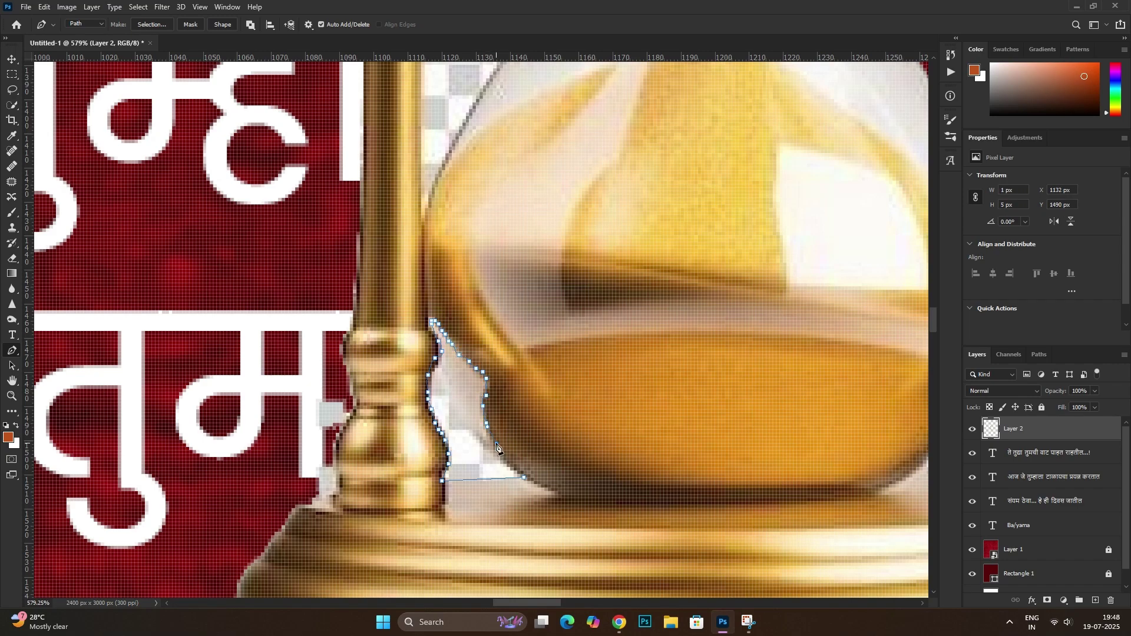
pyautogui.click(526, 479)
pyautogui.rightClick(577, 440)
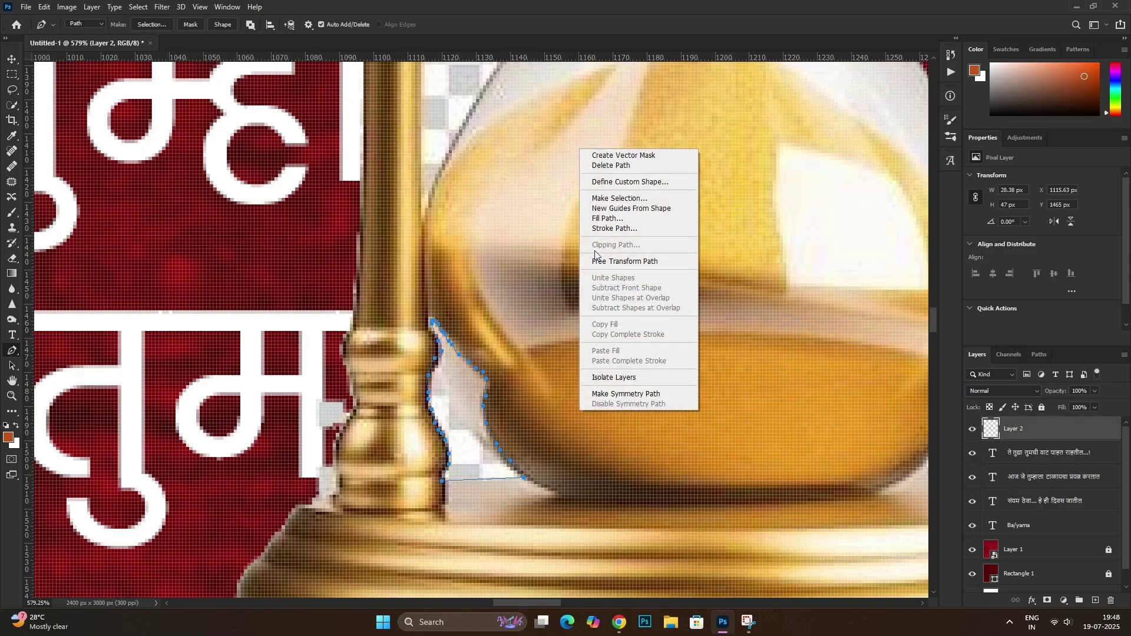
pyautogui.click(598, 203)
pyautogui.press('Return')
pyautogui.press('Delete')
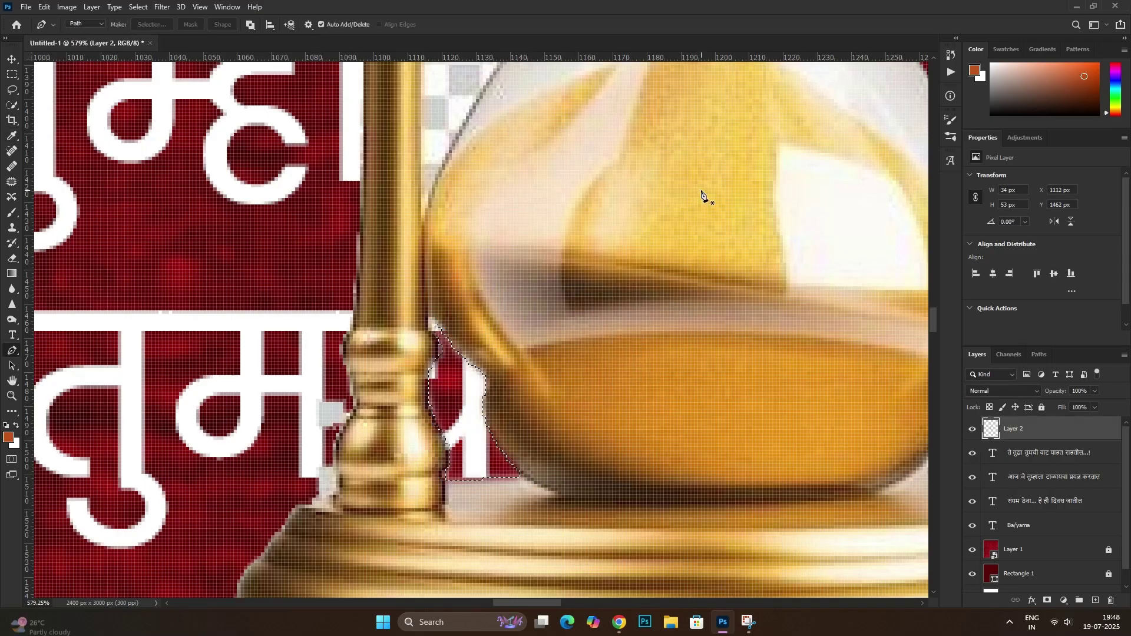
# Trace a pen path up the left pillar's edge toward the glass around the remaining checkerboard
pyautogui.scroll(-3, 585, 227)
pyautogui.scroll(2, 447, 389)
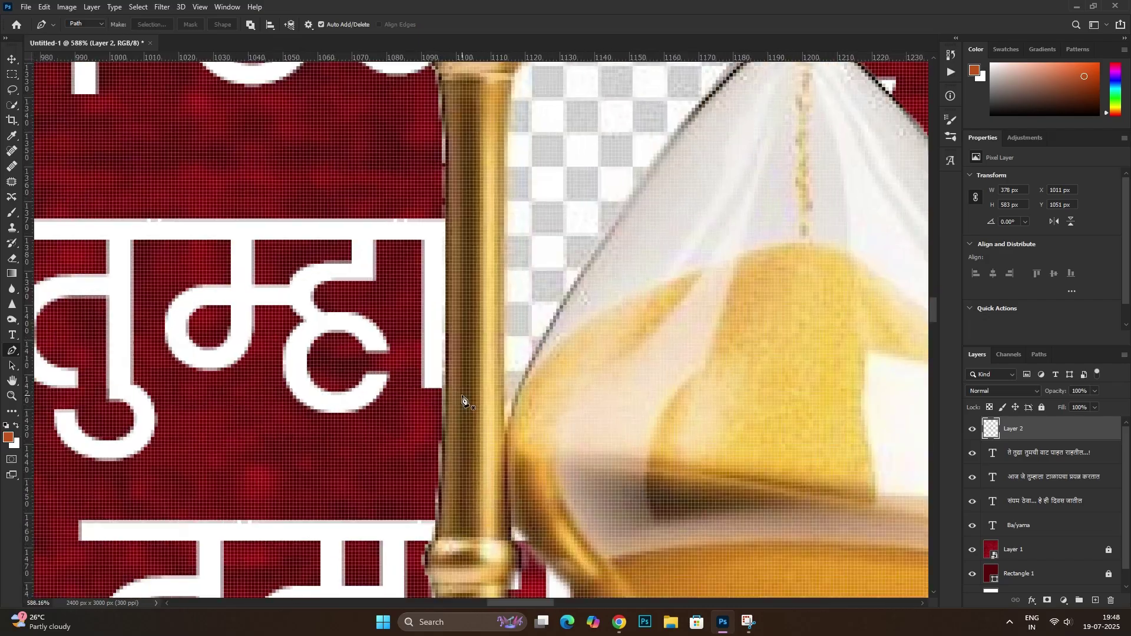
pyautogui.scroll(2, 462, 398)
pyautogui.click(504, 478)
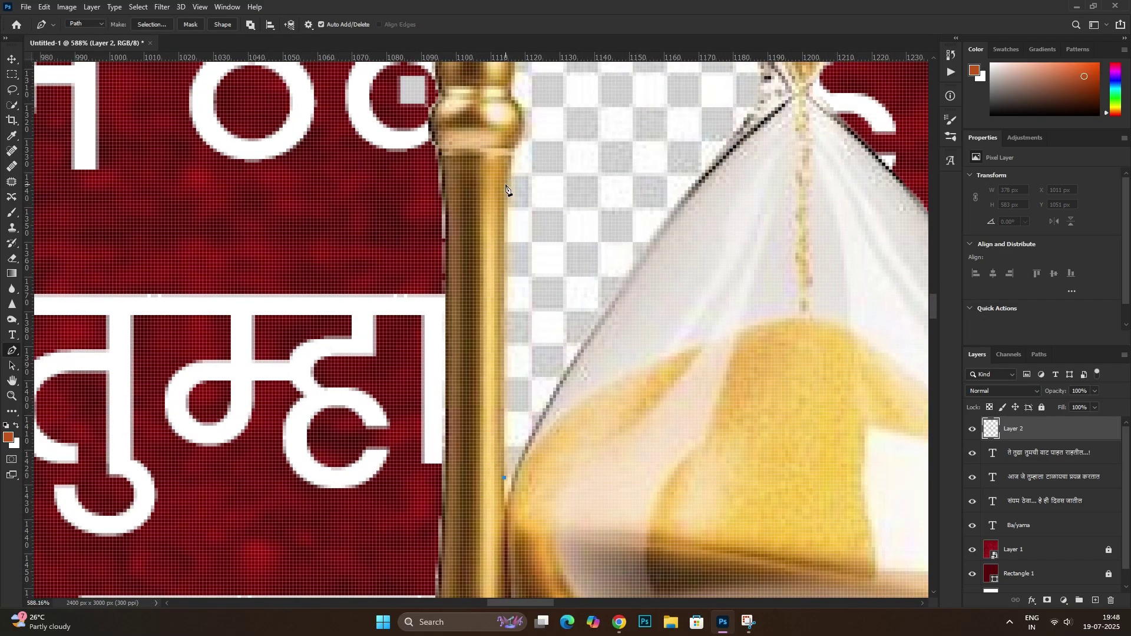
pyautogui.click(507, 183)
pyautogui.scroll(-2, 519, 108)
pyautogui.scroll(-2, 471, 472)
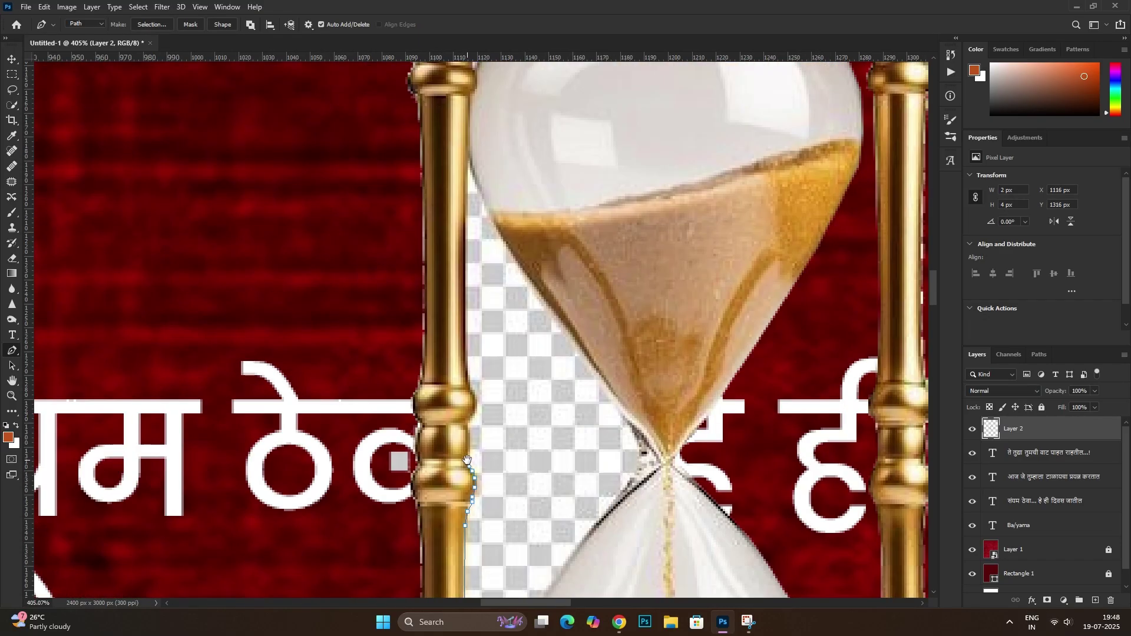
pyautogui.scroll(4, 467, 465)
pyautogui.moveTo(461, 439); pyautogui.dragTo(476, 356)
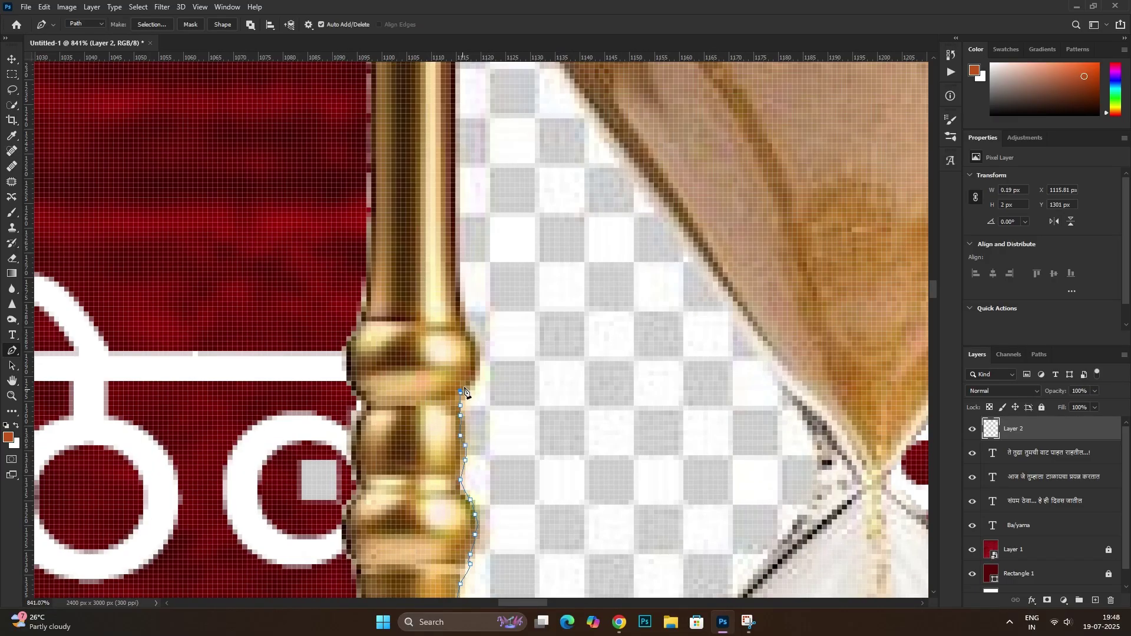
pyautogui.scroll(-3, 452, 312)
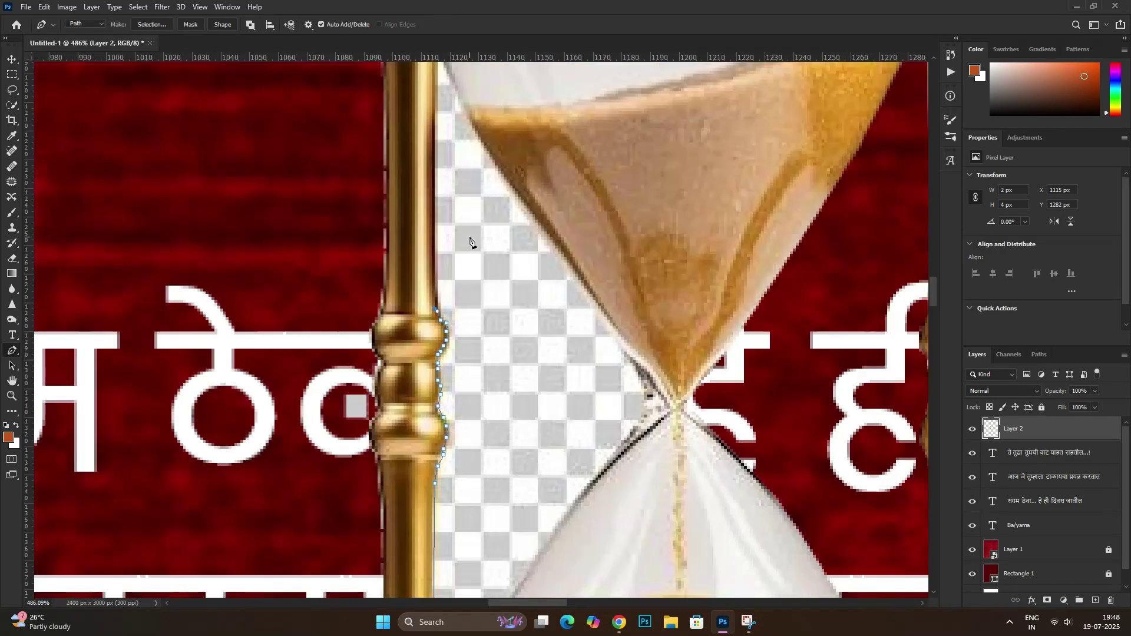
pyautogui.scroll(2, 445, 324)
pyautogui.moveTo(432, 297); pyautogui.dragTo(452, 292)
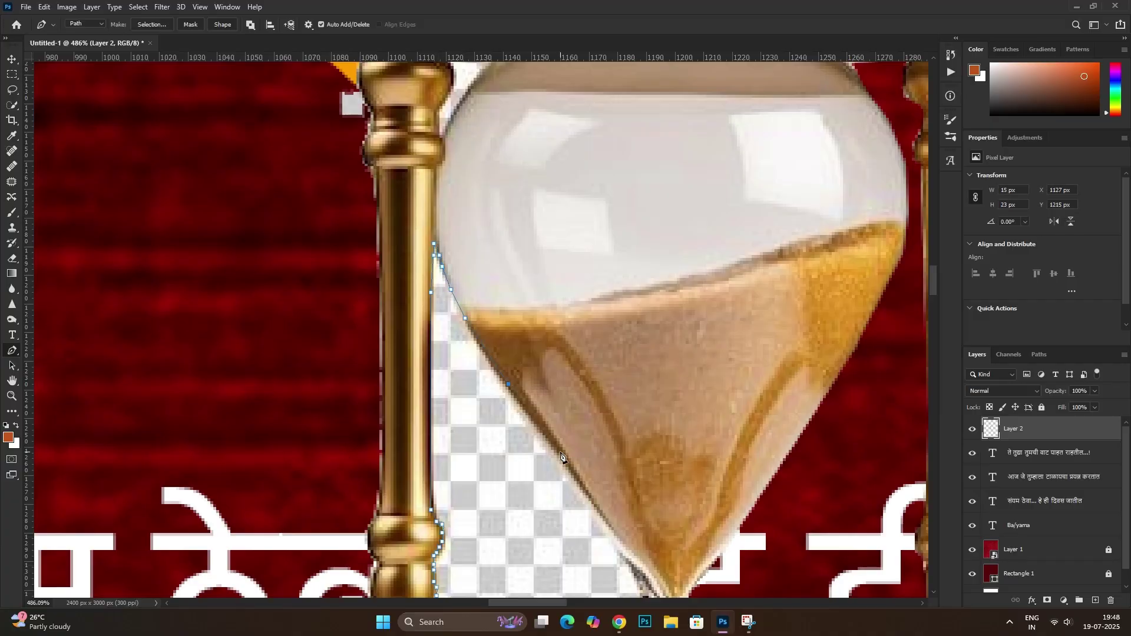
pyautogui.scroll(-3, 612, 511)
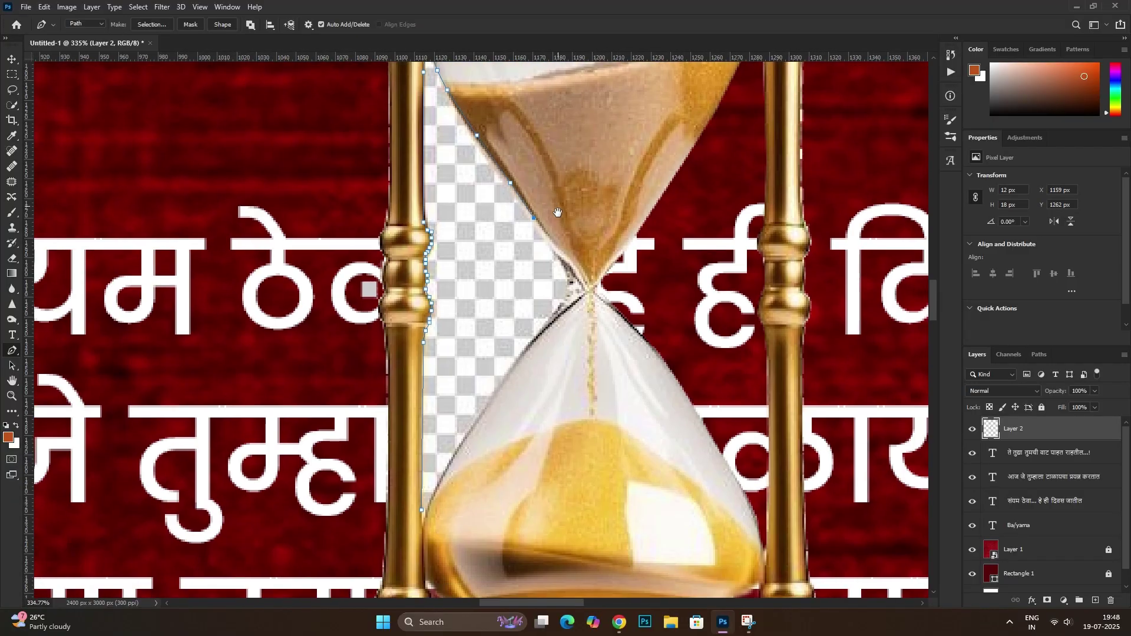
pyautogui.scroll(3, 567, 260)
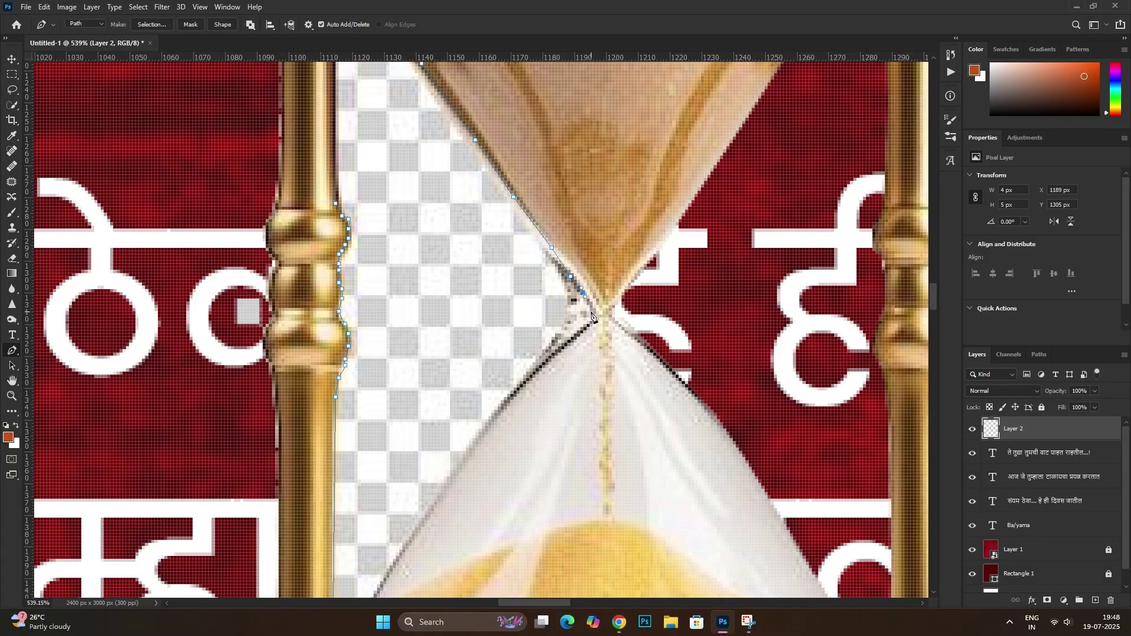
pyautogui.scroll(1, 514, 375)
pyautogui.scroll(-3, 524, 442)
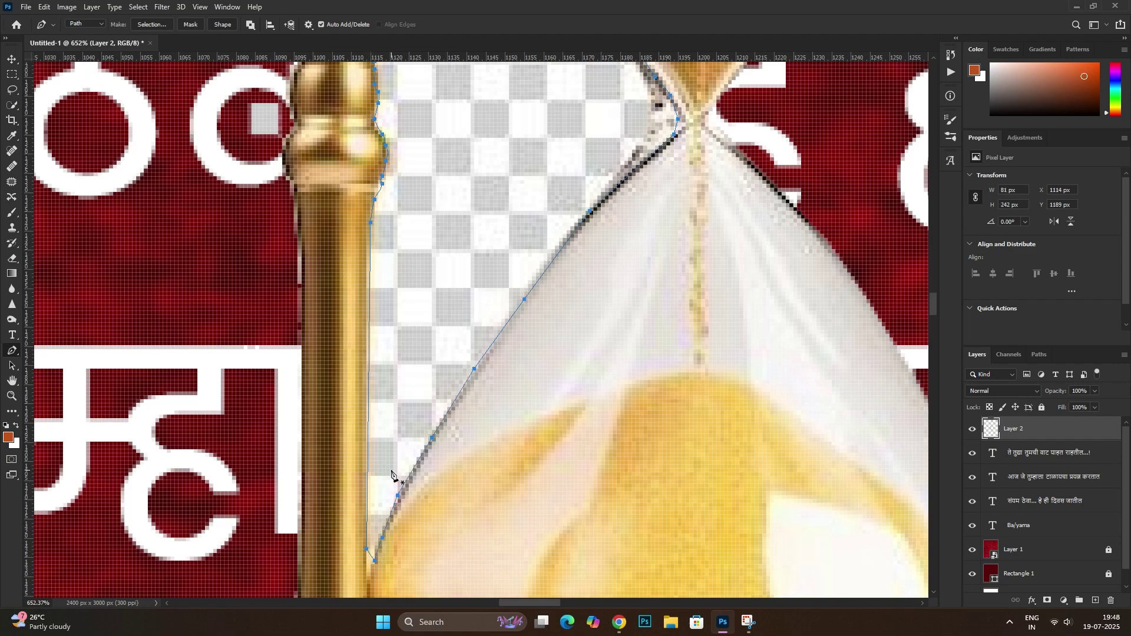
pyautogui.scroll(-3, 392, 474)
# Convert the pillar-edge path into an active selection
pyautogui.rightClick(471, 303)
pyautogui.click(507, 349)
pyautogui.press('Return')
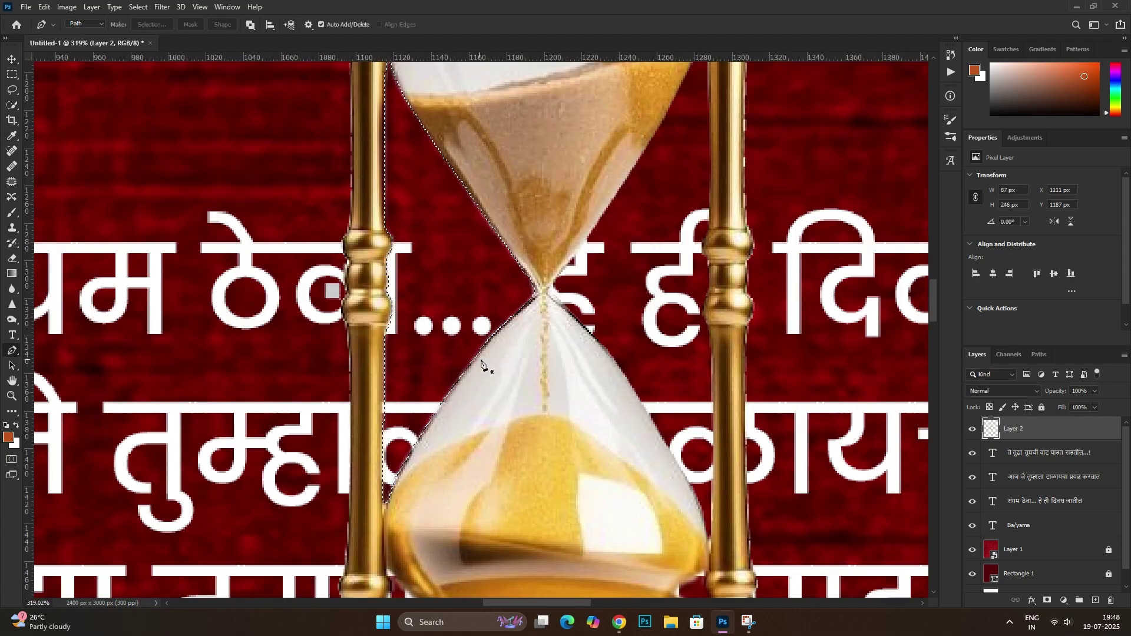
pyautogui.scroll(-5, 483, 348)
# Pen-trace the white sliver beside the pillar, make it a selection and delete it
pyautogui.scroll(-1, 500, 276)
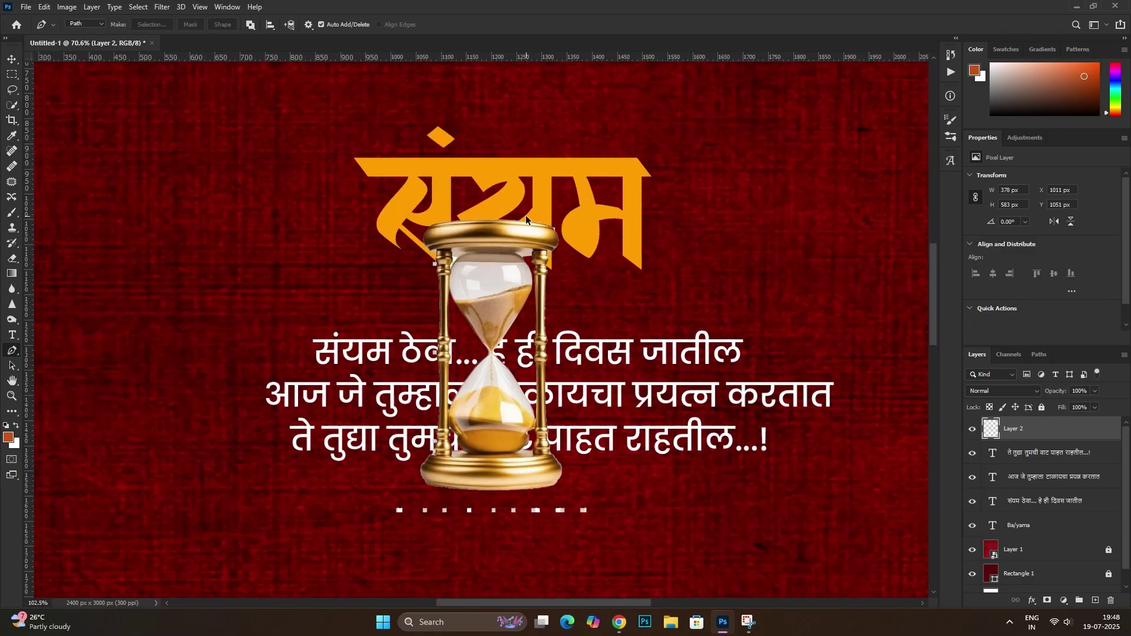
pyautogui.scroll(8, 501, 247)
pyautogui.scroll(6, 401, 353)
pyautogui.click(430, 444)
pyautogui.click(428, 406)
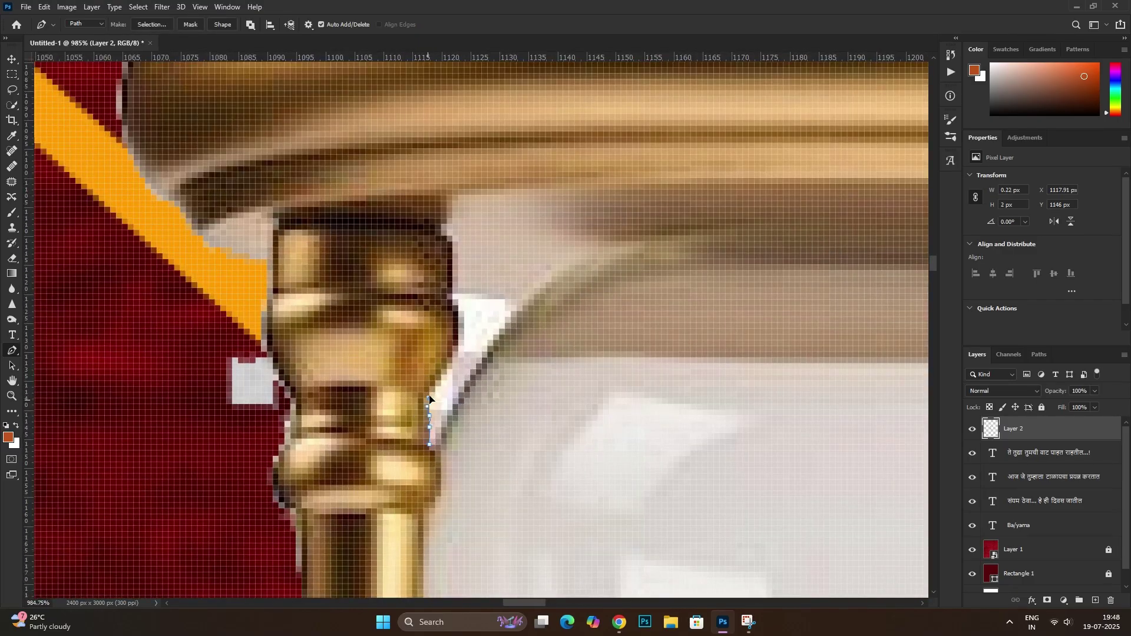
pyautogui.click(435, 387)
pyautogui.click(441, 363)
pyautogui.click(447, 346)
pyautogui.click(447, 293)
pyautogui.click(433, 451)
pyautogui.rightClick(490, 341)
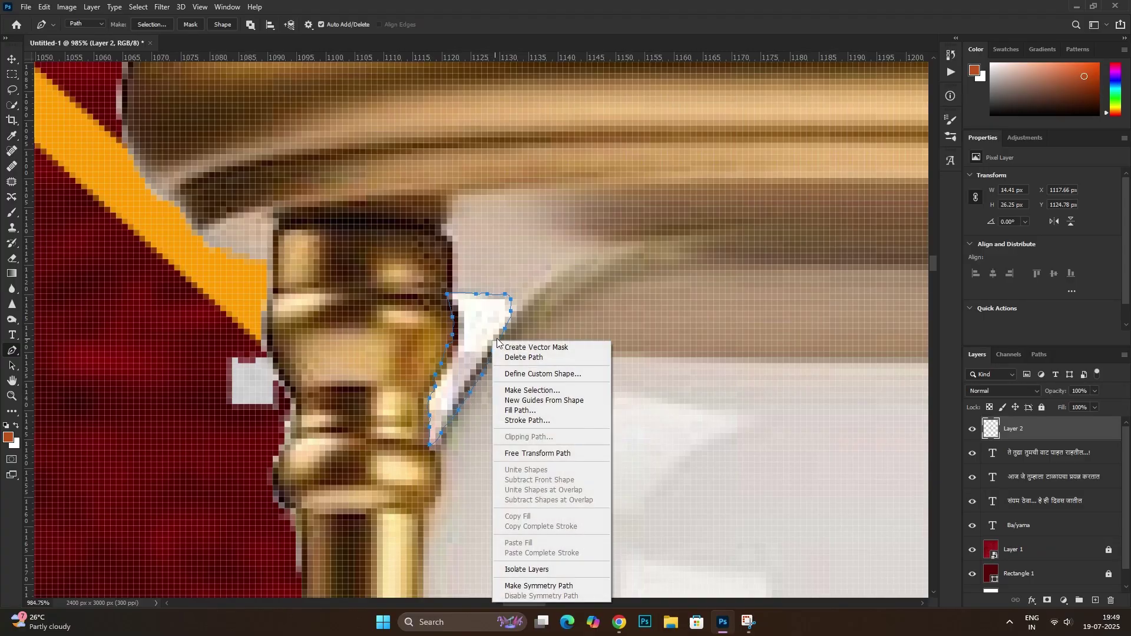
pyautogui.click(530, 387)
pyautogui.press('Return')
pyautogui.hotkey('ctrl', 'd')
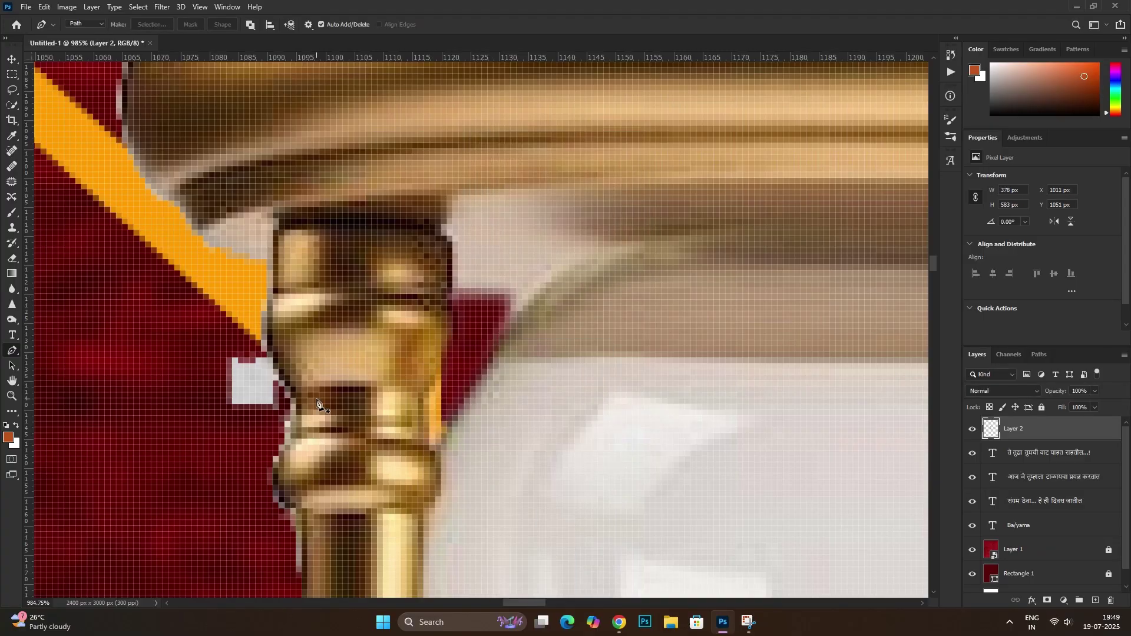
# Trace a pen path down the left pillar's outer edge to its base
pyautogui.scroll(-3, 284, 411)
pyautogui.click(280, 329)
pyautogui.click(271, 349)
pyautogui.click(279, 369)
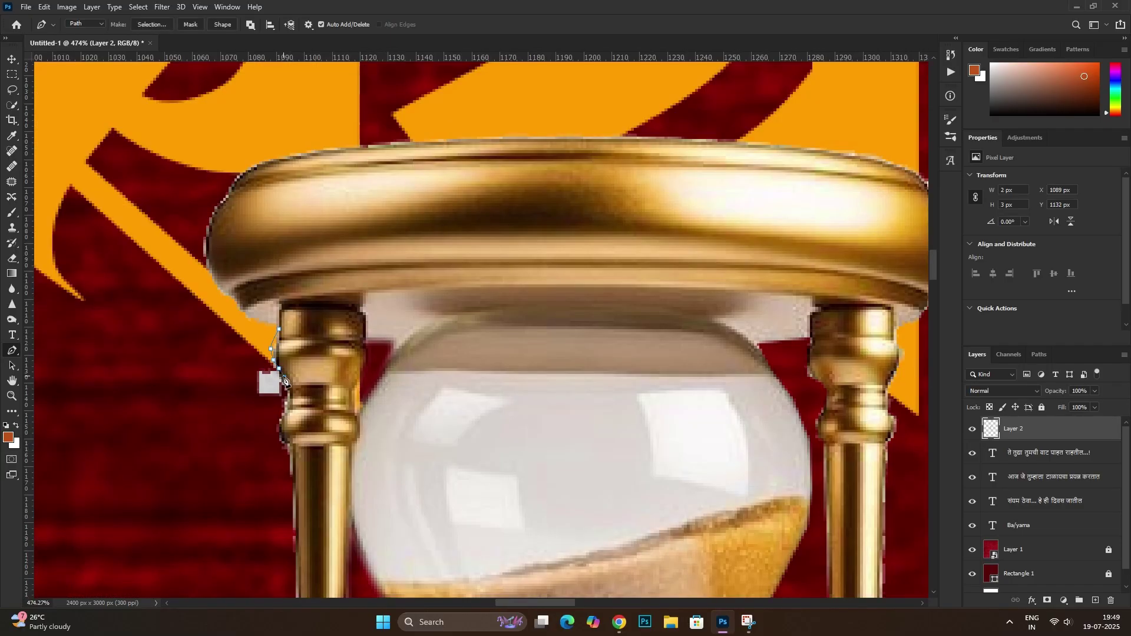
pyautogui.click(281, 437)
pyautogui.scroll(-5, 298, 451)
pyautogui.scroll(3, 391, 143)
pyautogui.scroll(2, 407, 302)
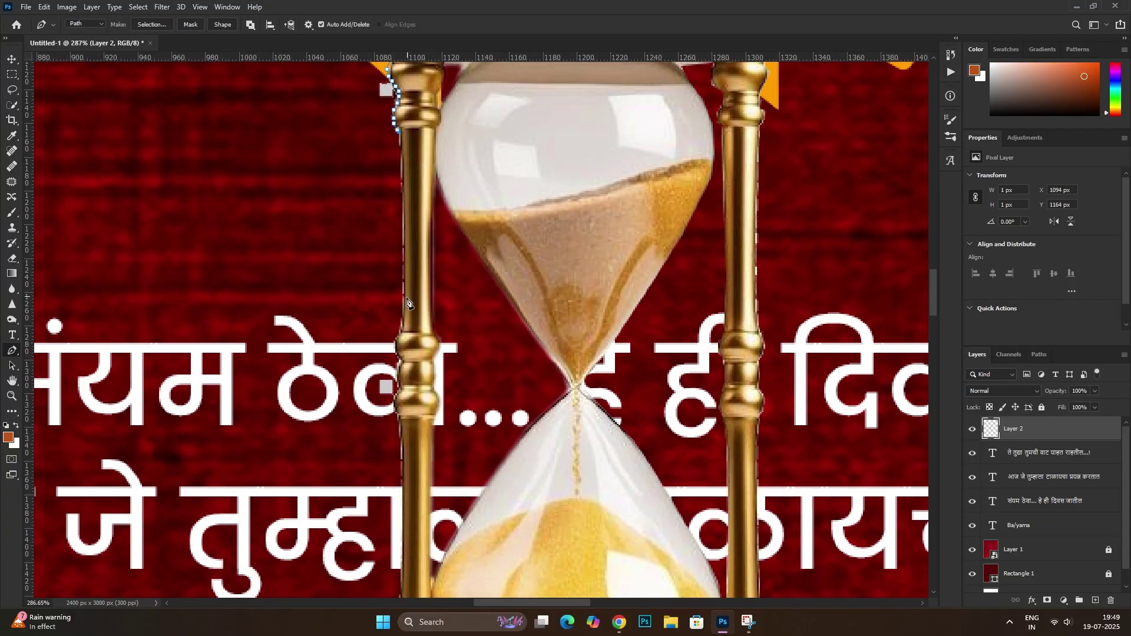
pyautogui.click(403, 314)
pyautogui.scroll(3, 400, 471)
pyautogui.scroll(-4, 424, 412)
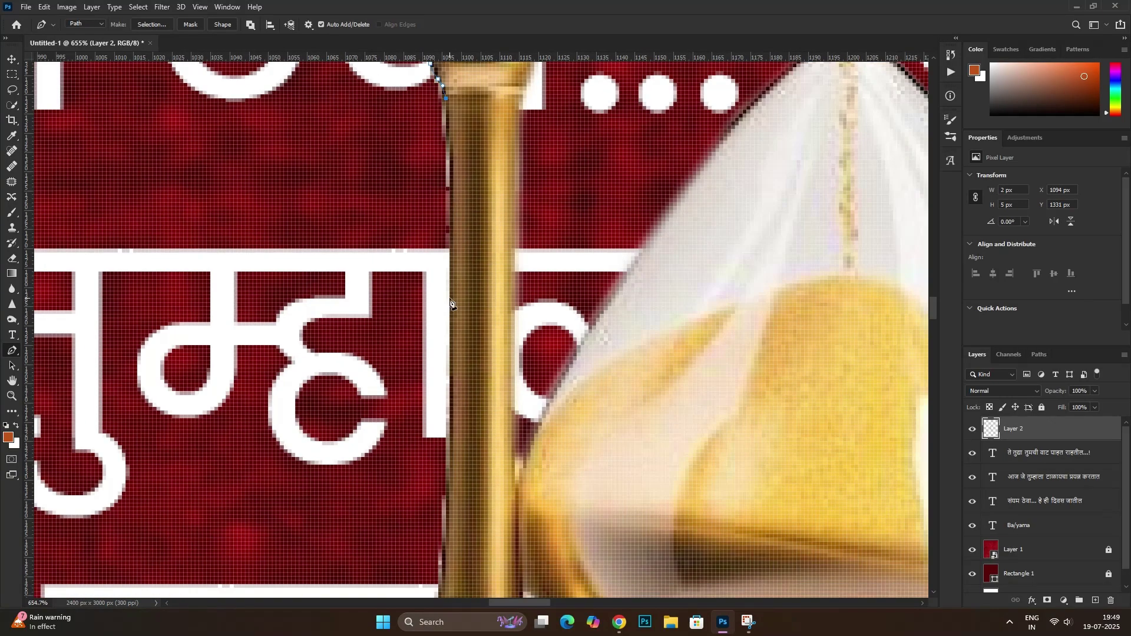
pyautogui.click(445, 398)
pyautogui.scroll(-5, 492, 225)
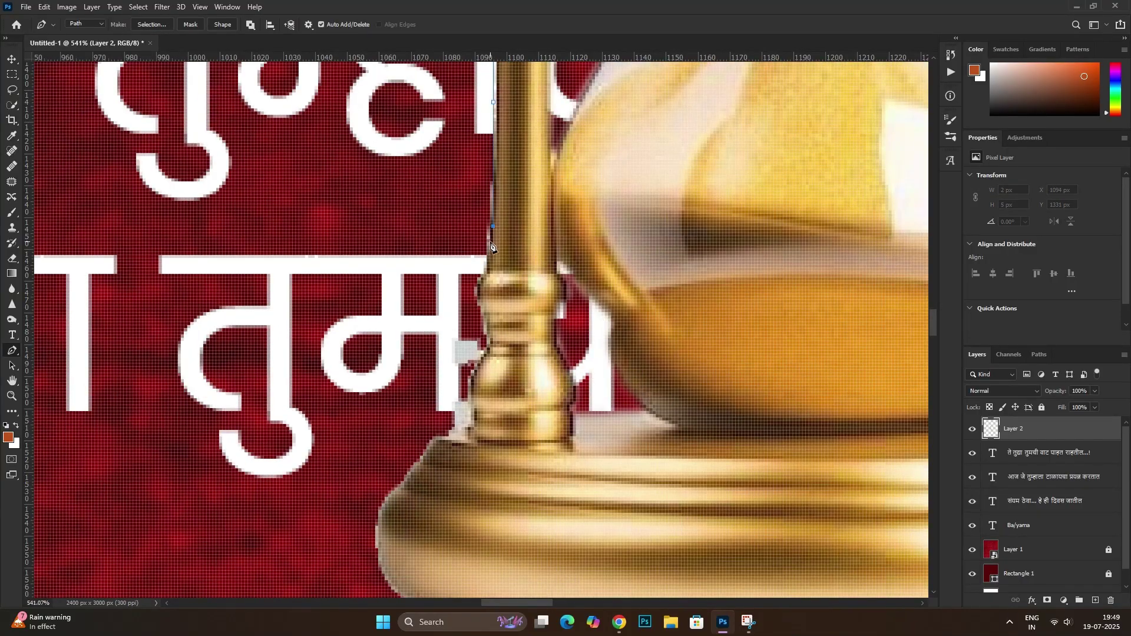
pyautogui.click(490, 242)
pyautogui.click(490, 251)
pyautogui.click(486, 271)
pyautogui.click(483, 281)
pyautogui.click(426, 438)
# Loop the left-pillar path through the background, close it and make it a selection
pyautogui.scroll(-5, 424, 439)
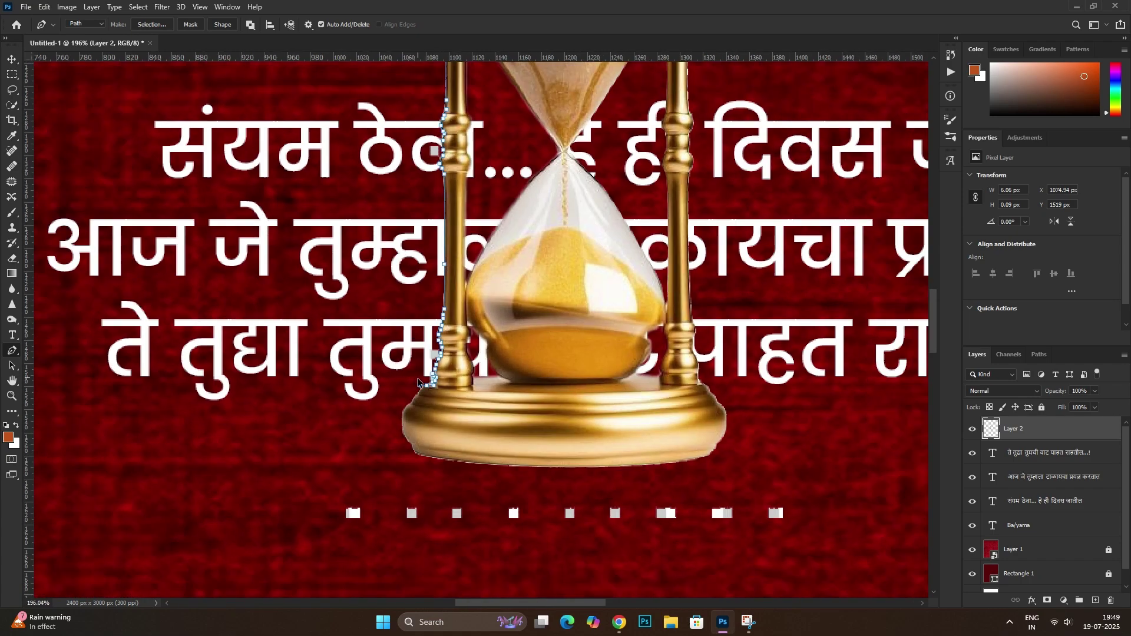
pyautogui.scroll(-2, 409, 386)
pyautogui.click(360, 100)
pyautogui.click(372, 93)
pyautogui.click(377, 91)
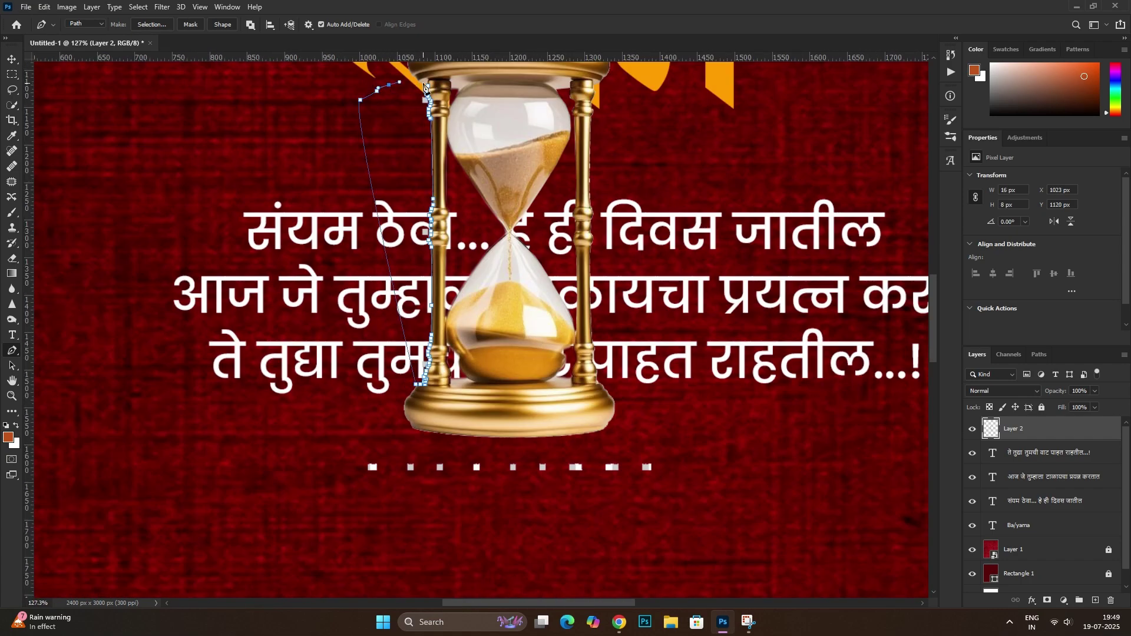
pyautogui.click(425, 87)
pyautogui.rightClick(350, 187)
pyautogui.click(383, 231)
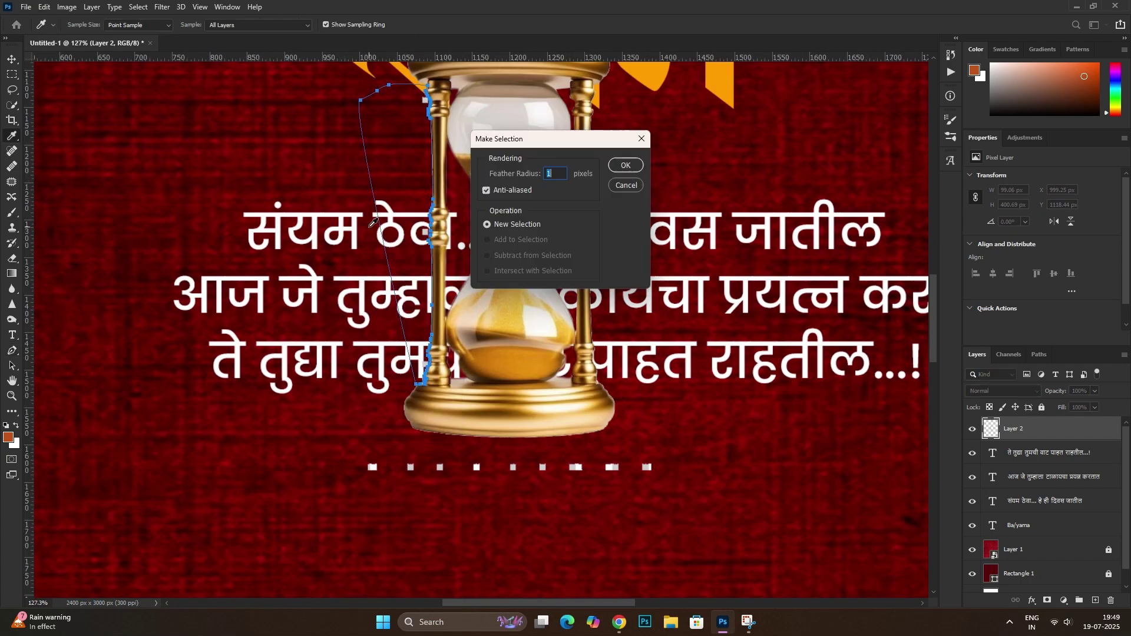
pyautogui.press('Return')
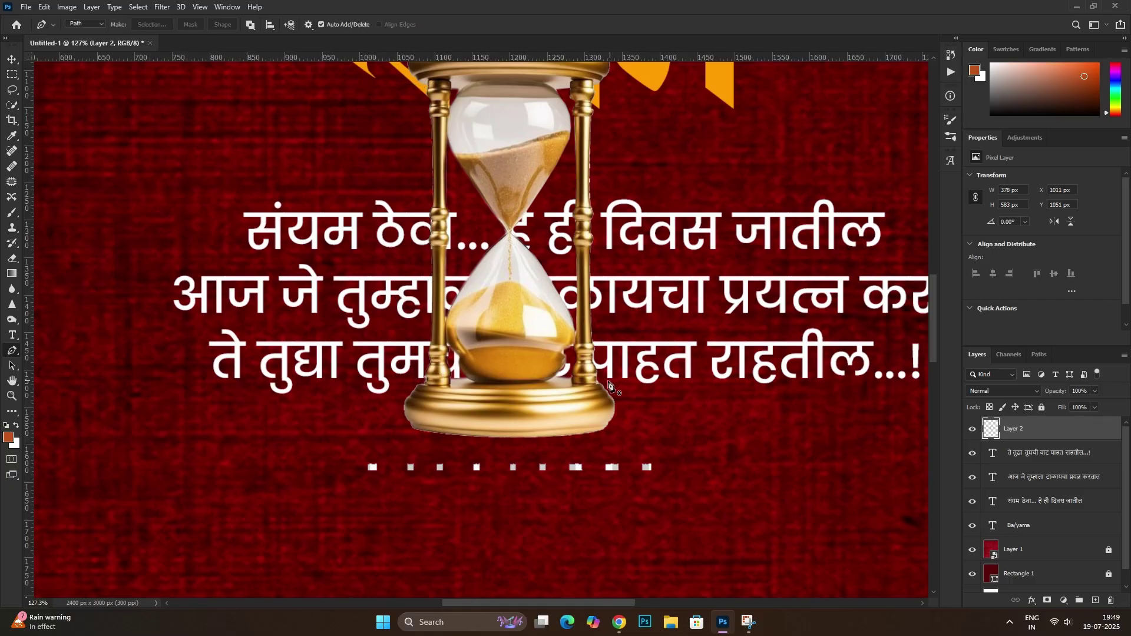
# Start a new pen path at the right pillar's base and trace up its edge
pyautogui.scroll(3, 610, 390)
pyautogui.scroll(3, 609, 390)
pyautogui.click(656, 540)
pyautogui.click(640, 516)
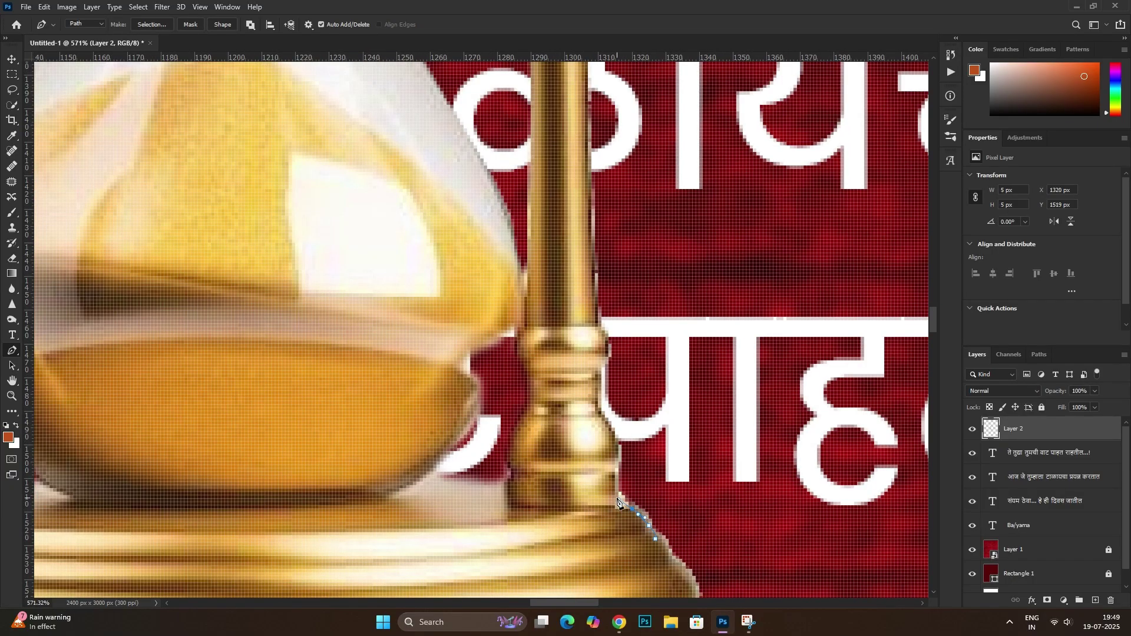
pyautogui.click(622, 451)
pyautogui.click(618, 442)
pyautogui.click(609, 417)
pyautogui.click(602, 400)
pyautogui.click(608, 377)
pyautogui.click(605, 324)
pyautogui.click(586, 135)
pyautogui.scroll(-3, 587, 135)
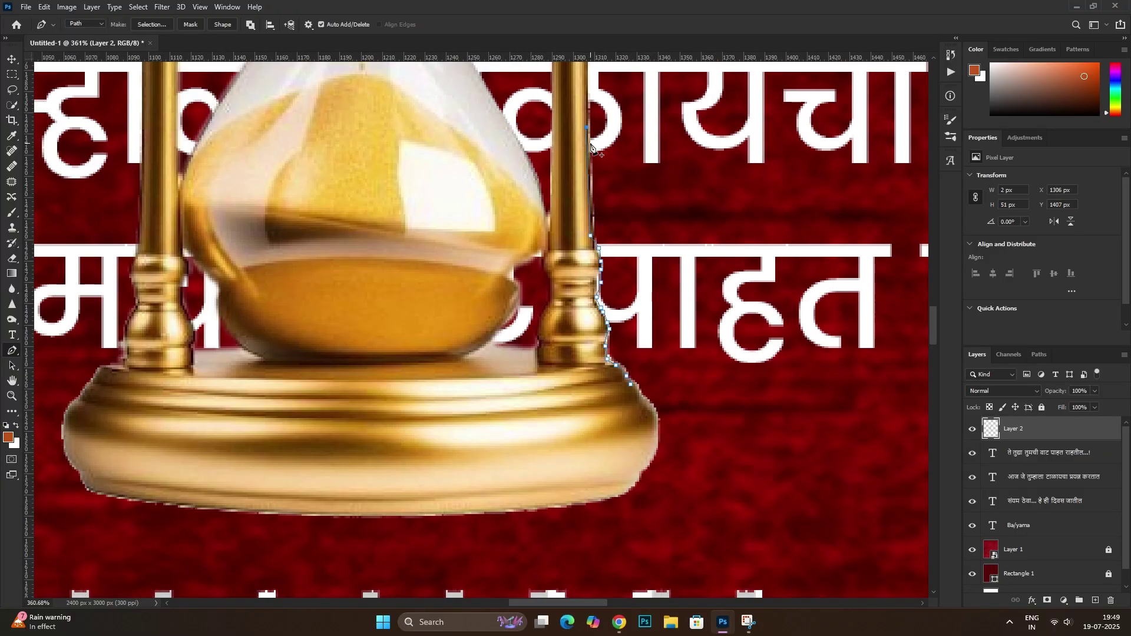
pyautogui.scroll(2, 492, 441)
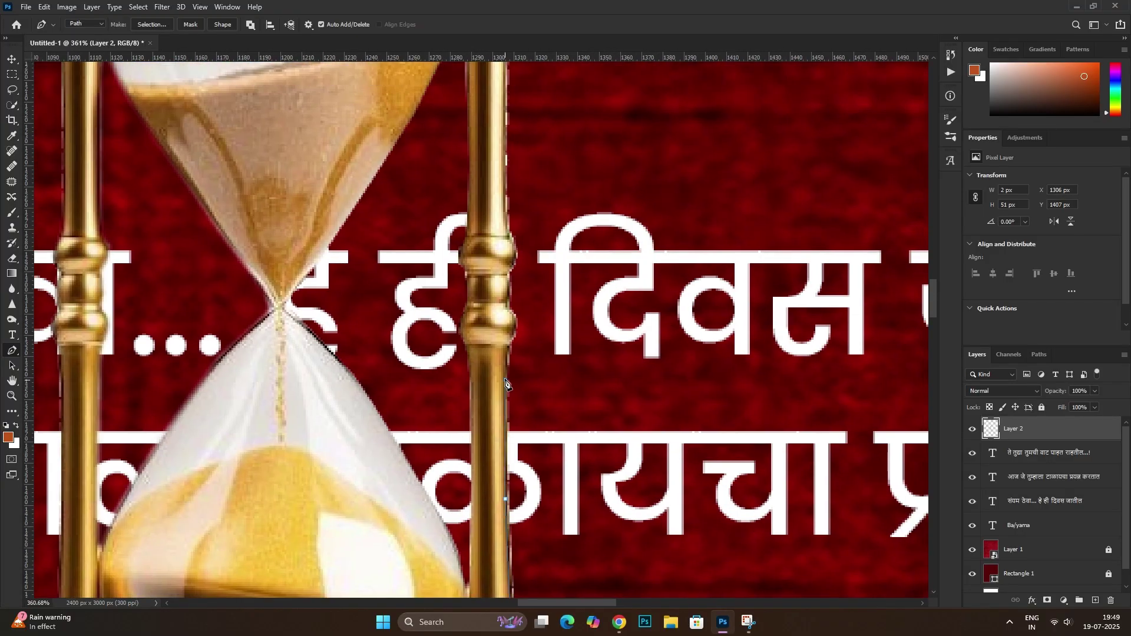
pyautogui.click(507, 358)
pyautogui.click(510, 343)
# Extend the right-pillar path to the top, loop through the background, and make a selection
pyautogui.scroll(4, 489, 263)
pyautogui.scroll(1, 444, 377)
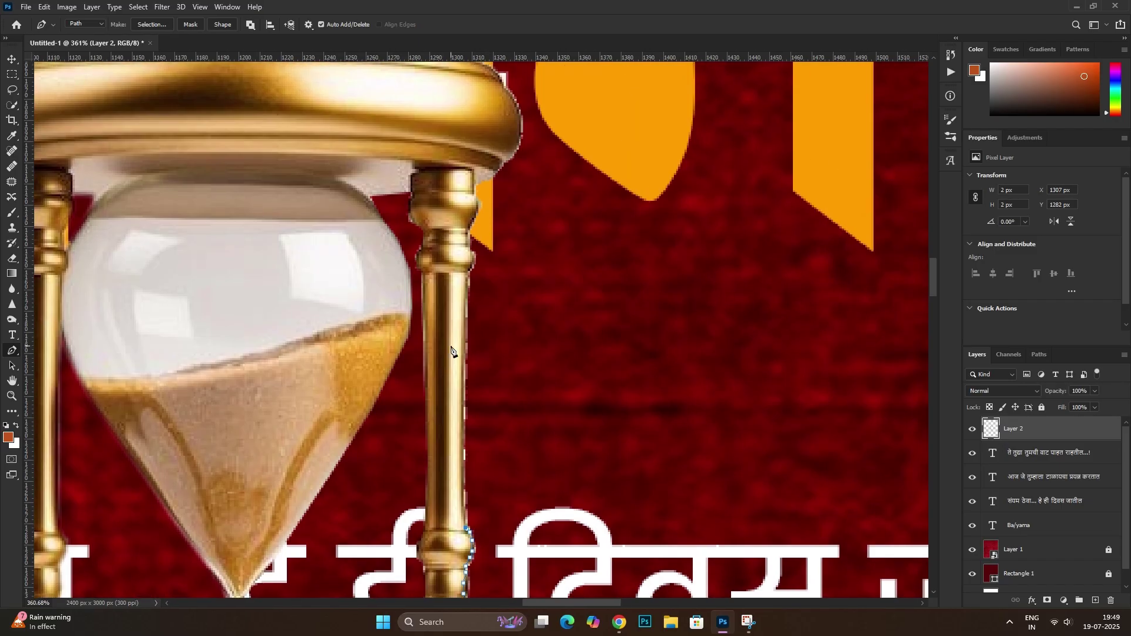
pyautogui.click(467, 316)
pyautogui.click(470, 271)
pyautogui.click(470, 234)
pyautogui.click(480, 177)
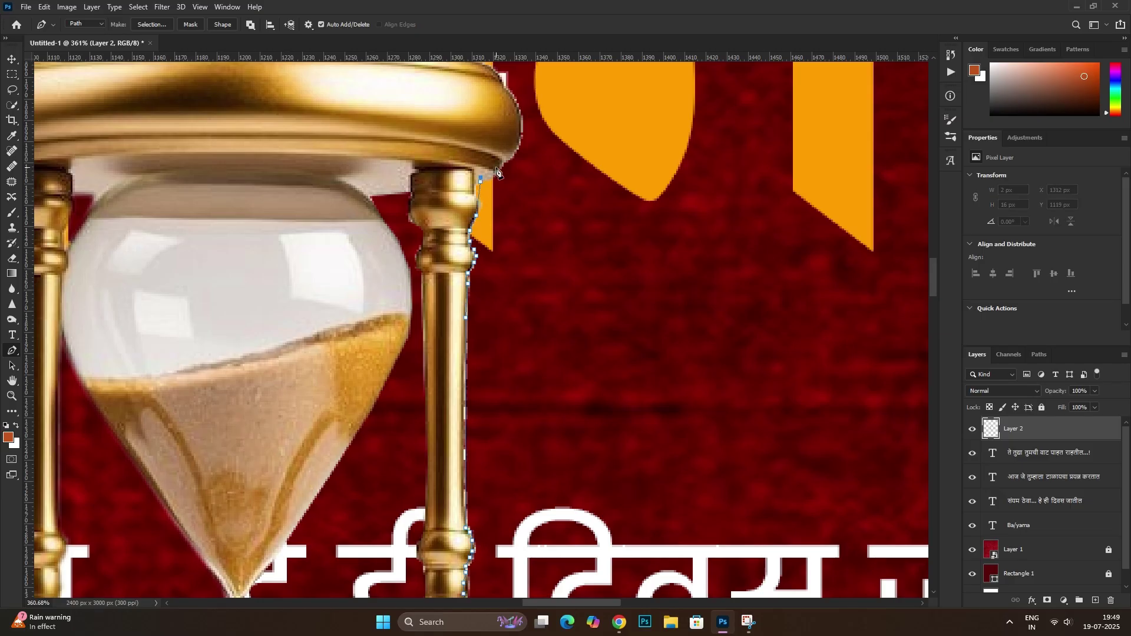
pyautogui.click(547, 199)
pyautogui.keyDown('alt'); pyautogui.scroll(-3, 518, 228); pyautogui.keyUp('alt')
pyautogui.scroll(-10, 519, 228)
pyautogui.moveTo(592, 465); pyautogui.dragTo(637, 477)
pyautogui.click(509, 432)
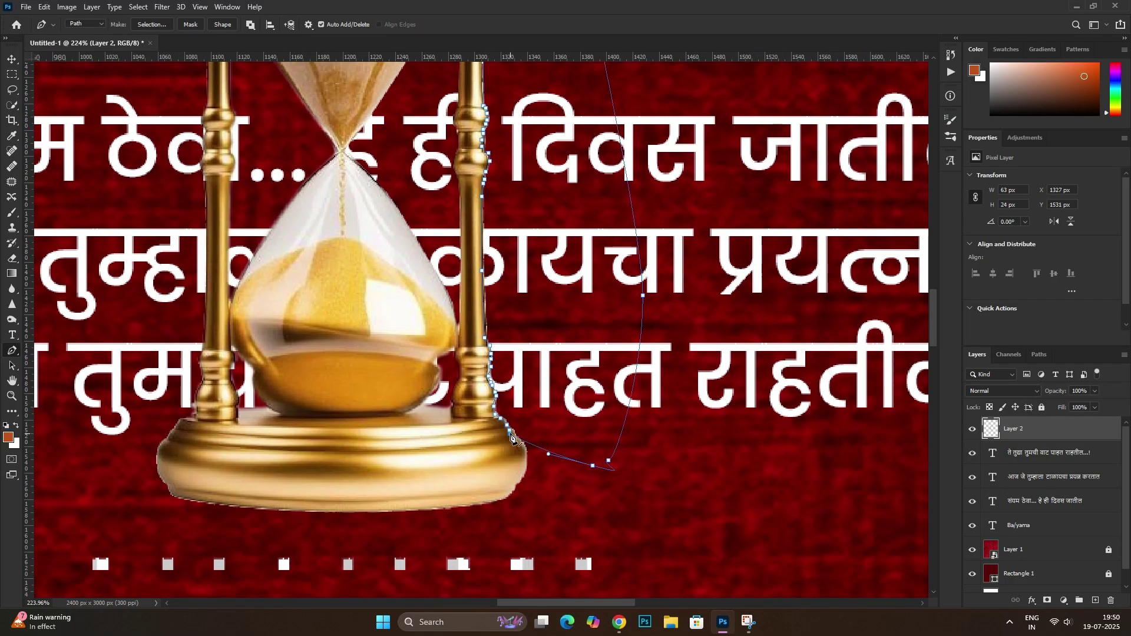
pyautogui.rightClick(610, 373)
pyautogui.click(639, 165)
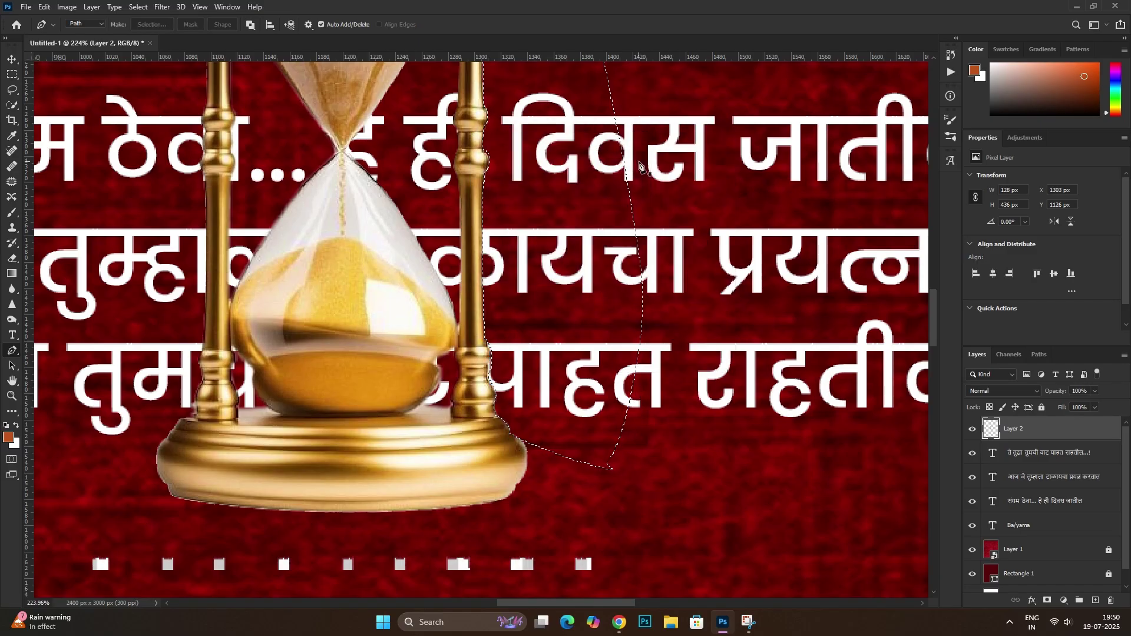
# Drag the hourglass with the Move tool to the poster's right side
pyautogui.press('v')
pyautogui.keyDown('alt'); pyautogui.scroll(-5, 425, 366); pyautogui.keyUp('alt')
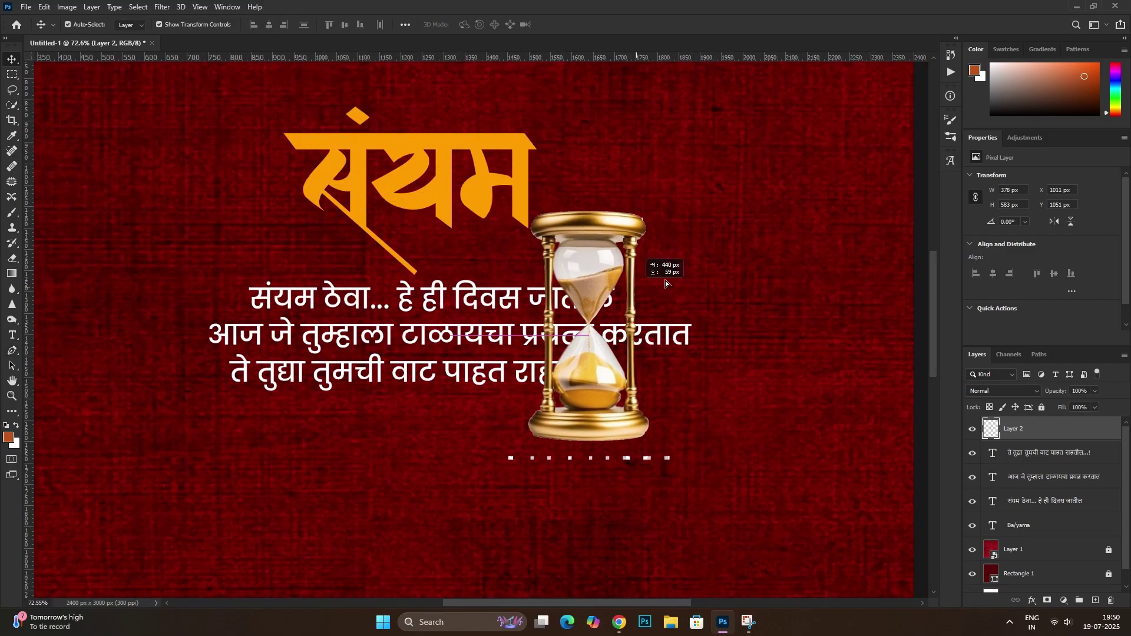
pyautogui.moveTo(423, 367); pyautogui.dragTo(786, 365)
pyautogui.hscroll(3, 682, 385)
pyautogui.scroll(3, 682, 386)
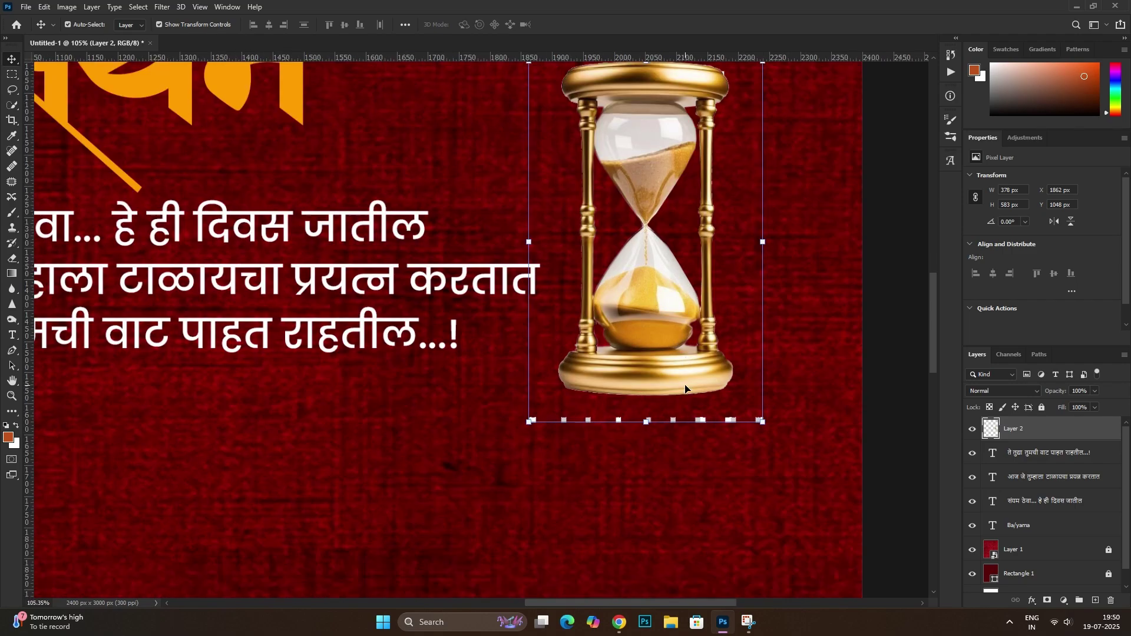
# Lasso and delete the white specks below the hourglass, then deselect
pyautogui.press('l')
pyautogui.moveTo(651, 504)
pyautogui.mouseDown()
pyautogui.moveTo(765, 396)
pyautogui.moveTo(736, 505)
pyautogui.mouseUp()
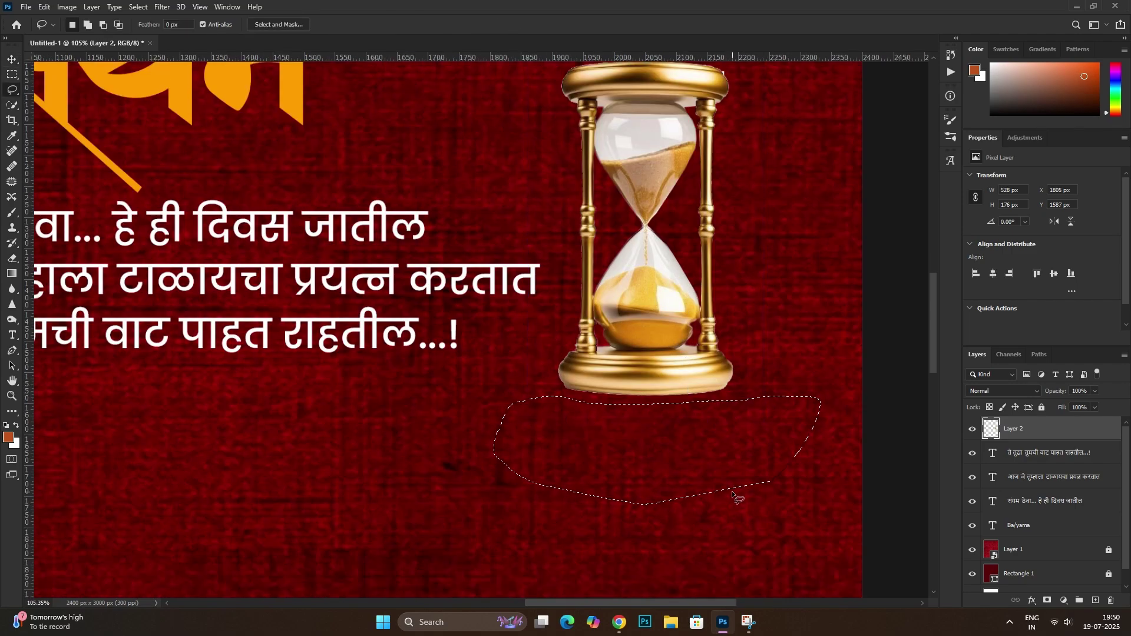
pyautogui.press('Delete')
pyautogui.hotkey('ctrl', 'd')
pyautogui.scroll(4, 748, 347)
pyautogui.scroll(3, 702, 293)
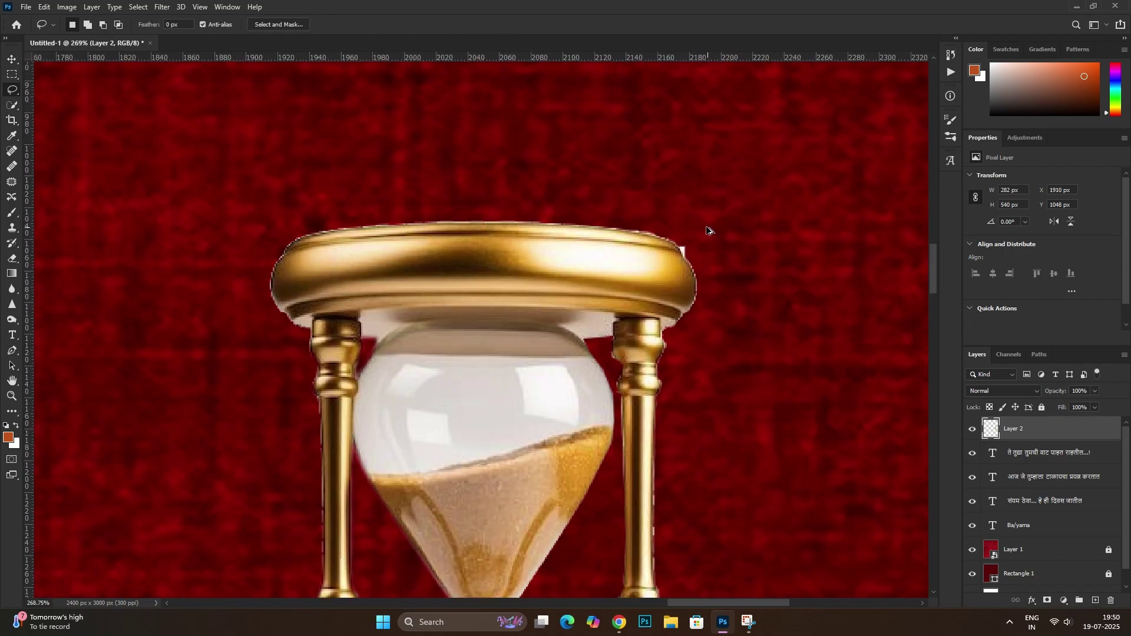
pyautogui.scroll(2, 709, 229)
pyautogui.press('p')
pyautogui.scroll(2, 657, 359)
pyautogui.scroll(2, 656, 360)
# Trace a closed pen path around the pale fringe along the hourglass's top rim
pyautogui.click(618, 432)
pyautogui.click(624, 395)
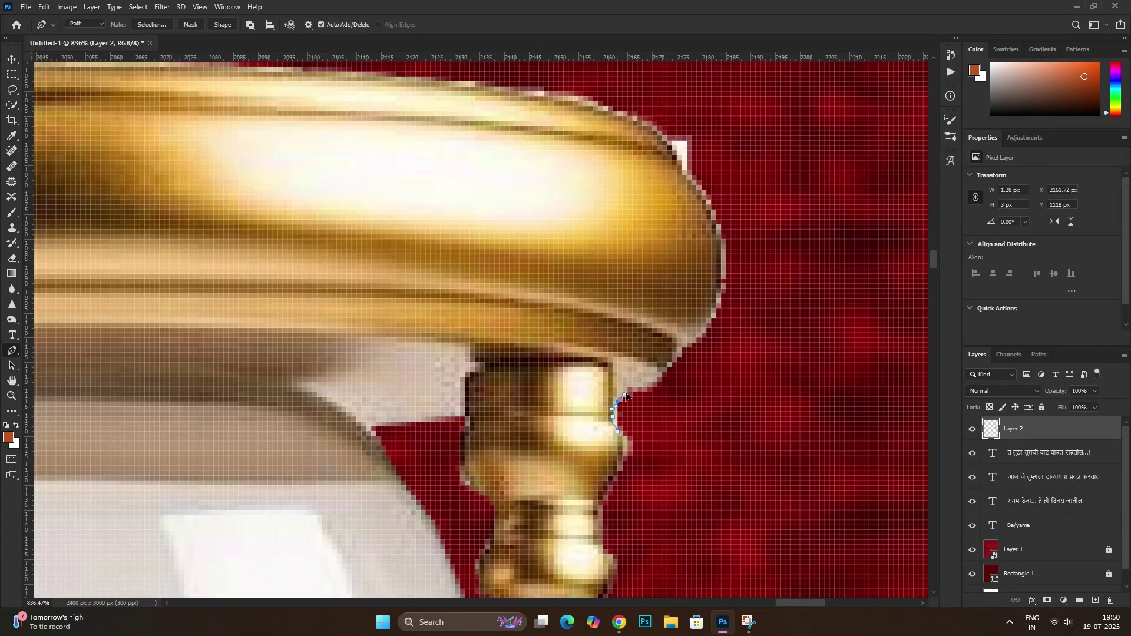
pyautogui.moveTo(663, 368); pyautogui.dragTo(694, 336)
pyautogui.scroll(-2, 492, 95)
pyautogui.scroll(2, 523, 106)
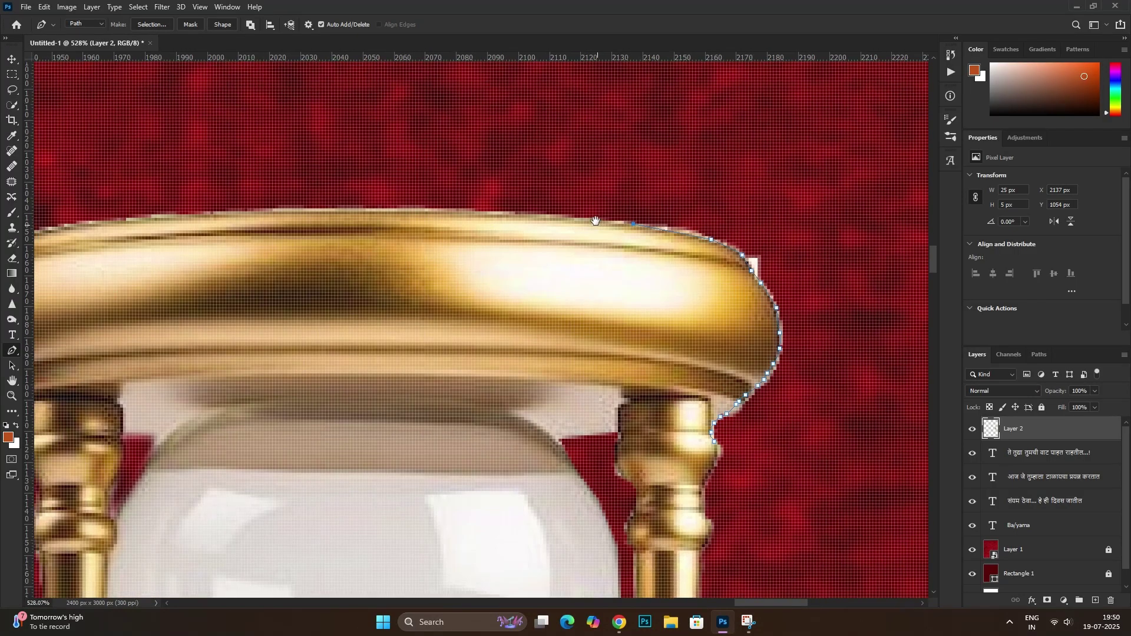
pyautogui.click(332, 213)
pyautogui.scroll(-2, 163, 219)
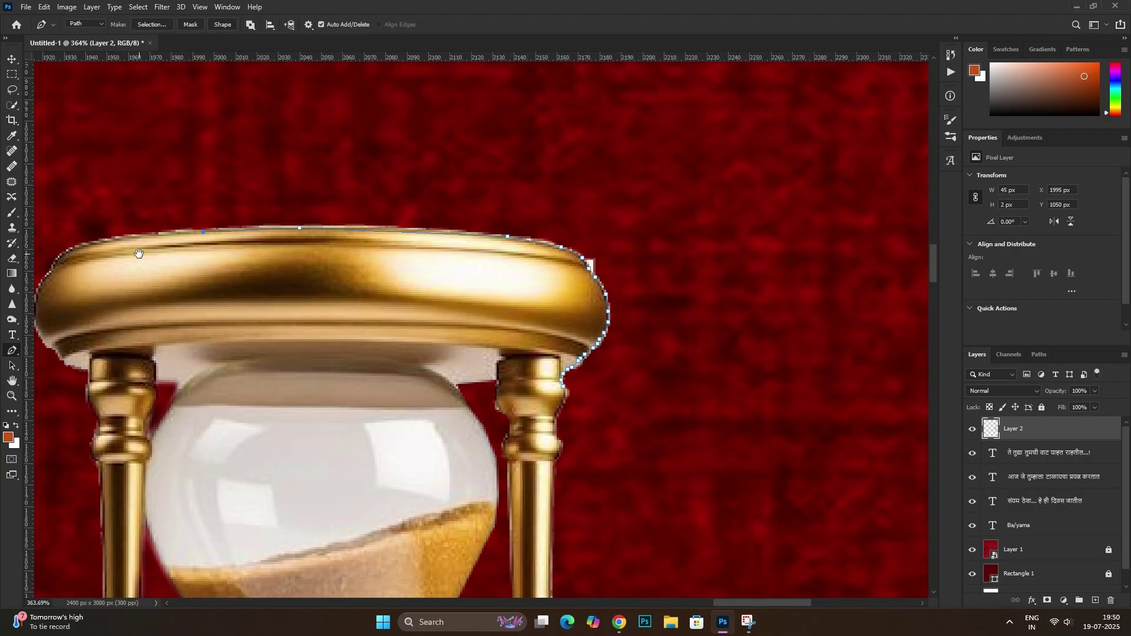
pyautogui.moveTo(163, 220); pyautogui.dragTo(319, 248)
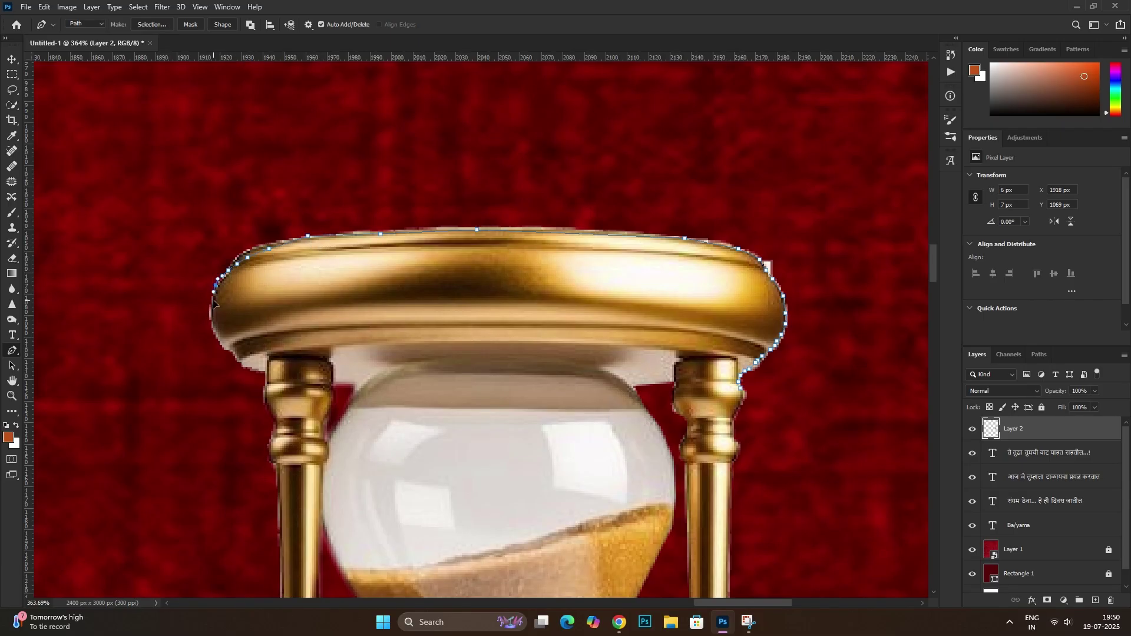
pyautogui.click(168, 268)
pyautogui.moveTo(299, 186); pyautogui.dragTo(488, 177)
pyautogui.click(632, 172)
pyautogui.click(851, 204)
pyautogui.click(808, 489)
pyautogui.click(741, 386)
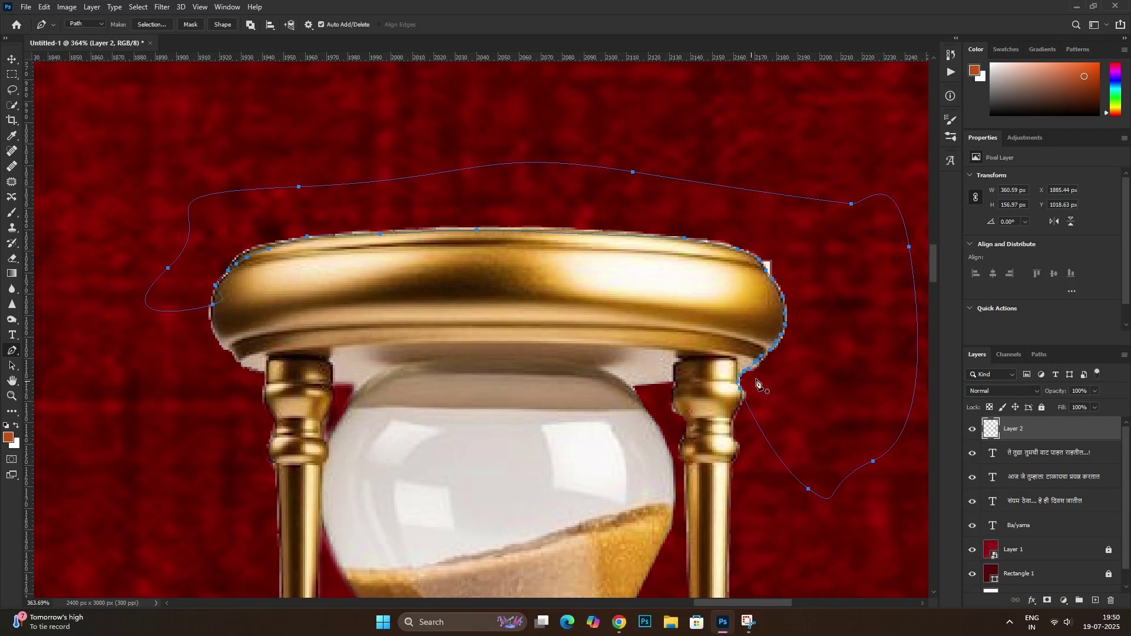
# Make the rim path a selection, clear the fringe and deselect
pyautogui.rightClick(786, 384)
pyautogui.click(810, 390)
pyautogui.press('Return')
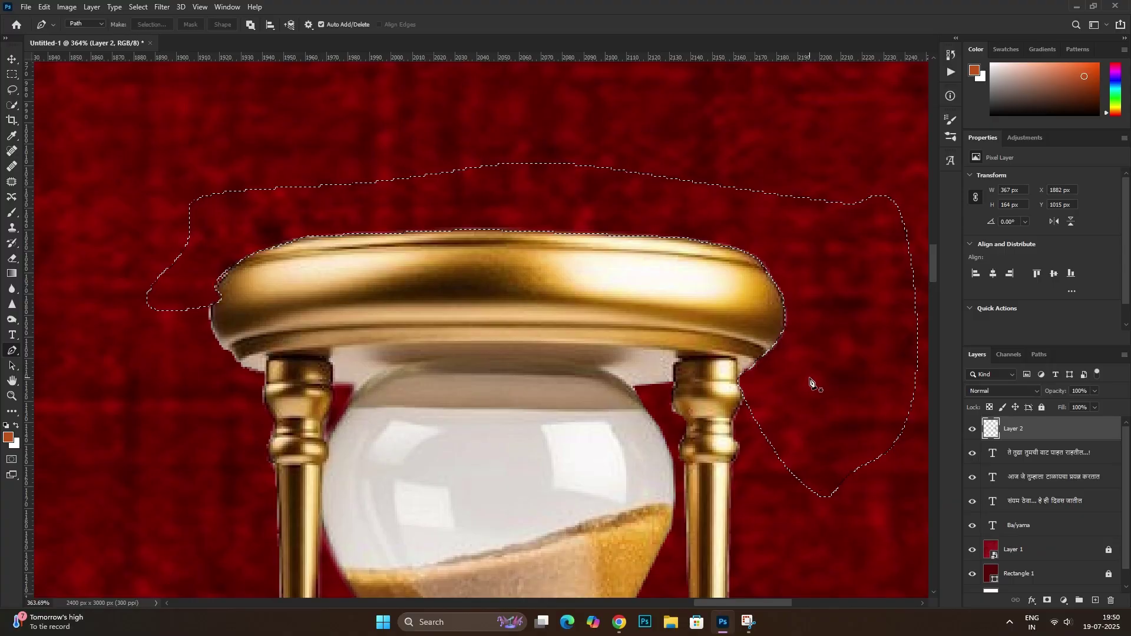
pyautogui.hotkey('ctrl', 'd')
pyautogui.press('v')
pyautogui.scroll(-3, 496, 294)
pyautogui.scroll(-3, 496, 294)
# Convert the hourglass layer (Layer 2) into a smart object
pyautogui.click(493, 338)
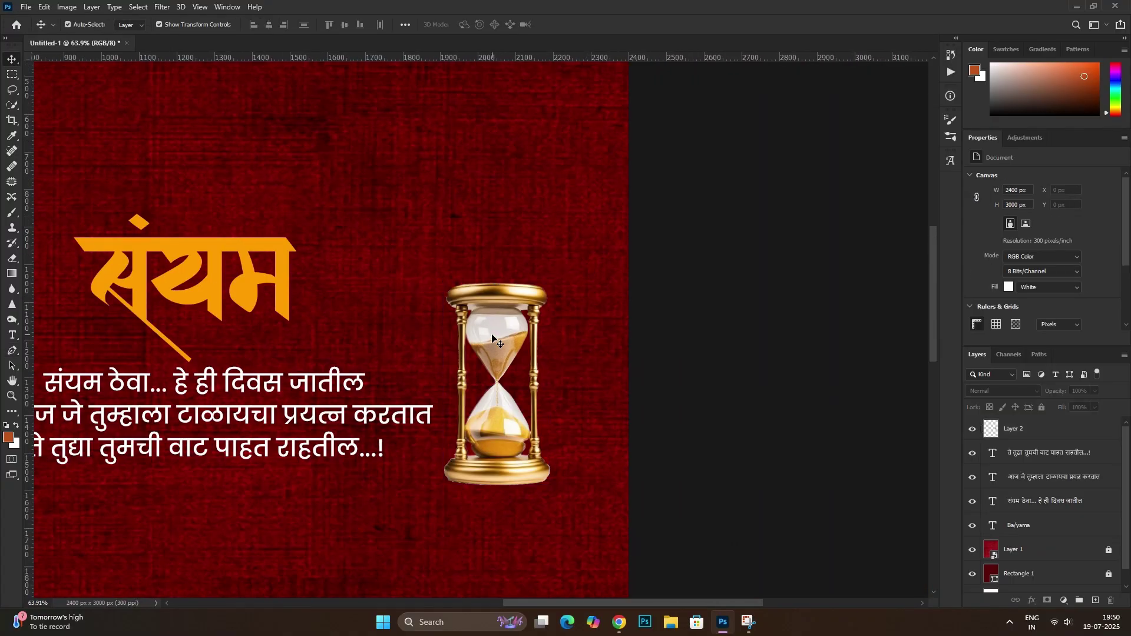
pyautogui.rightClick(1088, 436)
pyautogui.click(1008, 275)
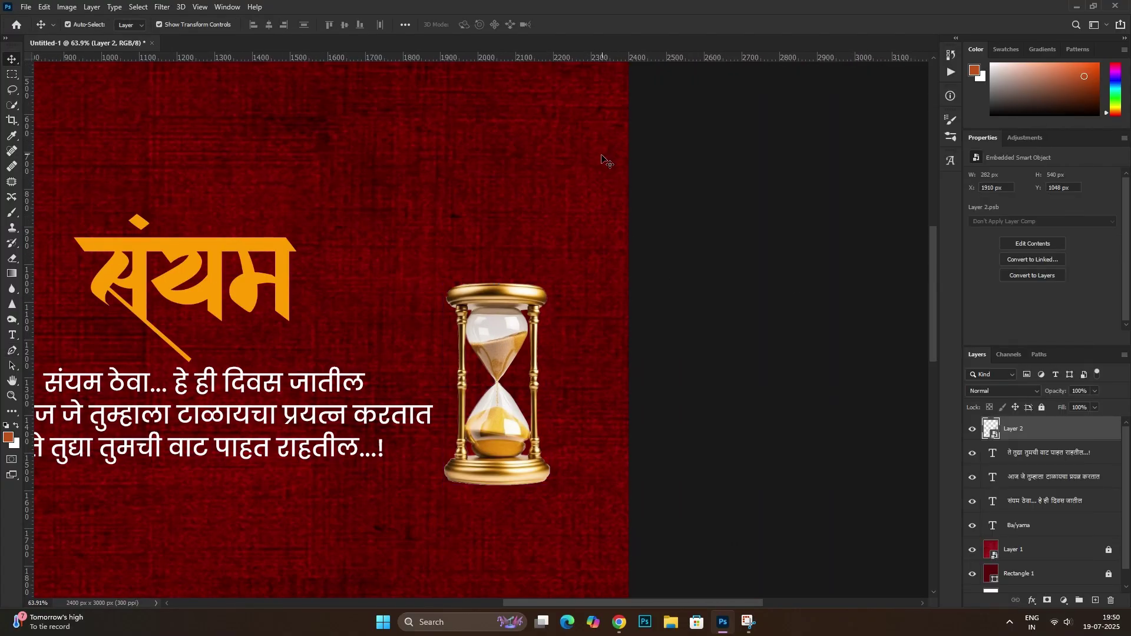
pyautogui.click(506, 331)
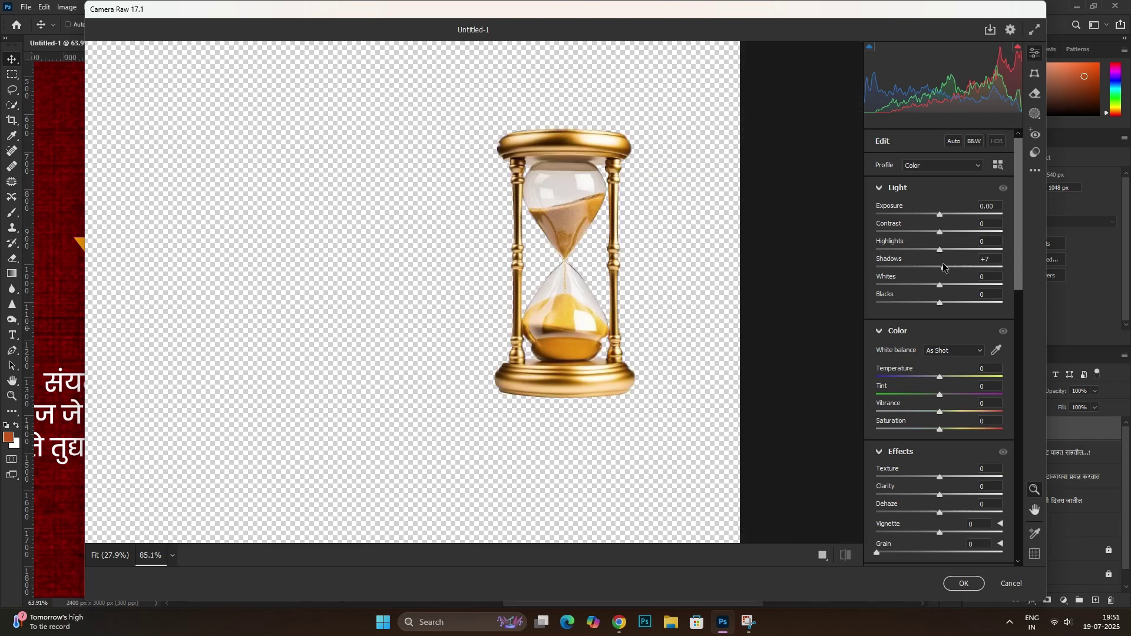
# Apply Camera Raw with shadows +46, contrast +54, exposure +0.20 and sharpening 149
pyautogui.moveTo(943, 267); pyautogui.dragTo(968, 267)
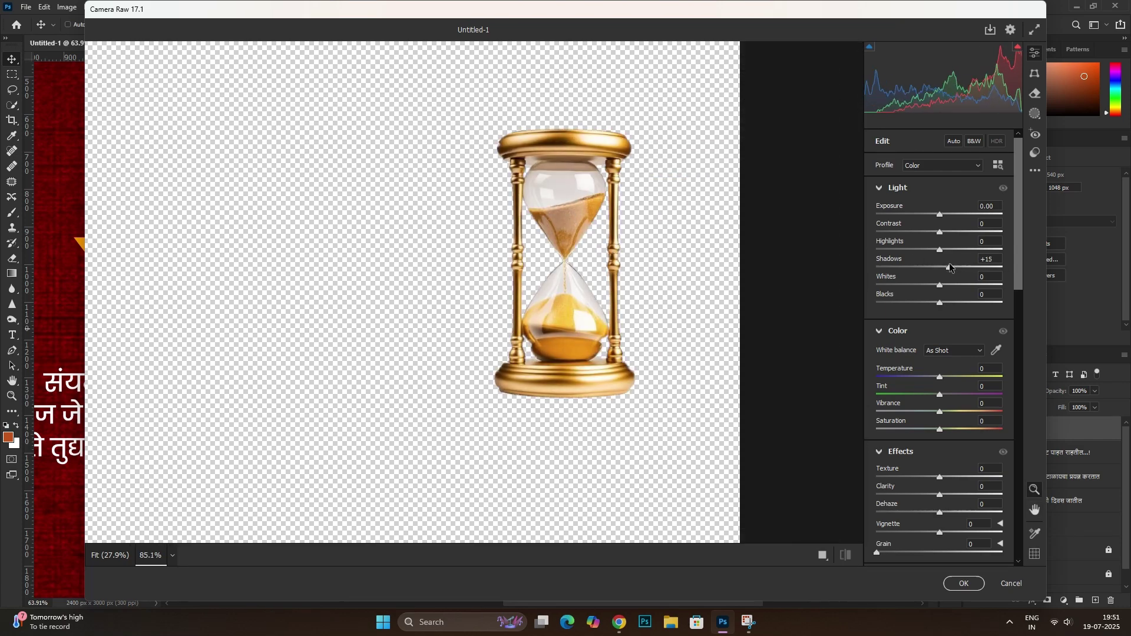
pyautogui.moveTo(940, 232)
pyautogui.mouseDown()
pyautogui.moveTo(973, 239)
pyautogui.moveTo(943, 221)
pyautogui.mouseUp()
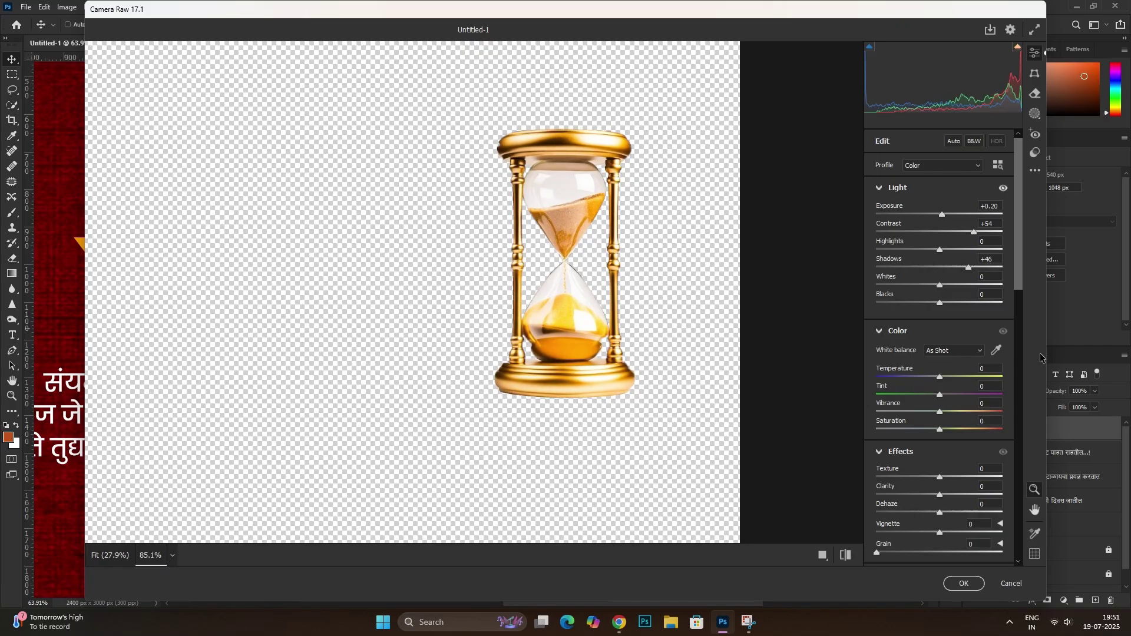
pyautogui.scroll(-3, 940, 381)
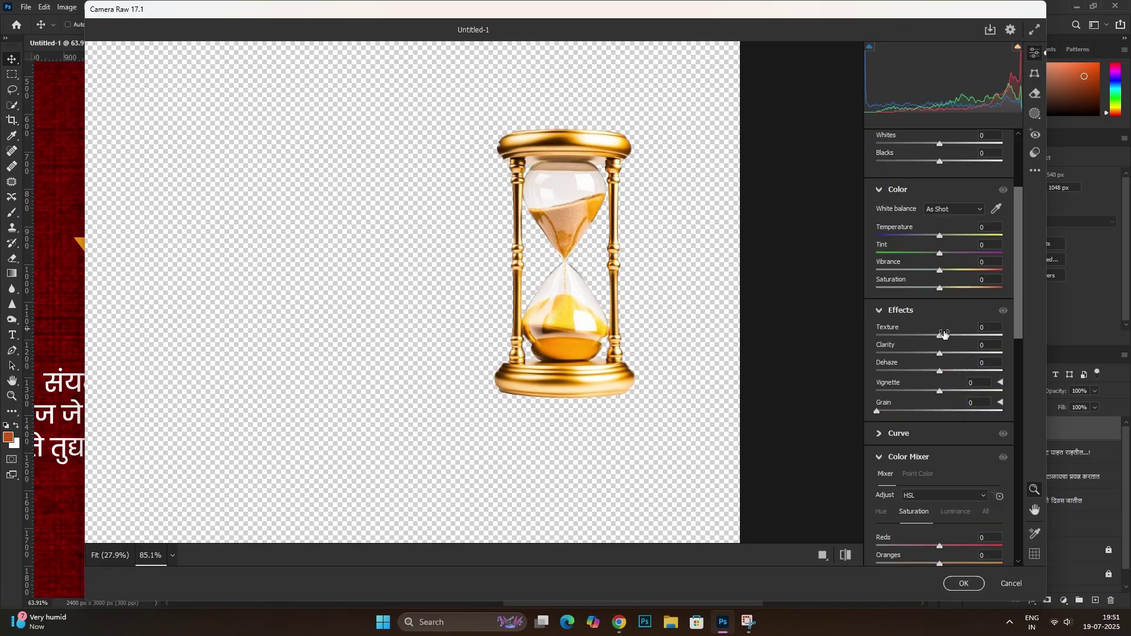
pyautogui.moveTo(940, 335); pyautogui.dragTo(979, 326)
pyautogui.scroll(-3, 979, 325)
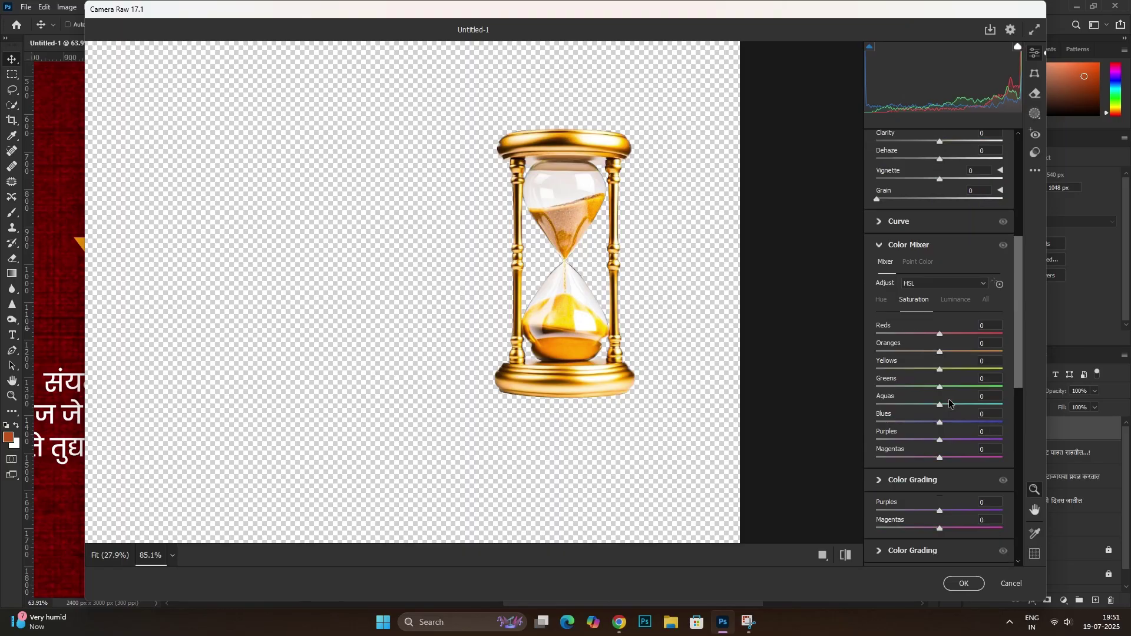
pyautogui.scroll(-2, 950, 404)
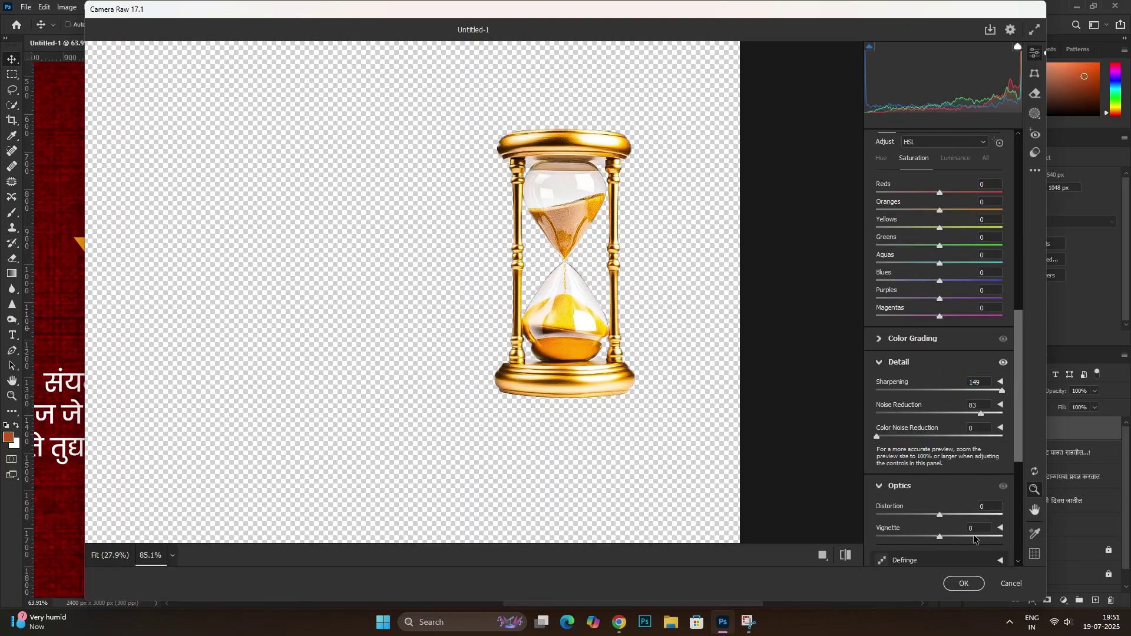
pyautogui.click(964, 583)
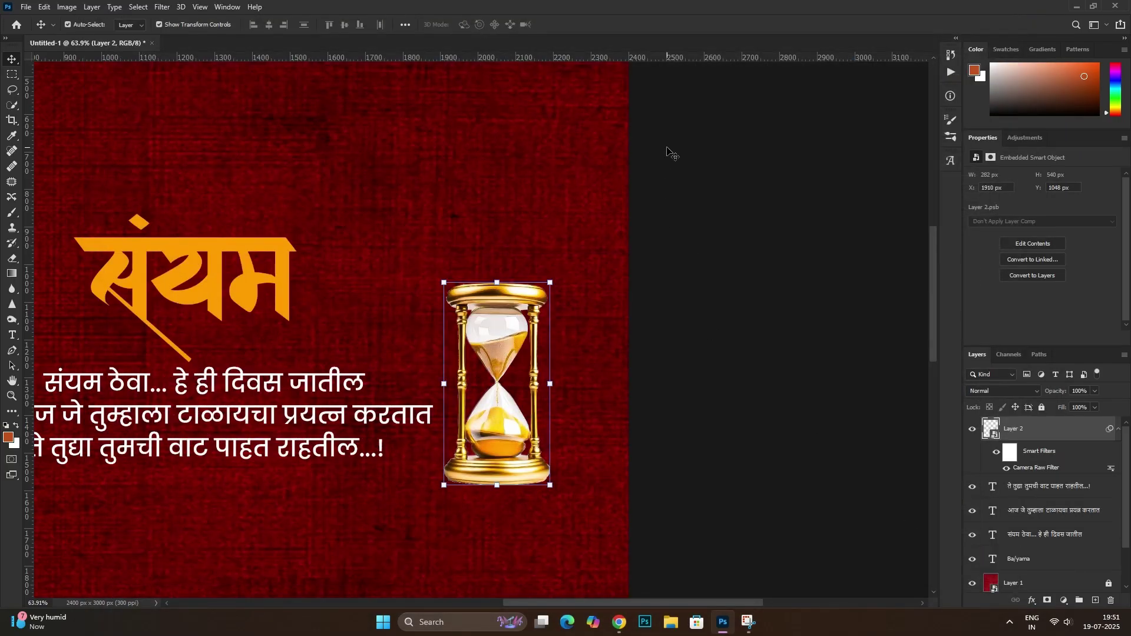
# Move the hourglass to the left of the title and subtitle text
pyautogui.scroll(-2, 475, 315)
pyautogui.moveTo(471, 311); pyautogui.dragTo(591, 345)
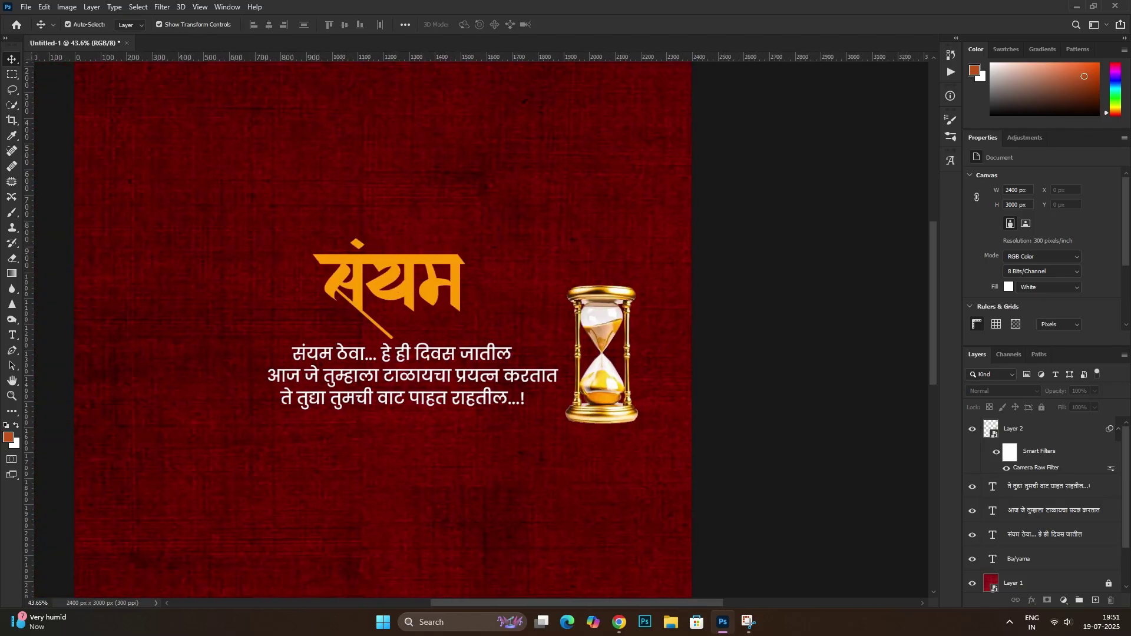
pyautogui.click(618, 621)
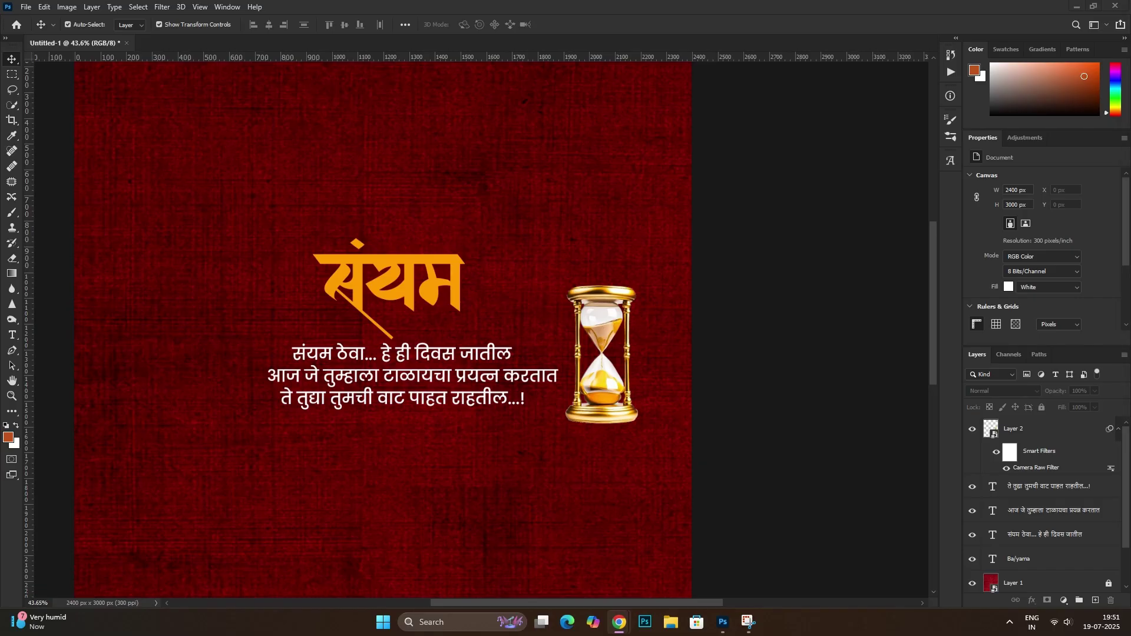
pyautogui.click(599, 354)
pyautogui.scroll(-2, 600, 354)
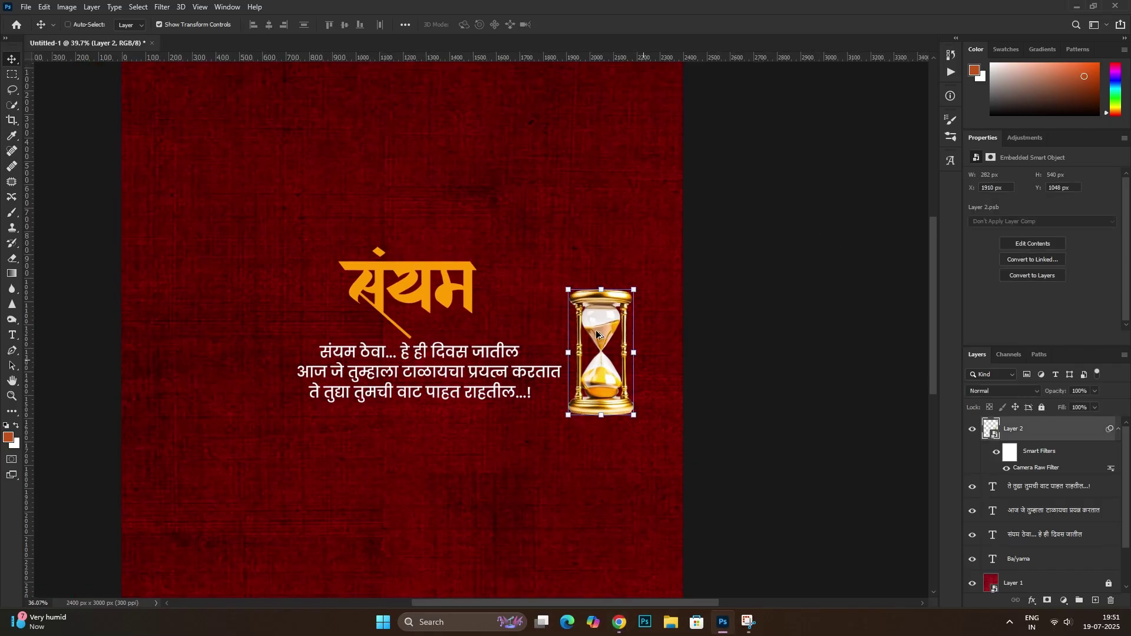
pyautogui.moveTo(599, 348)
pyautogui.mouseDown()
pyautogui.moveTo(316, 340)
pyautogui.moveTo(354, 310)
pyautogui.mouseUp()
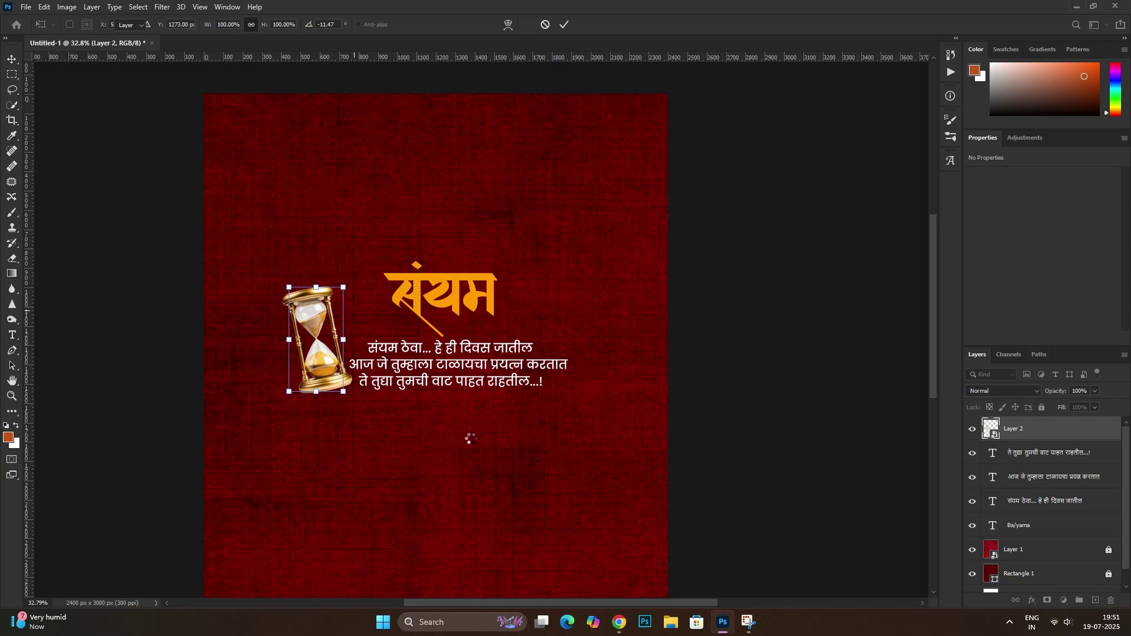
# Shrink the subtitle block slightly and shift the संयम title down and right
pyautogui.moveTo(471, 423)
pyautogui.mouseDown()
pyautogui.moveTo(529, 285)
pyautogui.moveTo(583, 383)
pyautogui.mouseUp()
pyautogui.moveTo(601, 312)
pyautogui.mouseDown()
pyautogui.moveTo(578, 312)
pyautogui.moveTo(599, 348)
pyautogui.mouseUp()
pyautogui.press('Return')
pyautogui.moveTo(532, 264)
pyautogui.mouseDown()
pyautogui.moveTo(556, 308)
pyautogui.moveTo(571, 304)
pyautogui.mouseUp()
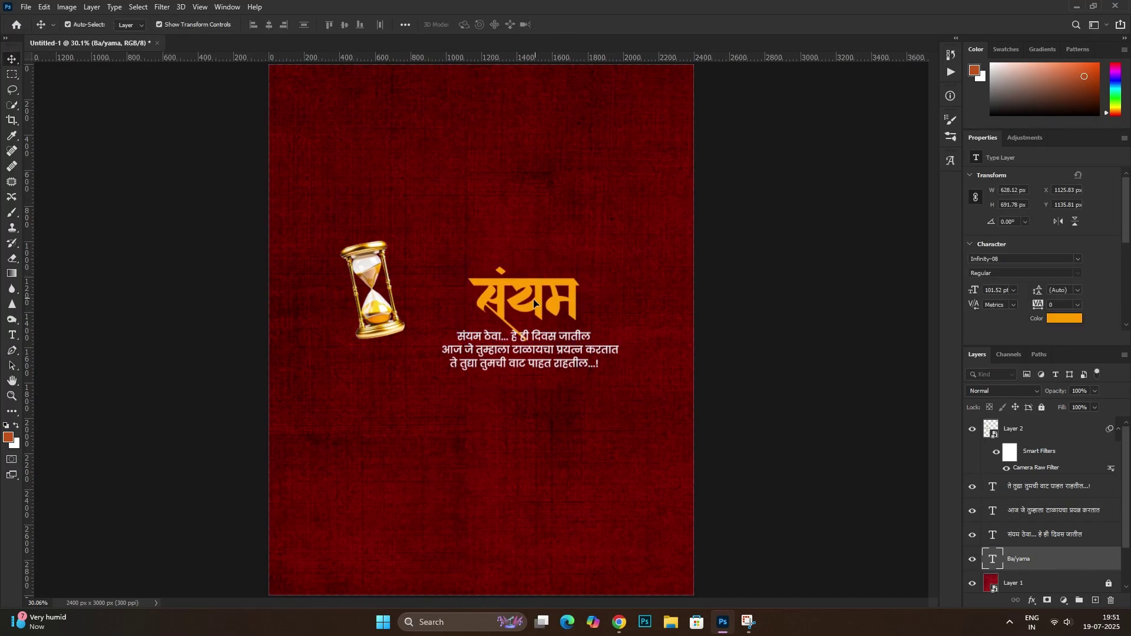
pyautogui.scroll(3, 440, 252)
# Scale the hourglass up to about 135% and nudge it right and down
pyautogui.moveTo(351, 290)
pyautogui.mouseDown()
pyautogui.moveTo(406, 323)
pyautogui.moveTo(370, 346)
pyautogui.moveTo(401, 331)
pyautogui.mouseUp()
pyautogui.hotkey('ctrl', 't')
pyautogui.moveTo(396, 289); pyautogui.dragTo(396, 219)
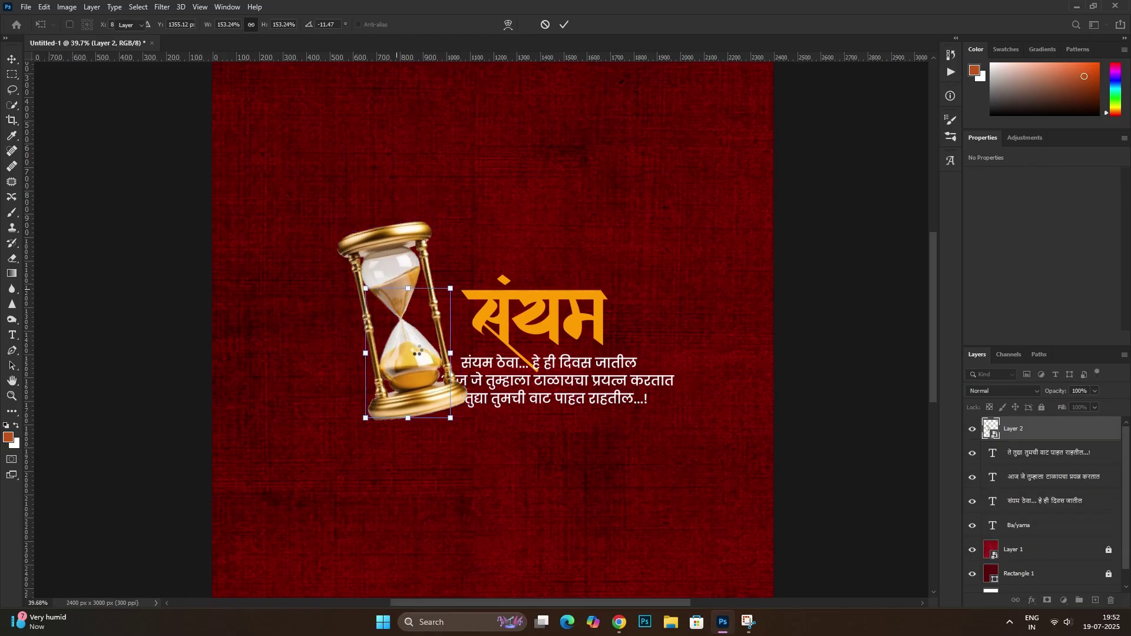
pyautogui.press('Return')
pyautogui.moveTo(406, 353); pyautogui.dragTo(431, 400)
# Shift the text block 106 px right and position the hourglass beside it
pyautogui.moveTo(683, 424); pyautogui.dragTo(460, 330)
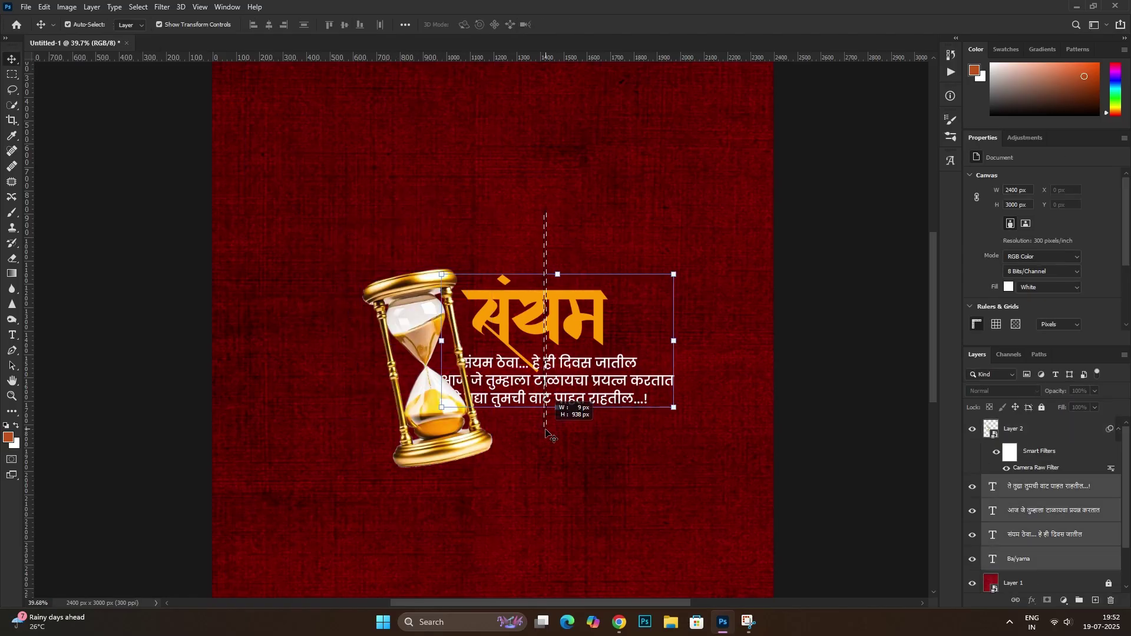
pyautogui.moveTo(555, 324); pyautogui.dragTo(582, 322)
pyautogui.click(614, 197)
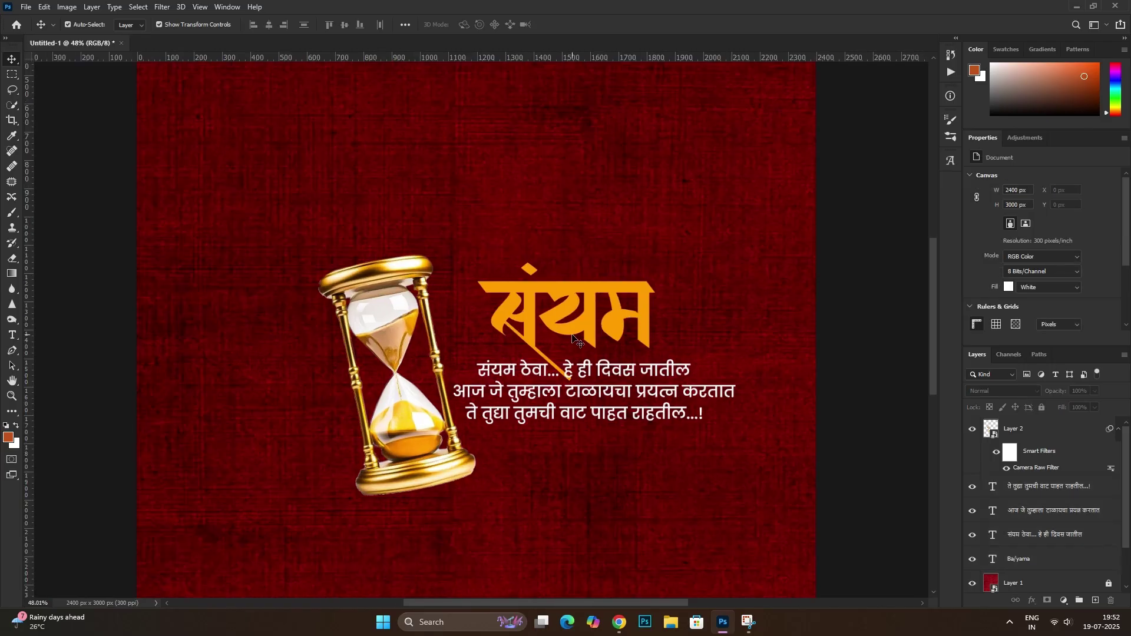
pyautogui.scroll(2, 580, 324)
pyautogui.click(579, 323)
pyautogui.scroll(-2, 577, 323)
pyautogui.scroll(1, 577, 318)
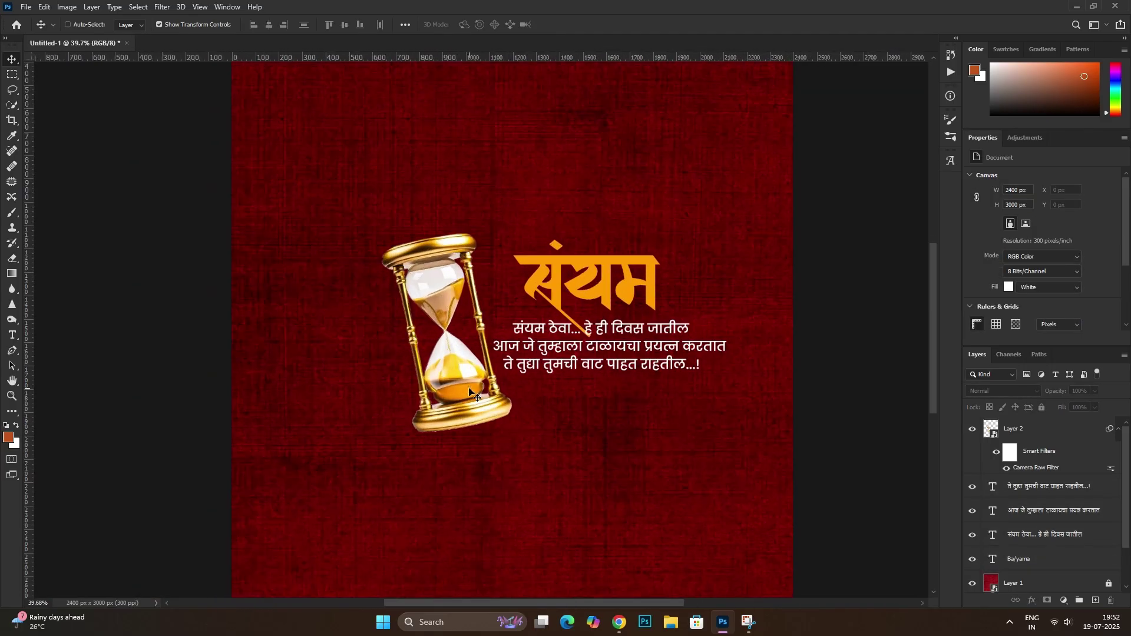
pyautogui.moveTo(453, 389); pyautogui.dragTo(465, 384)
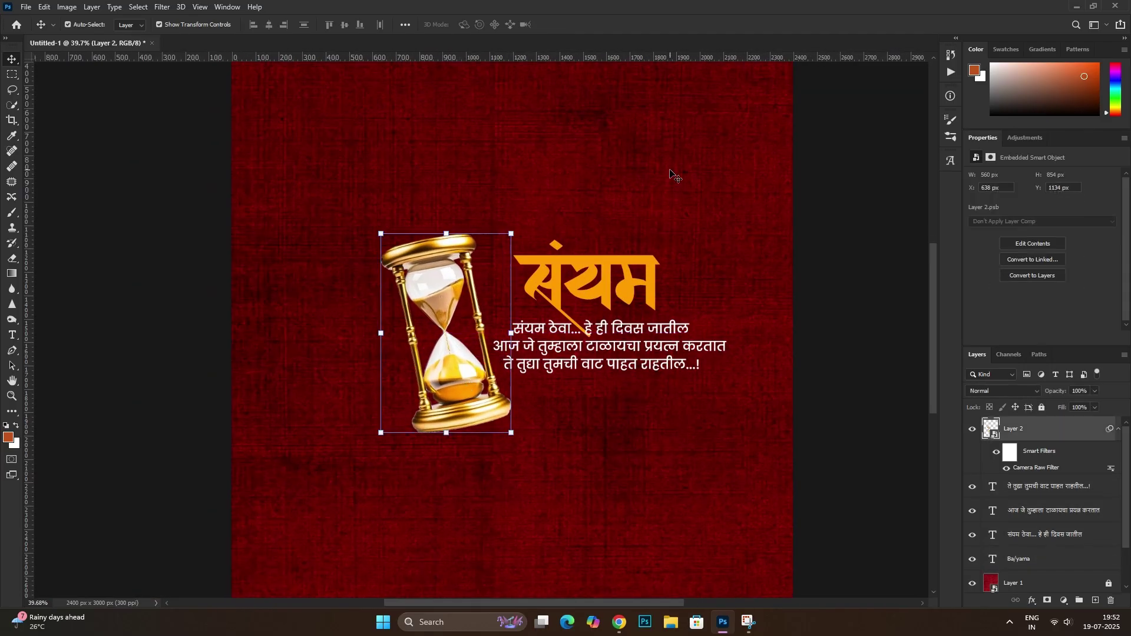
# Add a new empty Layer 3 beneath the hourglass
pyautogui.click(454, 390)
pyautogui.scroll(4, 453, 390)
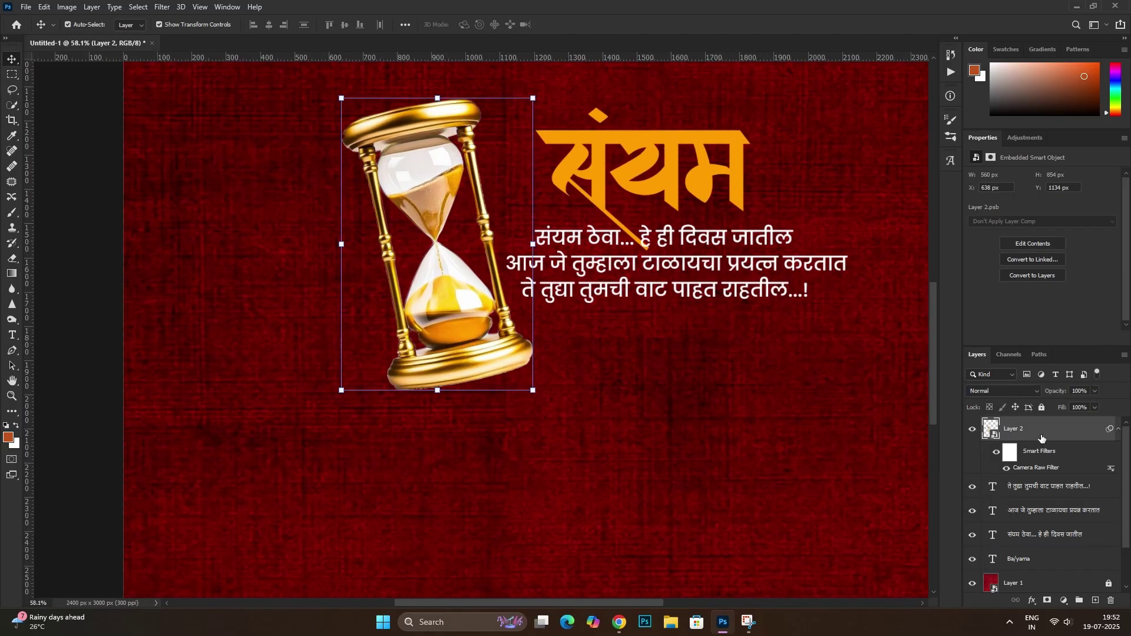
pyautogui.keyDown('ctrl'); pyautogui.click(1095, 600); pyautogui.keyUp('ctrl')
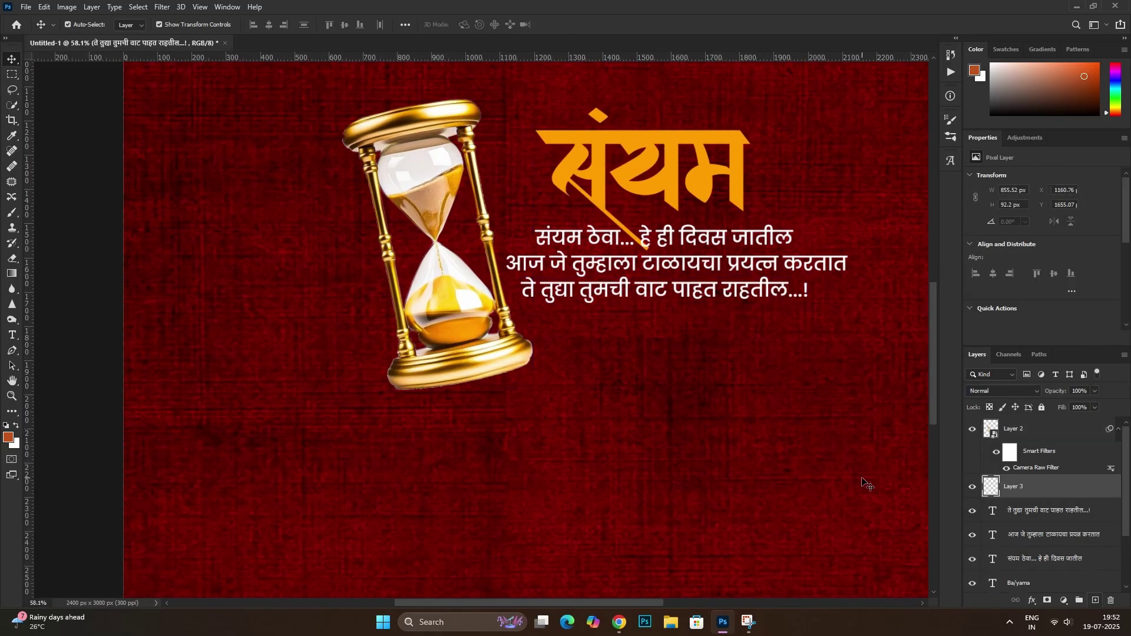
# Paint a soft black blob on Layer 3 under the hourglass with a brush
pyautogui.click(12, 213)
pyautogui.click(82, 28)
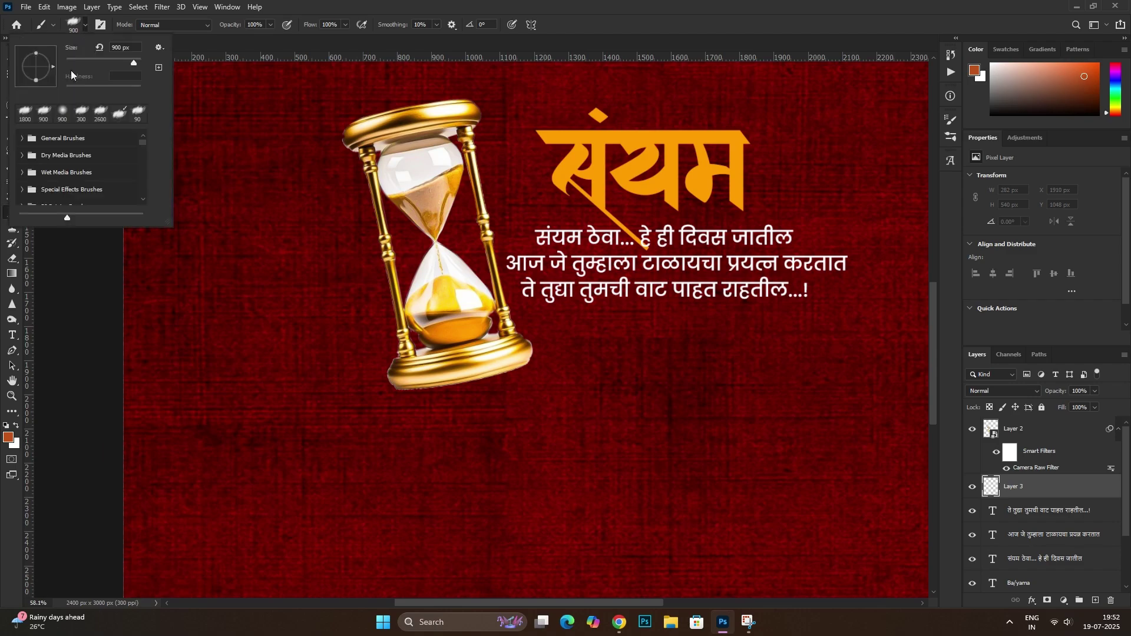
pyautogui.click(65, 110)
pyautogui.press('Return')
pyautogui.click(8, 437)
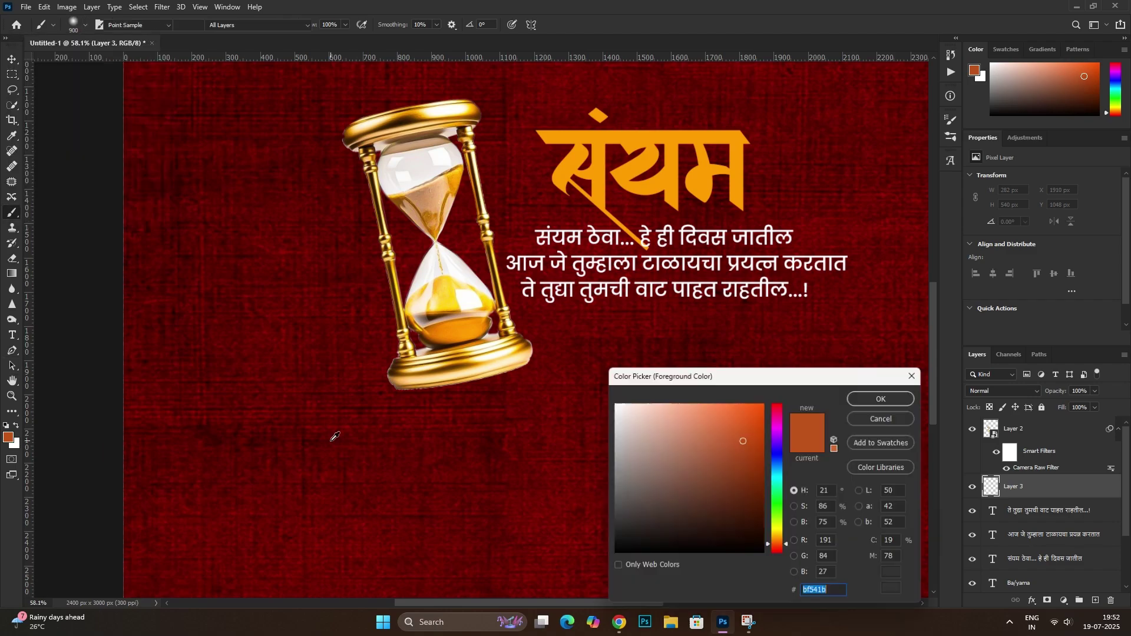
pyautogui.moveTo(736, 471); pyautogui.dragTo(784, 600)
pyautogui.click(878, 399)
pyautogui.click(547, 321)
# Shrink the shadow to about two thirds and erase its excess right end with a smaller eraser
pyautogui.hotkey('ctrl', 't')
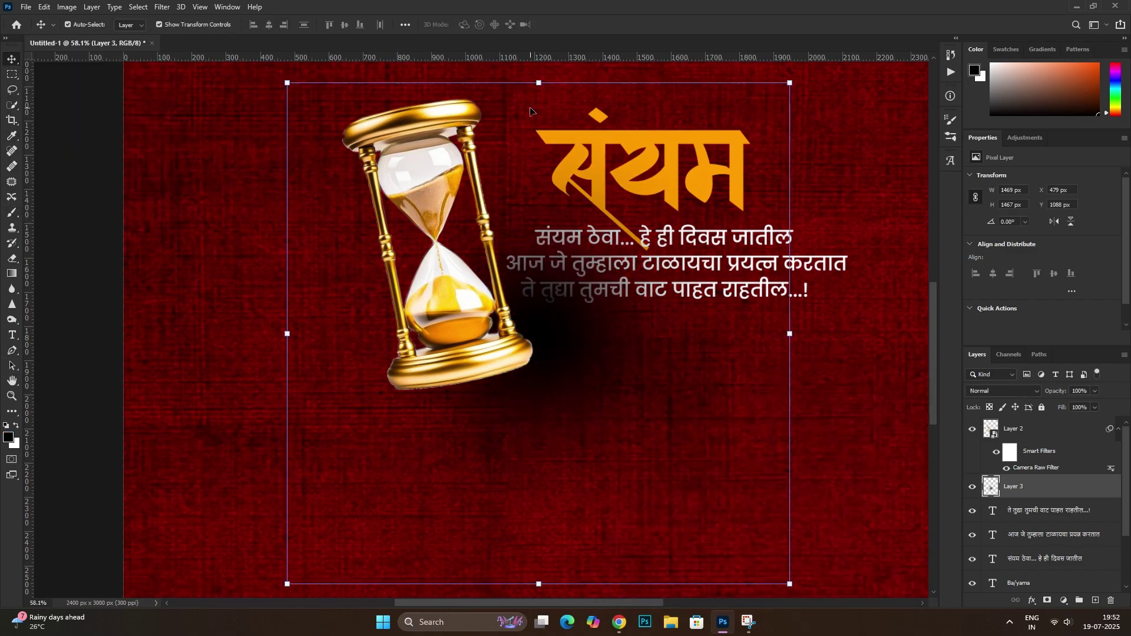
pyautogui.moveTo(539, 79)
pyautogui.mouseDown()
pyautogui.moveTo(539, 547)
pyautogui.moveTo(434, 388)
pyautogui.mouseUp()
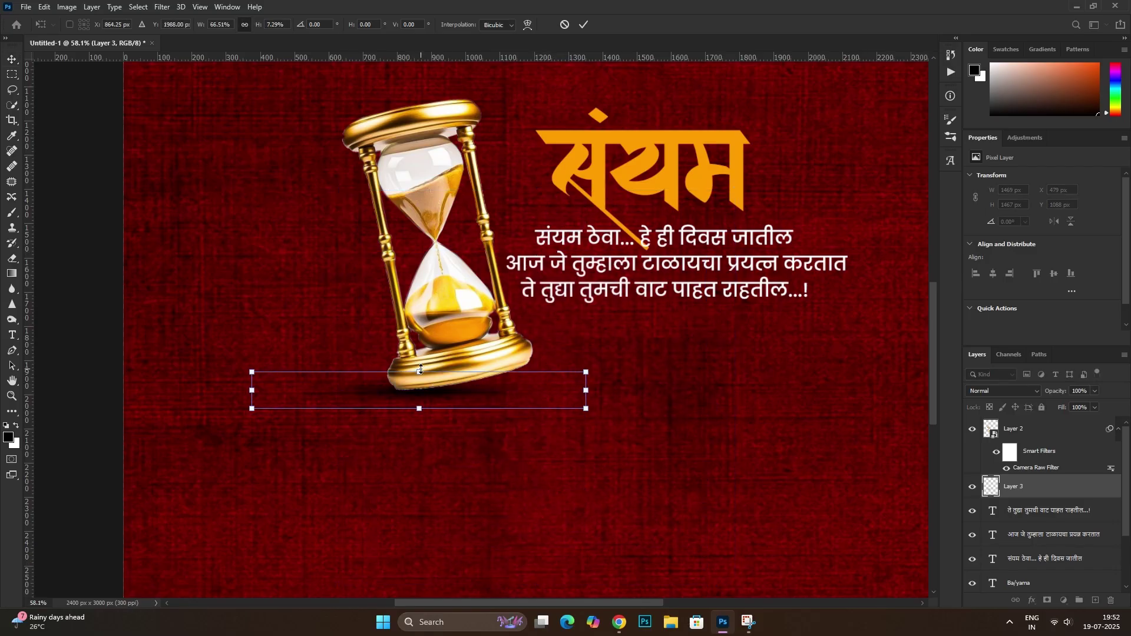
pyautogui.press('Return')
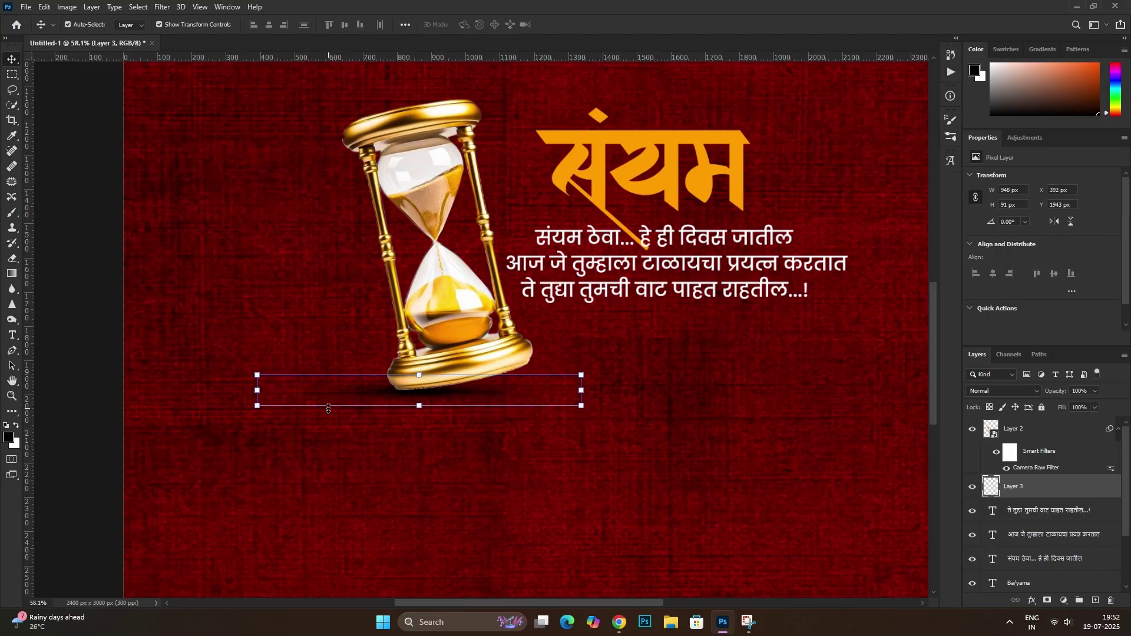
pyautogui.press('e')
pyautogui.press('[')
pyautogui.press('[')
pyautogui.press('[')
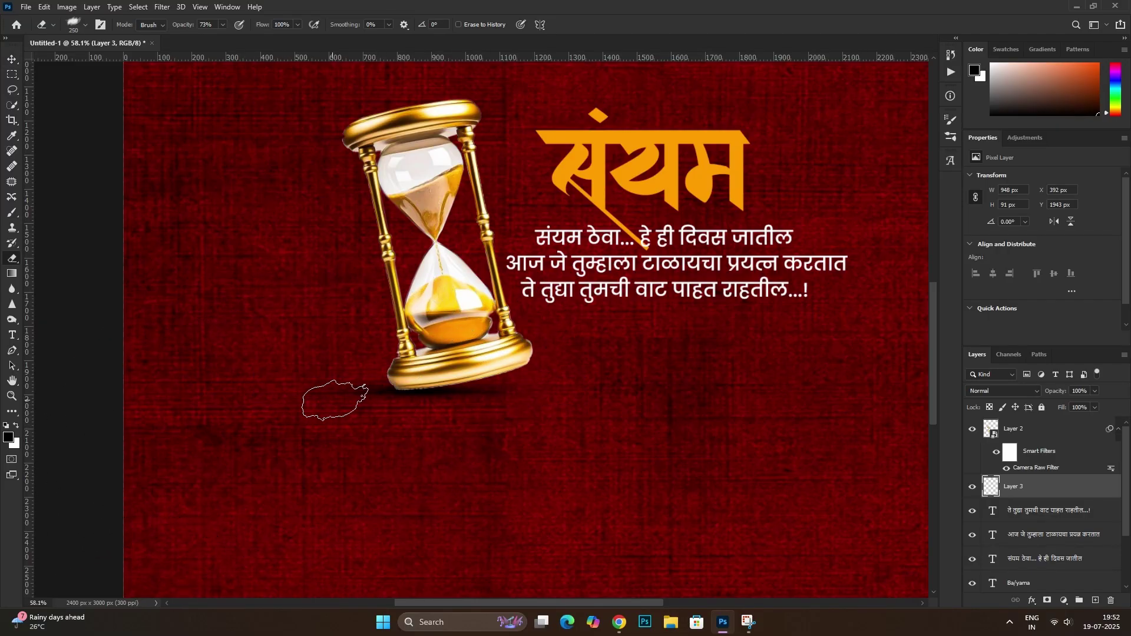
pyautogui.click(593, 404)
pyautogui.press('v')
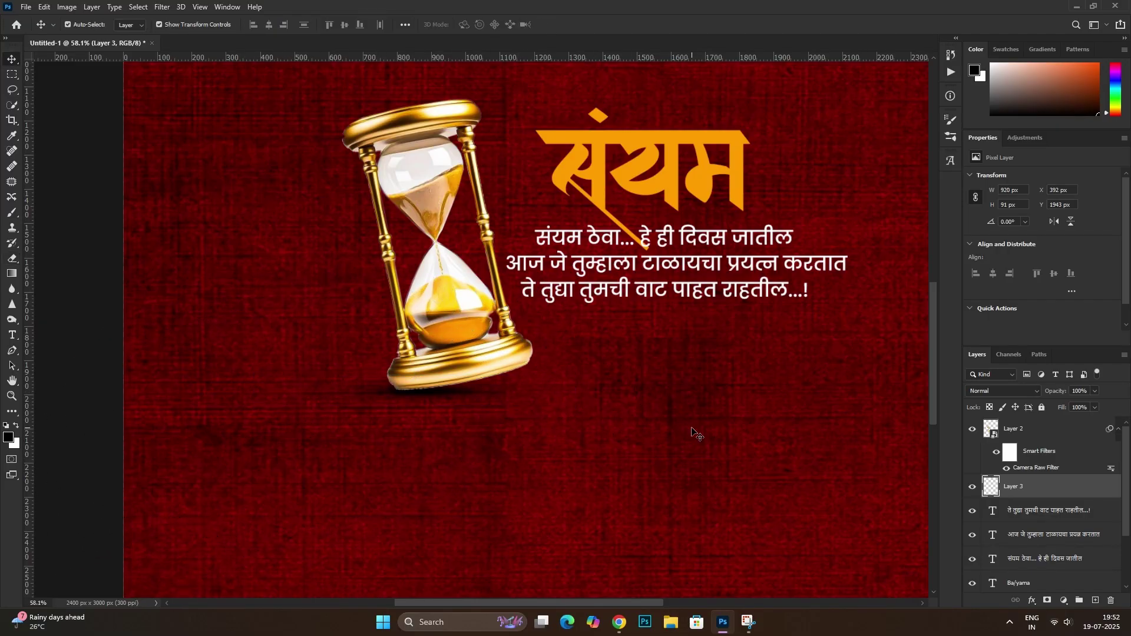
pyautogui.scroll(-3, 693, 433)
# Move the three subtitle lines lower and to the right
pyautogui.press('ctrl')
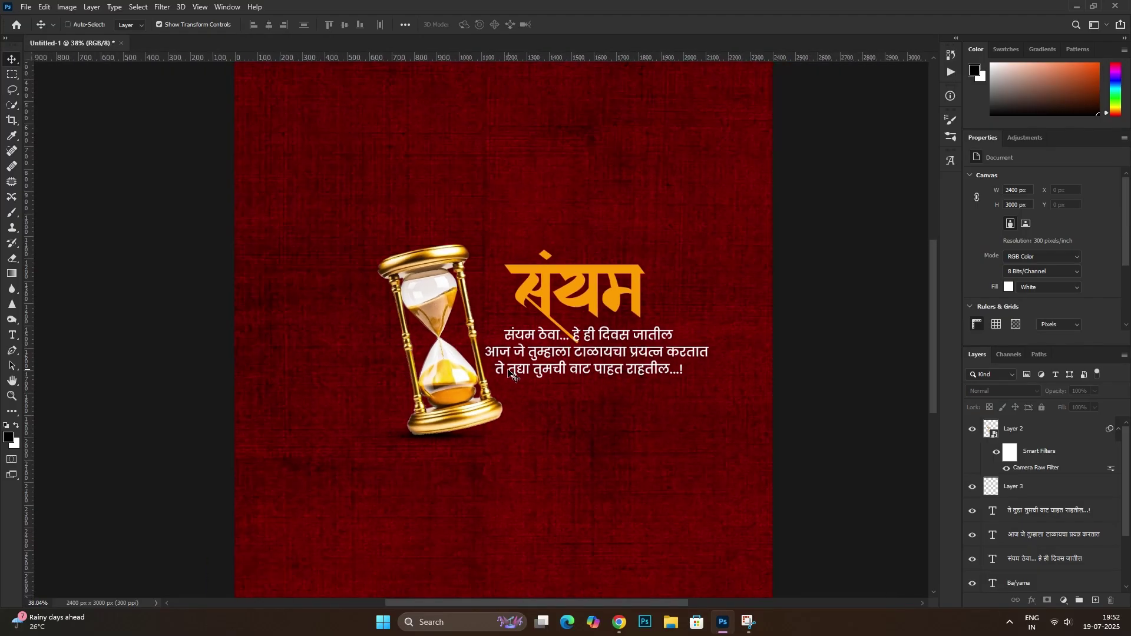
pyautogui.hscroll(3, 623, 348)
pyautogui.moveTo(606, 449); pyautogui.dragTo(471, 377)
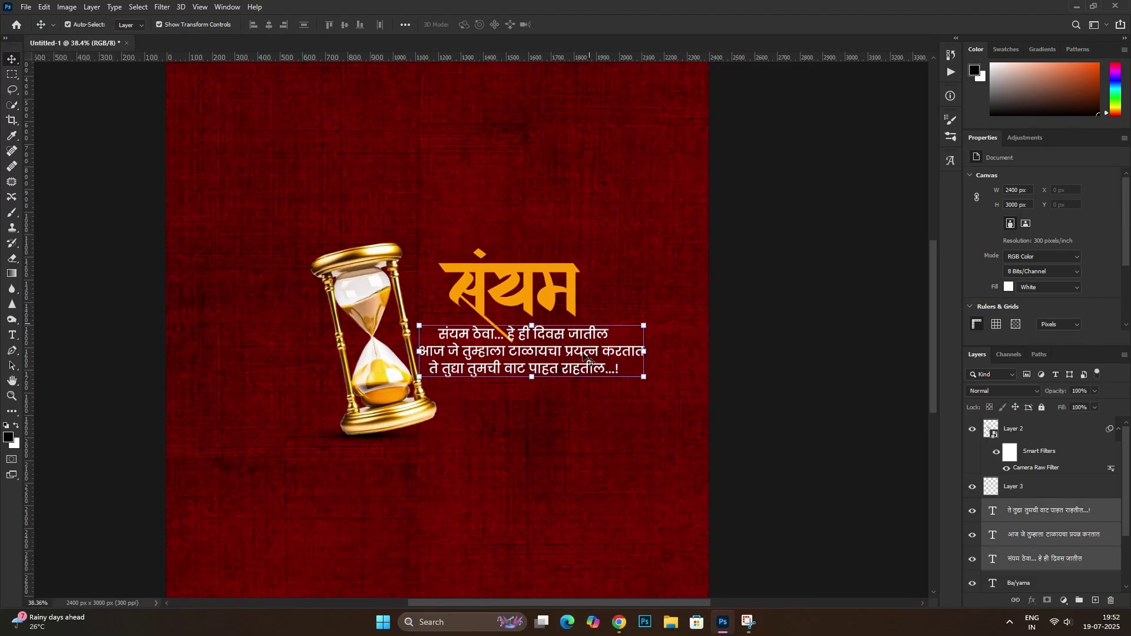
pyautogui.moveTo(585, 353)
pyautogui.mouseDown()
pyautogui.moveTo(604, 405)
pyautogui.moveTo(602, 473)
pyautogui.mouseUp()
# Set the संयम title in Infinity-36 and retype its broken first letter as a plain स
pyautogui.doubleClick(530, 300)
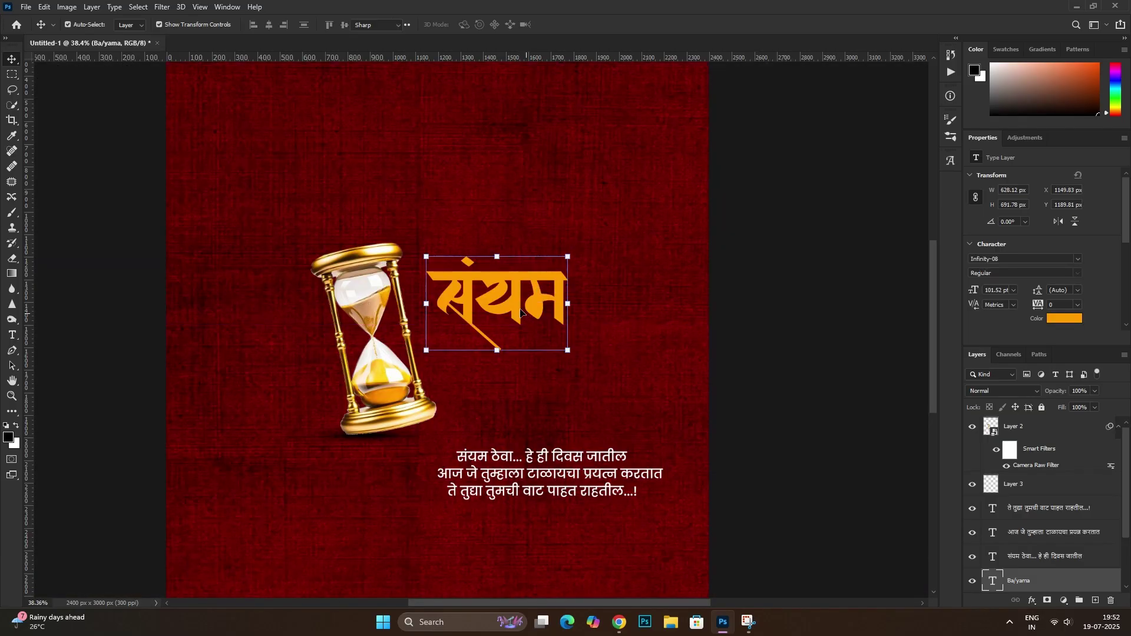
pyautogui.click(168, 26)
pyautogui.write('inf')
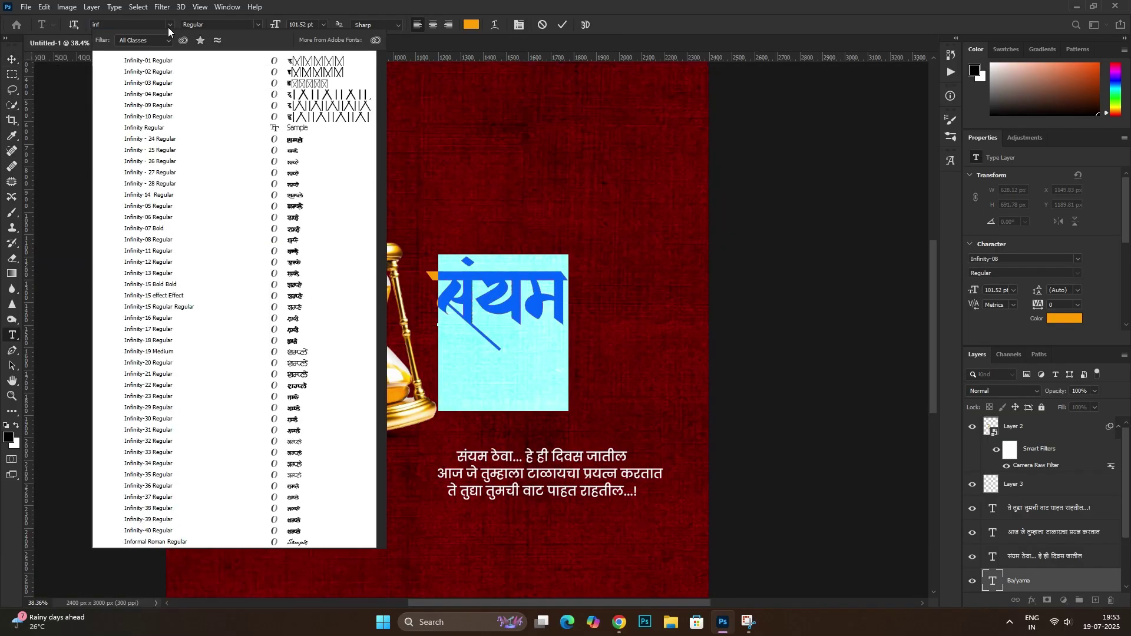
pyautogui.click(288, 487)
pyautogui.moveTo(487, 298); pyautogui.dragTo(453, 296)
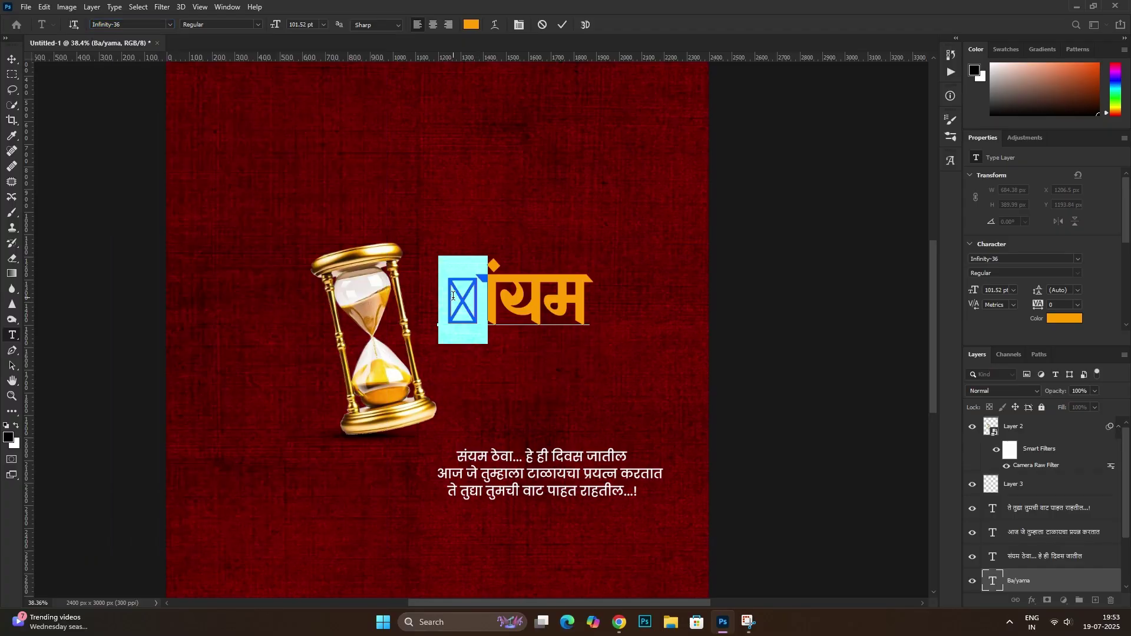
pyautogui.write('s')
pyautogui.hotkey('ctrl', 'Return')
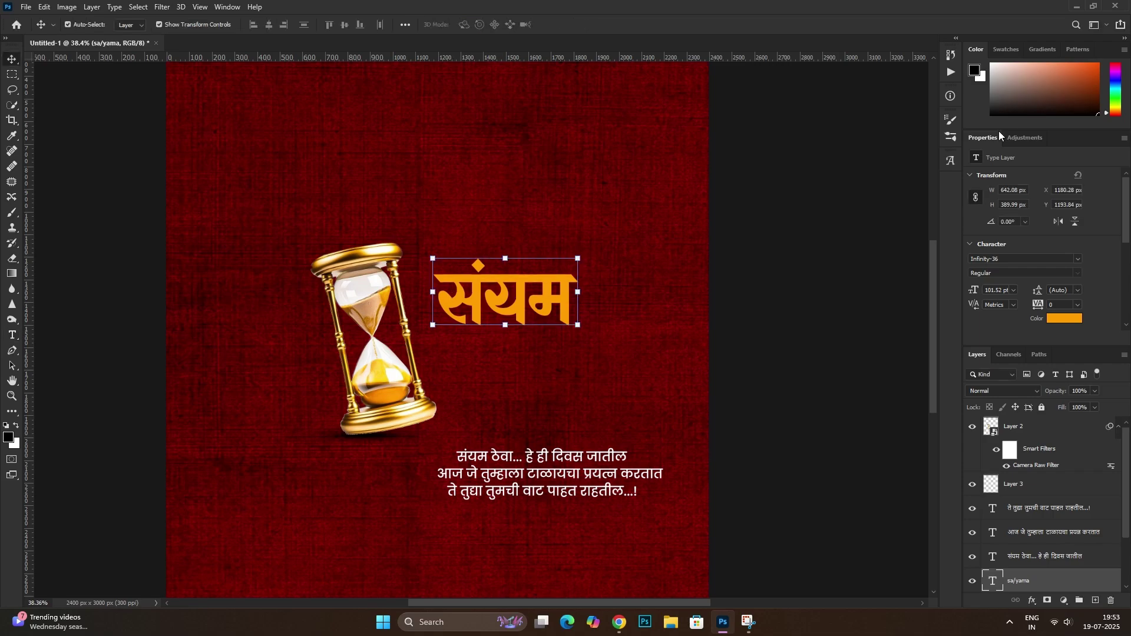
pyautogui.click(950, 161)
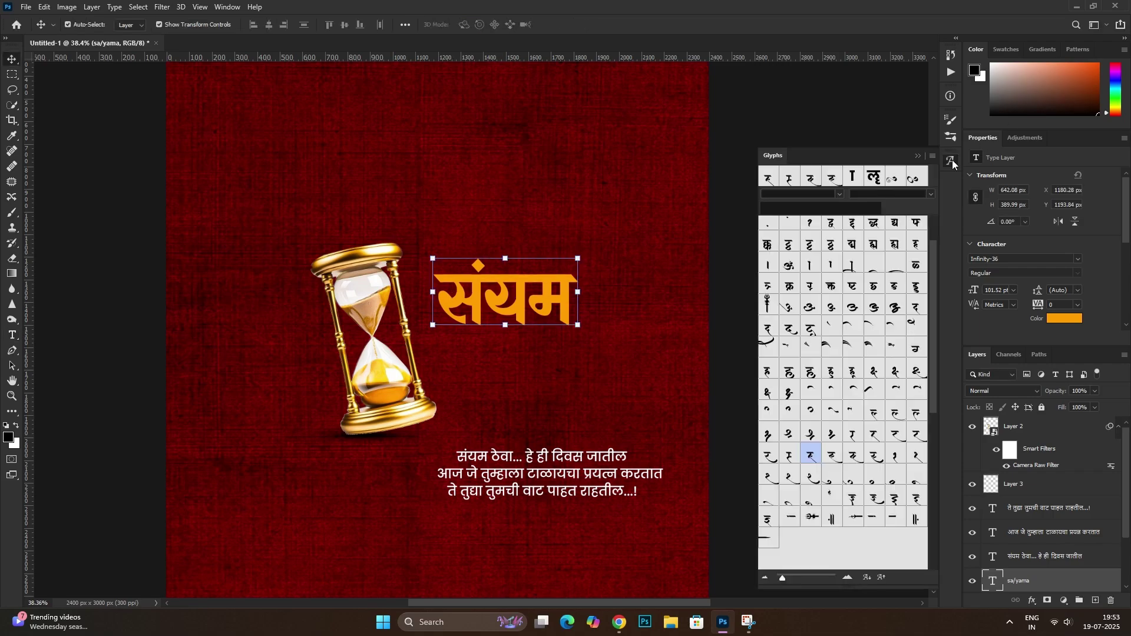
pyautogui.doubleClick(492, 309)
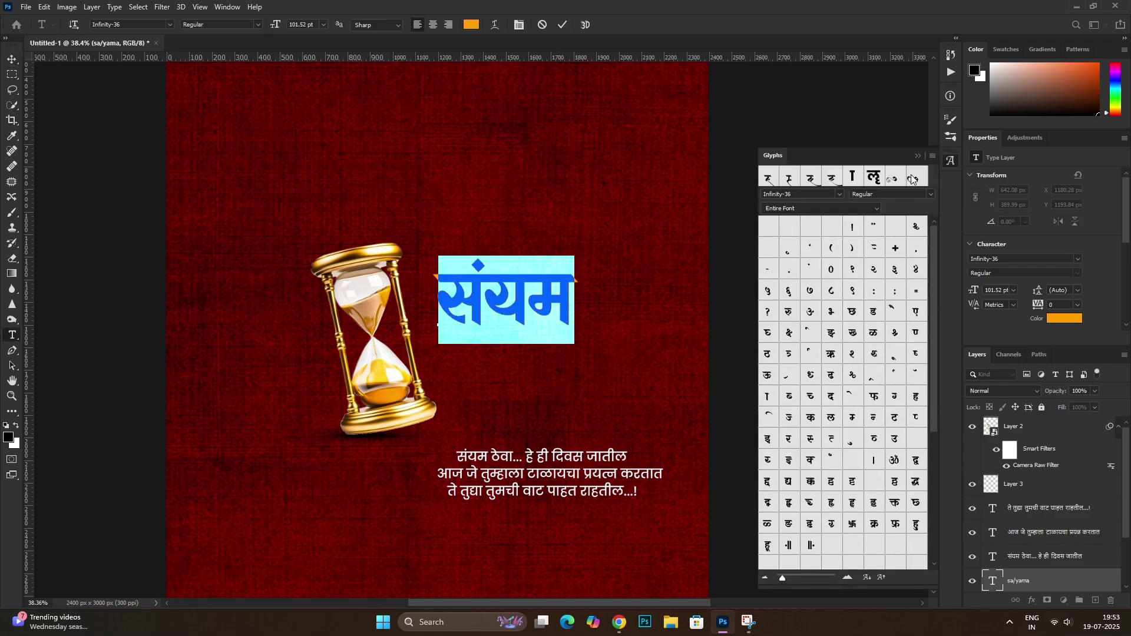
pyautogui.click(917, 156)
pyautogui.hotkey('ctrl', 'Return')
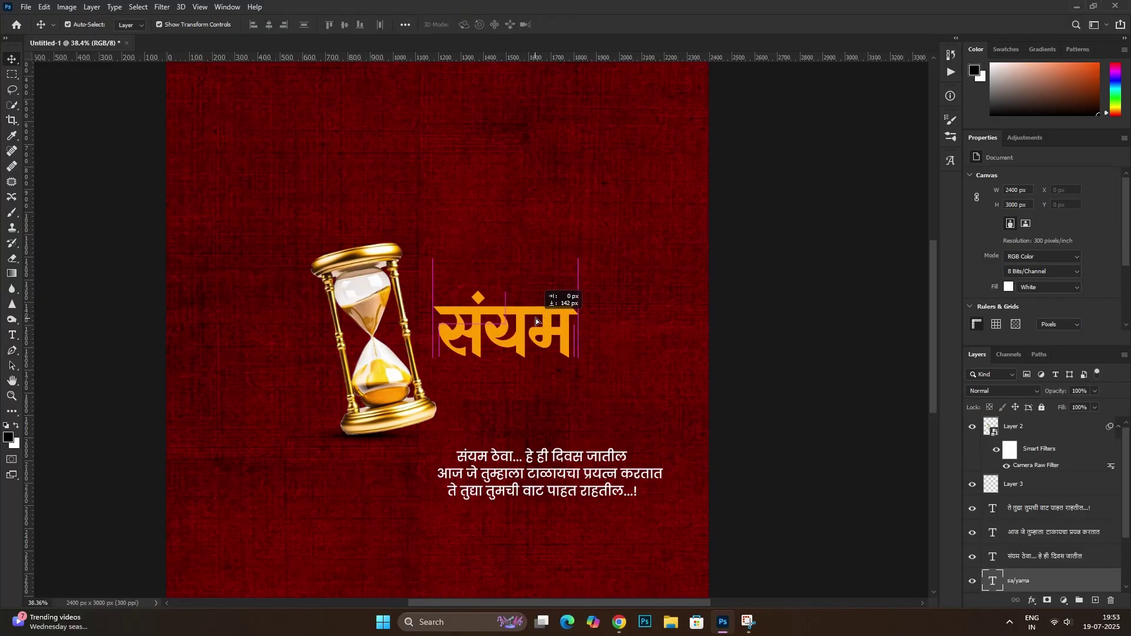
# Move the three subtitle lines up beneath the title, pushing the last line further down
pyautogui.click(546, 309)
pyautogui.scroll(3, 521, 434)
pyautogui.moveTo(521, 434); pyautogui.dragTo(713, 525)
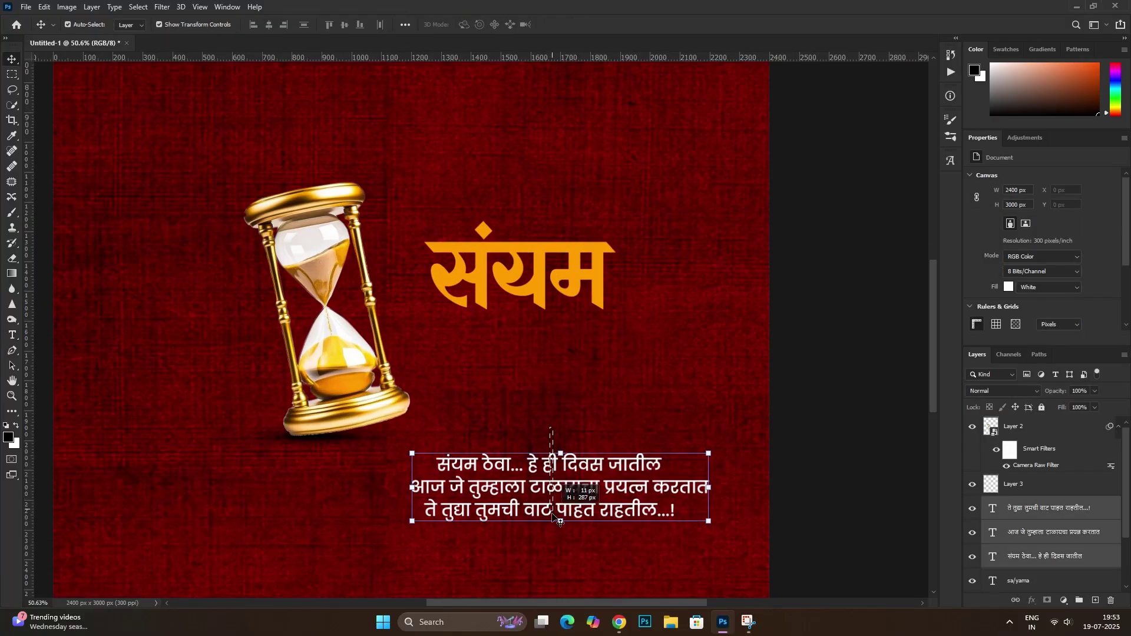
pyautogui.moveTo(566, 471); pyautogui.dragTo(565, 335)
pyautogui.click(561, 375)
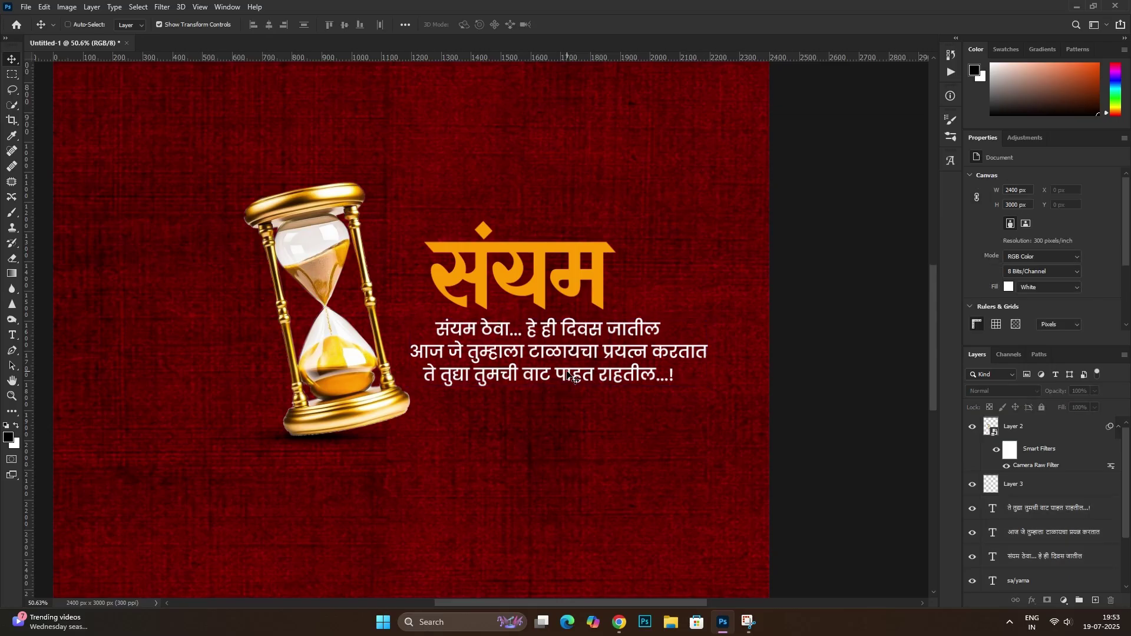
pyautogui.scroll(2, 560, 371)
pyautogui.moveTo(561, 375); pyautogui.dragTo(561, 474)
pyautogui.doubleClick(596, 352)
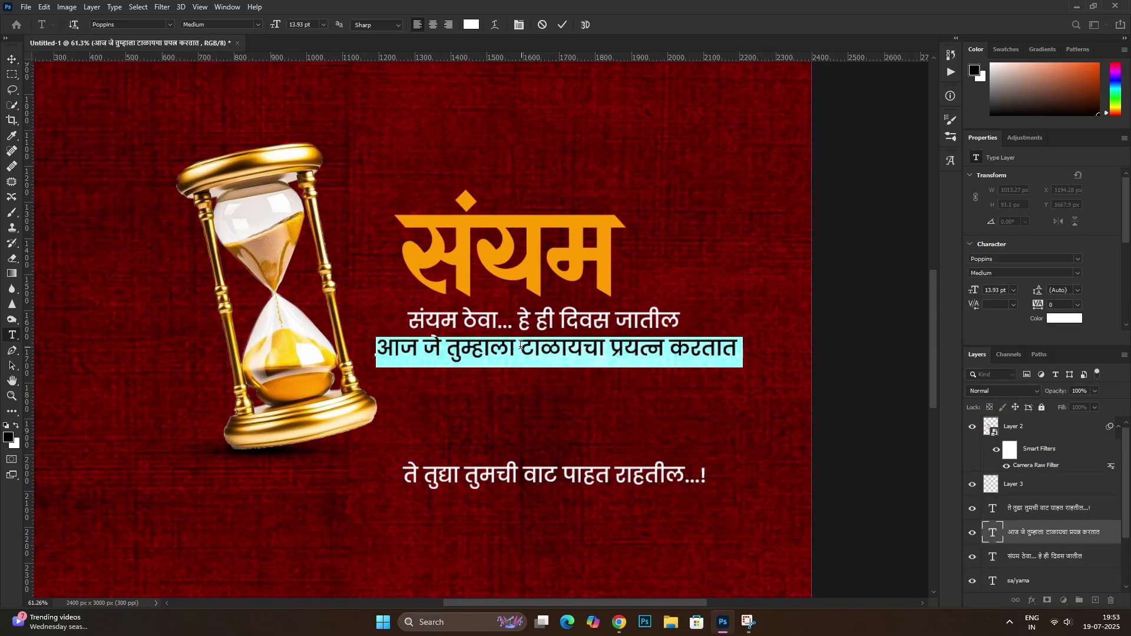
# Split the second subtitle line in two, placing the cut words on a copied layer beneath it
pyautogui.moveTo(520, 350); pyautogui.dragTo(741, 350)
pyautogui.hotkey('ctrl', 'c')
pyautogui.press('BackSpace')
pyautogui.hotkey('ctrl', 'Return')
pyautogui.moveTo(462, 356); pyautogui.dragTo(462, 412)
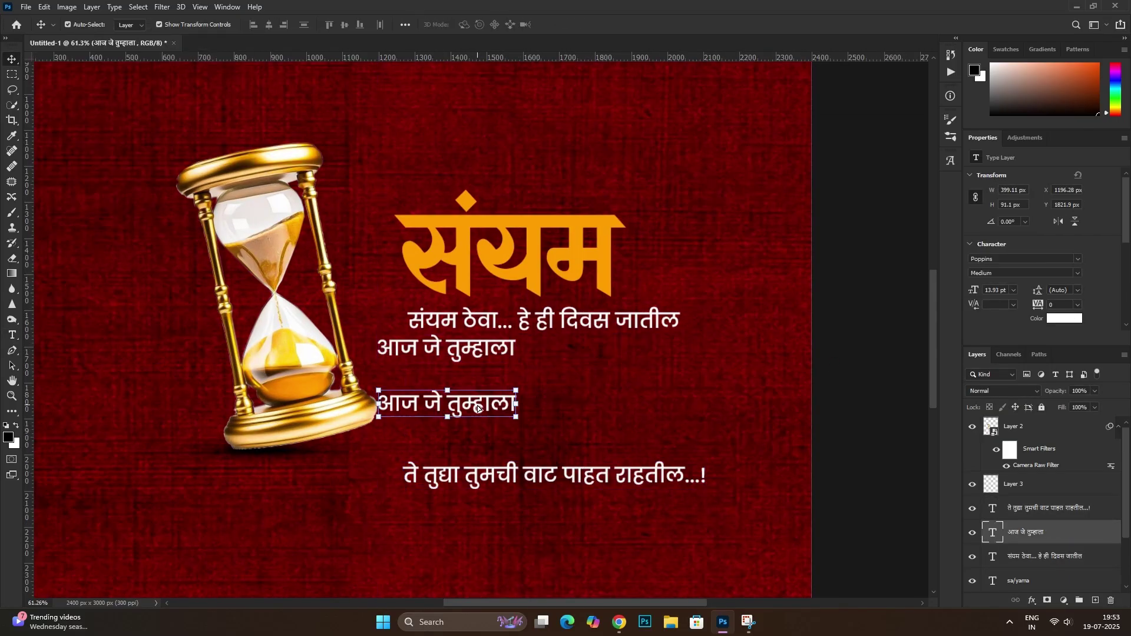
pyautogui.doubleClick(462, 406)
pyautogui.hotkey('ctrl', 'v')
pyautogui.hotkey('ctrl', 'Return')
pyautogui.moveTo(479, 353)
pyautogui.mouseDown()
pyautogui.moveTo(496, 394)
pyautogui.moveTo(482, 383)
pyautogui.mouseUp()
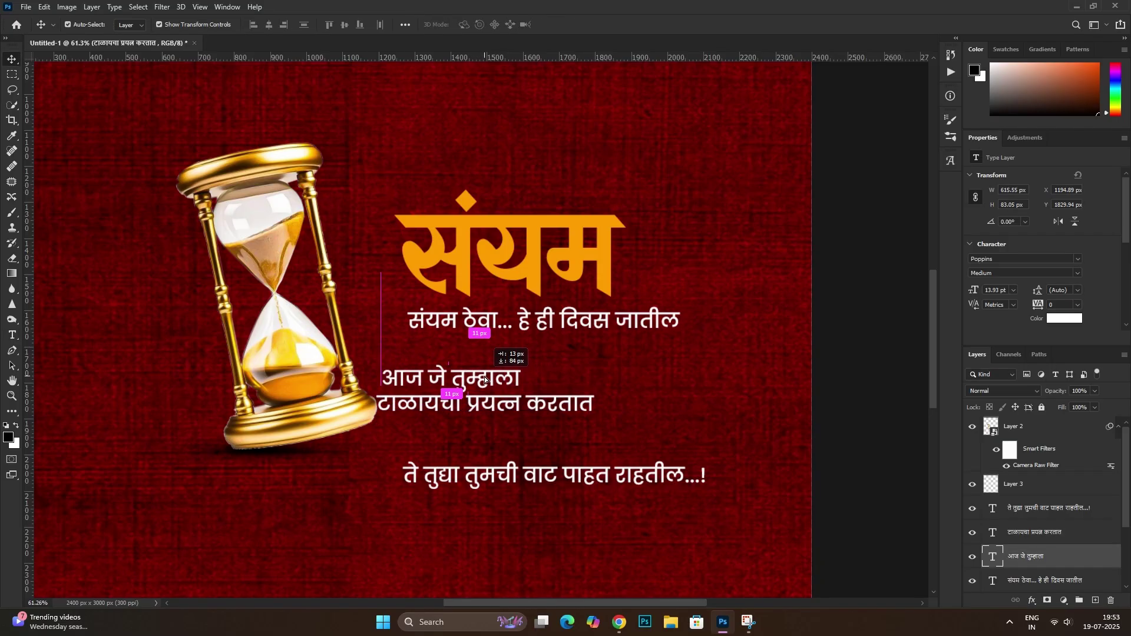
pyautogui.keyDown('shift'); pyautogui.click(554, 406); pyautogui.keyUp('shift')
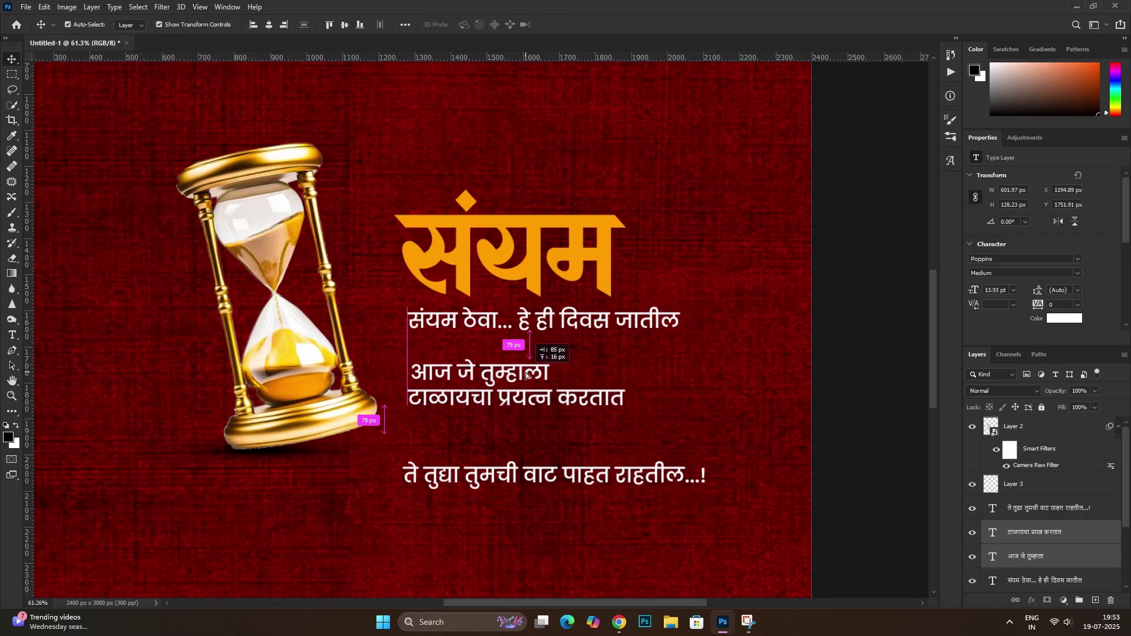
pyautogui.moveTo(553, 406); pyautogui.dragTo(580, 394)
pyautogui.moveTo(546, 315); pyautogui.dragTo(543, 340)
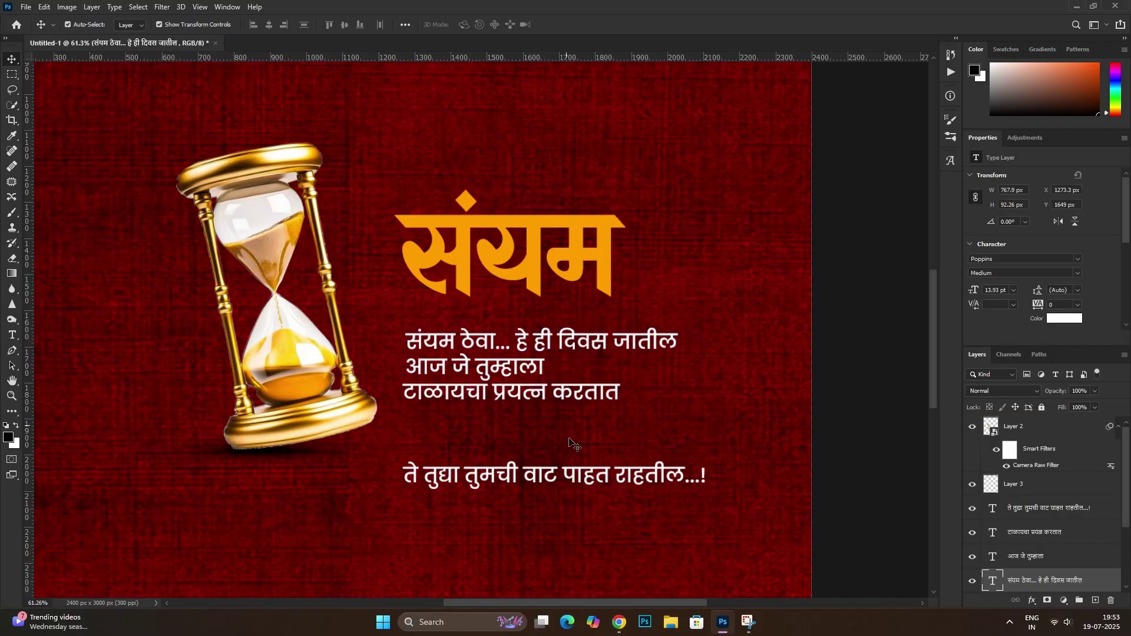
# Cut 'पाहत राहतील…!' from the bottom line and move the shortened line up
pyautogui.click(566, 474)
pyautogui.doubleClick(563, 474)
pyautogui.moveTo(563, 474); pyautogui.dragTo(731, 467)
pyautogui.hotkey('ctrl', 'c')
pyautogui.press('BackSpace')
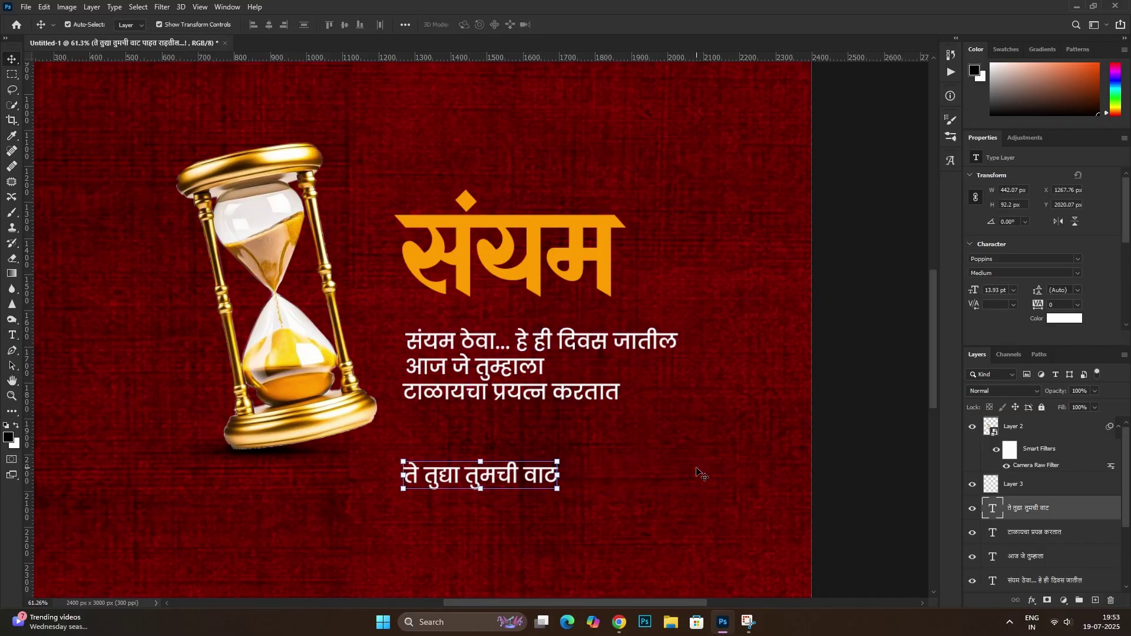
pyautogui.hotkey('ctrl', 'Return')
pyautogui.press('v')
pyautogui.moveTo(519, 482)
pyautogui.mouseDown()
pyautogui.moveTo(521, 426)
pyautogui.moveTo(516, 455)
pyautogui.mouseUp()
# Paste 'पाहत राहतील…!' into a copied layer as the fifth line
pyautogui.doubleClick(513, 453)
pyautogui.hotkey('ctrl', 'a')
pyautogui.hotkey('ctrl', 'v')
pyautogui.hotkey('ctrl', 'Return')
pyautogui.press('v')
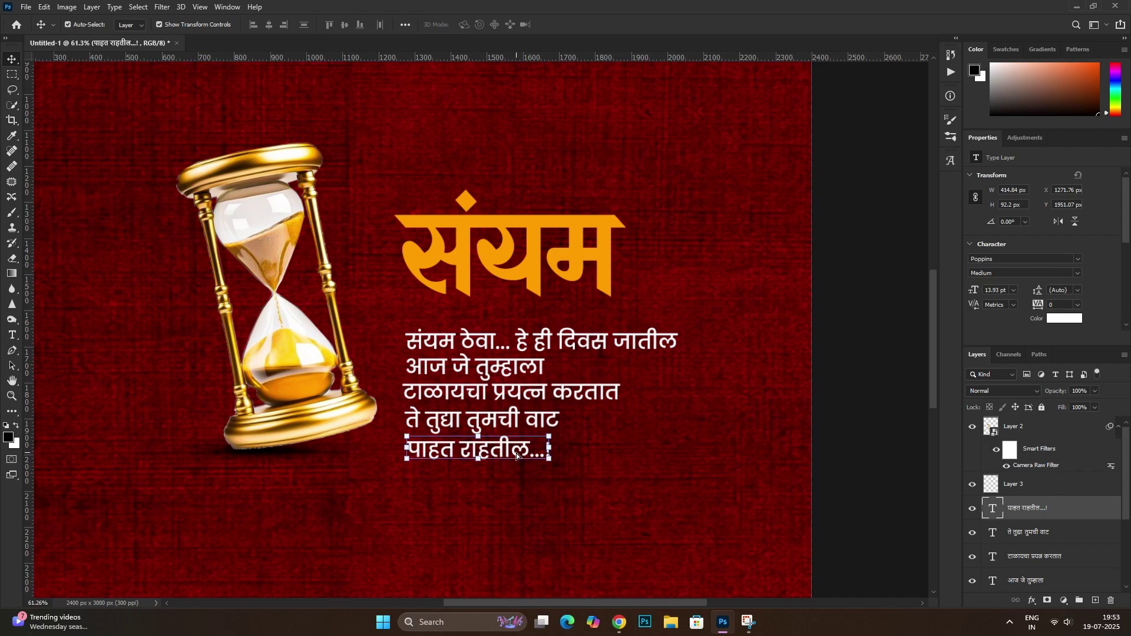
pyautogui.click(513, 362)
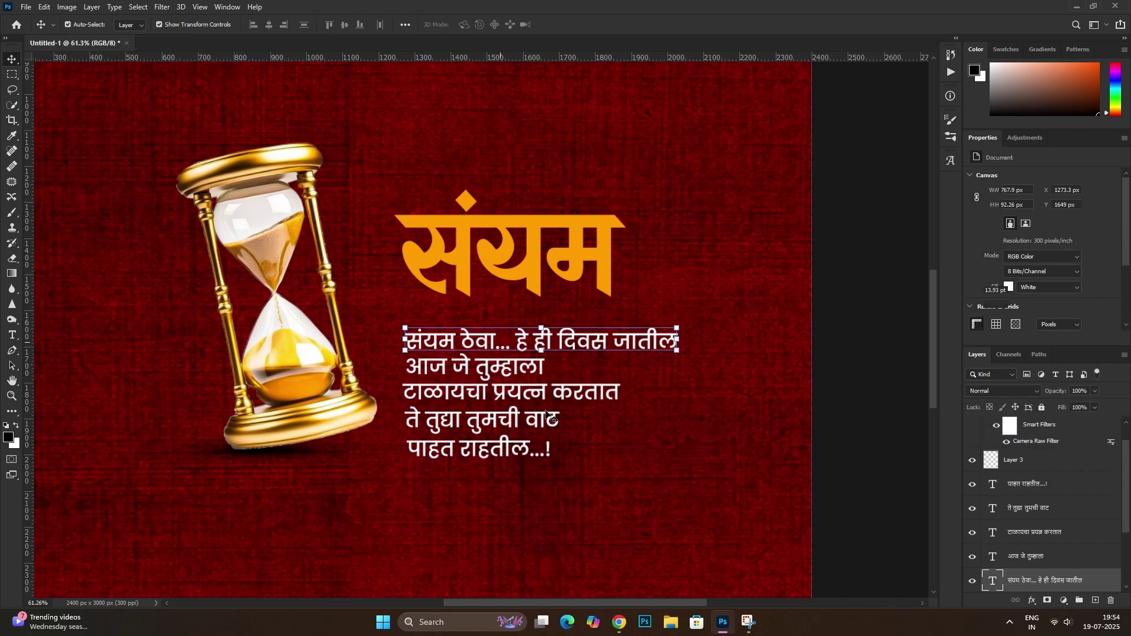
# Even out the vertical spacing of the five subtitle lines
pyautogui.moveTo(501, 325); pyautogui.dragTo(501, 321)
pyautogui.click(497, 374)
pyautogui.moveTo(498, 376); pyautogui.dragTo(530, 391)
pyautogui.hotkey('alt', ']')
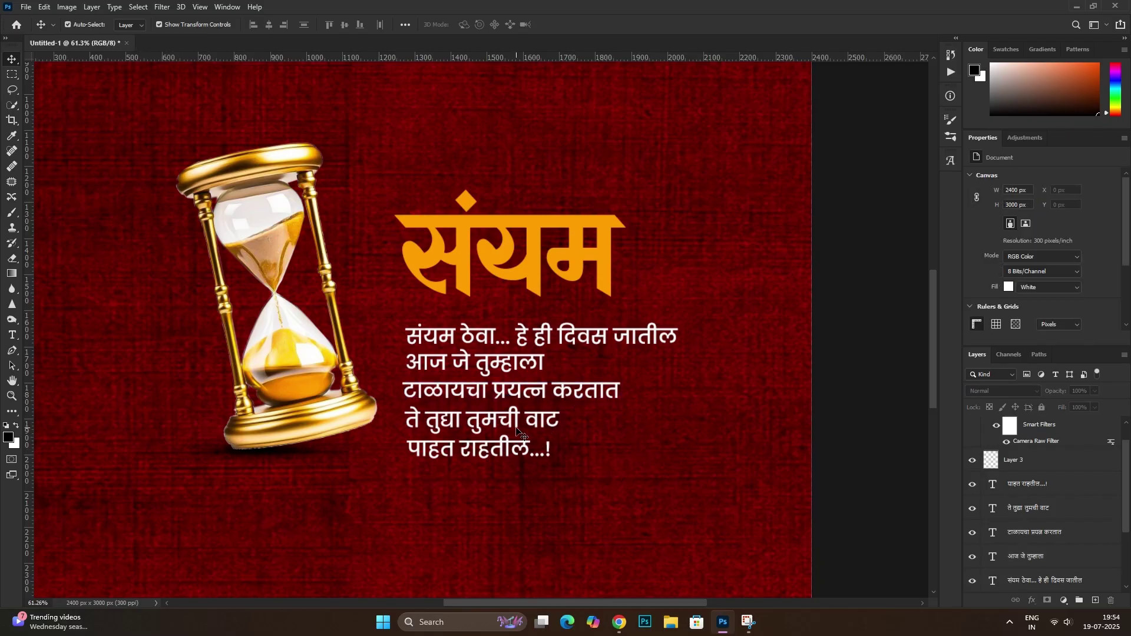
pyautogui.click(424, 336)
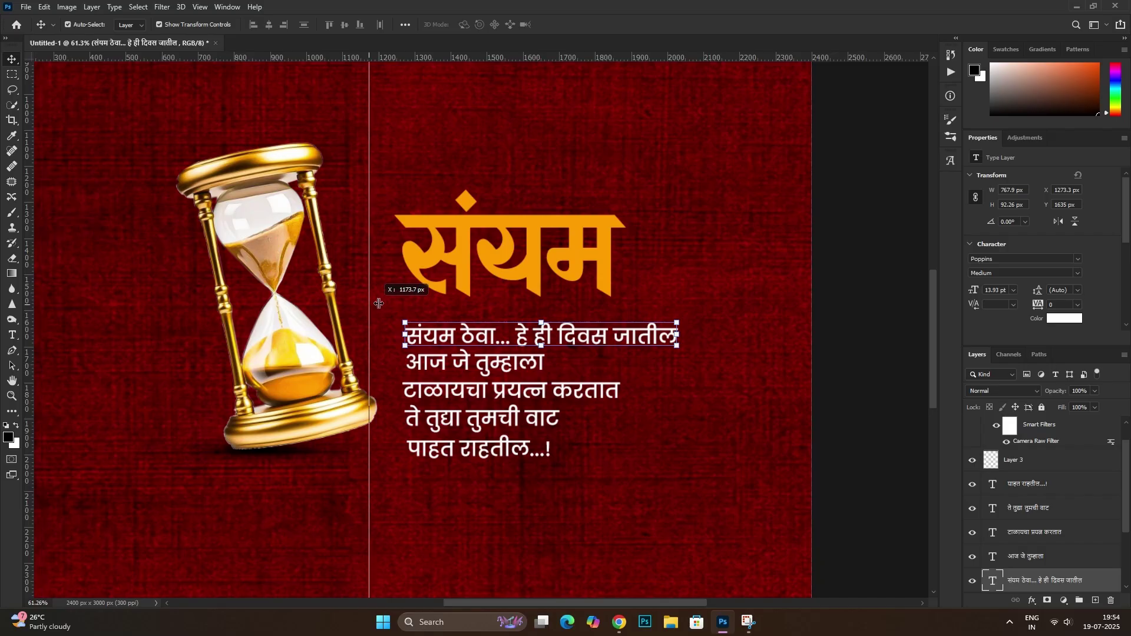
# Left-align each subtitle line to a vertical guide at the text's left edge
pyautogui.moveTo(44, 238); pyautogui.dragTo(405, 236)
pyautogui.scroll(5, 464, 427)
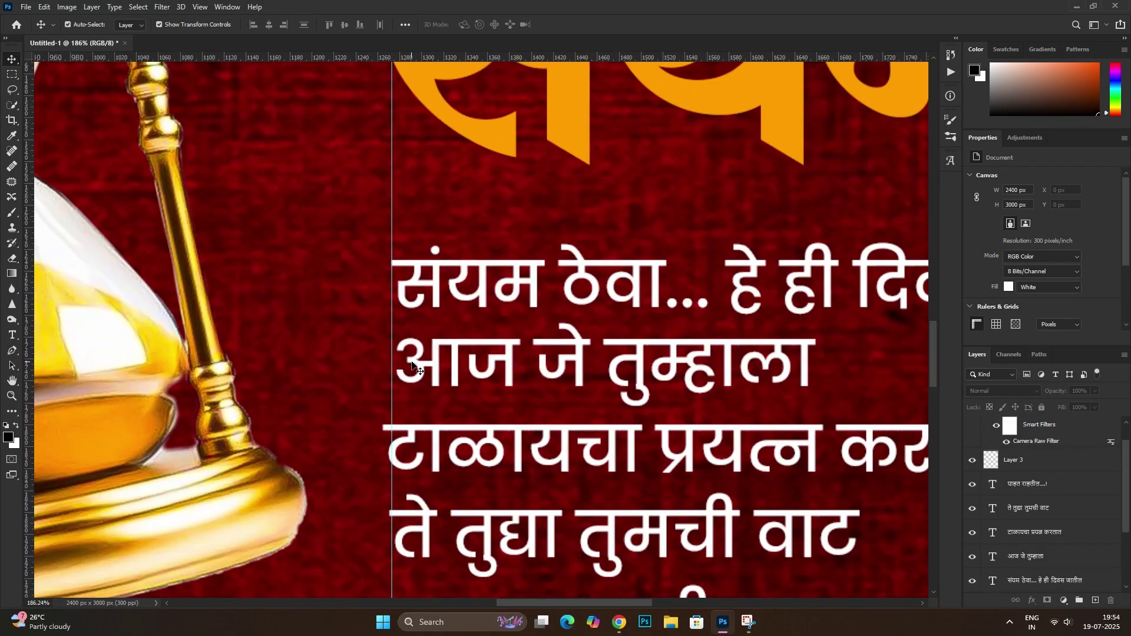
pyautogui.click(364, 290)
pyautogui.moveTo(364, 290); pyautogui.dragTo(374, 290)
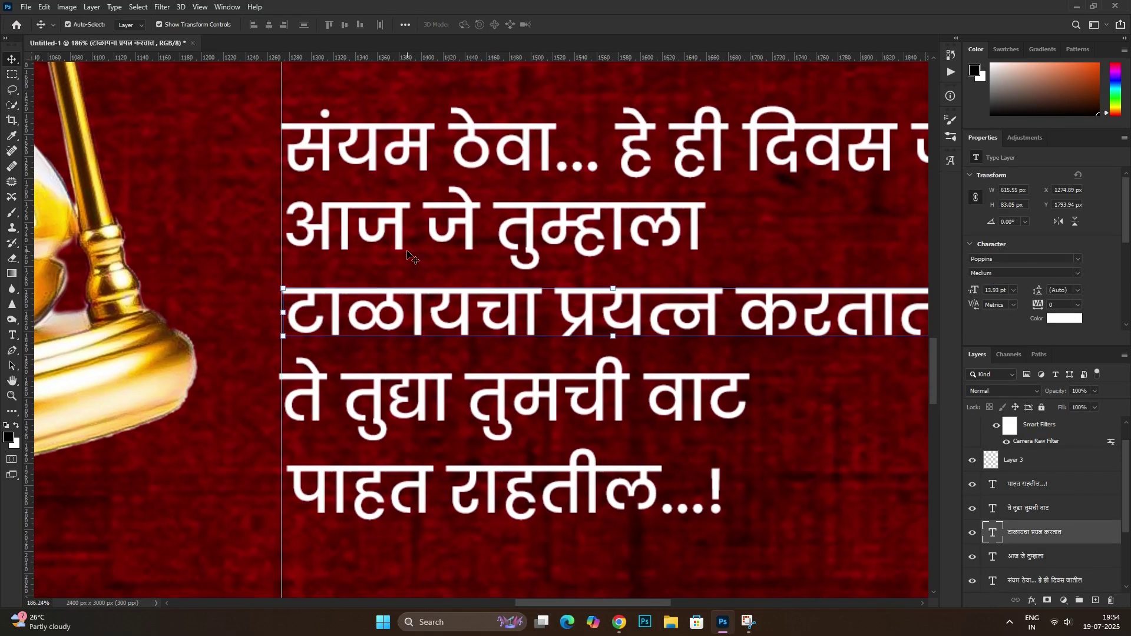
pyautogui.moveTo(331, 230); pyautogui.dragTo(328, 231)
pyautogui.moveTo(354, 401); pyautogui.dragTo(358, 401)
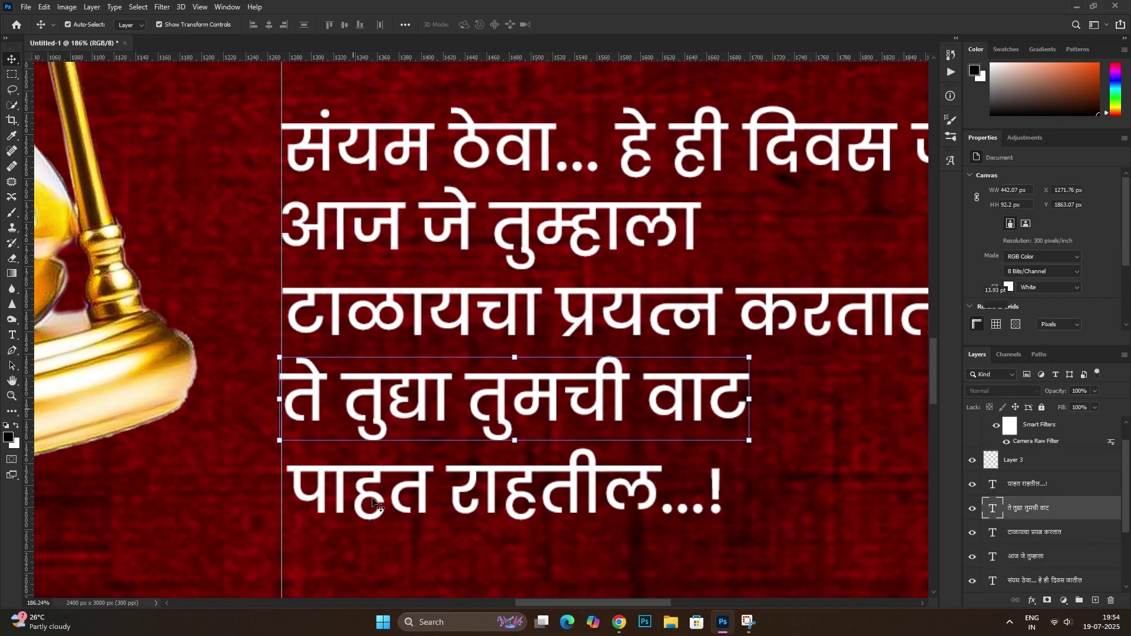
pyautogui.moveTo(364, 490); pyautogui.dragTo(360, 490)
pyautogui.click(271, 452)
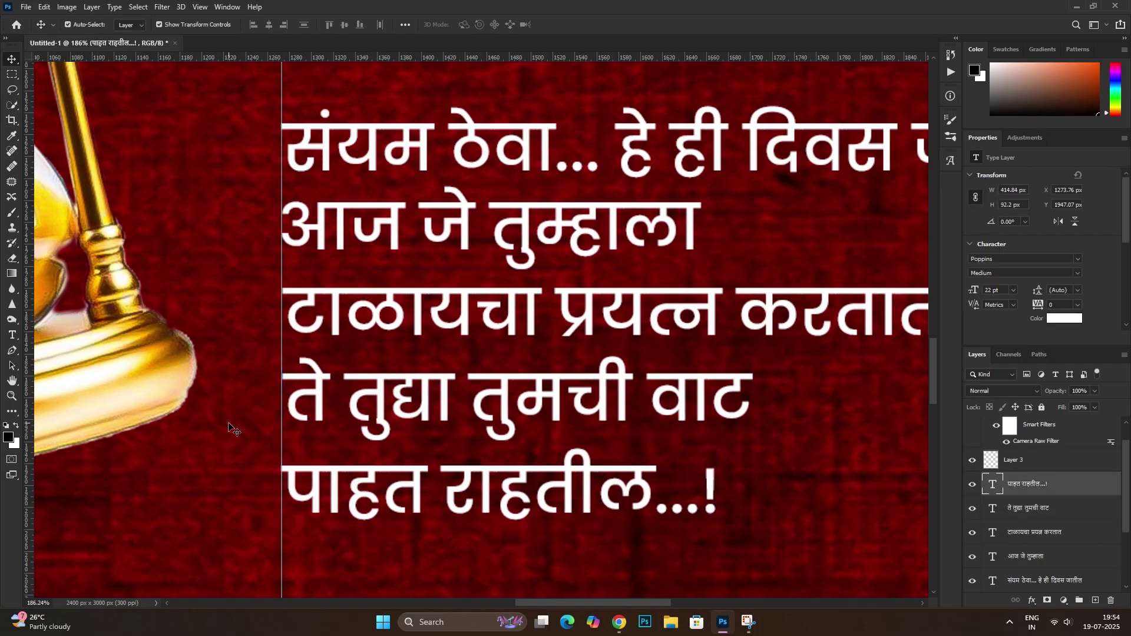
# Remove the guide and move all five lines up slightly as one block
pyautogui.scroll(-5, 285, 491)
pyautogui.moveTo(267, 475); pyautogui.dragTo(26, 466)
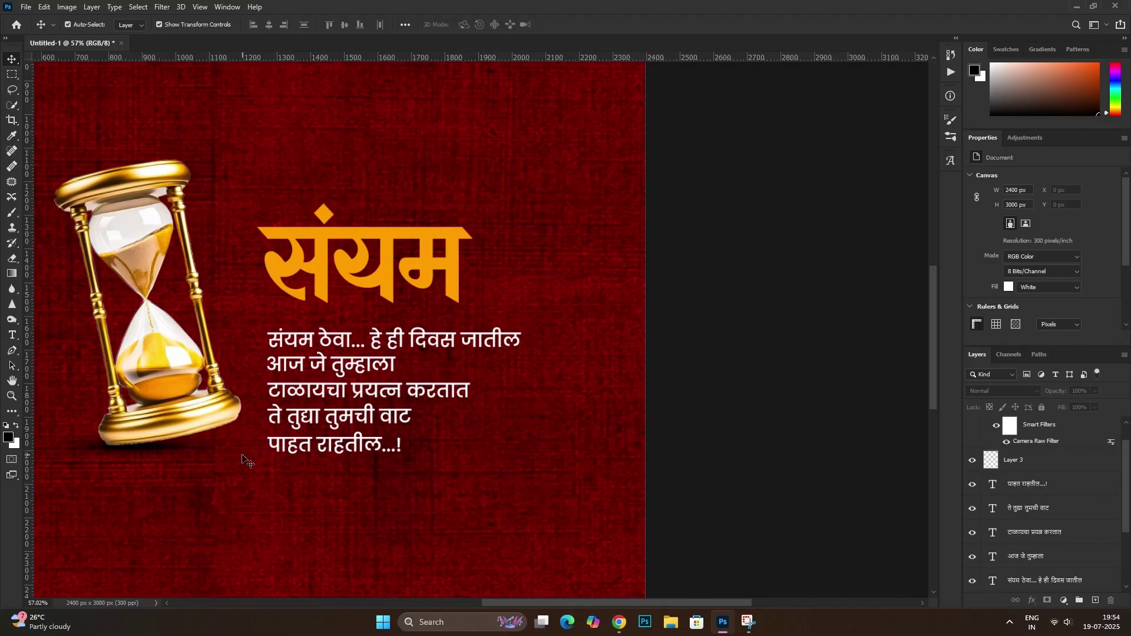
pyautogui.scroll(-3, 413, 354)
pyautogui.scroll(2, 624, 517)
pyautogui.moveTo(625, 517); pyautogui.dragTo(589, 348)
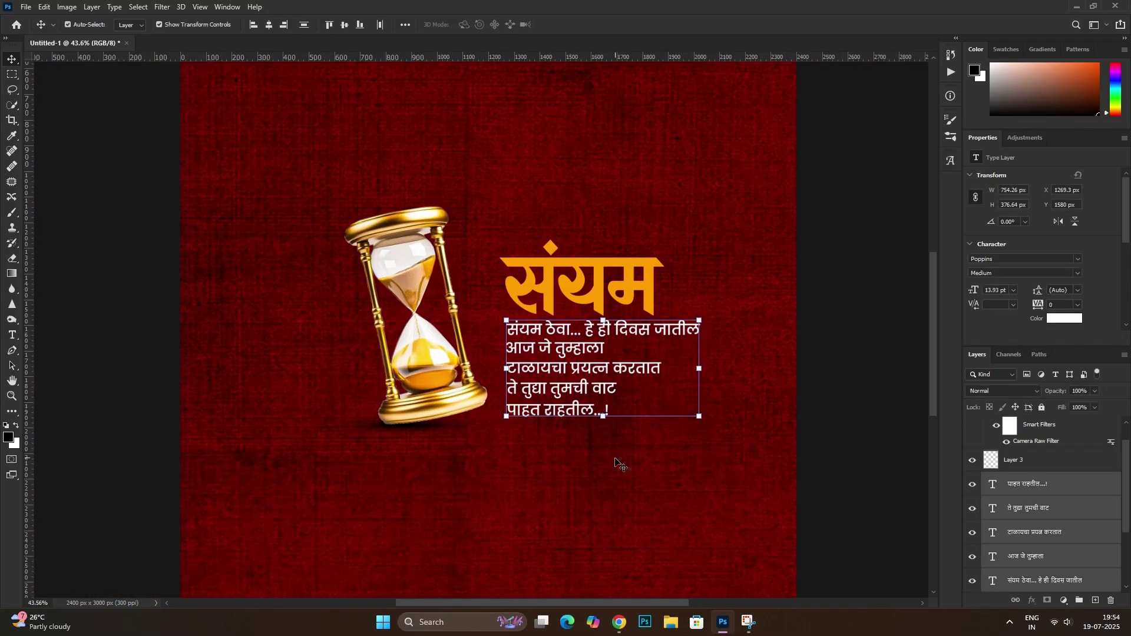
pyautogui.click(610, 478)
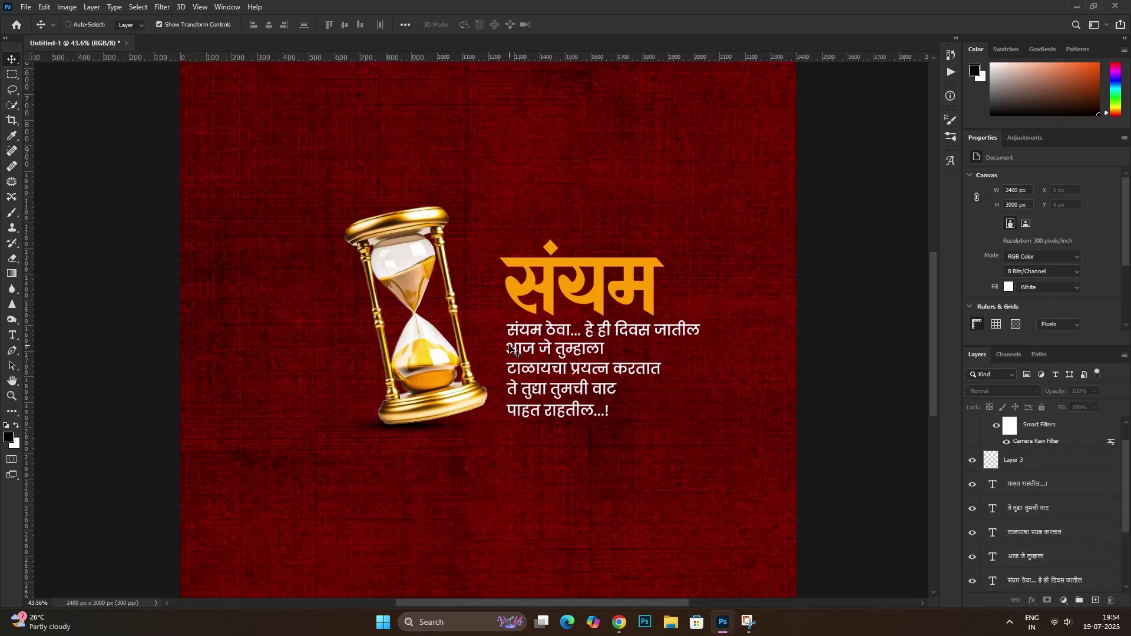
pyautogui.scroll(-2, 510, 348)
pyautogui.scroll(2, 437, 300)
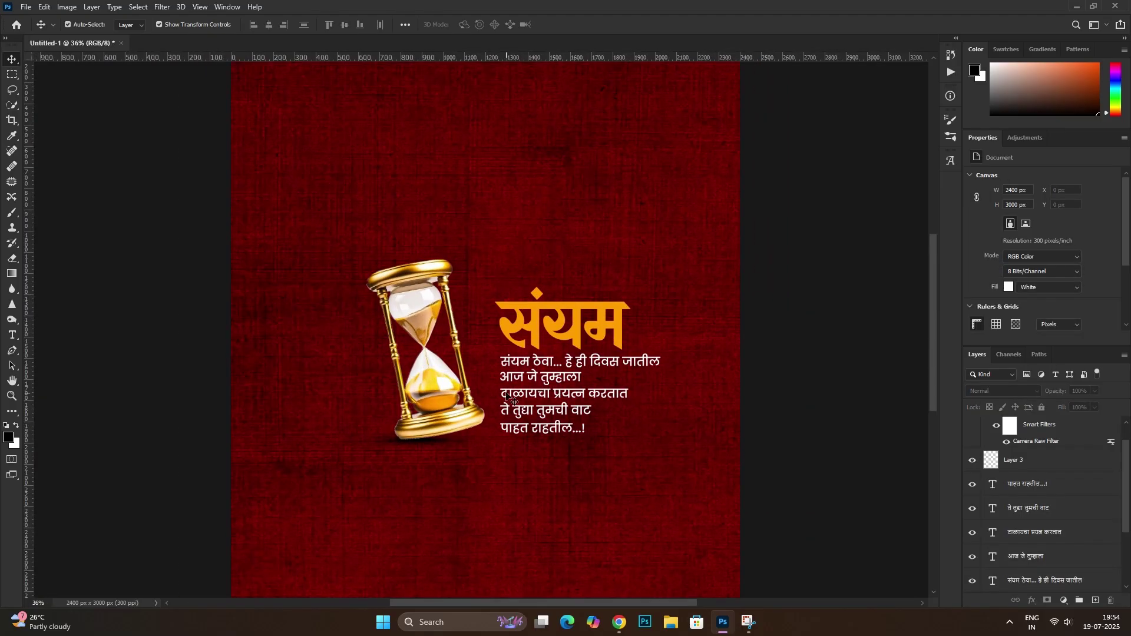
# Duplicate the hourglass layer and select the original beneath the copy
pyautogui.scroll(-2, 408, 348)
pyautogui.click(433, 347)
pyautogui.scroll(2, 398, 348)
pyautogui.scroll(1, 424, 353)
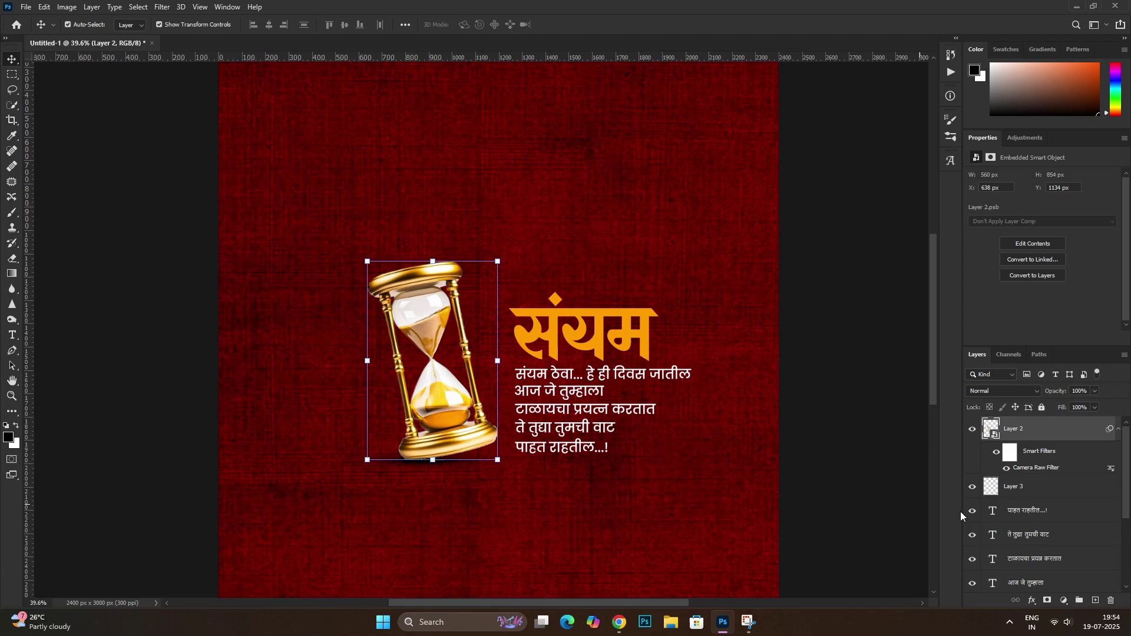
pyautogui.rightClick(1048, 431)
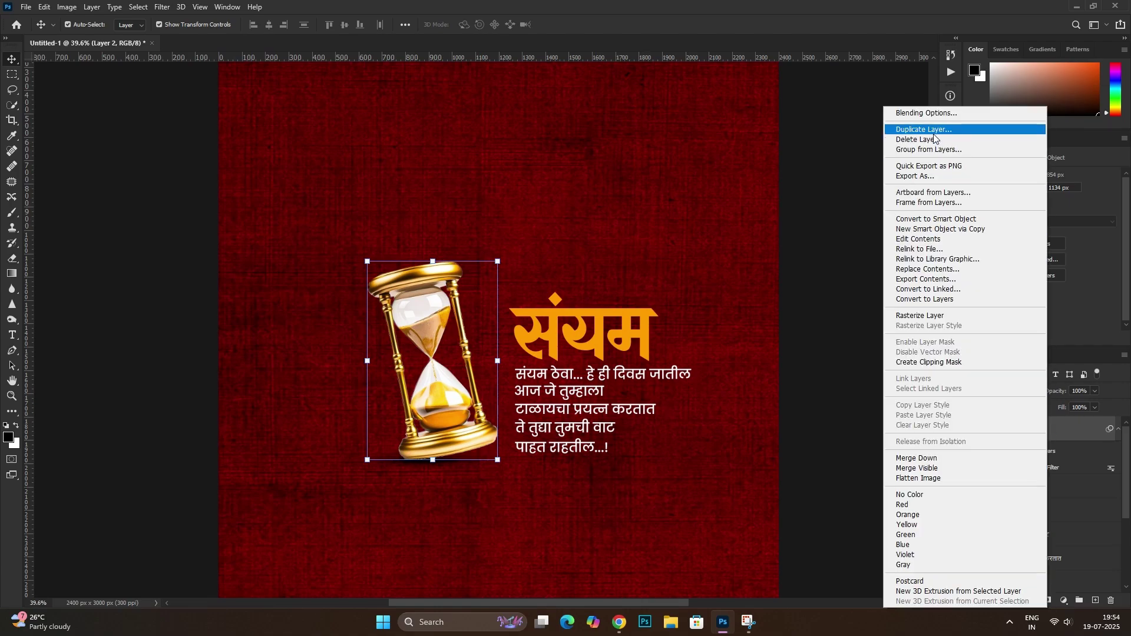
pyautogui.click(948, 126)
pyautogui.click(663, 172)
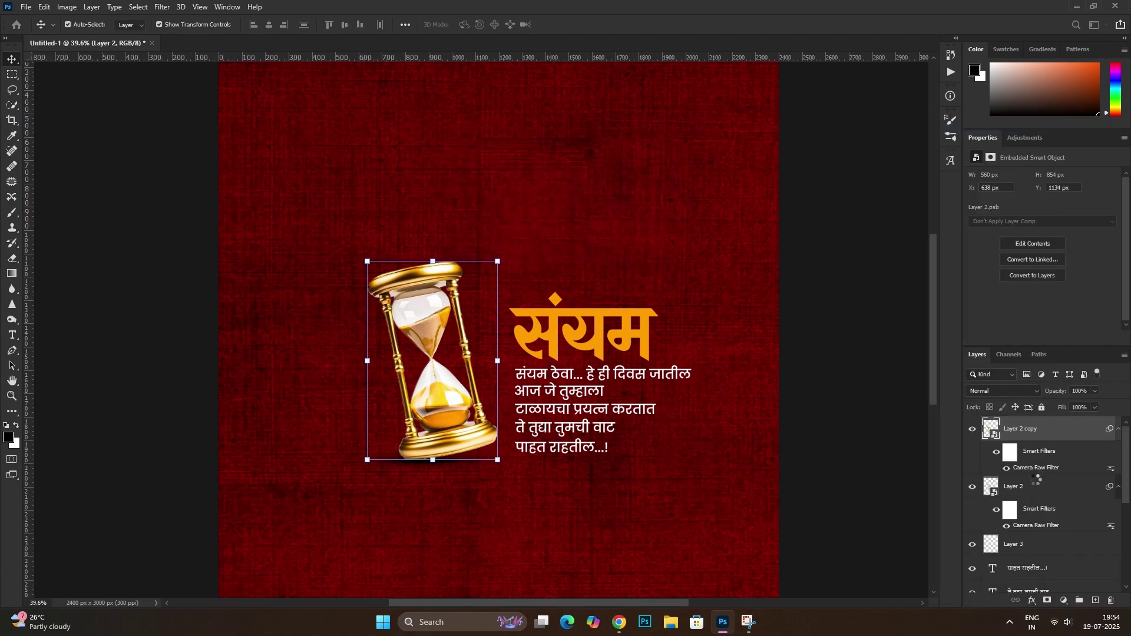
pyautogui.hotkey('alt', '[')
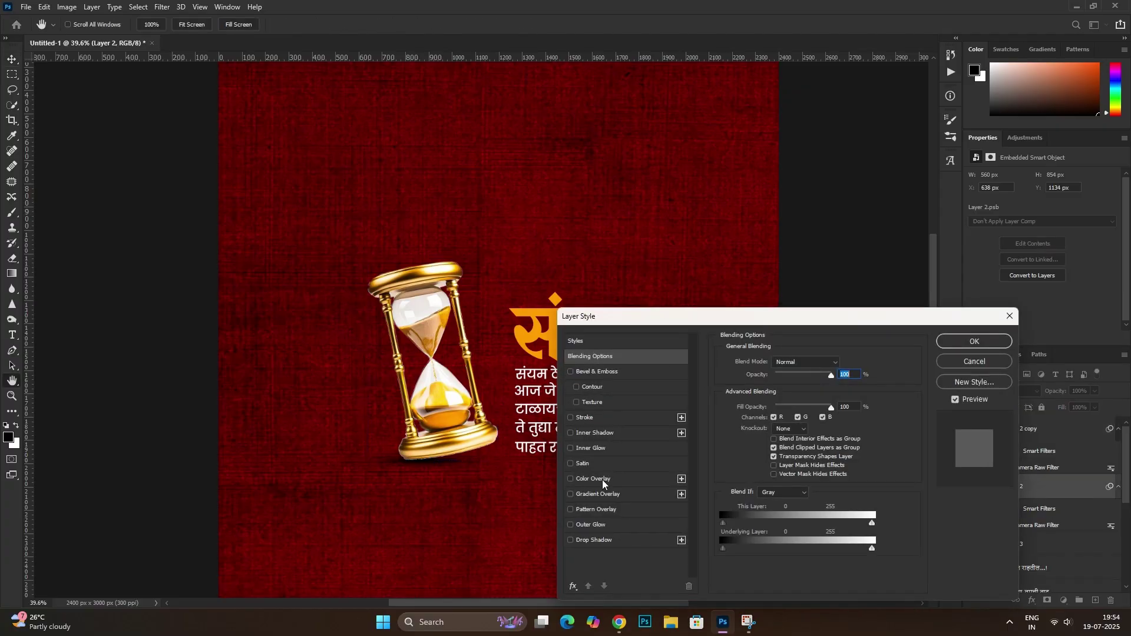
# Give the lower hourglass a dark grey #5e5454 Color Overlay
pyautogui.click(603, 479)
pyautogui.click(842, 363)
pyautogui.click(631, 497)
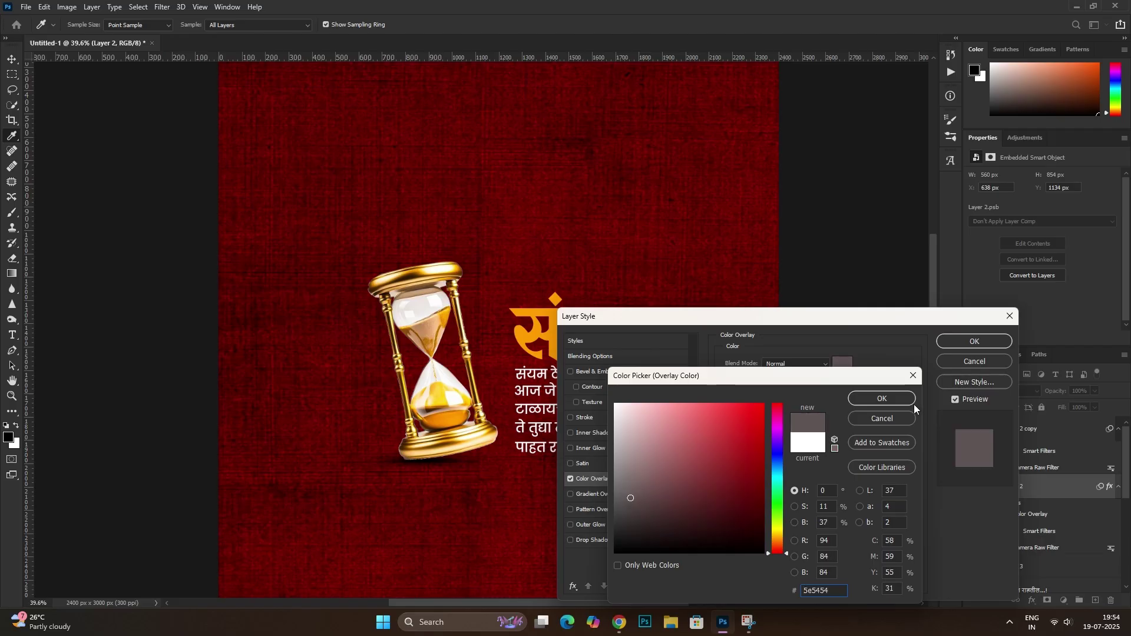
pyautogui.click(912, 401)
pyautogui.click(970, 345)
pyautogui.hotkey('ctrl', 't')
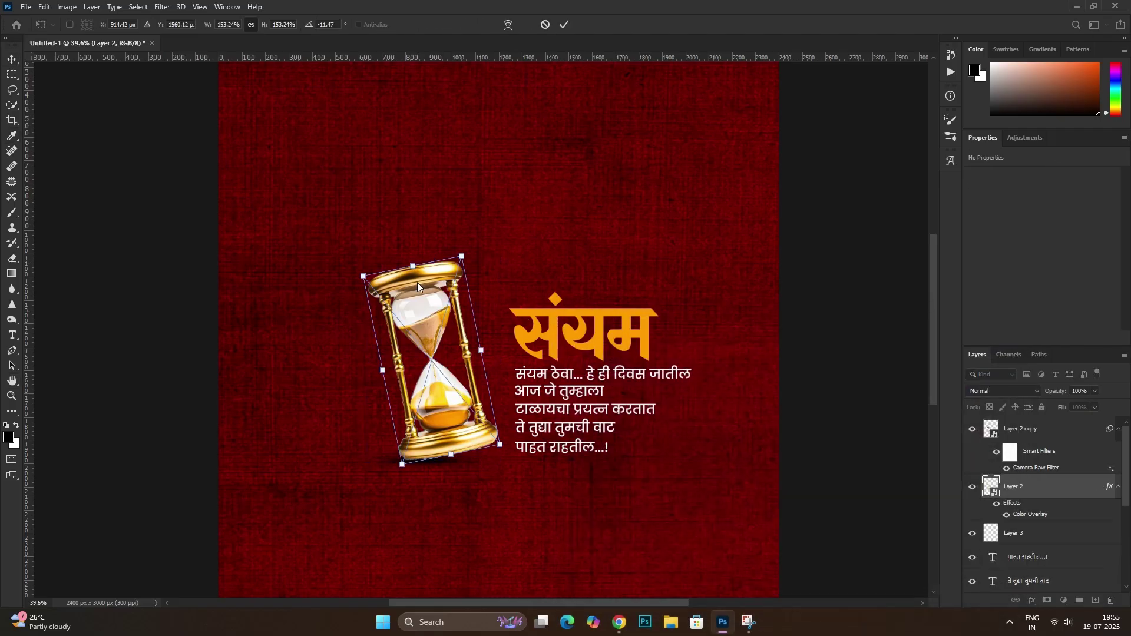
# Warp the grey hourglass copy so its top leans out to the left
pyautogui.rightClick(418, 283)
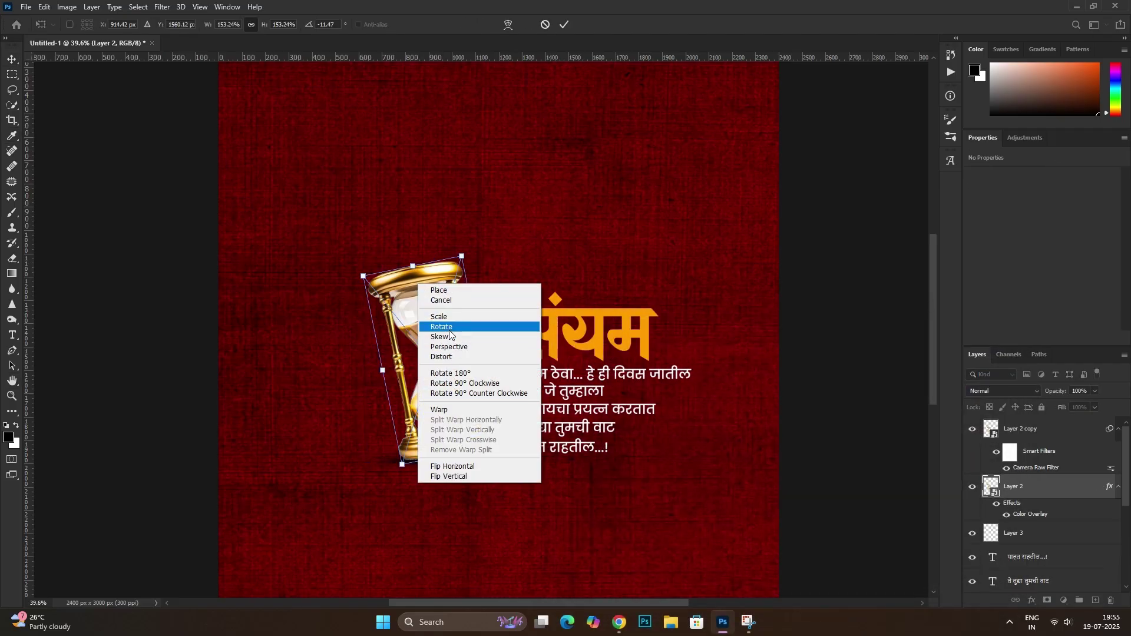
pyautogui.click(441, 409)
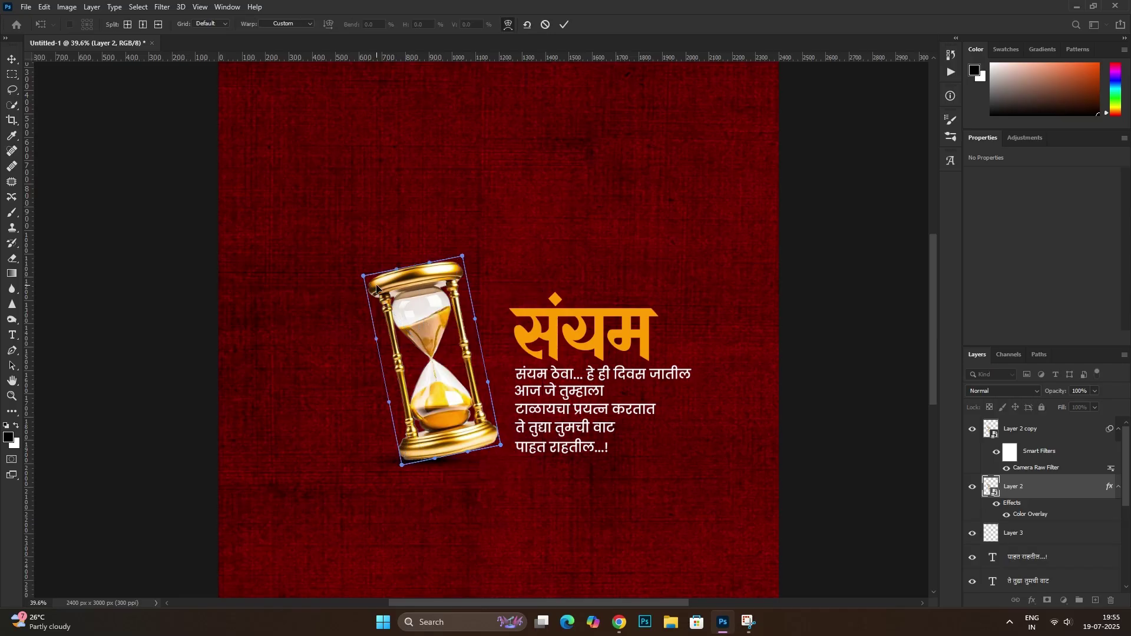
pyautogui.moveTo(365, 278); pyautogui.dragTo(351, 289)
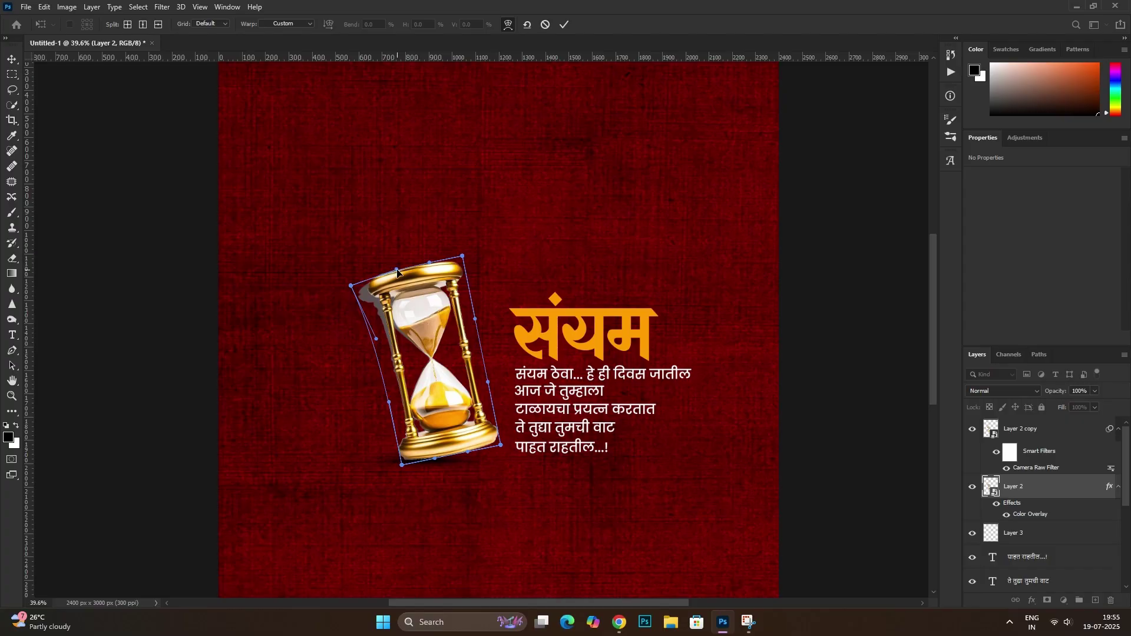
pyautogui.click(421, 309)
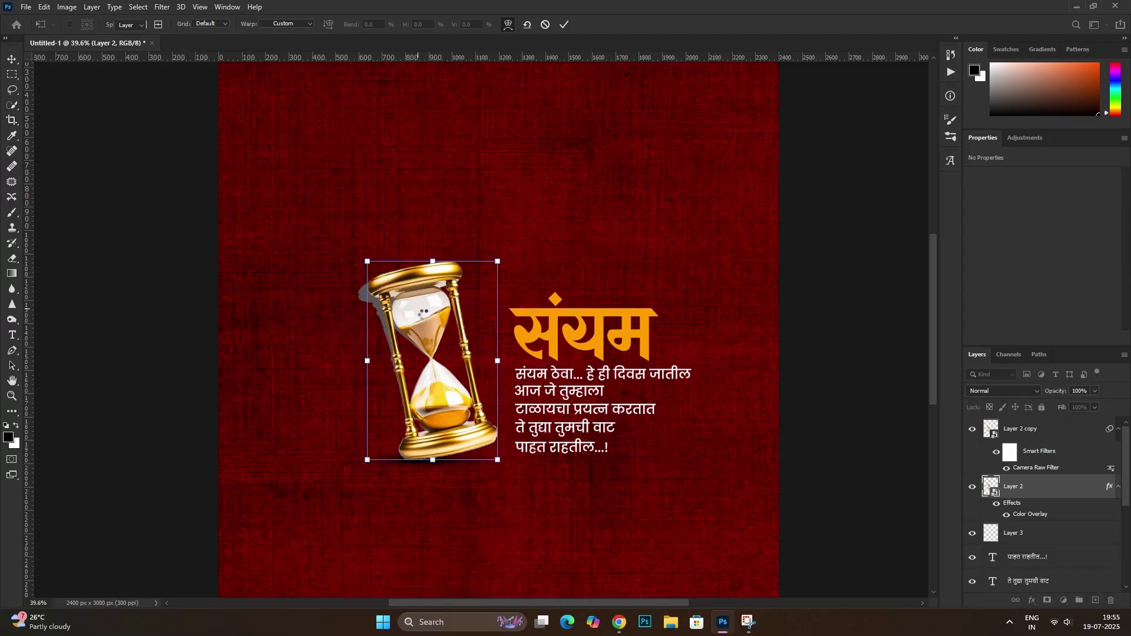
pyautogui.press('Return')
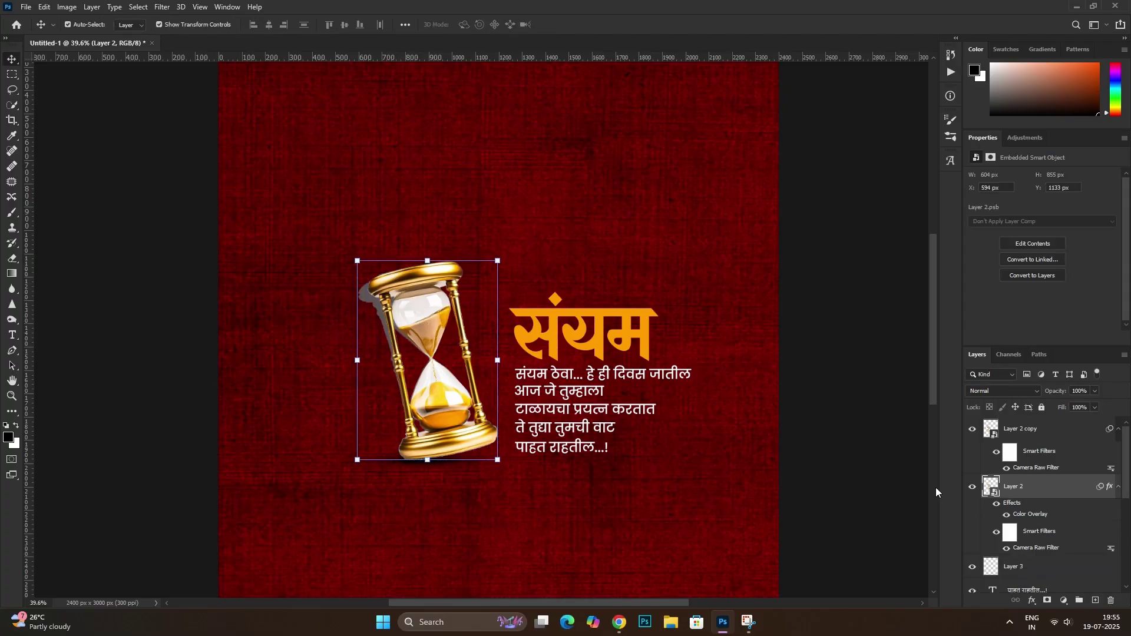
# Darken the shadow's Color Overlay to near-black #0c0a0a
pyautogui.doubleClick(1042, 508)
pyautogui.click(842, 361)
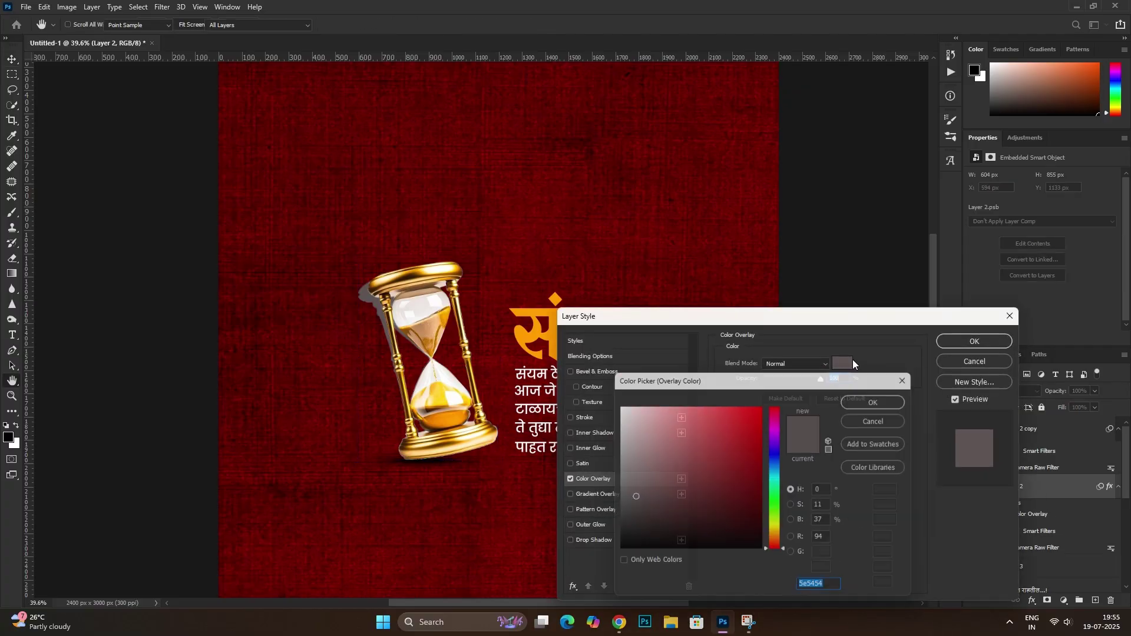
pyautogui.click(641, 506)
pyautogui.moveTo(641, 518); pyautogui.dragTo(644, 547)
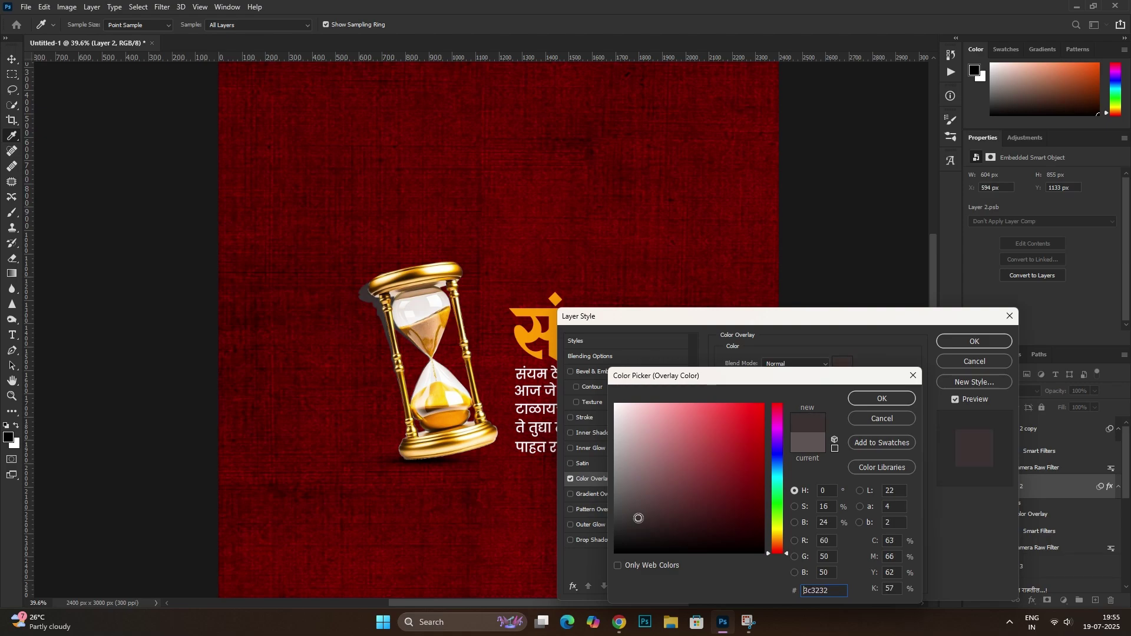
pyautogui.click(888, 399)
pyautogui.click(975, 341)
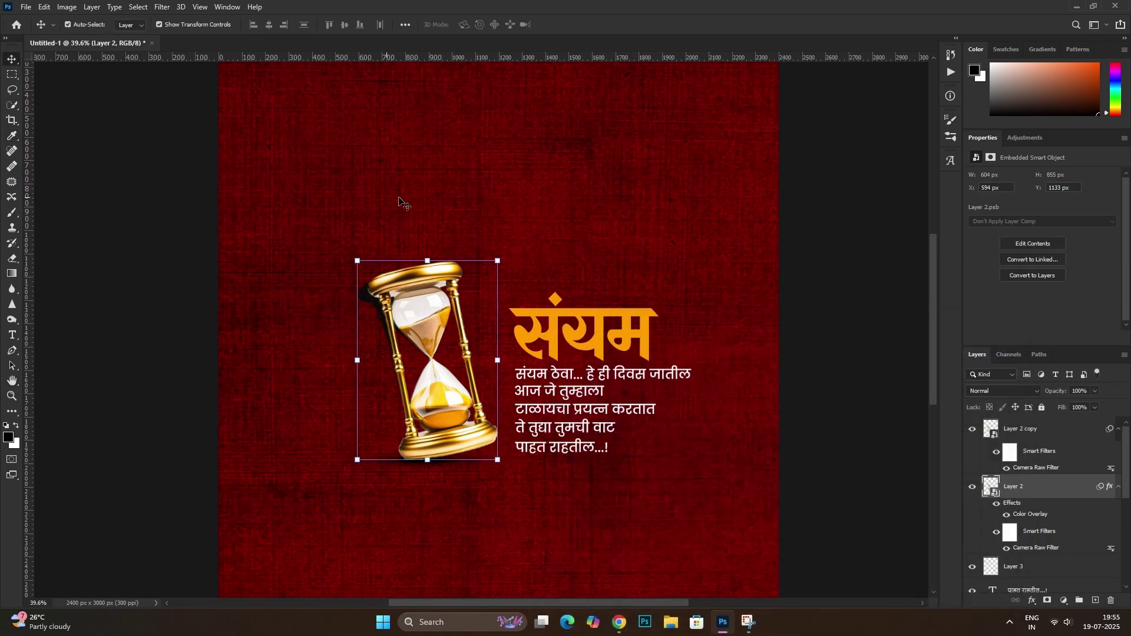
pyautogui.click(162, 6)
pyautogui.moveTo(170, 140)
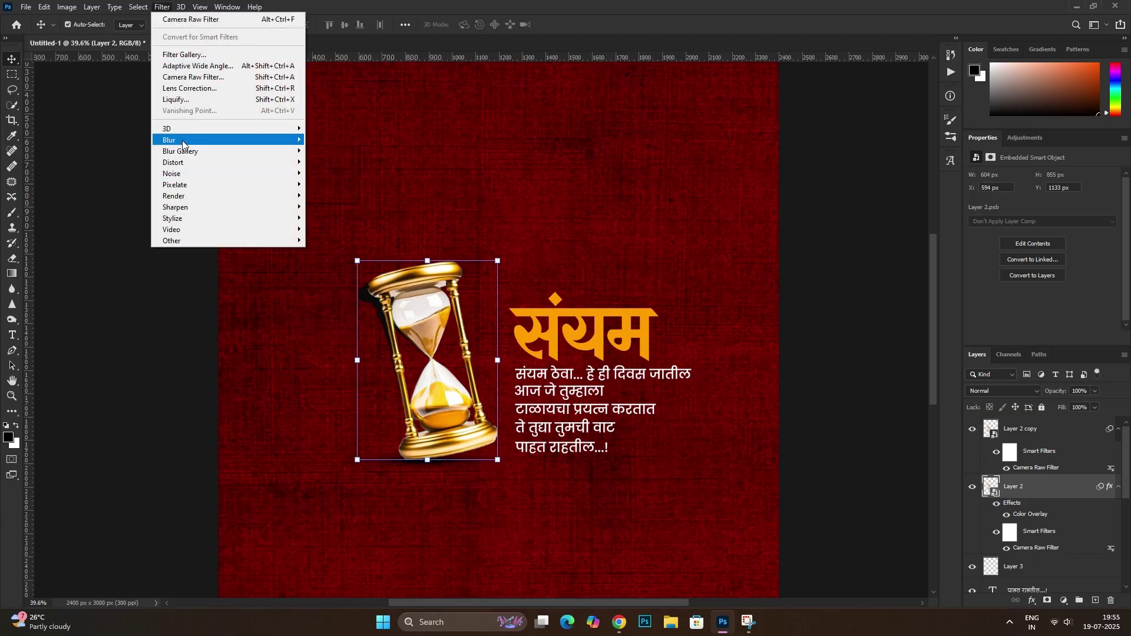
# Soften the hourglass shadow layer with a Tilt-Shift blur of about 24 px
pyautogui.click(333, 172)
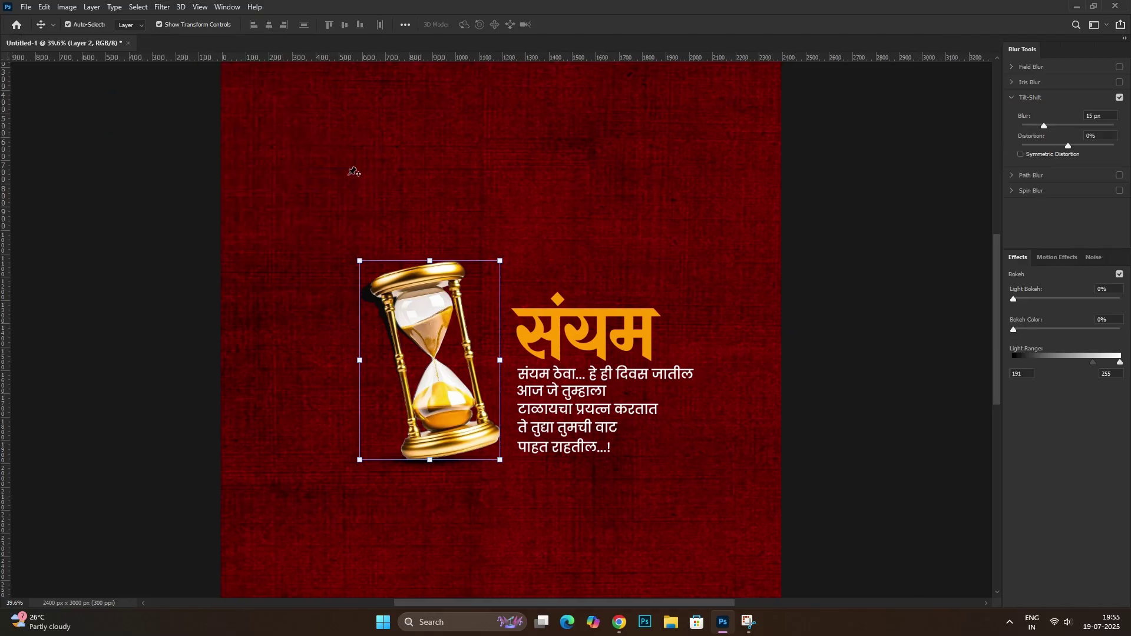
pyautogui.moveTo(510, 362)
pyautogui.mouseDown()
pyautogui.moveTo(491, 359)
pyautogui.moveTo(502, 363)
pyautogui.moveTo(476, 447)
pyautogui.mouseUp()
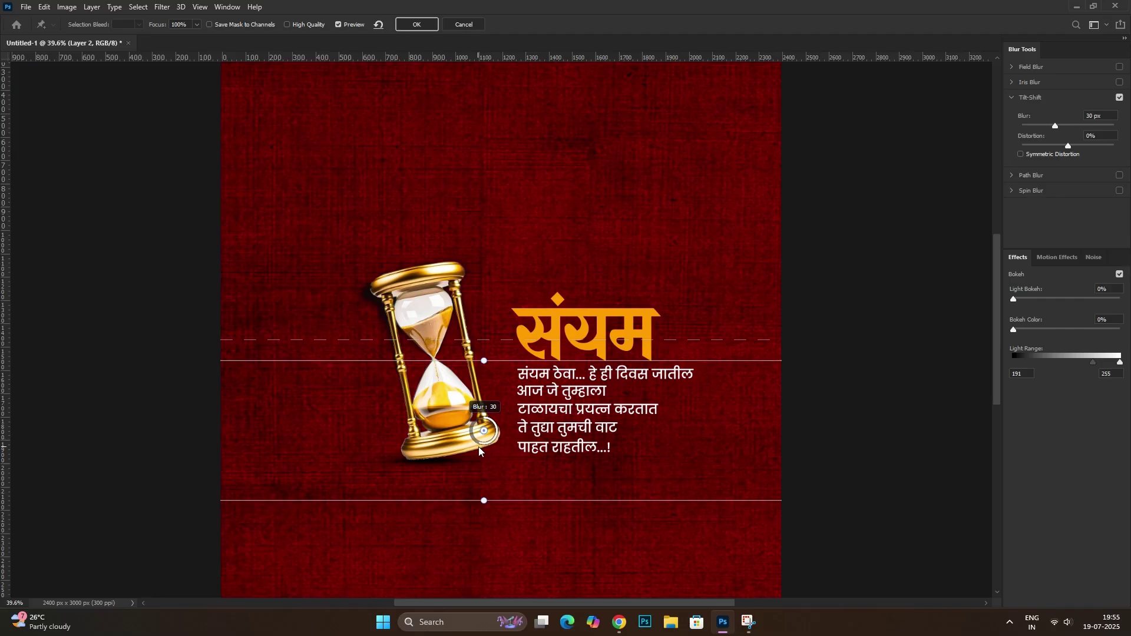
pyautogui.moveTo(478, 447); pyautogui.dragTo(477, 447)
pyautogui.click(416, 24)
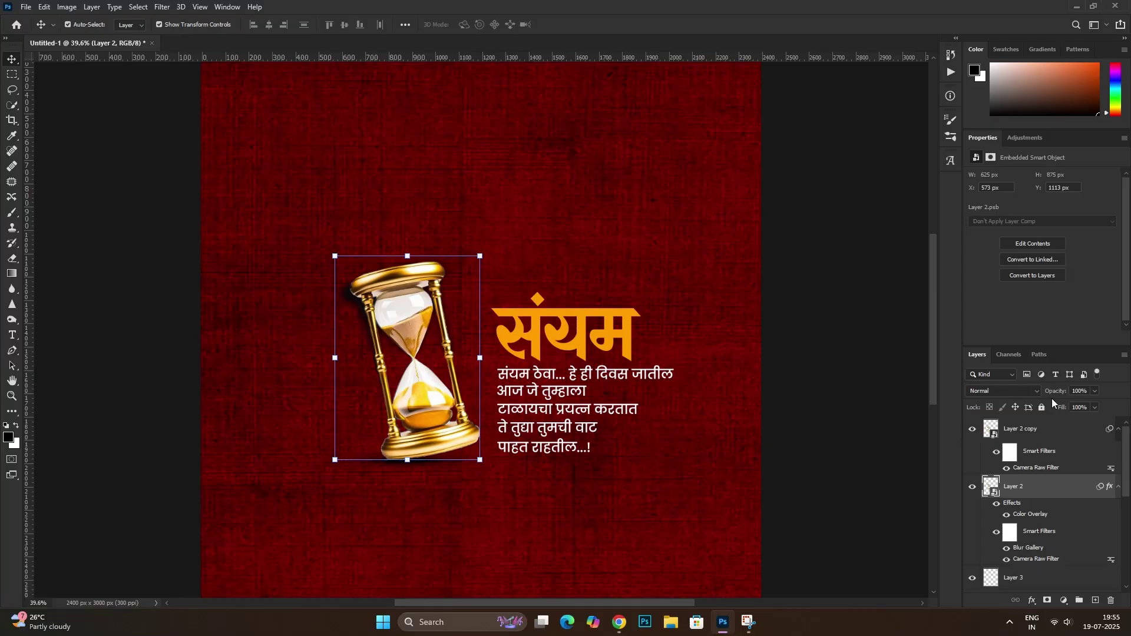
# Nudge the text block, then marquee-select the hourglass with the text and drag them upward
pyautogui.click(672, 189)
pyautogui.write('66')
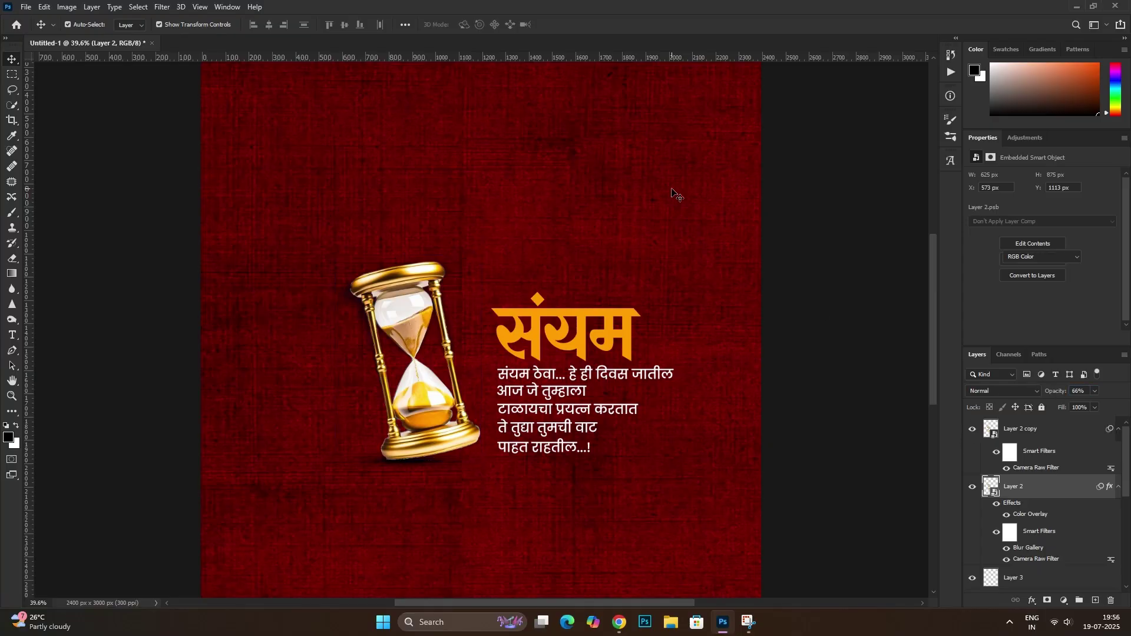
pyautogui.moveTo(671, 189); pyautogui.dragTo(498, 365)
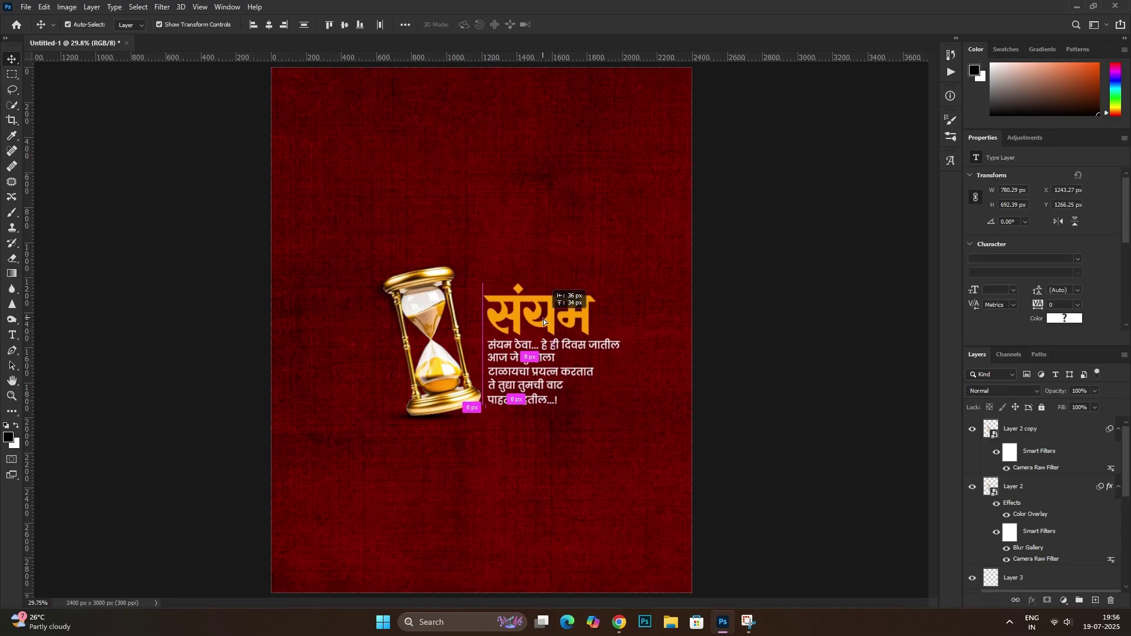
pyautogui.moveTo(543, 320)
pyautogui.mouseDown()
pyautogui.moveTo(545, 348)
pyautogui.moveTo(538, 298)
pyautogui.mouseUp()
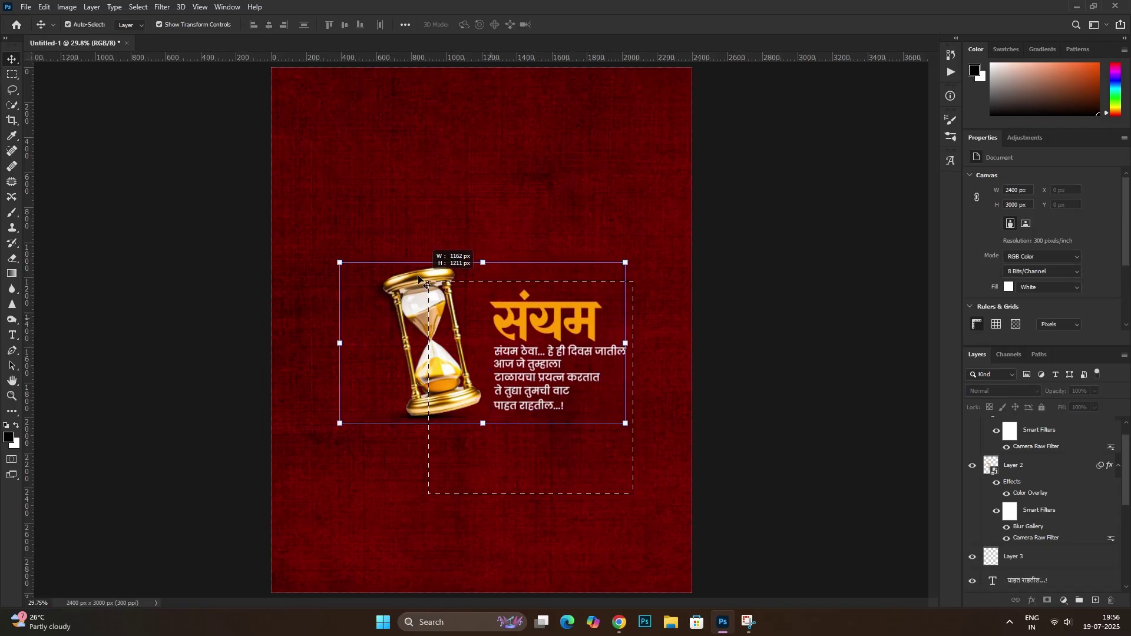
pyautogui.moveTo(583, 483); pyautogui.dragTo(424, 251)
pyautogui.moveTo(528, 326); pyautogui.dragTo(528, 266)
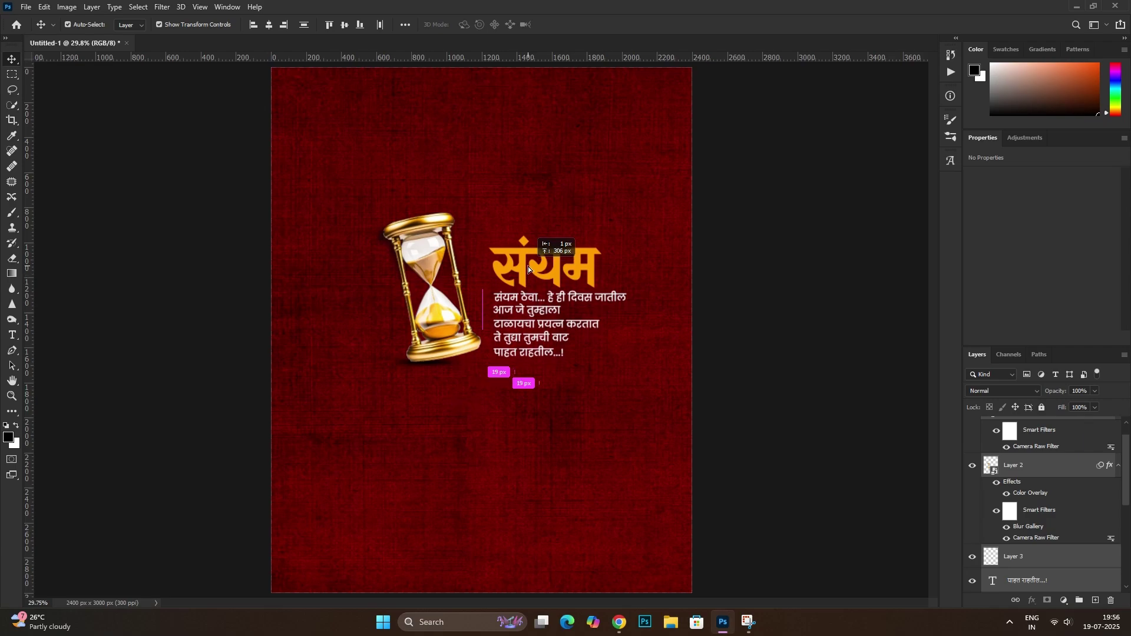
pyautogui.click(561, 399)
# Fit the whole poster in view, undo the last change, and deselect the संयम title
pyautogui.scroll(-1, 560, 400)
pyautogui.hotkey('ctrl', '0')
pyautogui.hotkey('ctrl', 'z')
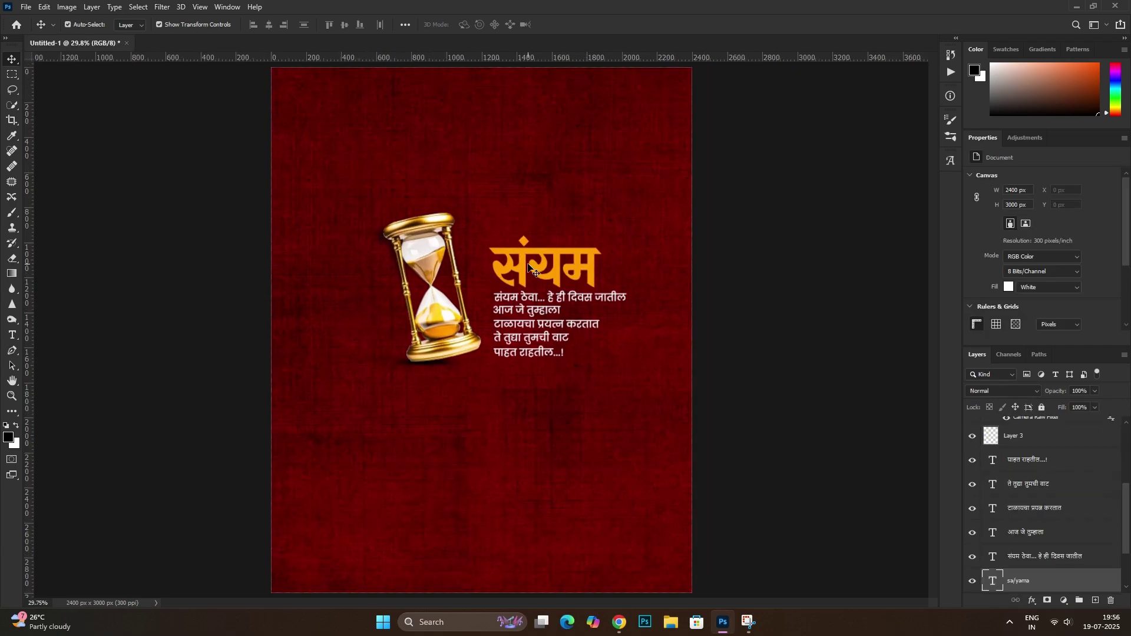
pyautogui.click(597, 387)
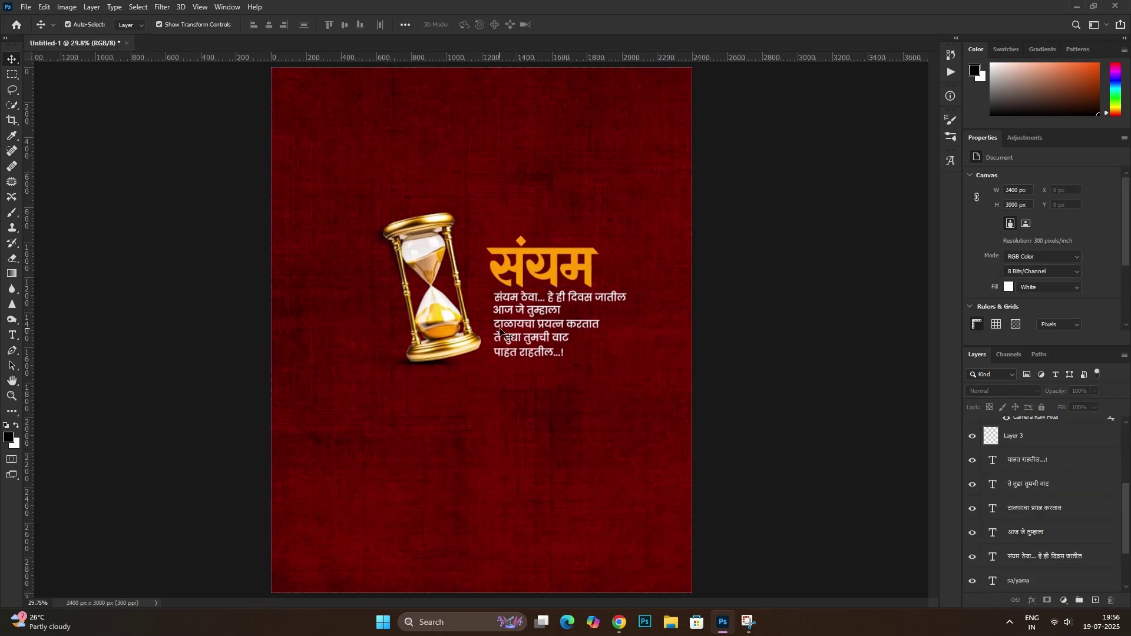
pyautogui.scroll(1, 499, 332)
pyautogui.scroll(-1, 526, 461)
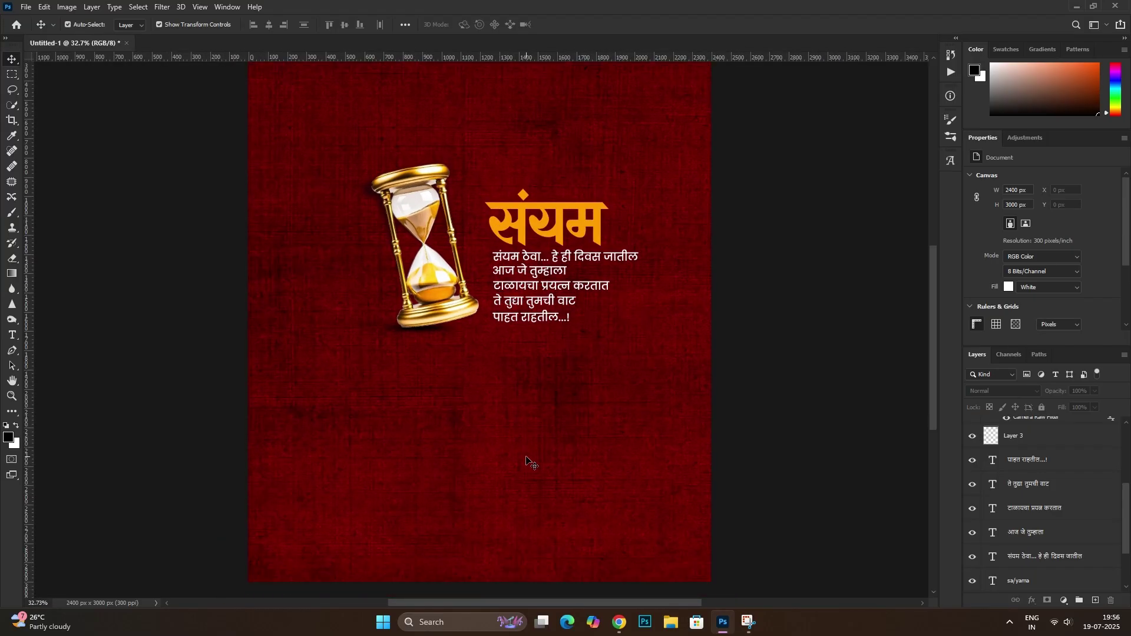
pyautogui.scroll(1, 675, 399)
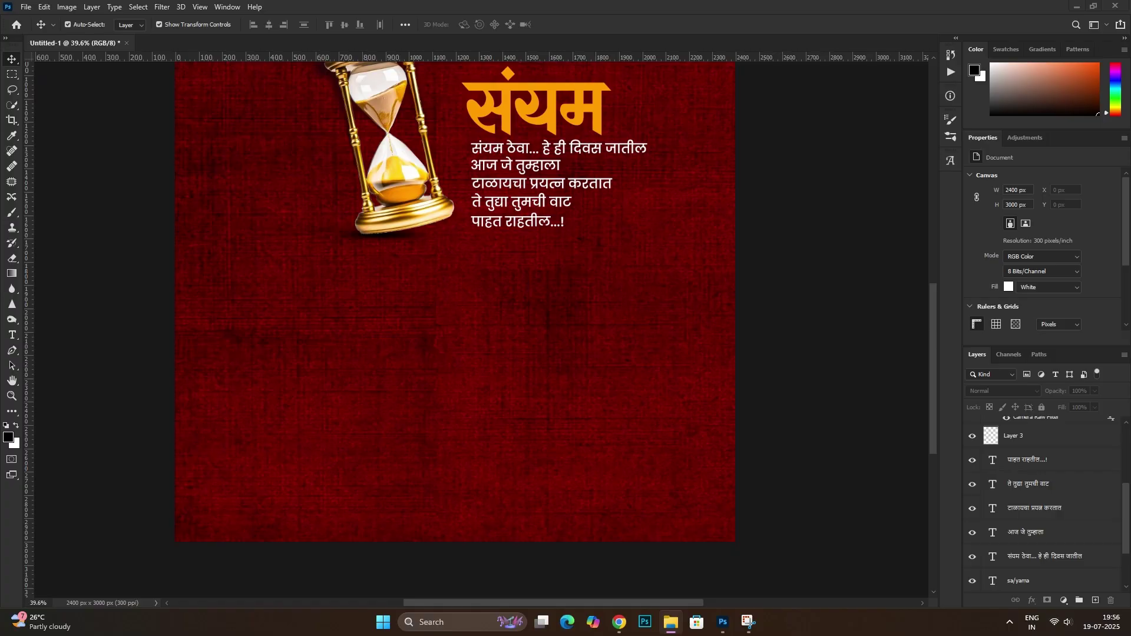
pyautogui.click(688, 331)
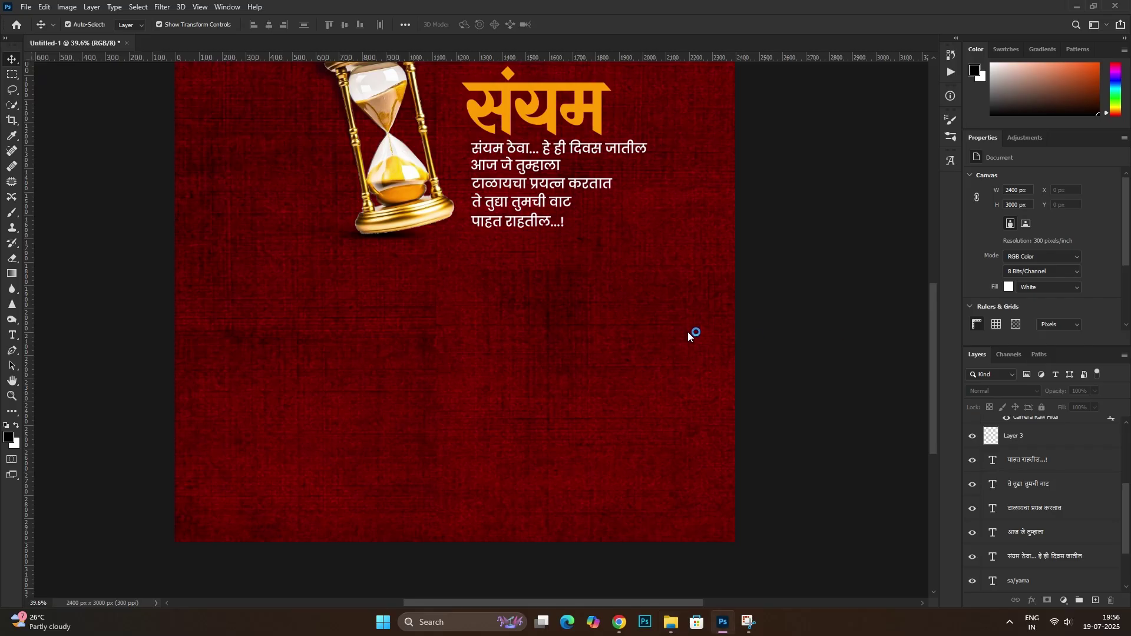
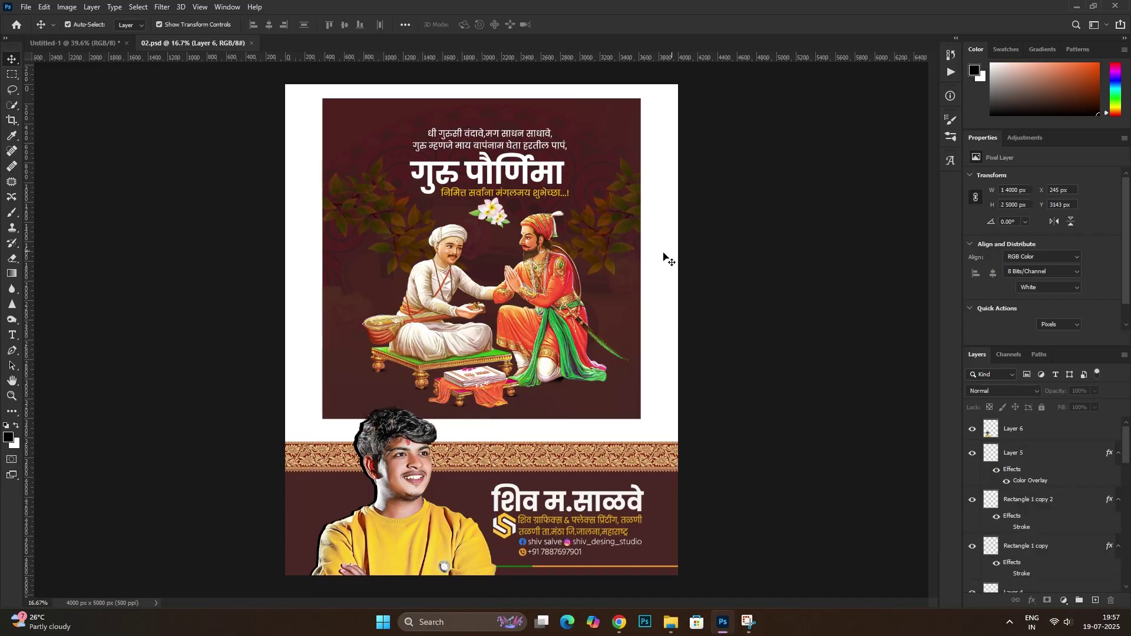
# Drag the footer branding layer from 02.psd onto the Untitled-1 red poster tab
pyautogui.scroll(-5, 596, 477)
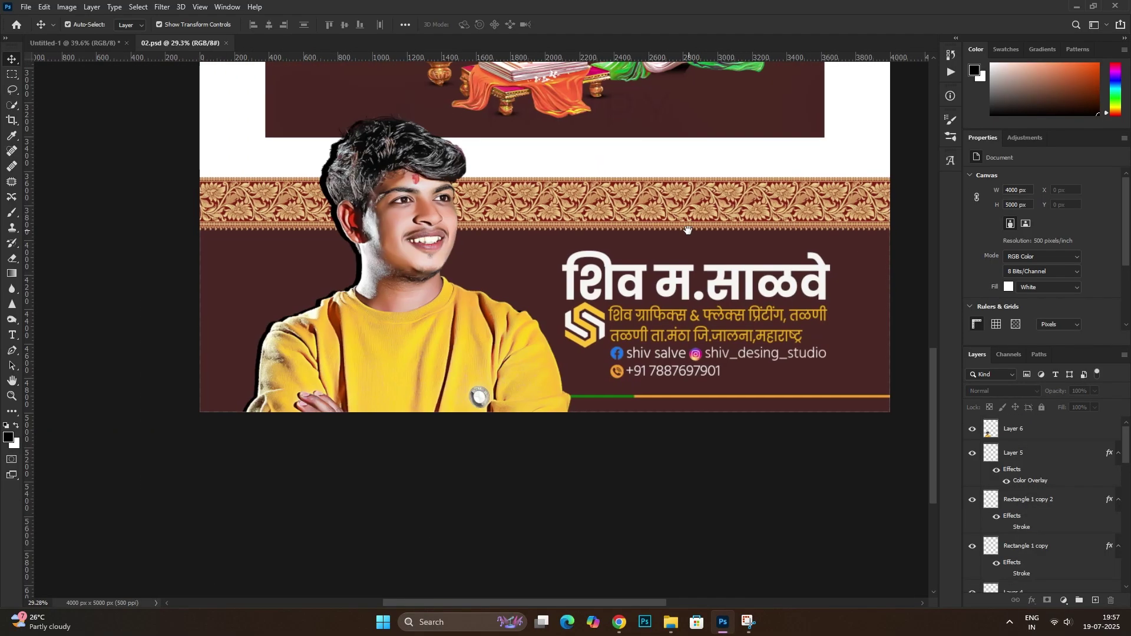
pyautogui.moveTo(766, 473)
pyautogui.mouseDown()
pyautogui.moveTo(772, 486)
pyautogui.moveTo(394, 387)
pyautogui.mouseUp()
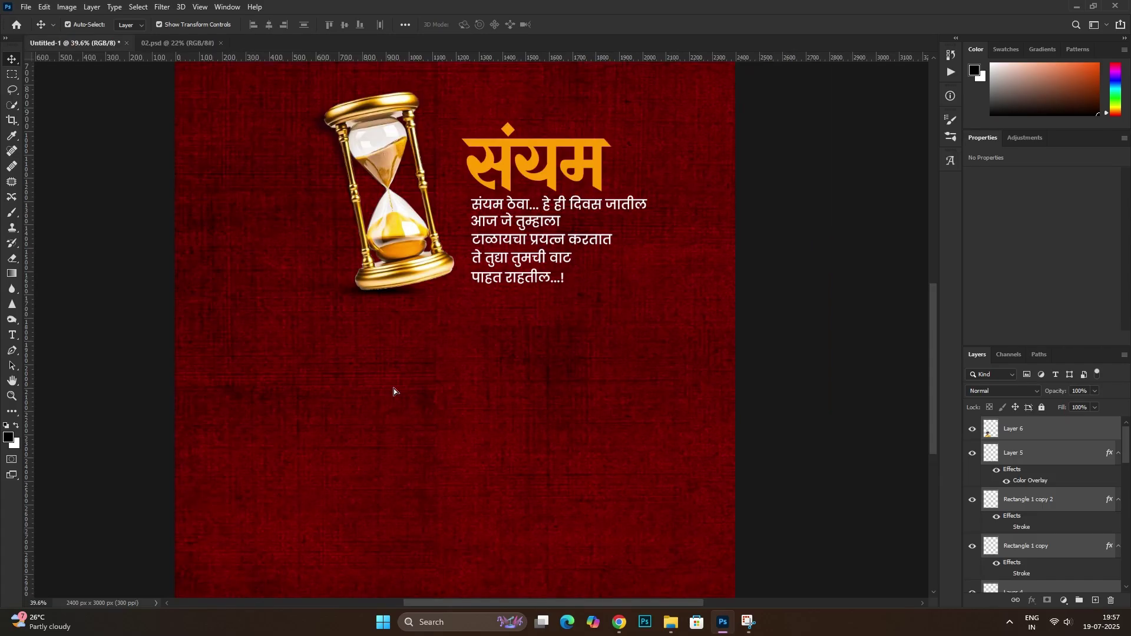
# Drop the footer into the red poster, scale it to about 64%, and move it to the bottom
pyautogui.moveTo(393, 388); pyautogui.dragTo(394, 388)
pyautogui.keyDown('alt'); pyautogui.scroll(-2, 402, 263); pyautogui.keyUp('alt')
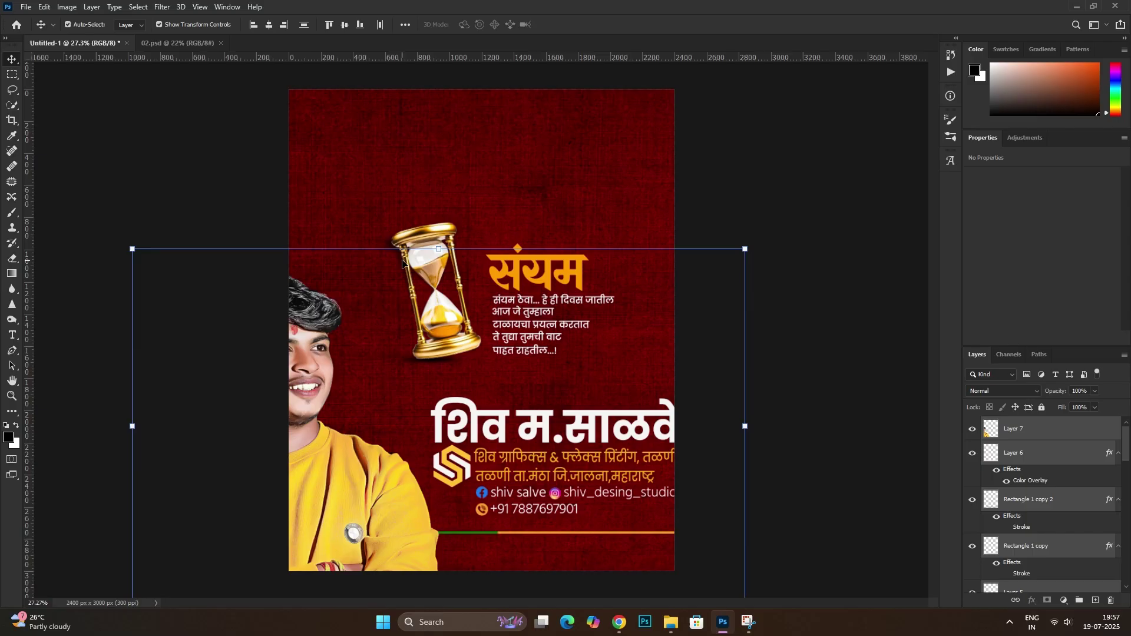
pyautogui.click(446, 245)
pyautogui.click(612, 247)
pyautogui.moveTo(445, 245); pyautogui.dragTo(512, 372)
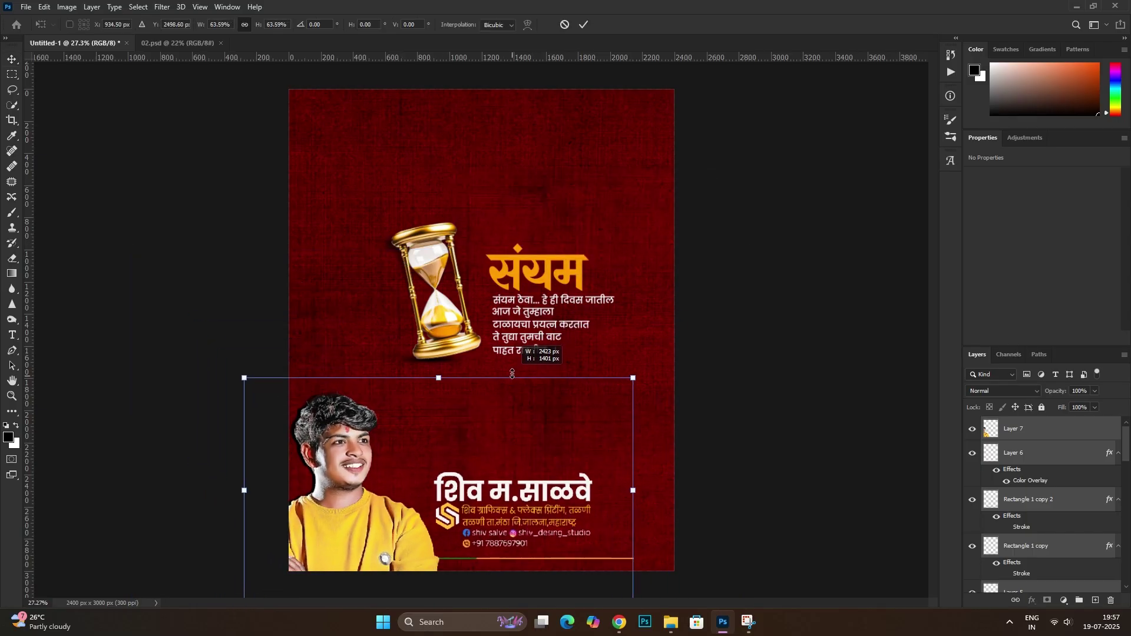
pyautogui.moveTo(508, 491); pyautogui.dragTo(561, 499)
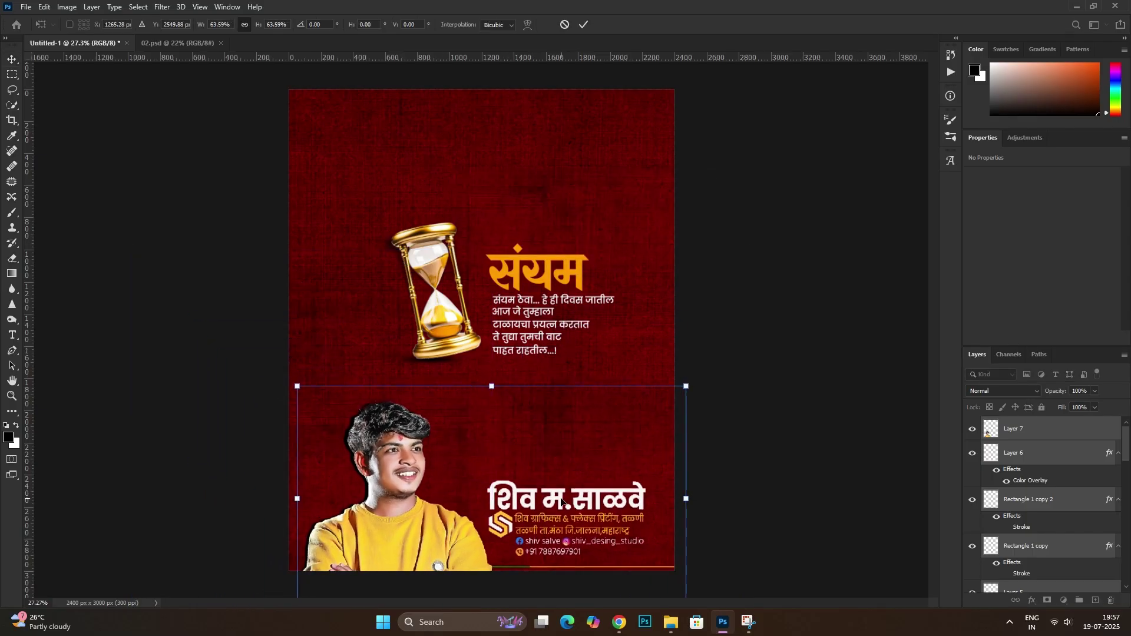
pyautogui.press('Return')
pyautogui.moveTo(407, 533); pyautogui.dragTo(411, 524)
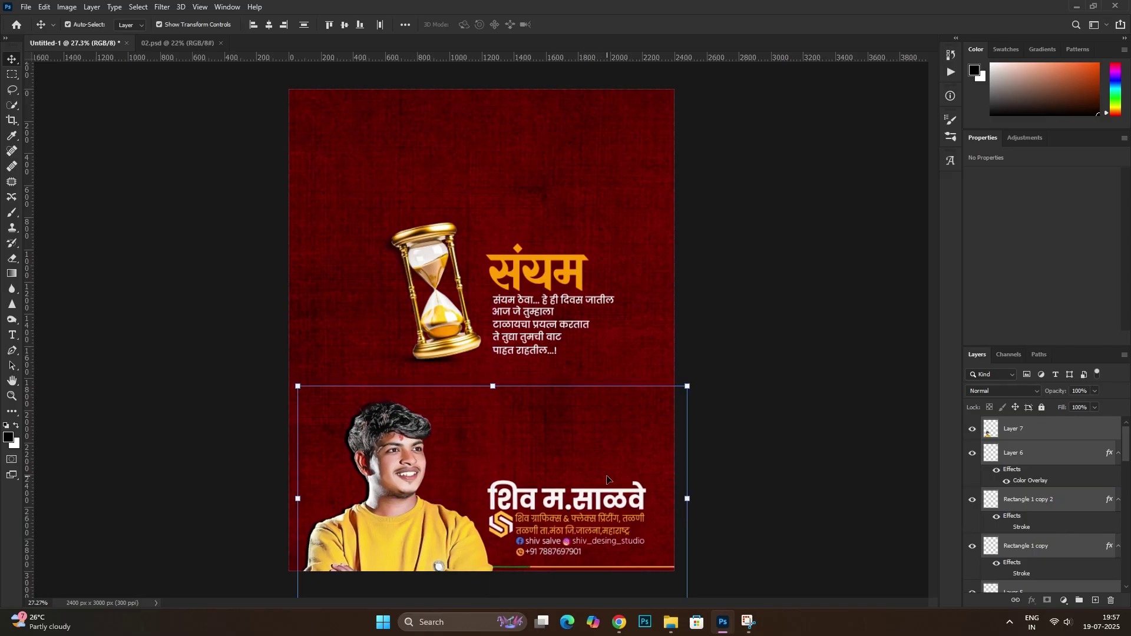
# Rescale the footer slightly smaller and shift it right along the poster bottom
pyautogui.click(687, 498)
pyautogui.click(615, 247)
pyautogui.moveTo(687, 386)
pyautogui.mouseDown()
pyautogui.moveTo(638, 422)
pyautogui.moveTo(642, 413)
pyautogui.mouseUp()
pyautogui.moveTo(583, 465); pyautogui.dragTo(568, 486)
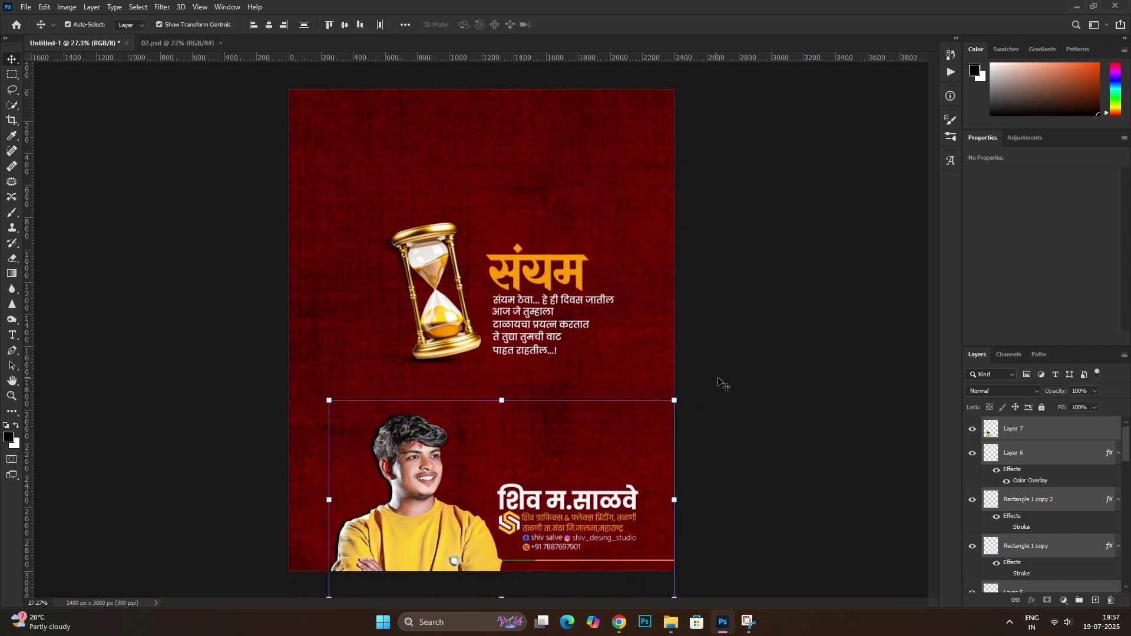
pyautogui.press('Return')
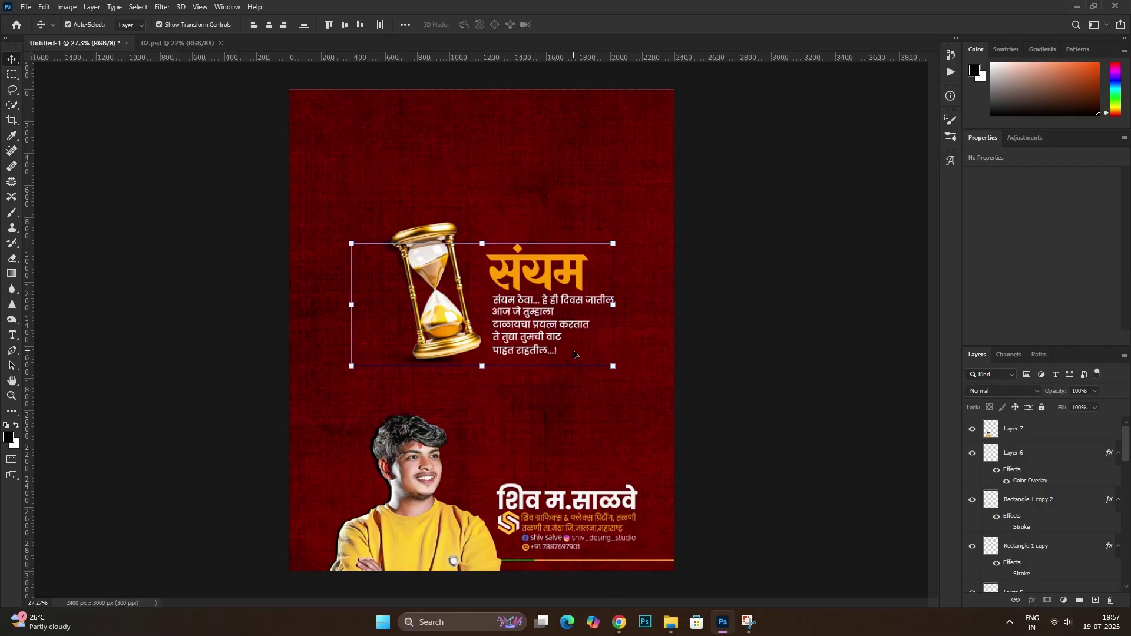
# Nudge the hourglass and संयम text down, then close 02.psd
pyautogui.moveTo(474, 248); pyautogui.dragTo(475, 265)
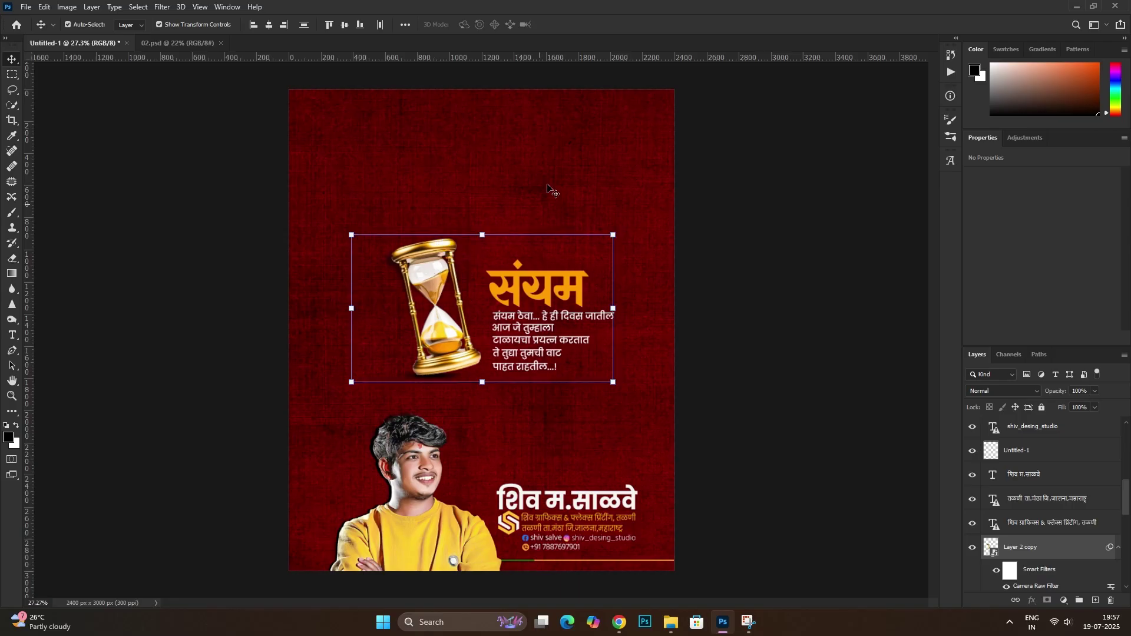
pyautogui.click(177, 43)
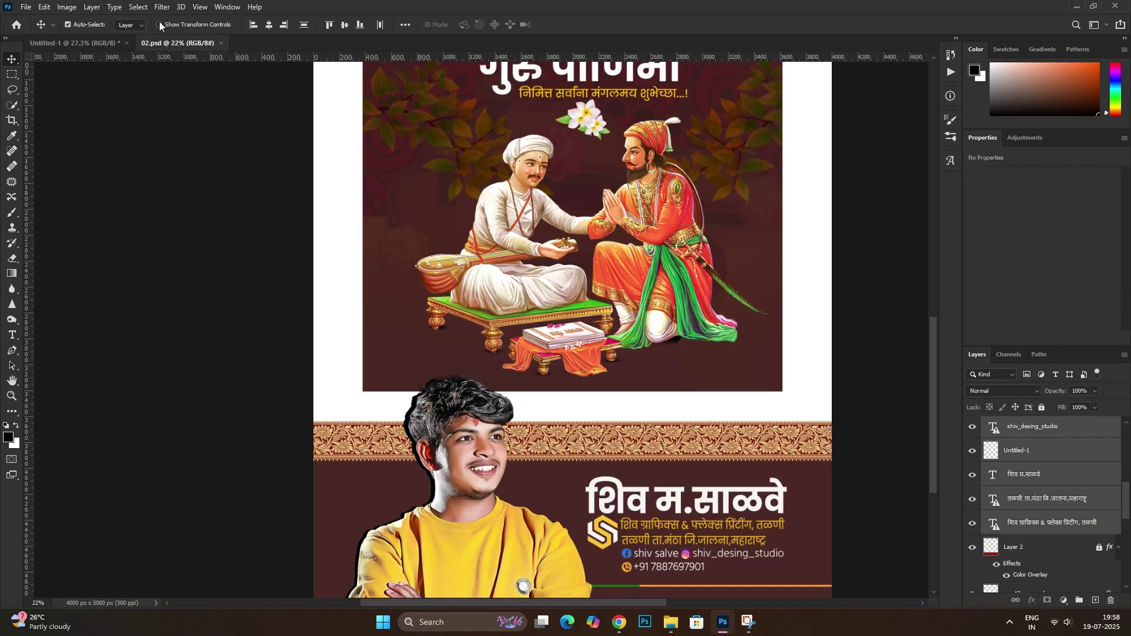
pyautogui.hotkey('ctrl', '-')
pyautogui.hotkey('ctrl', 'w')
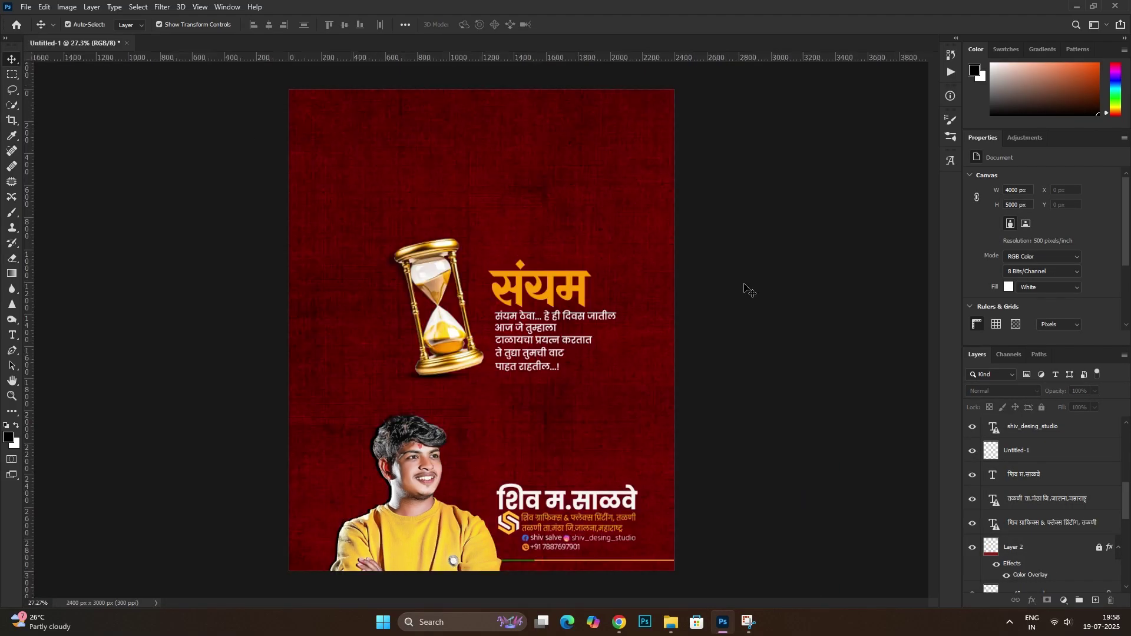
pyautogui.scroll(3, 745, 290)
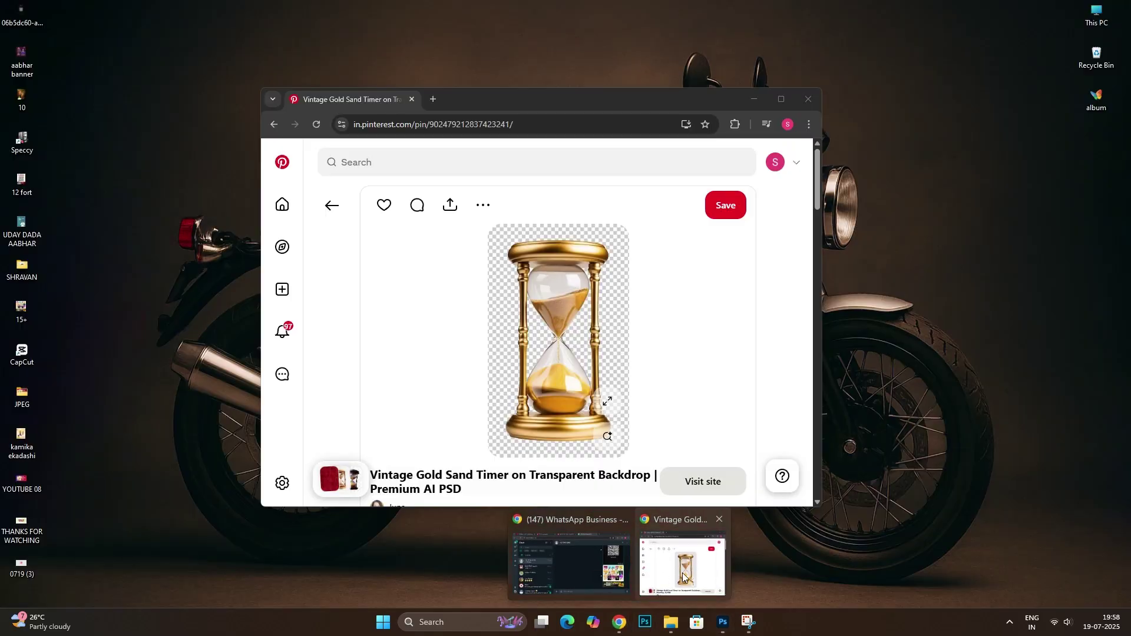
# Search Pinterest for 'time background'
pyautogui.click(681, 570)
pyautogui.click(404, 167)
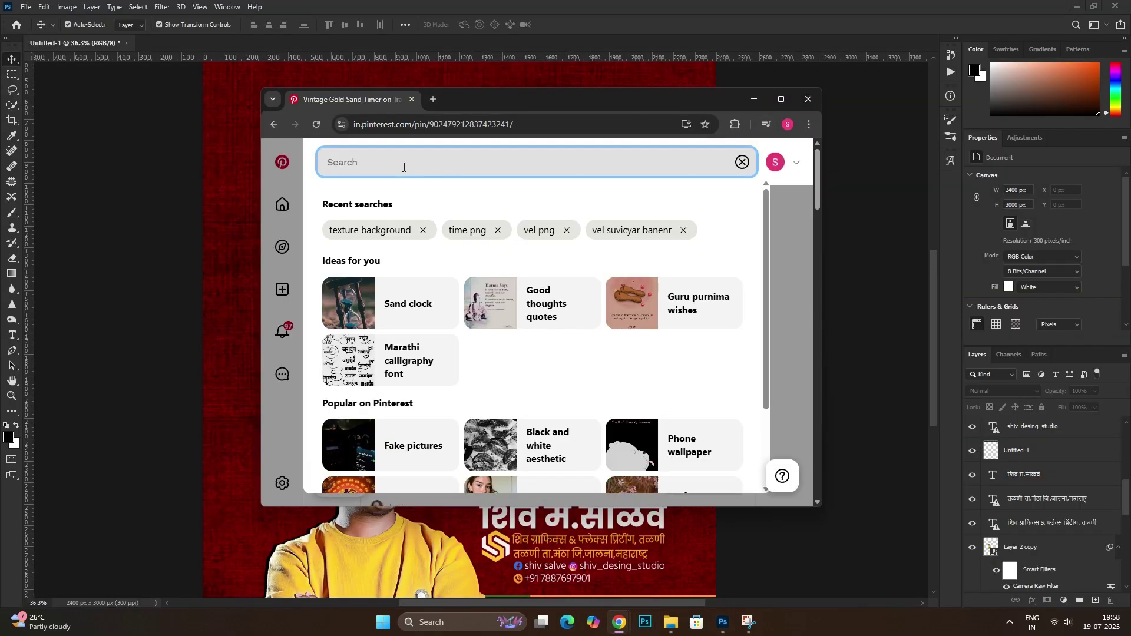
pyautogui.write('time cak')
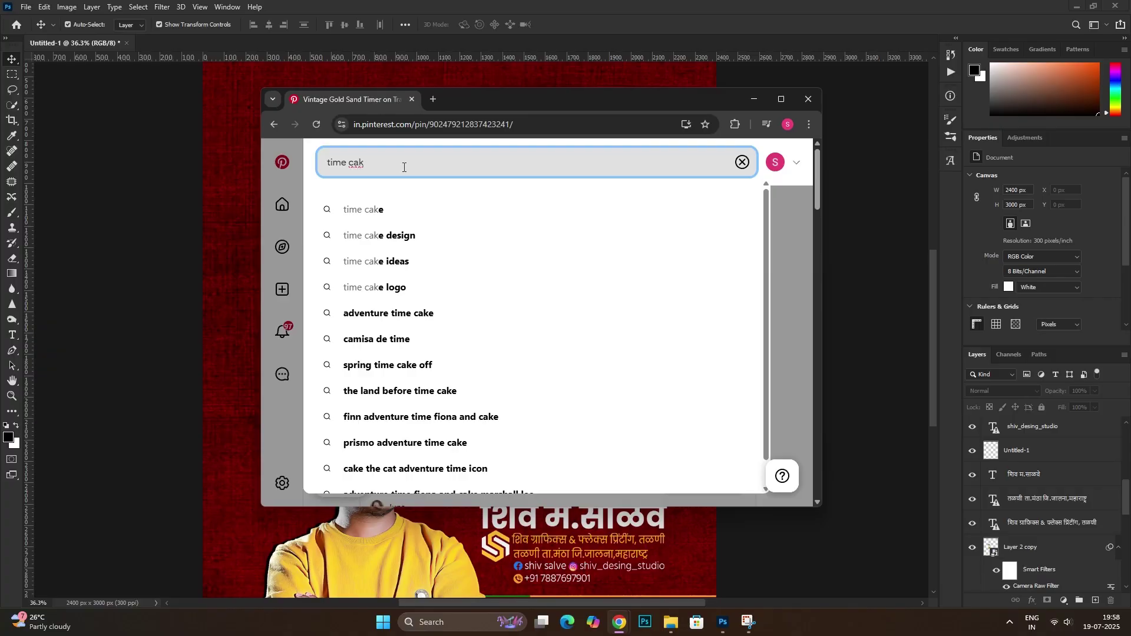
pyautogui.write('gron')
pyautogui.press('BackSpace')
pyautogui.press('BackSpace')
pyautogui.press('BackSpace')
pyautogui.write('ba')
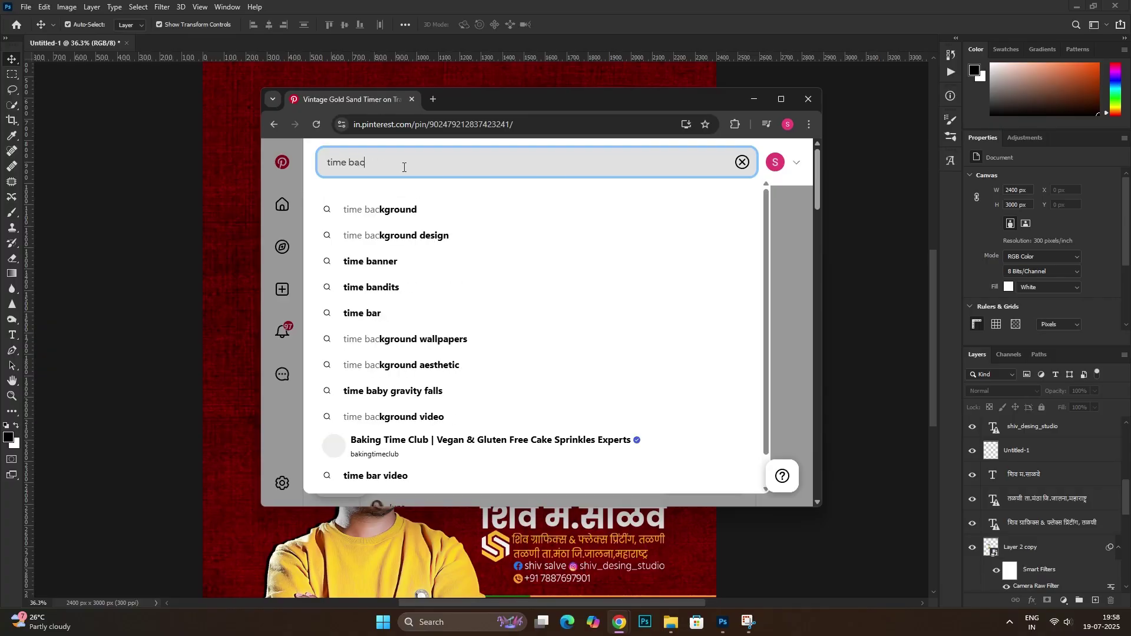
pyautogui.write('ckground')
pyautogui.press('Return')
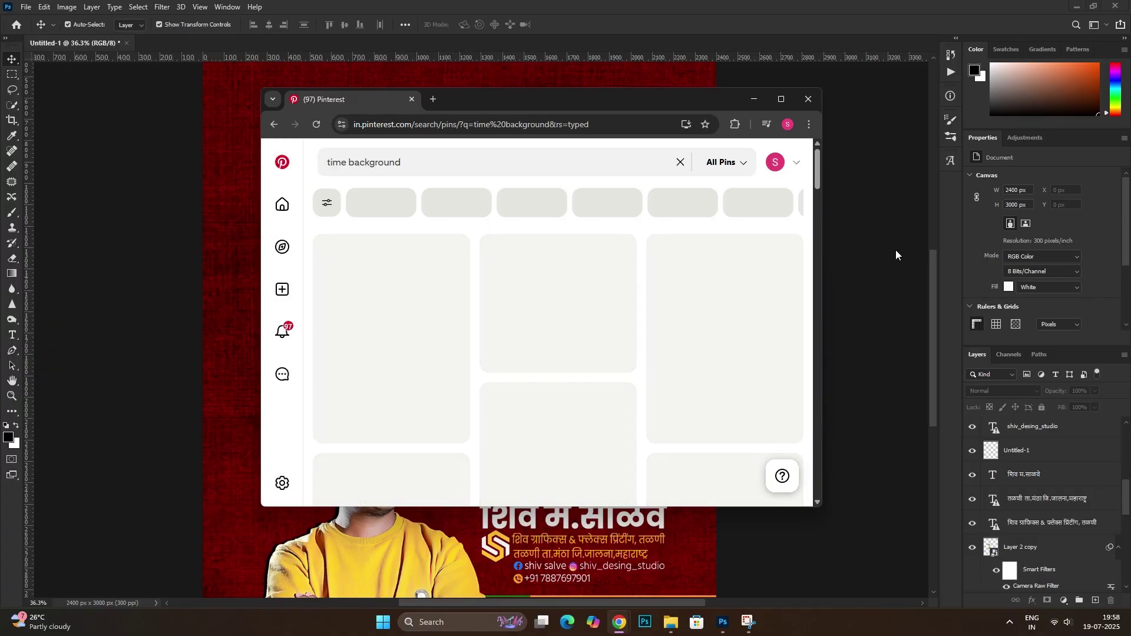
# Copy the transparent clock-face image from one of the results
pyautogui.scroll(-3, 653, 394)
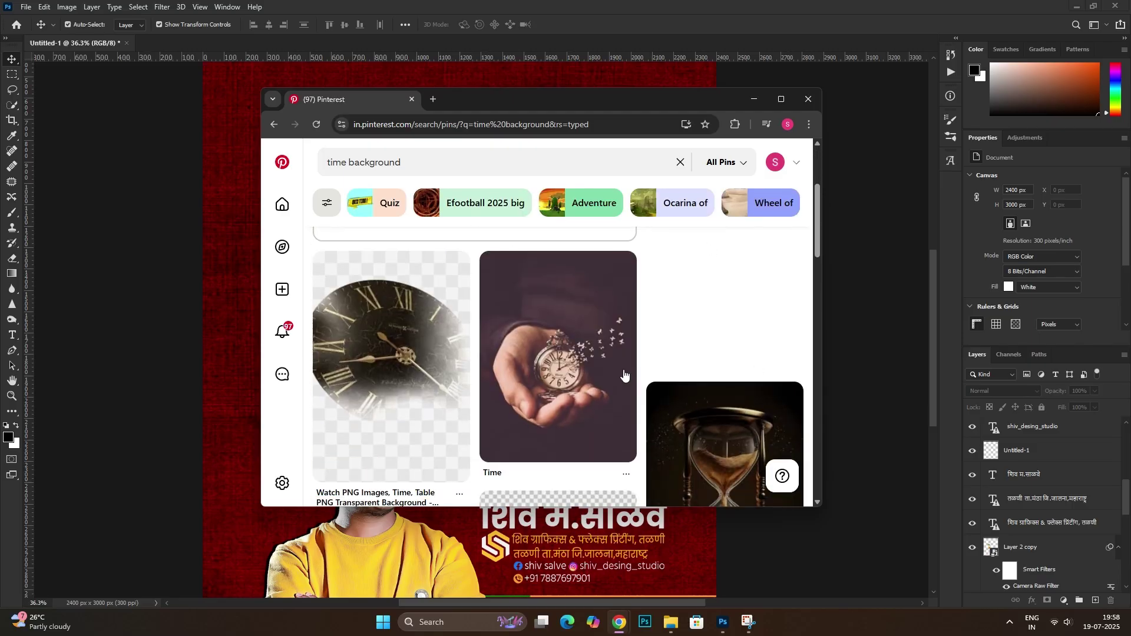
pyautogui.click(402, 344)
pyautogui.rightClick(505, 278)
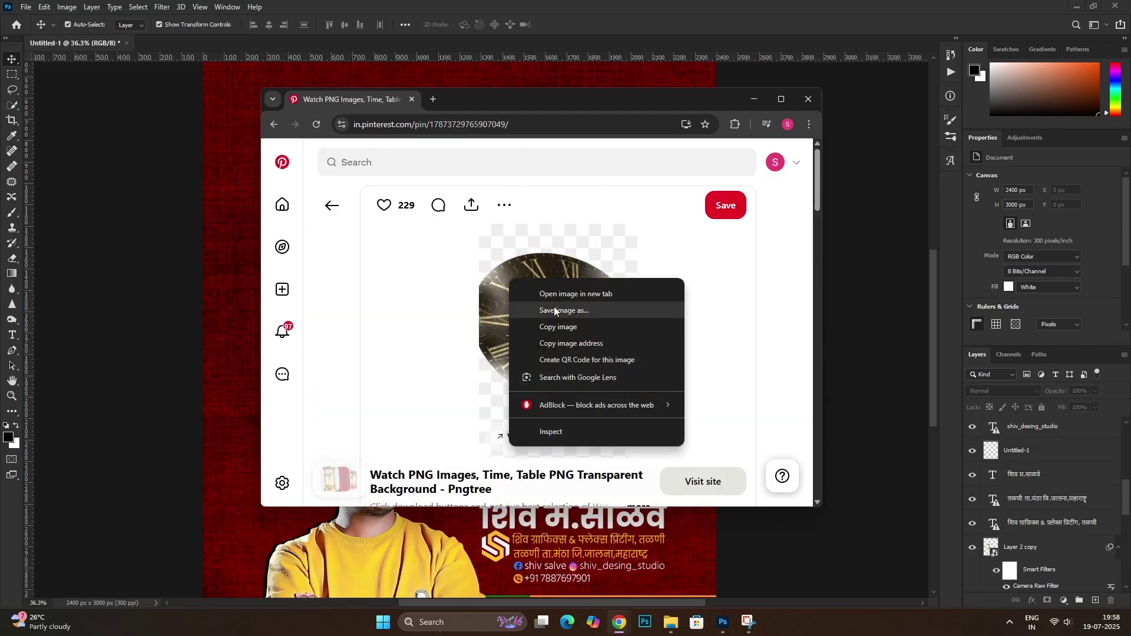
pyautogui.click(589, 325)
pyautogui.click(560, 75)
# Paste the clock as a new layer above the background texture, set to Overlay and converted to a smart object
pyautogui.hotkey('ctrl', 'v')
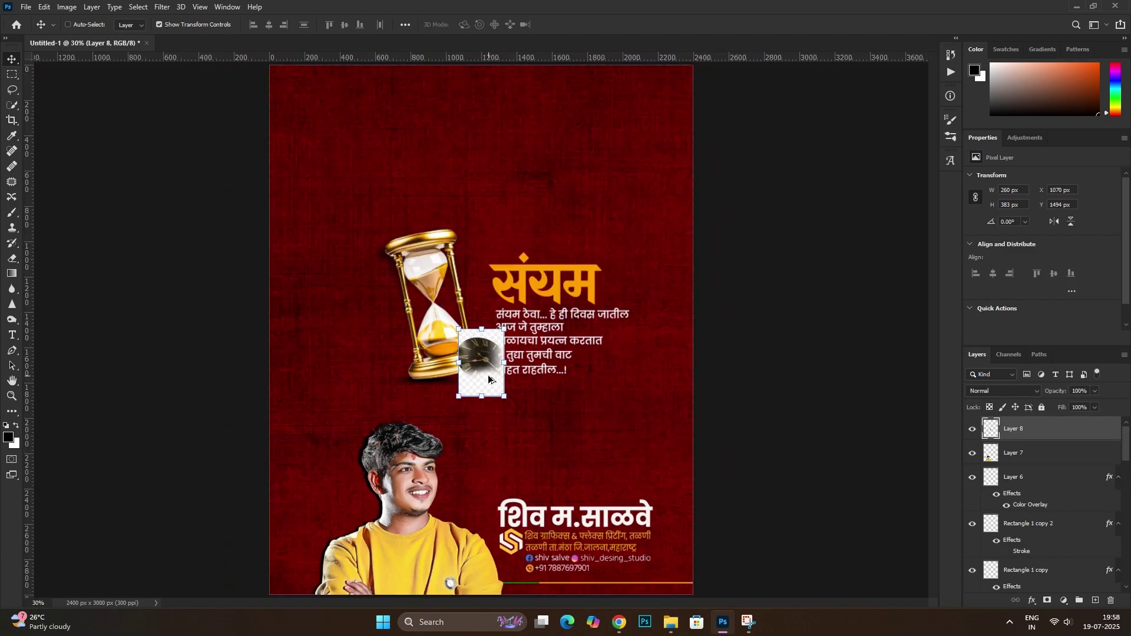
pyautogui.moveTo(1029, 427)
pyautogui.mouseDown()
pyautogui.moveTo(1023, 611)
pyautogui.moveTo(1013, 513)
pyautogui.mouseUp()
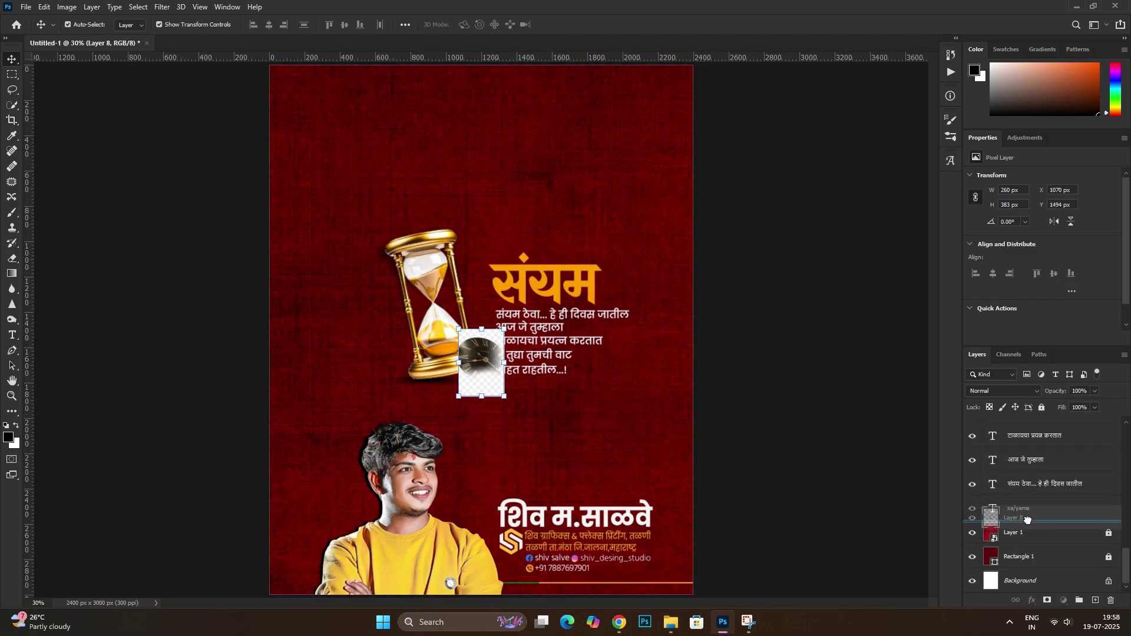
pyautogui.click(1002, 390)
pyautogui.click(977, 456)
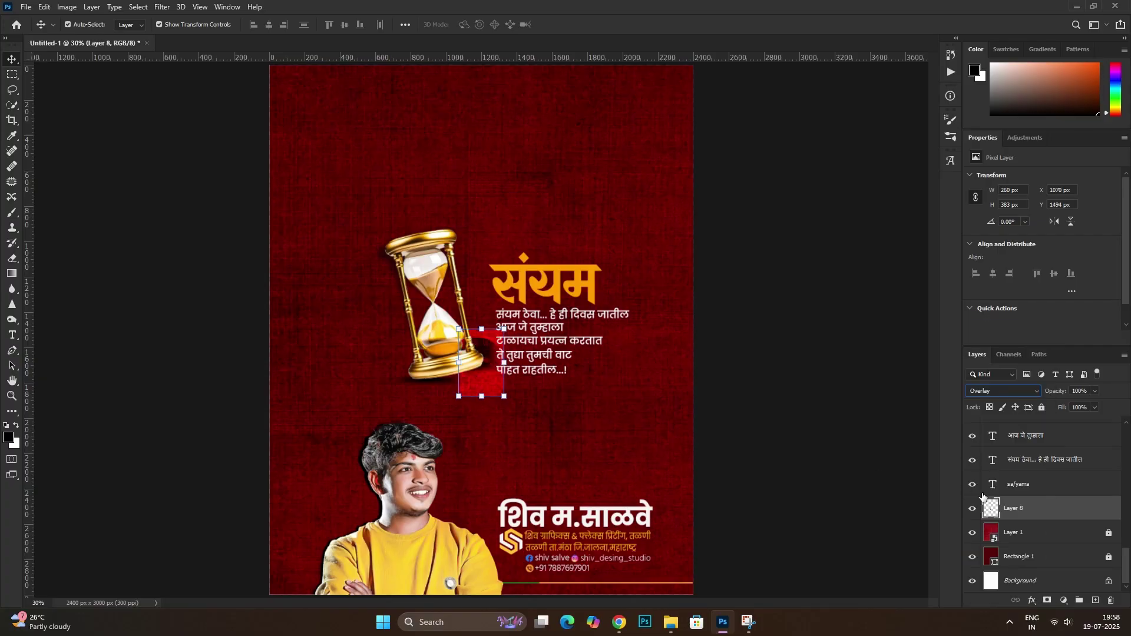
pyautogui.rightClick(1029, 516)
pyautogui.click(1008, 188)
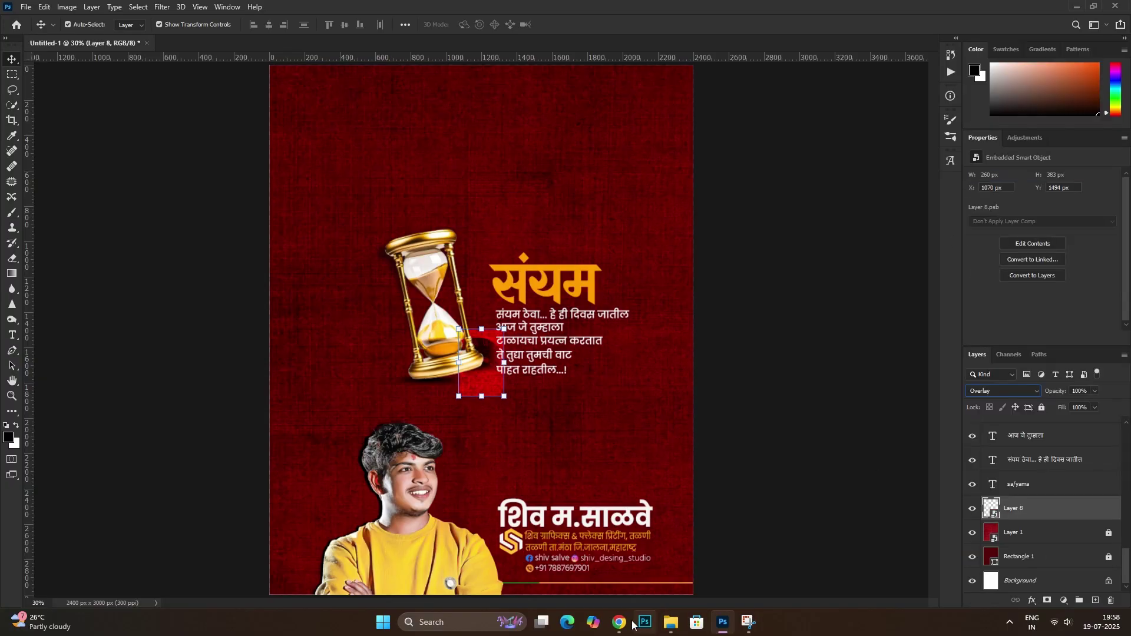
# Copy a golden clock image from a Pinterest pin
pyautogui.click(688, 553)
pyautogui.scroll(-5, 637, 393)
pyautogui.scroll(-5, 637, 393)
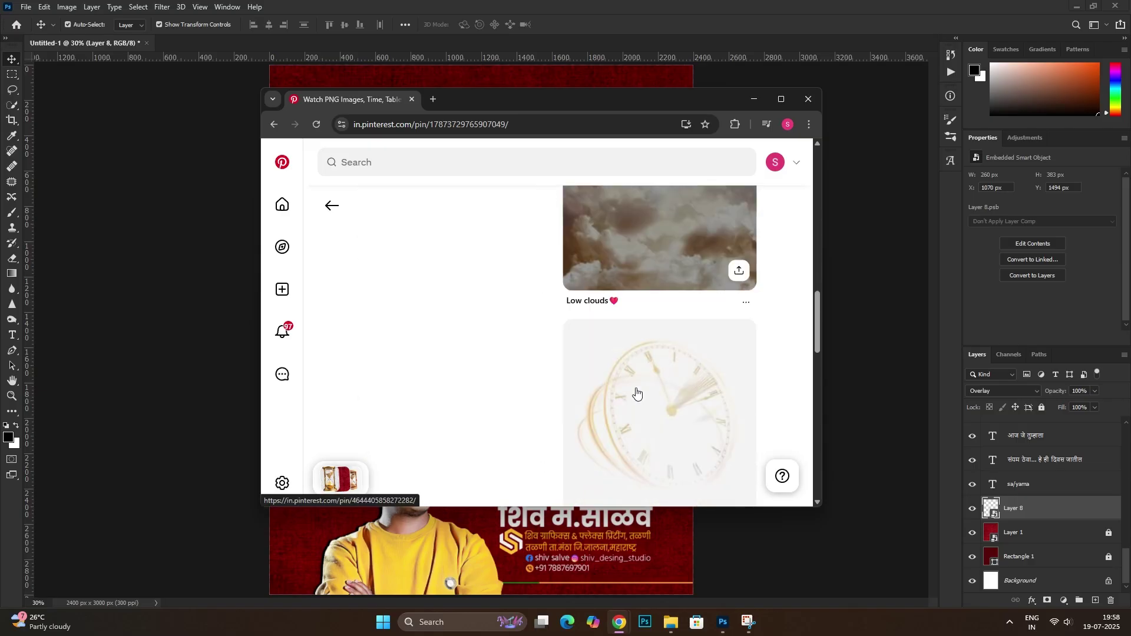
pyautogui.scroll(-5, 637, 393)
pyautogui.click(434, 283)
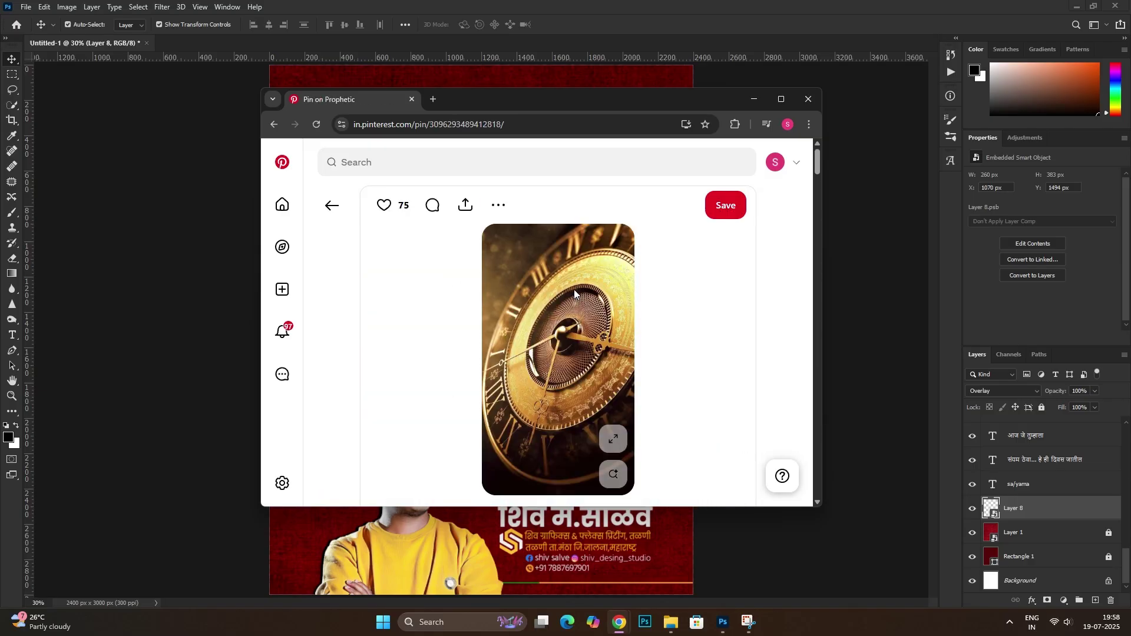
pyautogui.rightClick(574, 289)
pyautogui.click(612, 339)
pyautogui.click(754, 99)
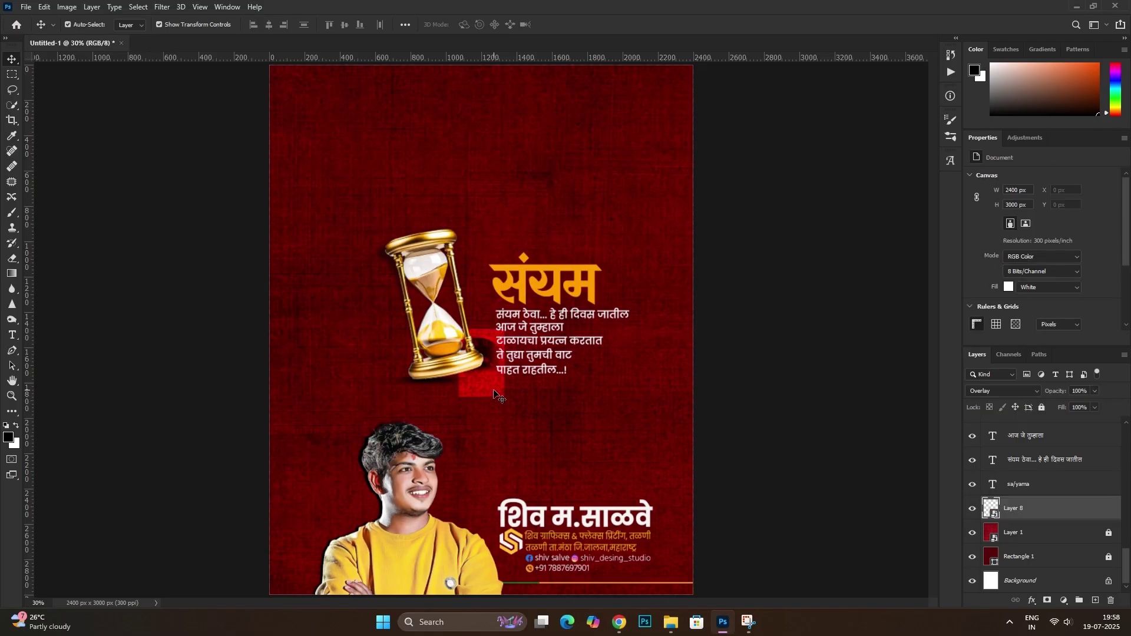
# Discard the enlarged first clock and paste the golden clock as a smart object lower in the stack
pyautogui.moveTo(510, 359); pyautogui.dragTo(685, 313)
pyautogui.press('Return')
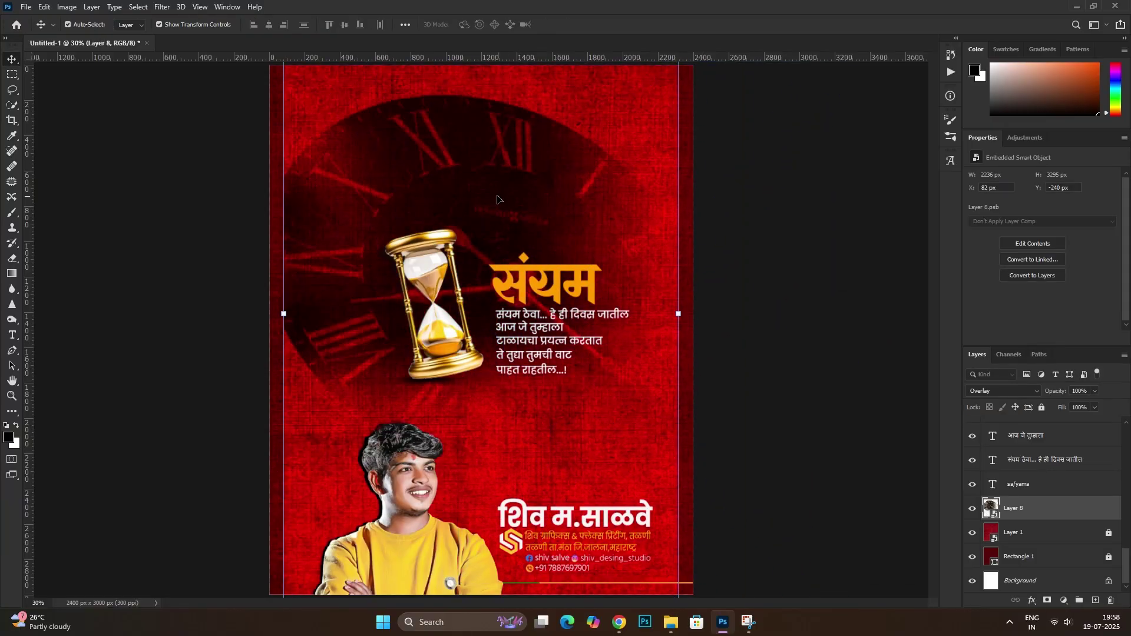
pyautogui.press('Delete')
pyautogui.hotkey('ctrl', 'v')
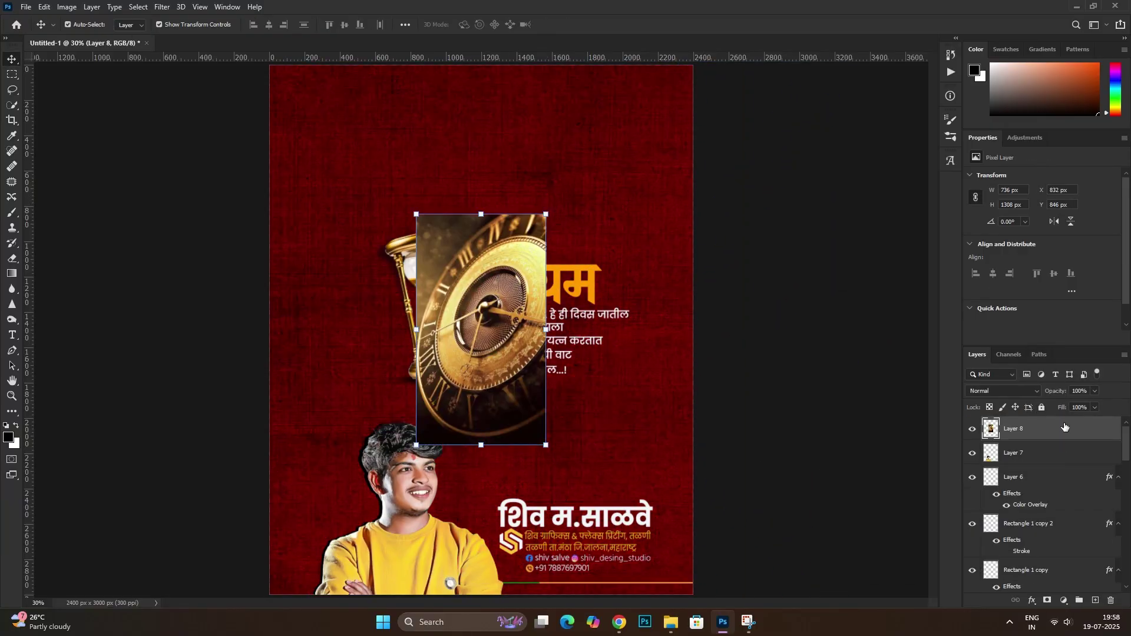
pyautogui.rightClick(1064, 426)
pyautogui.click(976, 269)
pyautogui.moveTo(1037, 430)
pyautogui.mouseDown()
pyautogui.moveTo(1026, 634)
pyautogui.moveTo(1030, 537)
pyautogui.mouseUp()
# Set the golden clock to Overlay and enlarge it to cover the poster behind the hourglass
pyautogui.click(1003, 392)
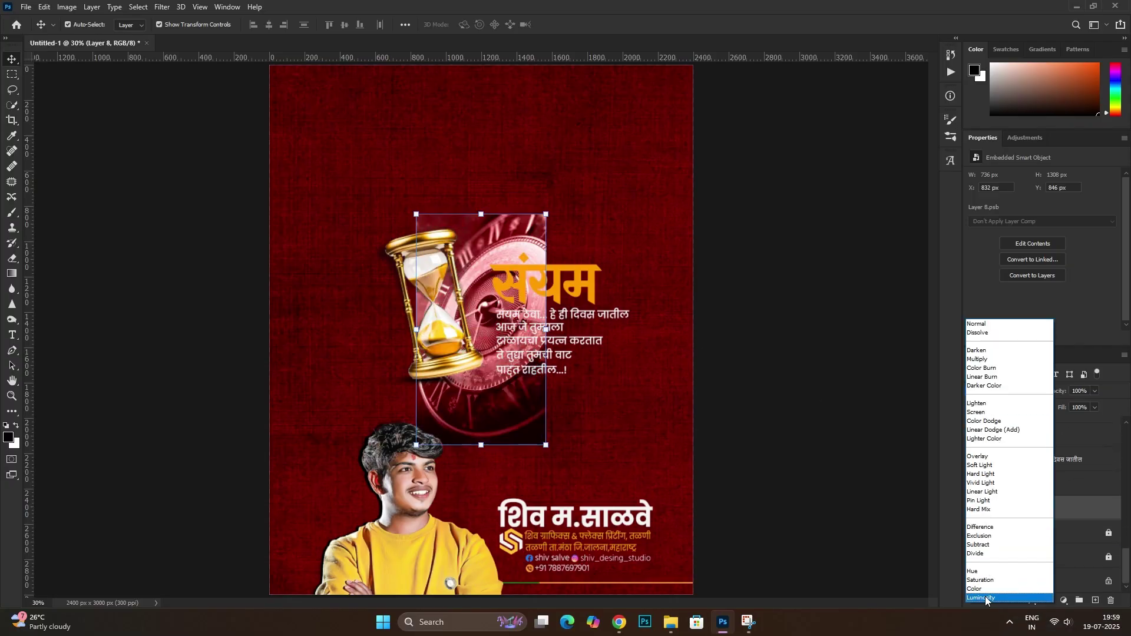
pyautogui.click(976, 457)
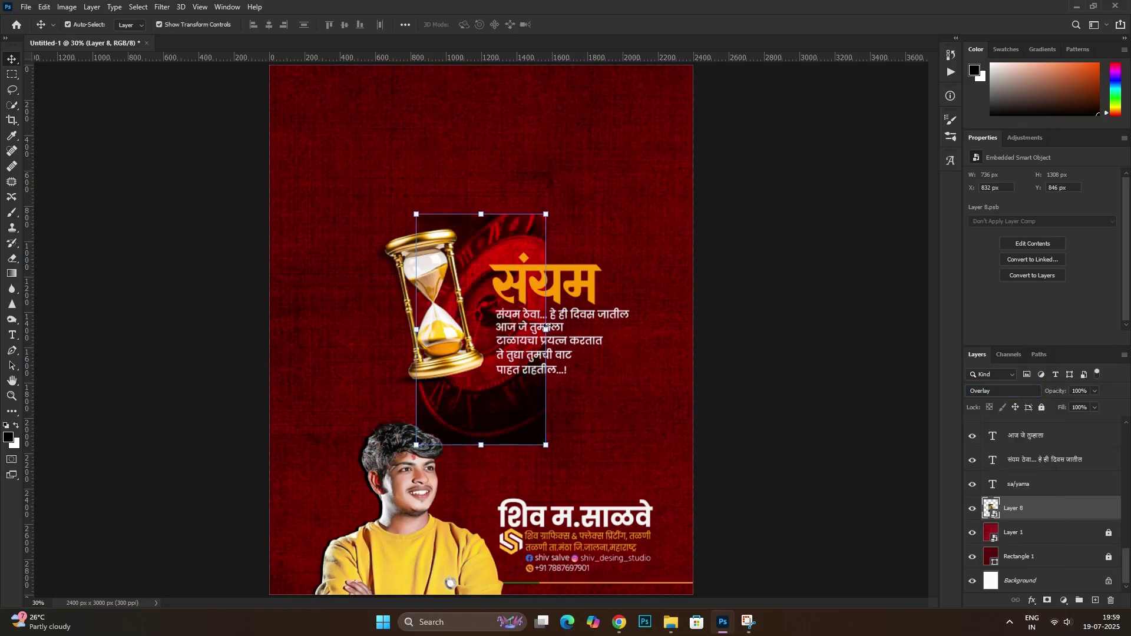
pyautogui.moveTo(546, 327); pyautogui.dragTo(642, 381)
pyautogui.moveTo(527, 241); pyautogui.dragTo(569, 248)
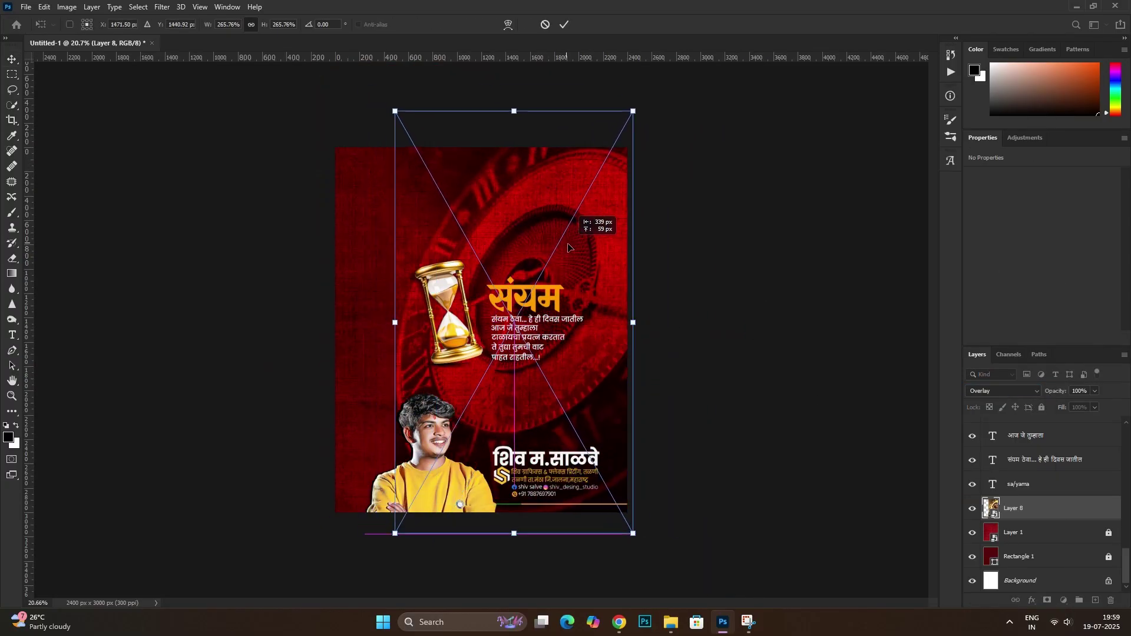
pyautogui.moveTo(567, 247); pyautogui.dragTo(560, 240)
pyautogui.write('1')
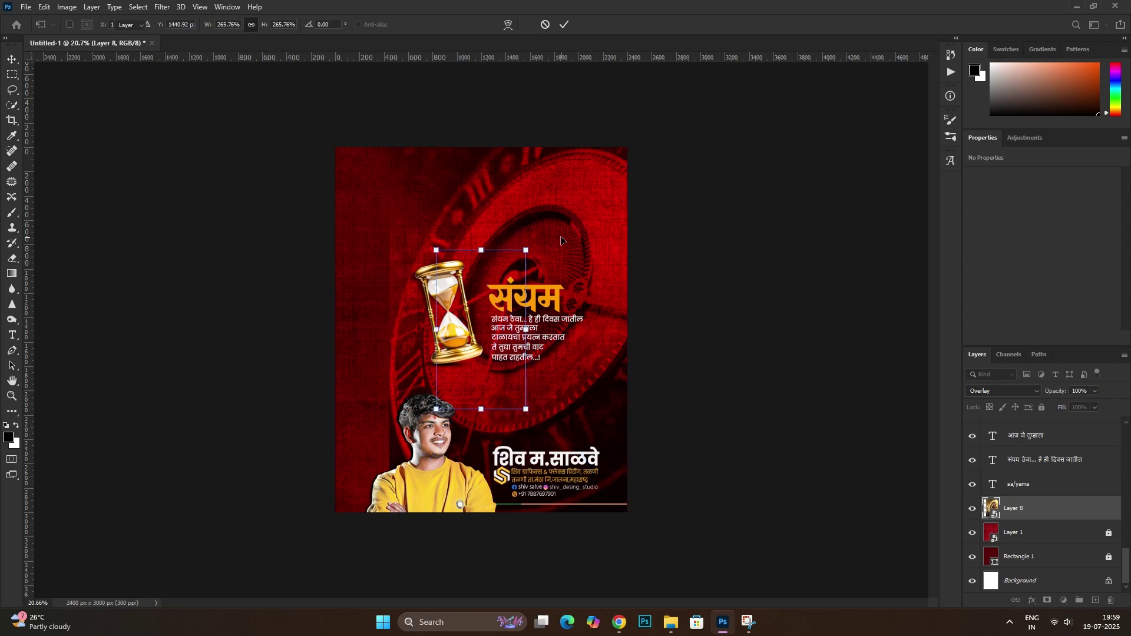
pyautogui.press('Return')
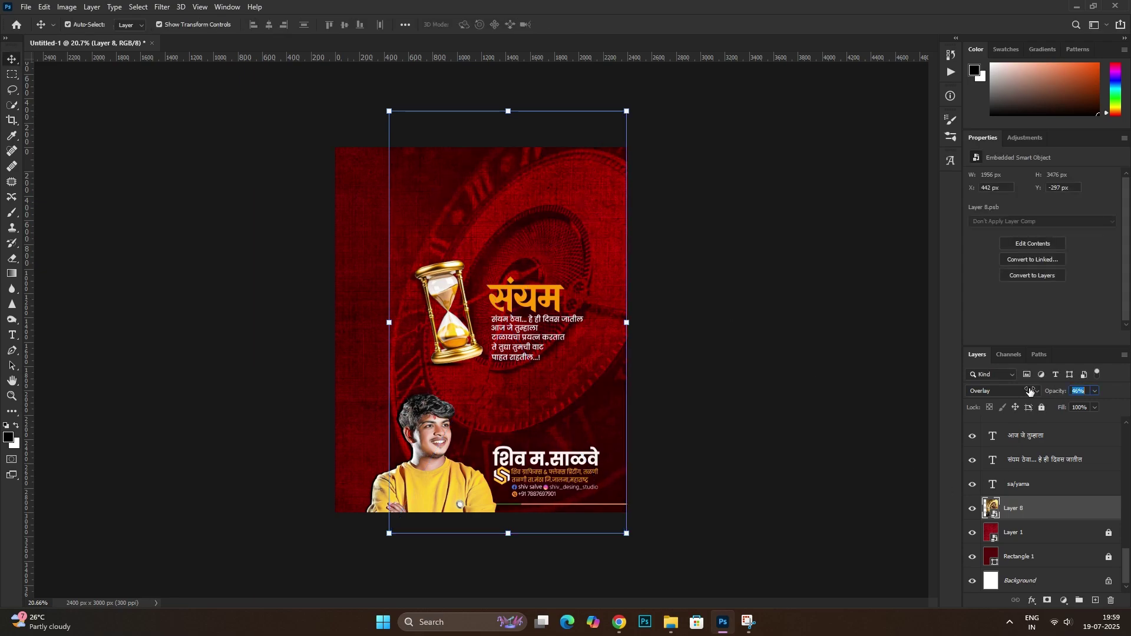
pyautogui.click(689, 312)
pyautogui.hotkey('ctrl', '0')
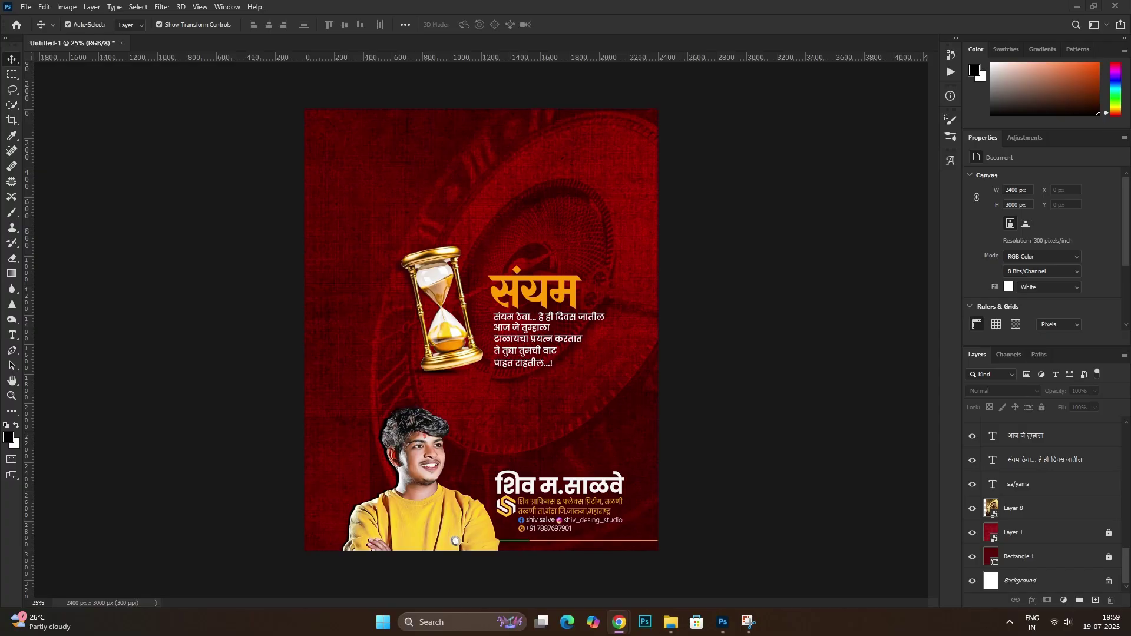
# Rasterize the clock texture layer and enlarge the eraser brush
pyautogui.click(604, 170)
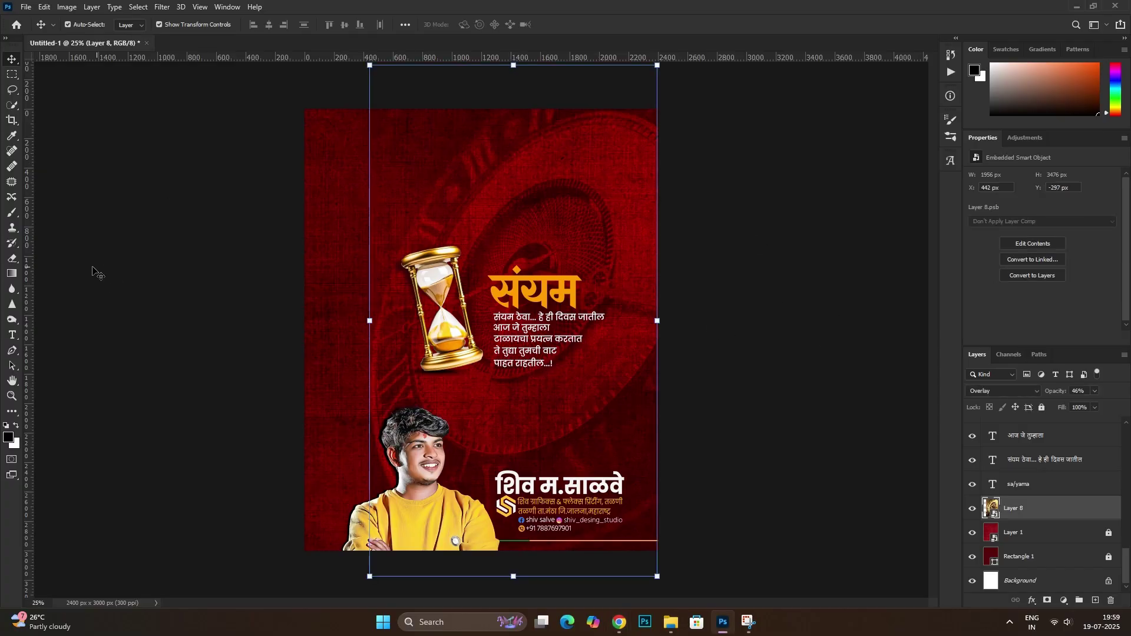
pyautogui.click(14, 257)
pyautogui.click(423, 448)
pyautogui.click(557, 235)
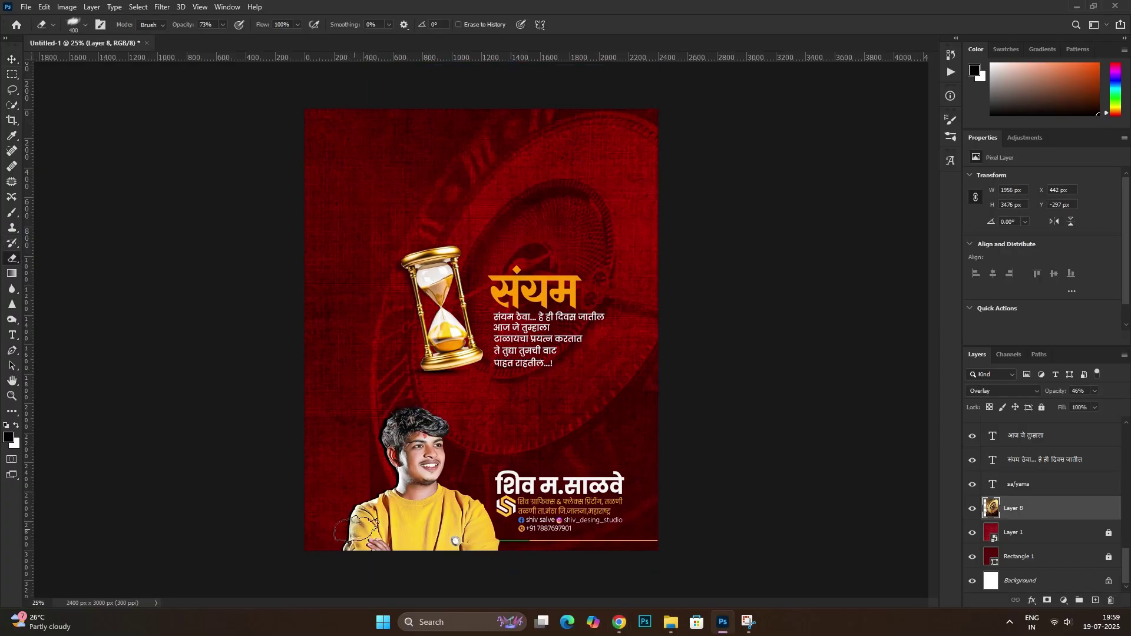
pyautogui.press(']')
pyautogui.press(']')
pyautogui.press(']')
pyautogui.press(']')
pyautogui.press(']')
pyautogui.press(']')
pyautogui.press(']')
pyautogui.press(']')
pyautogui.press(']')
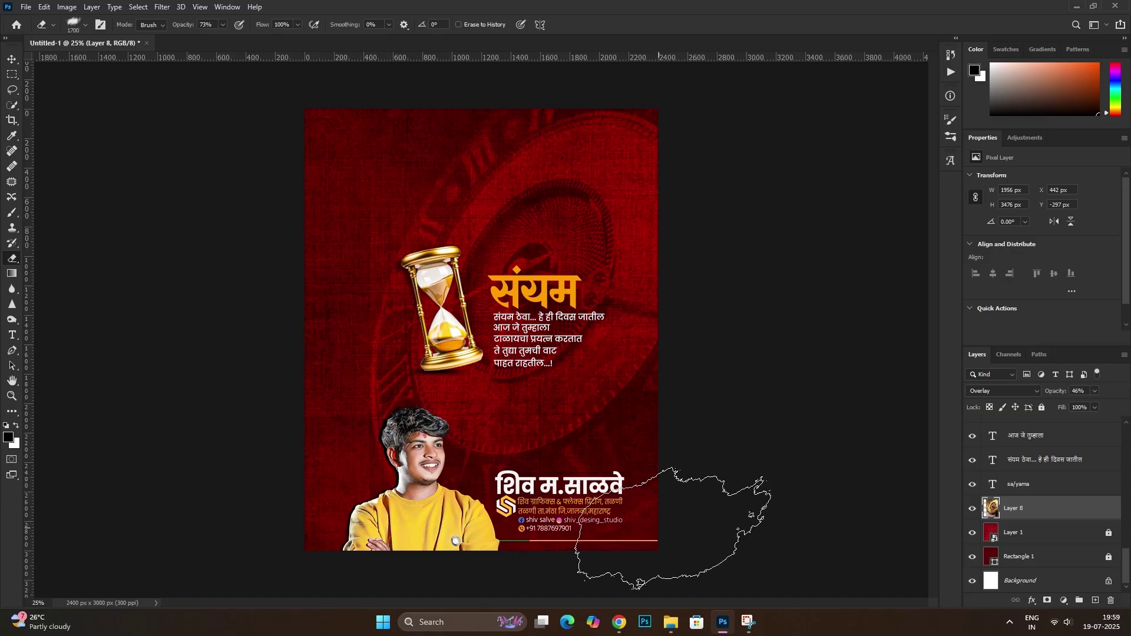
pyautogui.press(']')
pyautogui.press(']')
pyautogui.press(']')
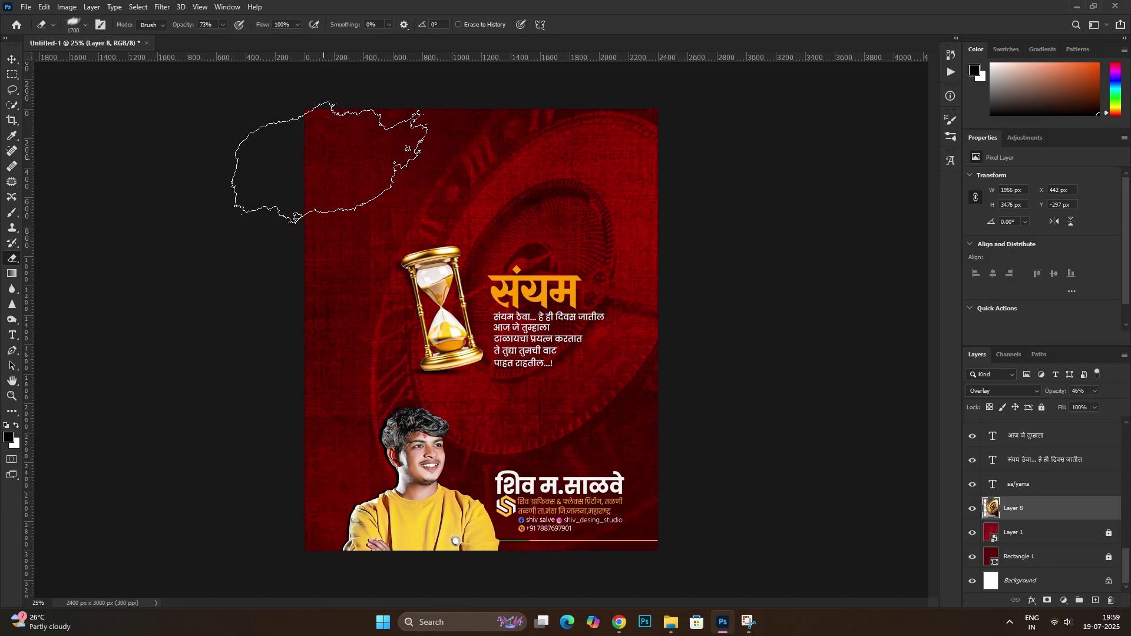
# Scale the clock texture to about 115% and shift it up and slightly right
pyautogui.hotkey('ctrl', 't')
pyautogui.moveTo(368, 321); pyautogui.dragTo(318, 321)
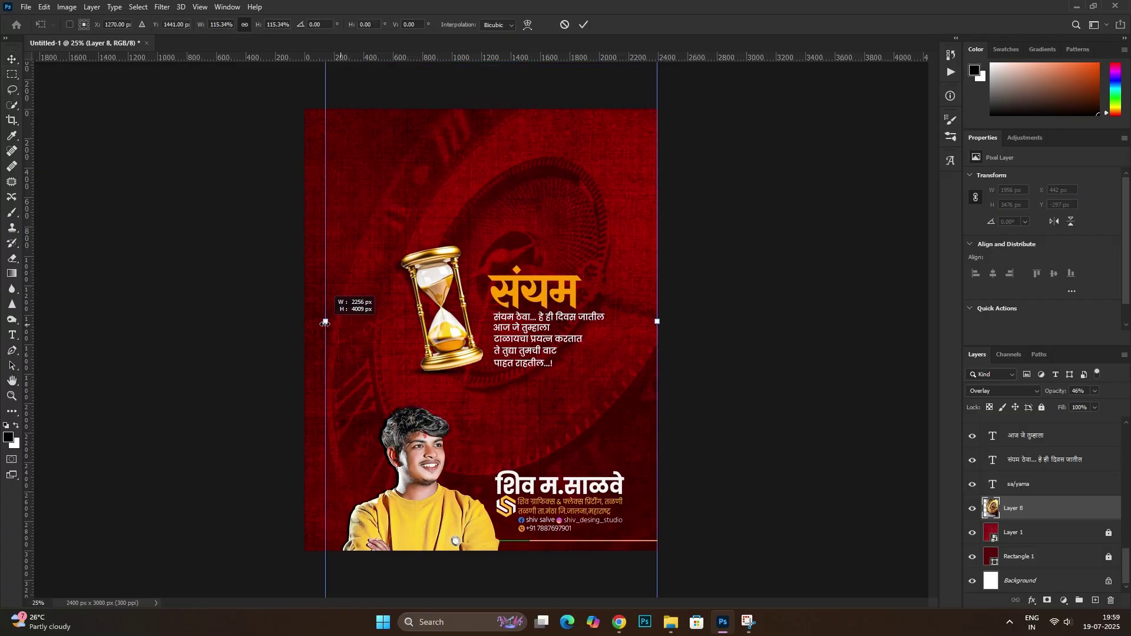
pyautogui.moveTo(498, 239); pyautogui.dragTo(502, 165)
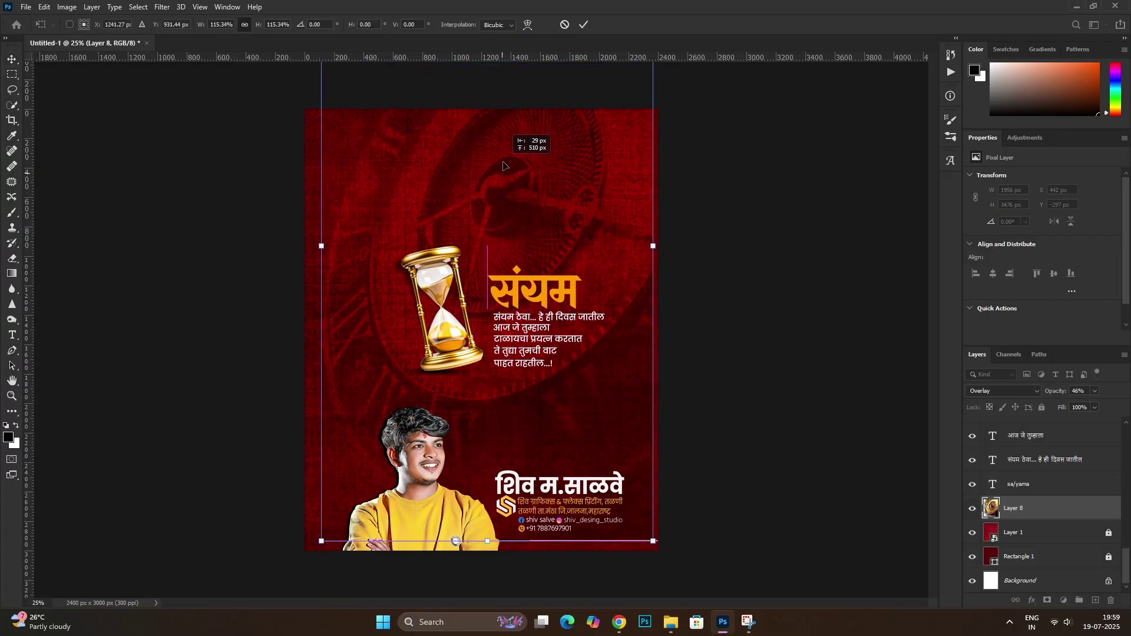
pyautogui.press('Return')
pyautogui.click(719, 165)
pyautogui.moveTo(576, 204); pyautogui.dragTo(580, 204)
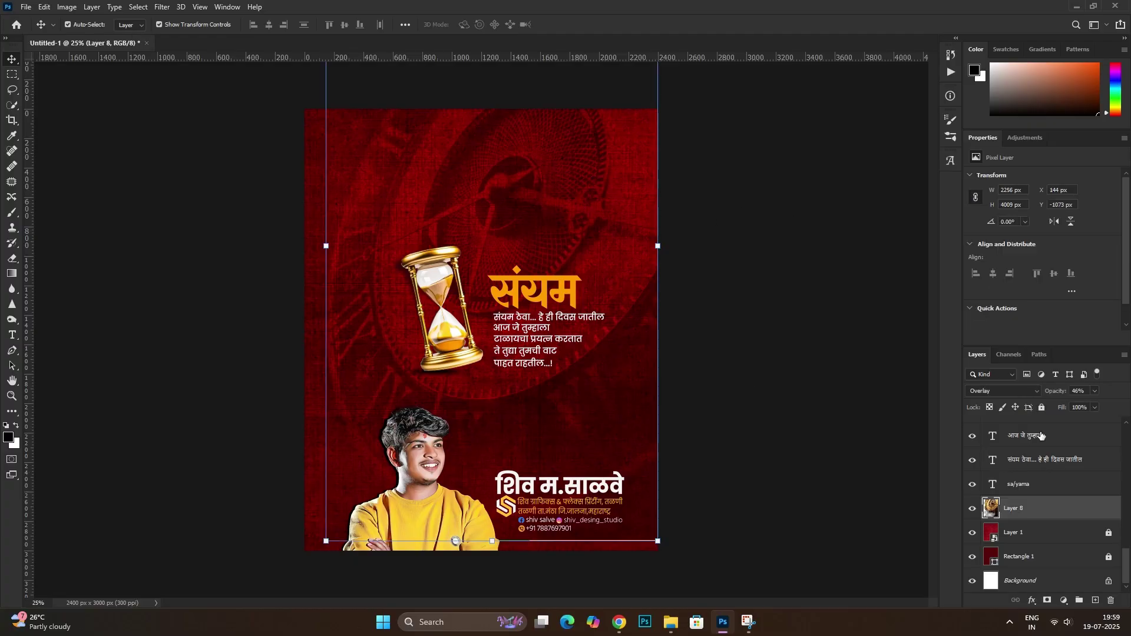
# Toggle the clock layer's lock, reapplying its transform in between
pyautogui.click(1042, 407)
pyautogui.rightClick(639, 387)
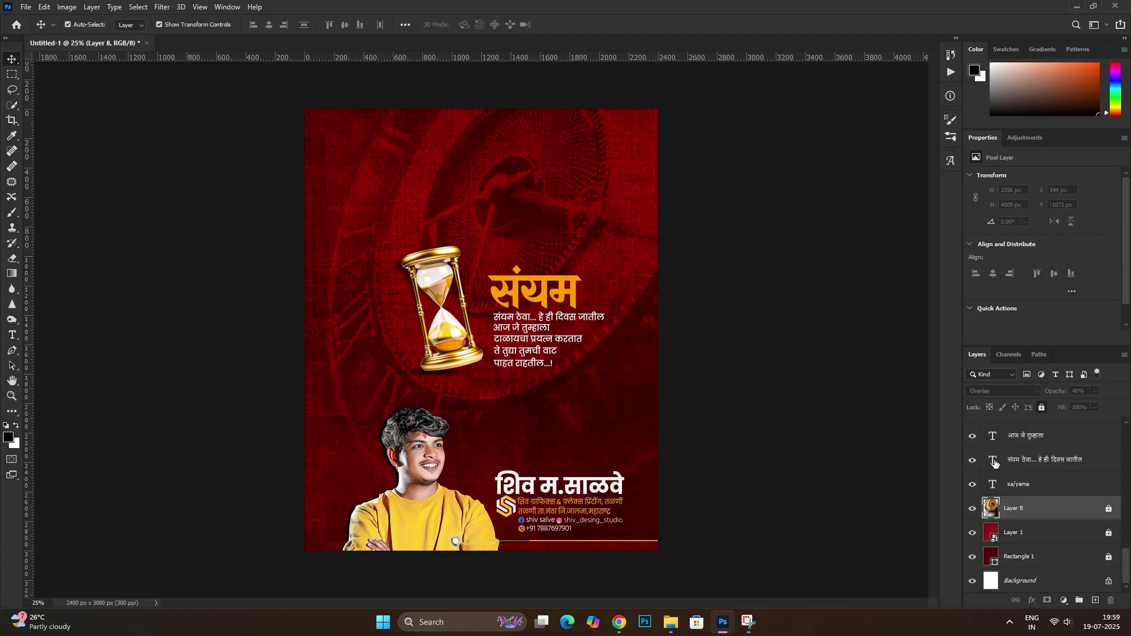
pyautogui.click(1109, 510)
pyautogui.hotkey('ctrl', 't')
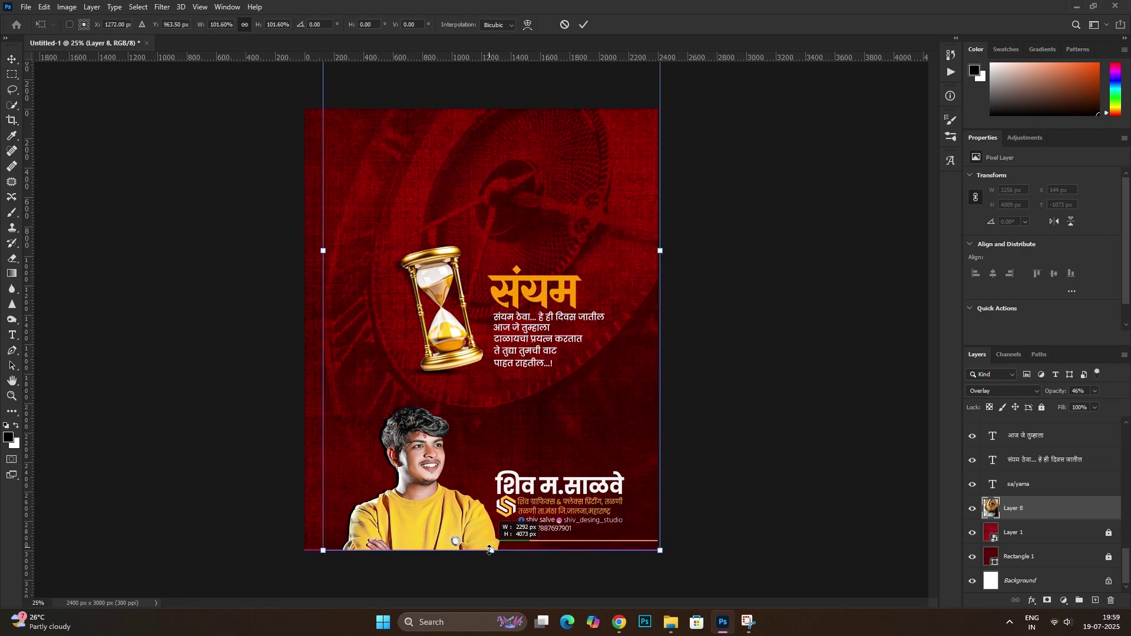
pyautogui.press('Return')
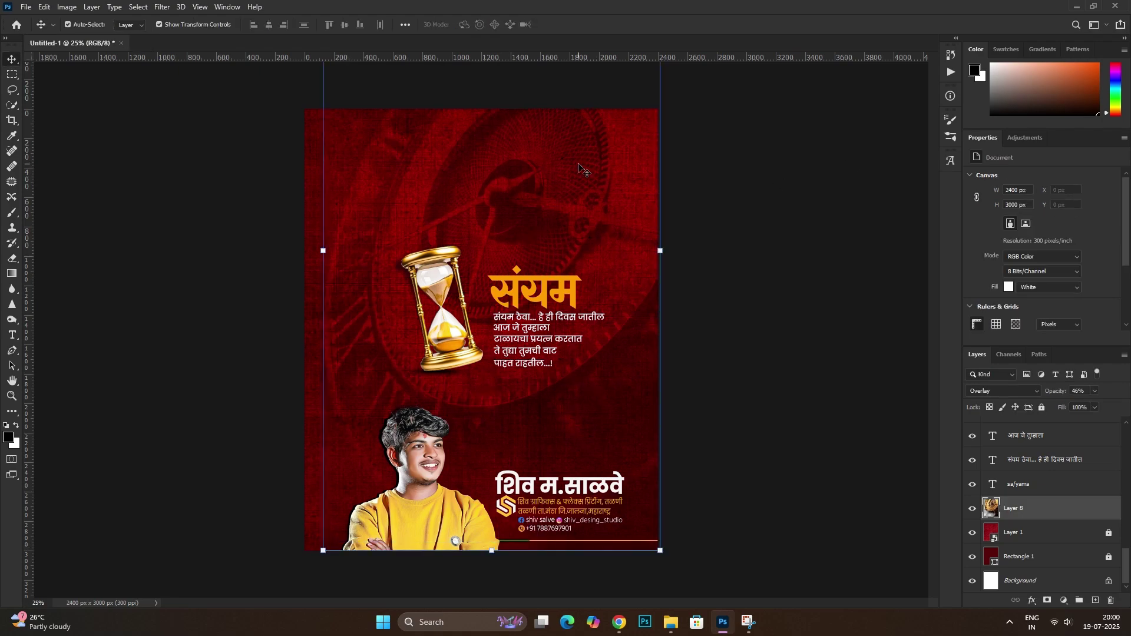
pyautogui.click(1042, 407)
pyautogui.click(1042, 407)
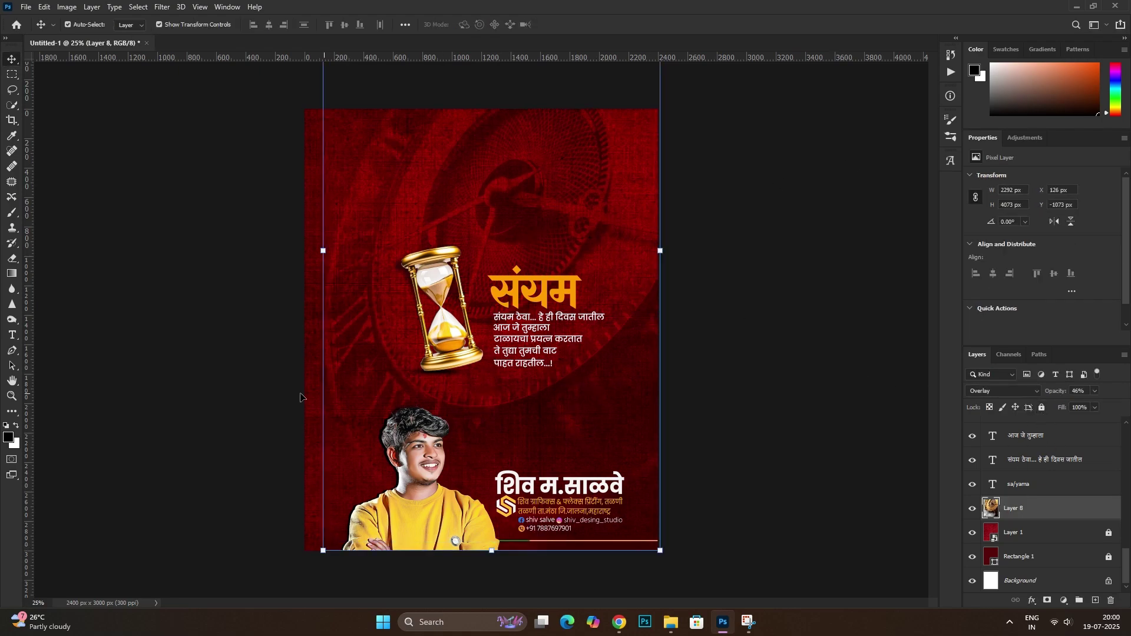
# Lock the clock texture layer and deselect it
pyautogui.click(12, 258)
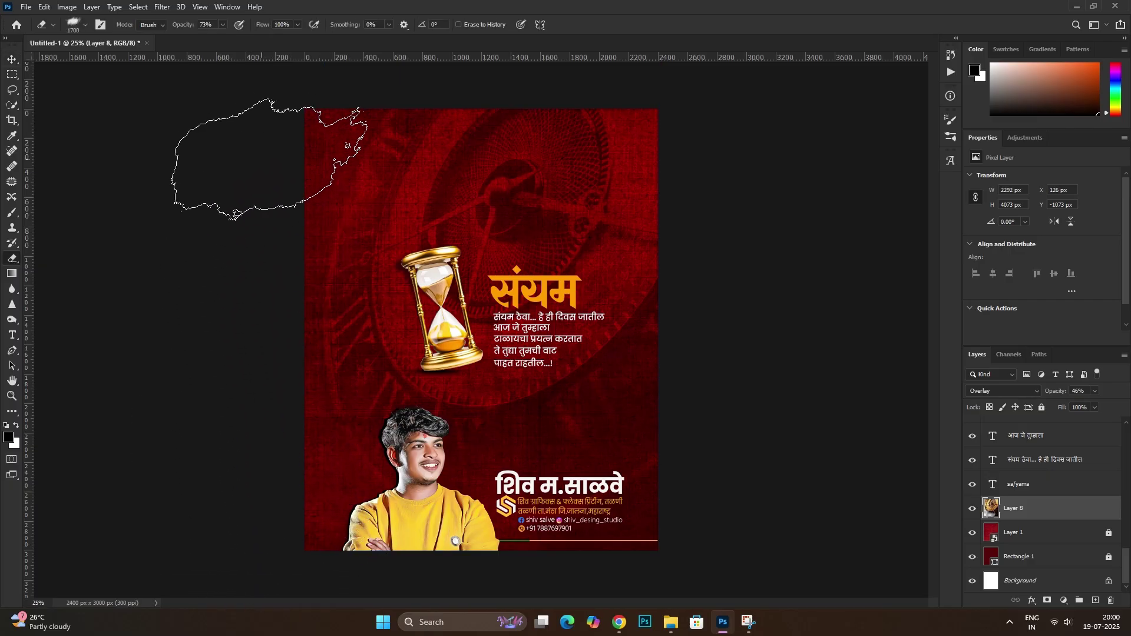
pyautogui.press('v')
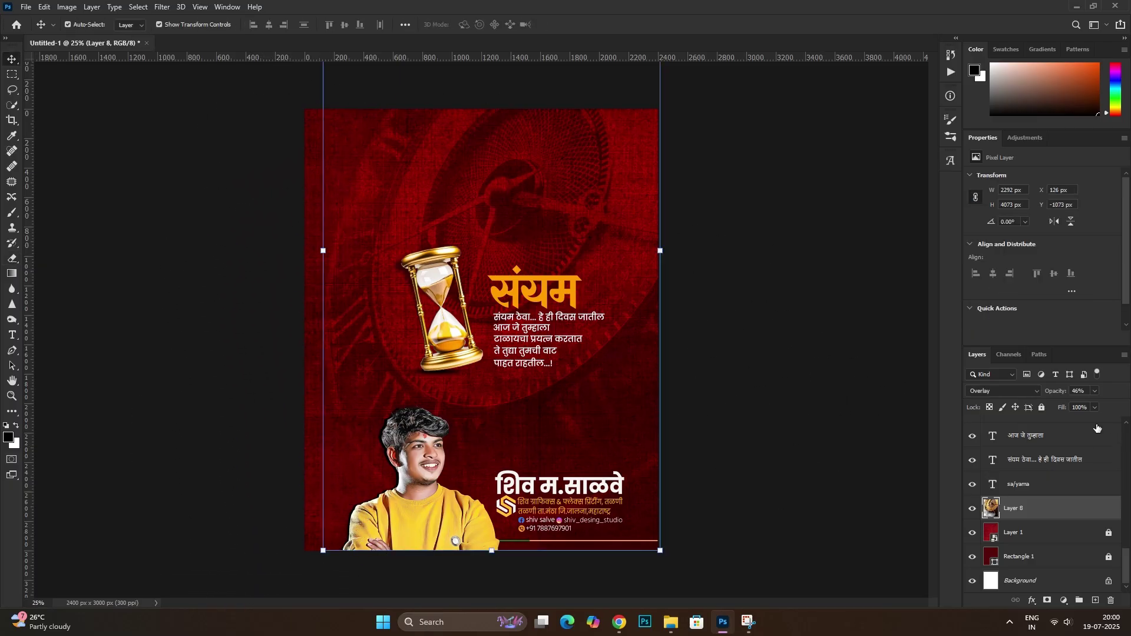
pyautogui.click(1041, 407)
pyautogui.scroll(2, 478, 332)
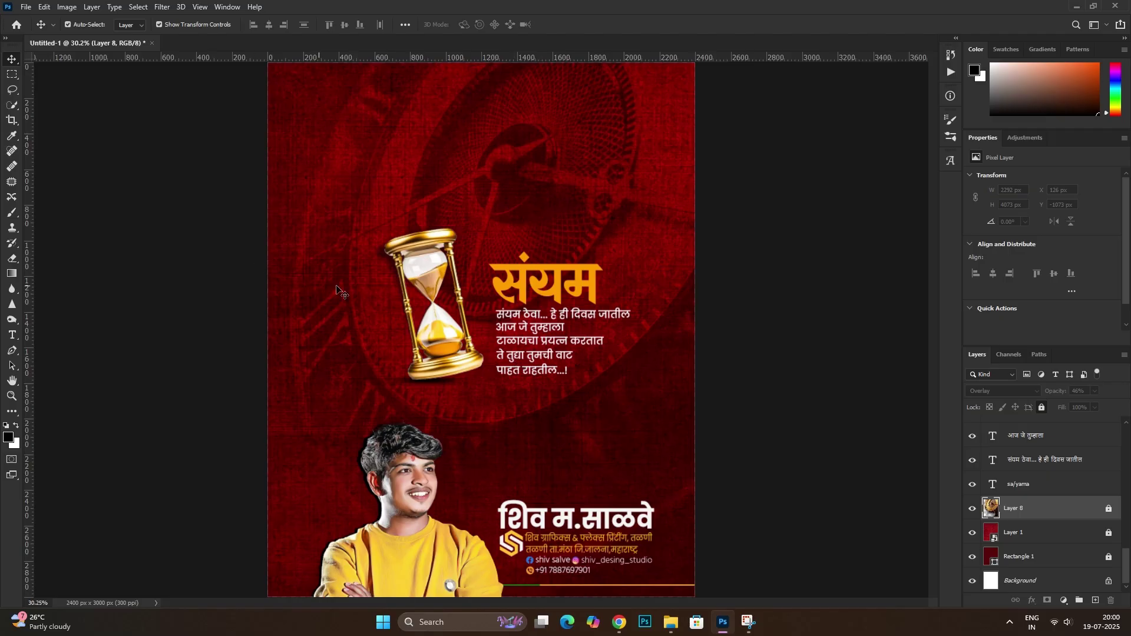
pyautogui.click(529, 498)
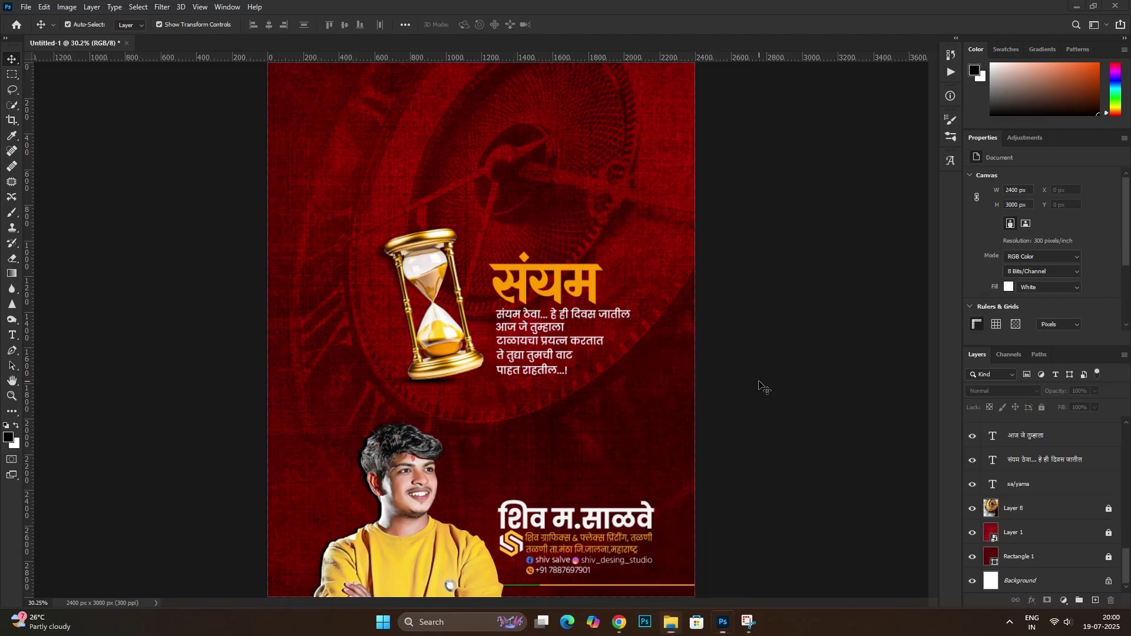
pyautogui.hotkey('alt', 'Tab')
pyautogui.hotkey('alt', 'Tab')
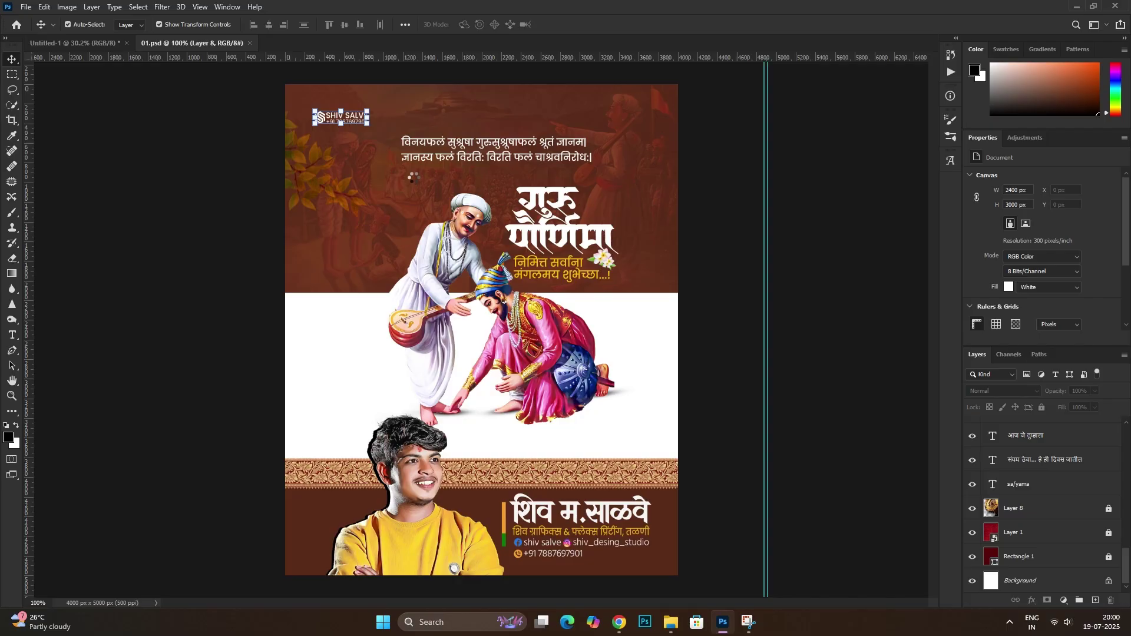
# Copy the SHIV SALVE logo from the other poster into the संयम poster and shrink it at top left
pyautogui.click(358, 112)
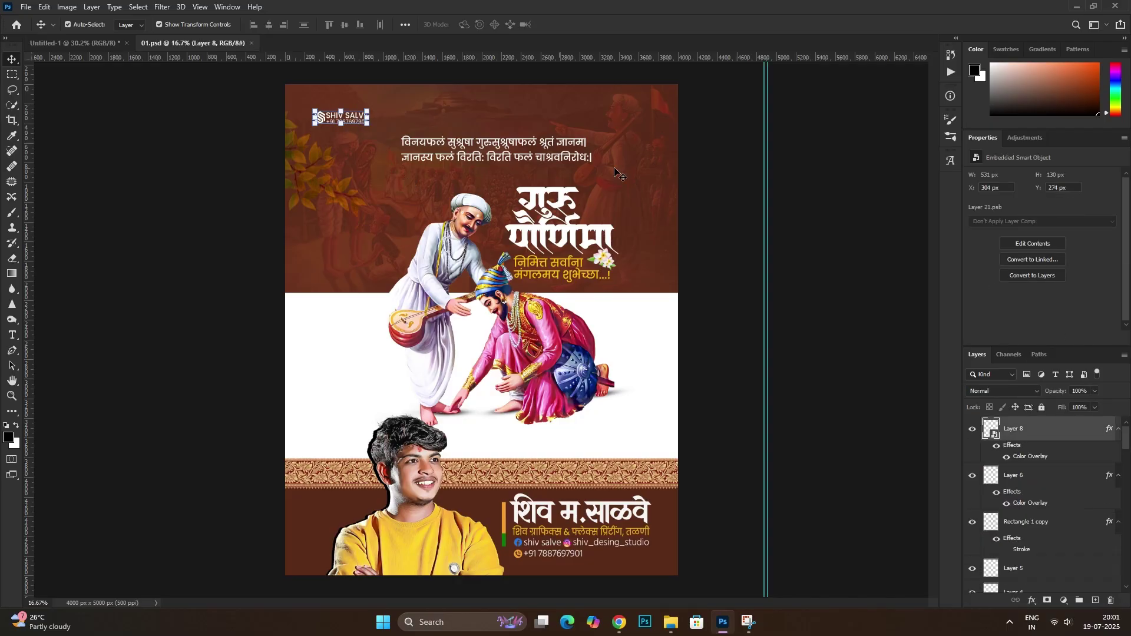
pyautogui.moveTo(1060, 434); pyautogui.dragTo(336, 161)
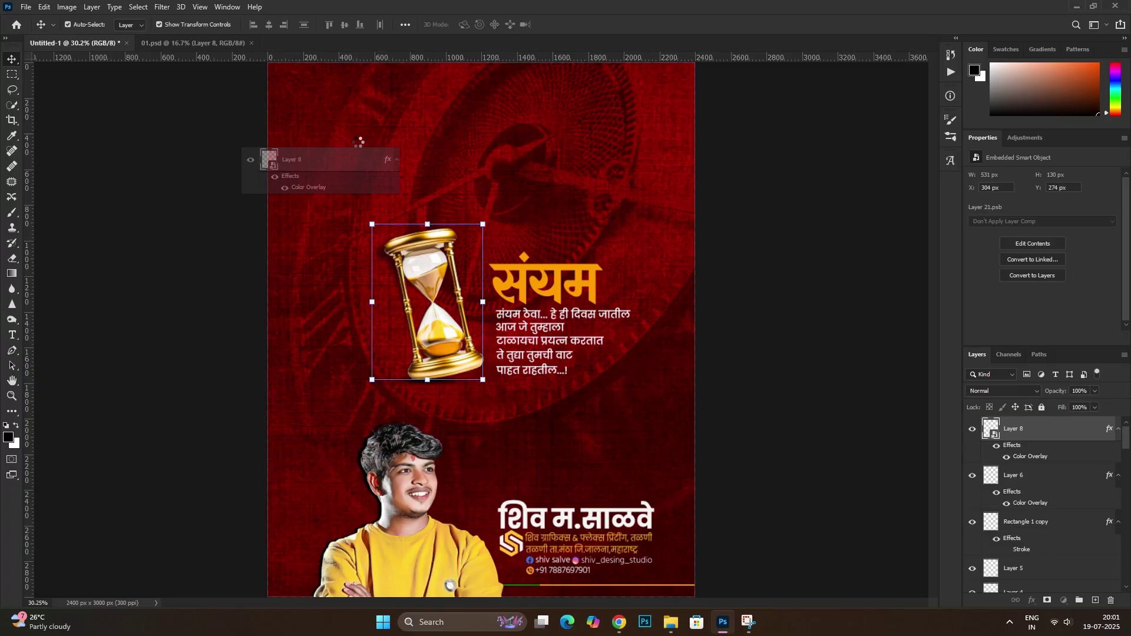
pyautogui.scroll(3, 323, 409)
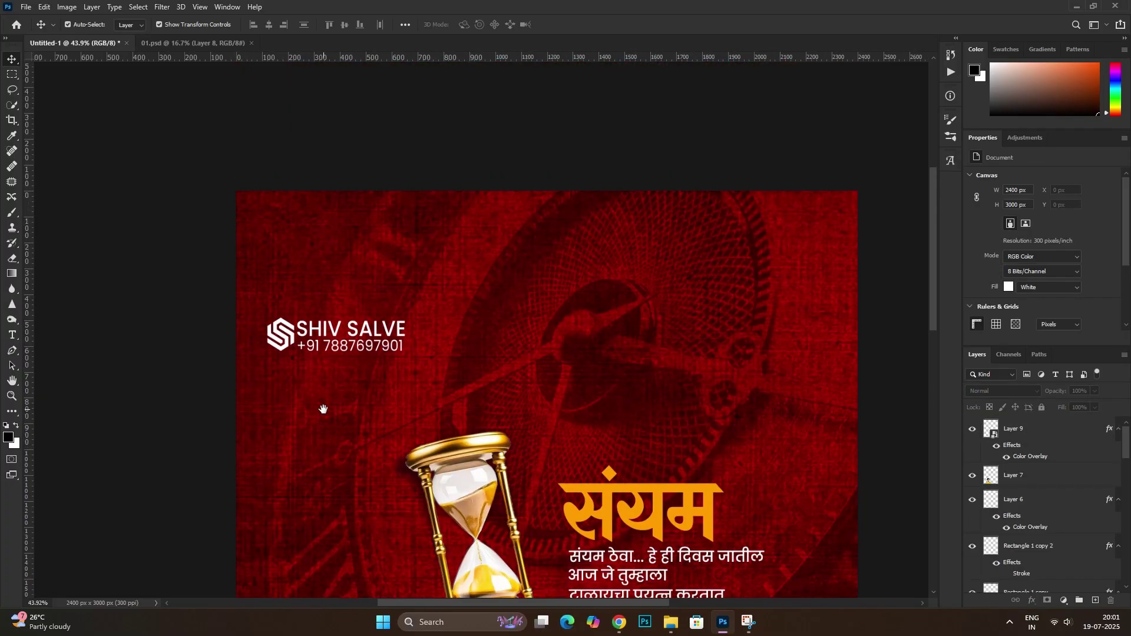
pyautogui.click(344, 346)
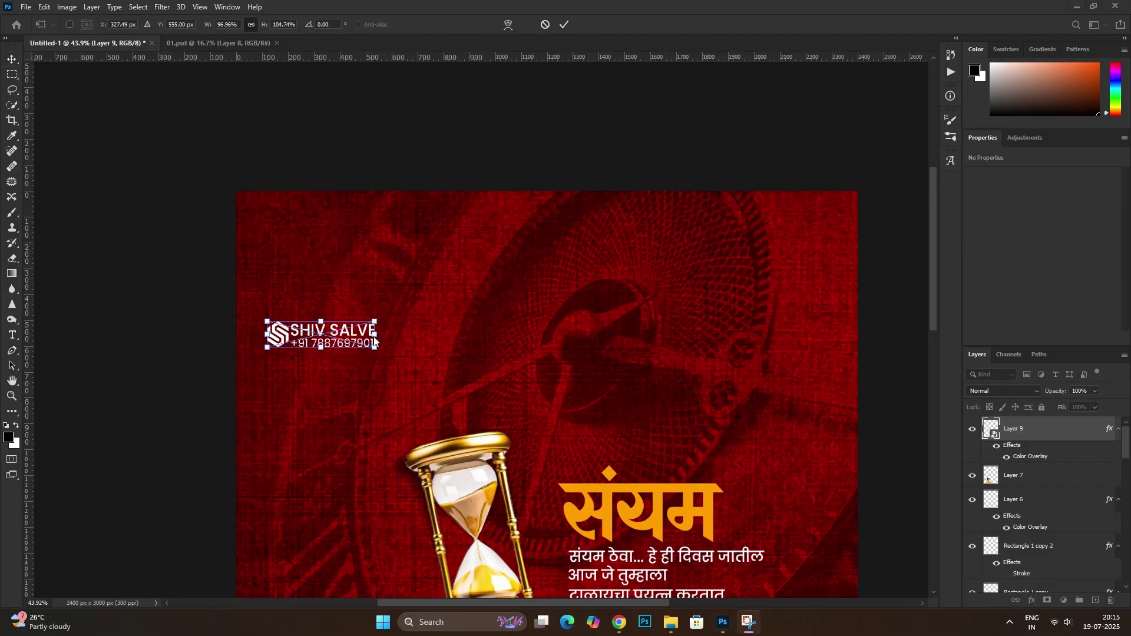
pyautogui.moveTo(375, 341); pyautogui.dragTo(330, 337)
pyautogui.press('Return')
pyautogui.hotkey('ctrl', '0')
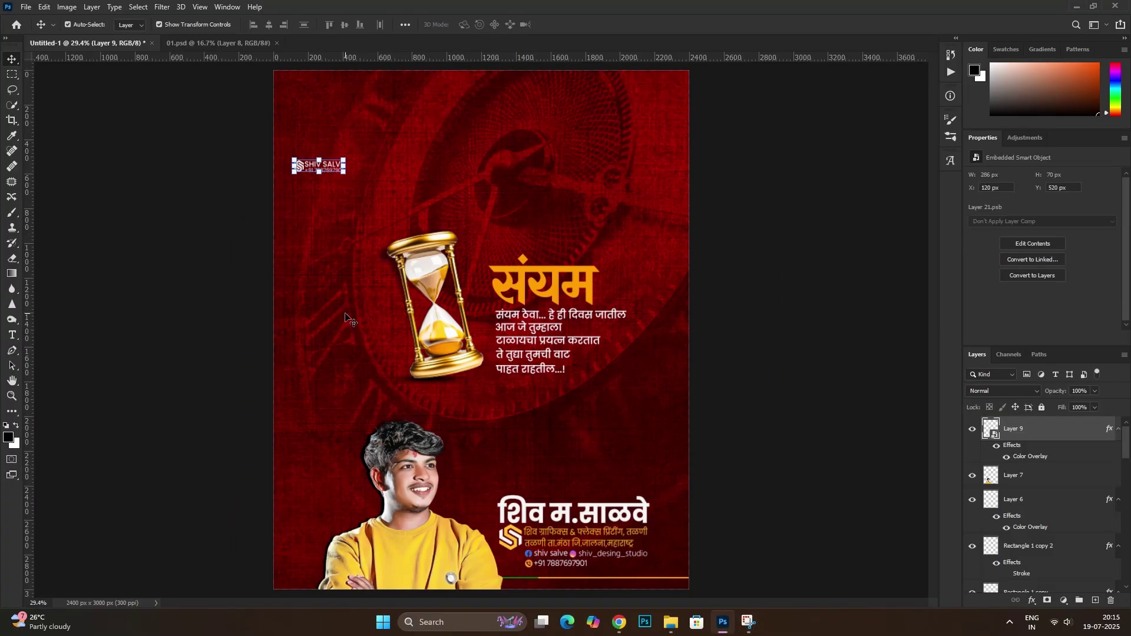
pyautogui.keyDown('alt'); pyautogui.scroll(3, 345, 330); pyautogui.keyUp('alt')
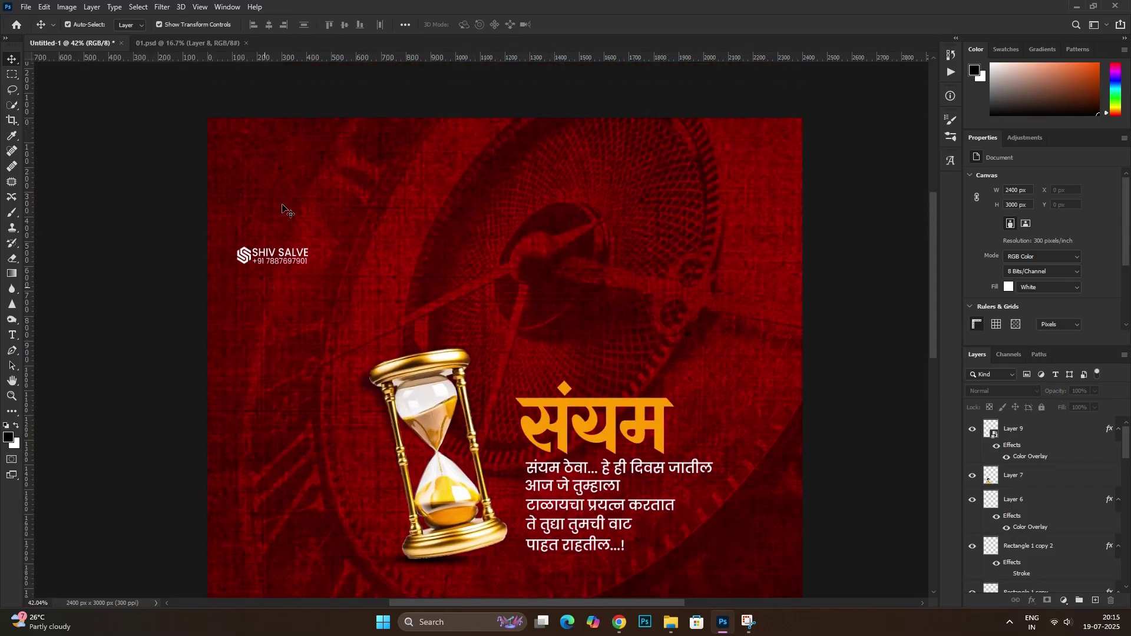
# Move the SHIV SALVE logo layer up and to the right
pyautogui.click(293, 283)
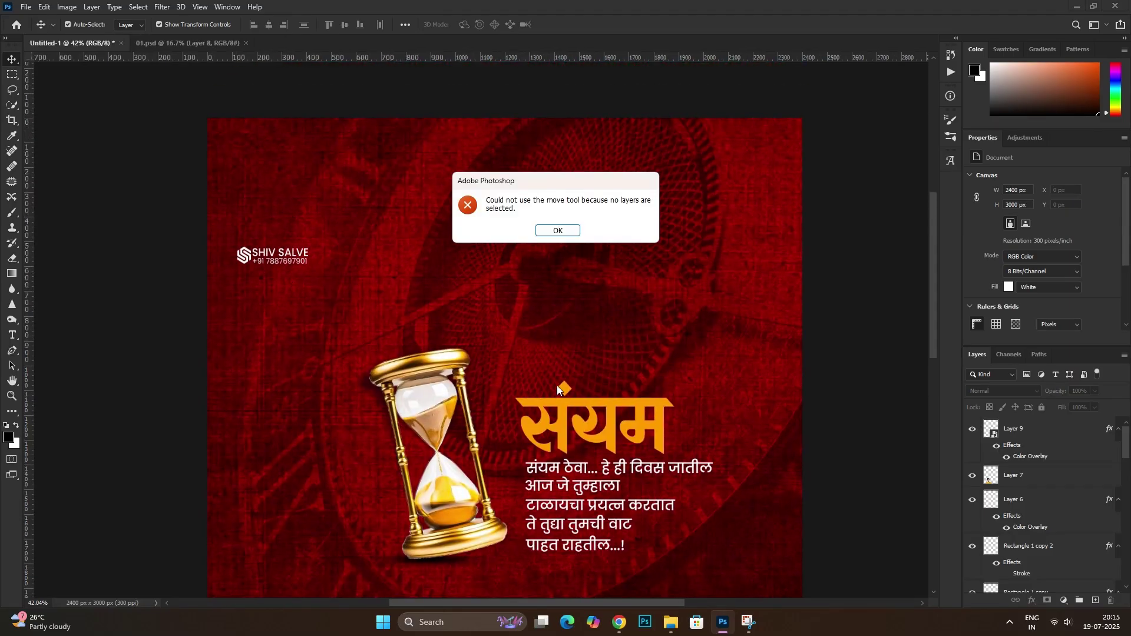
pyautogui.click(556, 229)
pyautogui.click(273, 254)
pyautogui.hotkey('ctrl', 't')
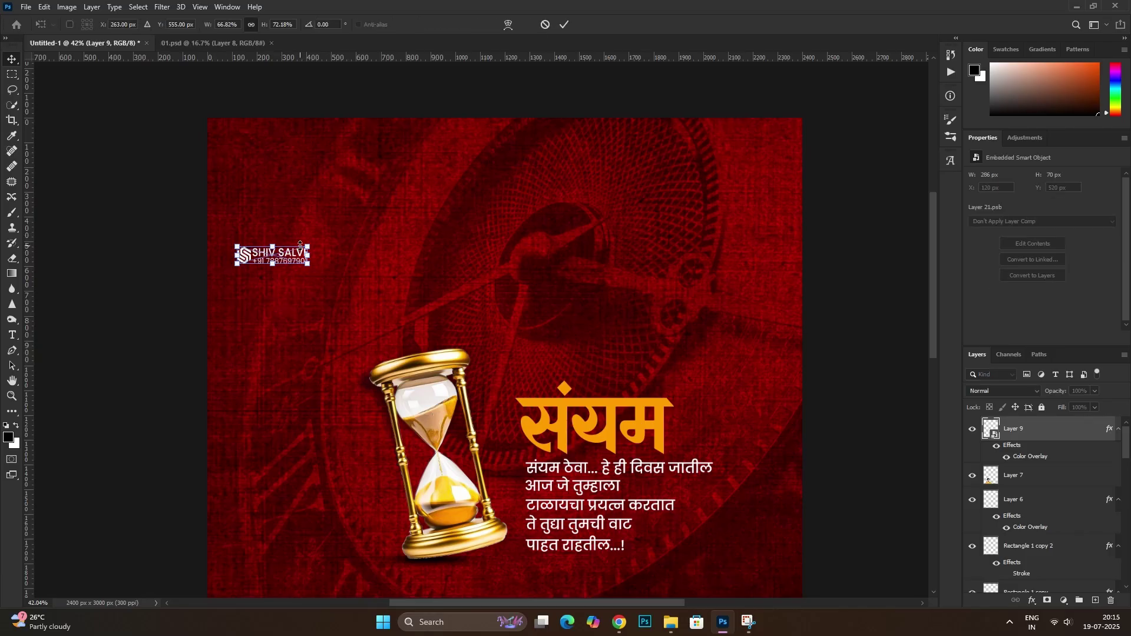
pyautogui.moveTo(292, 258); pyautogui.dragTo(327, 222)
pyautogui.press('Return')
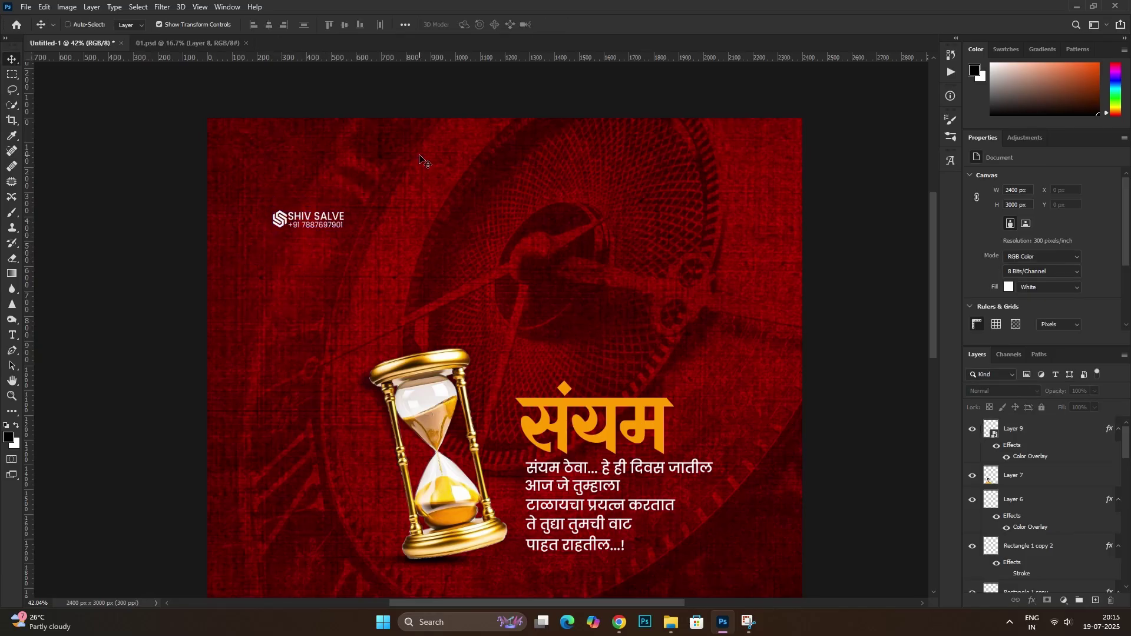
pyautogui.scroll(-2, 506, 330)
pyautogui.scroll(1, 506, 330)
pyautogui.scroll(-3, 1042, 506)
# Add a new layer above Layer 8 and paint black brush shading across the poster top
pyautogui.scroll(-5, 1060, 554)
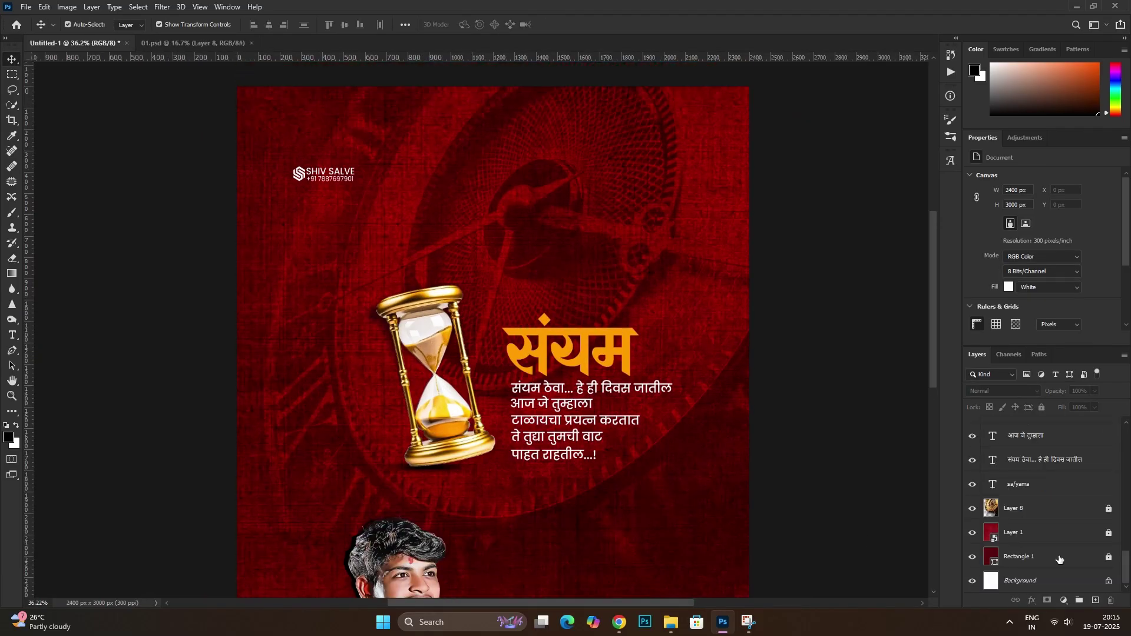
pyautogui.click(1038, 510)
pyautogui.click(1097, 600)
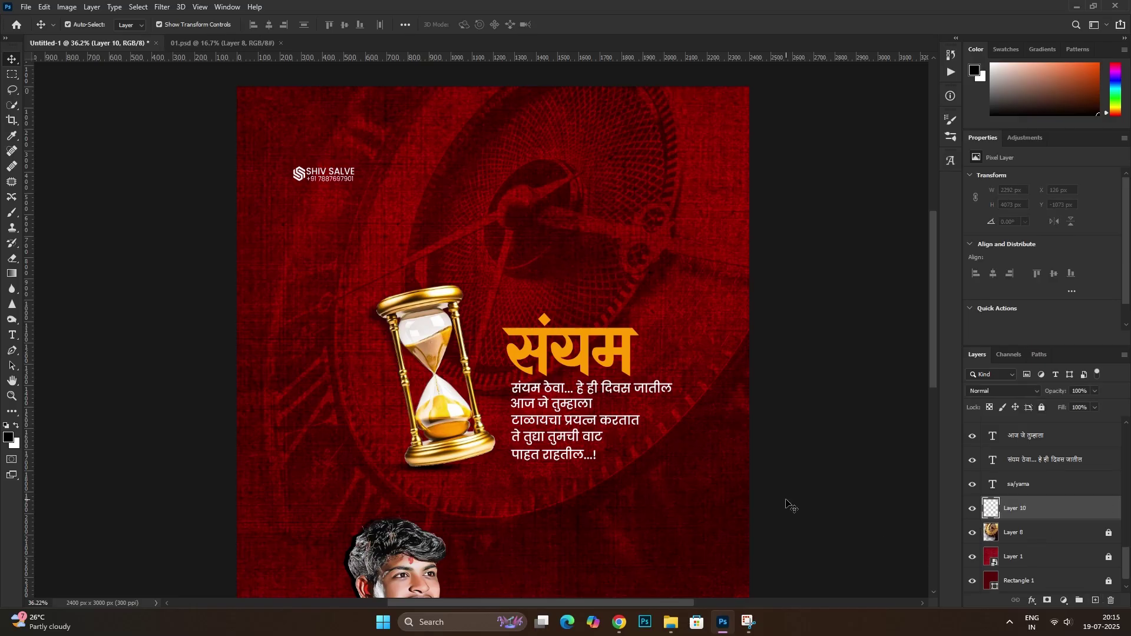
pyautogui.click(6, 212)
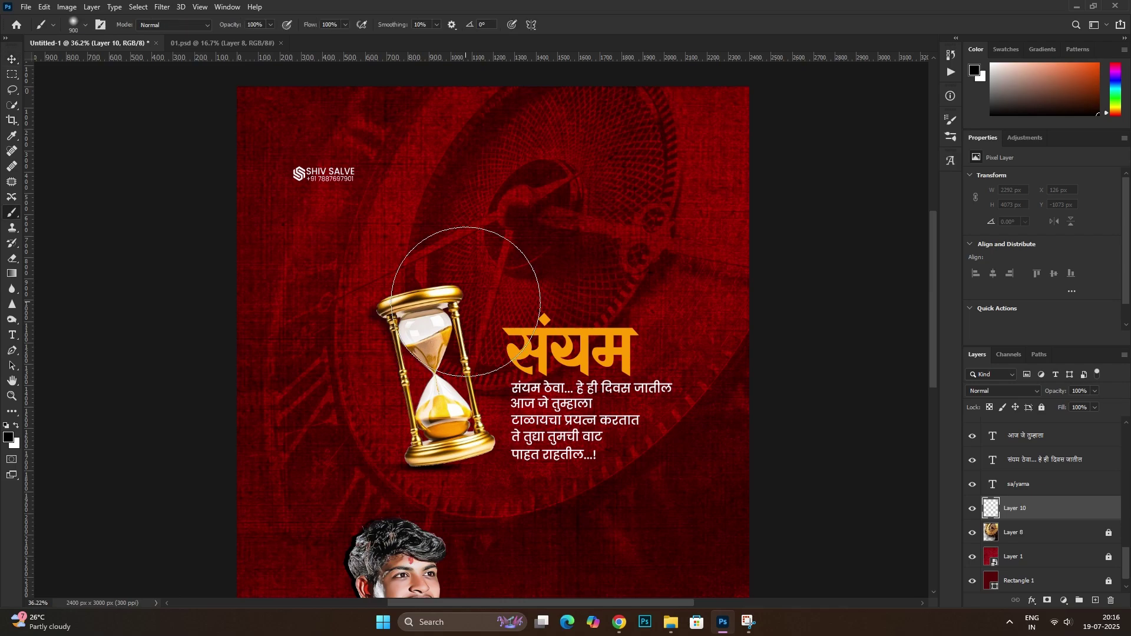
pyautogui.scroll(-1, 366, 157)
pyautogui.moveTo(222, 144); pyautogui.dragTo(782, 169)
pyautogui.hotkey('ctrl', 'z')
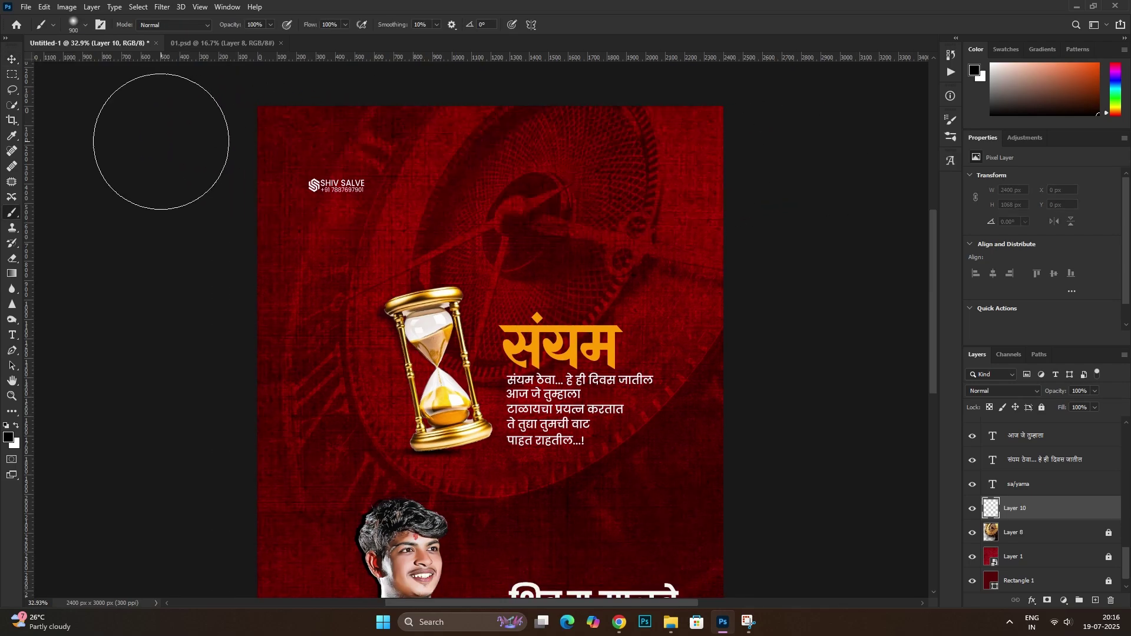
pyautogui.moveTo(159, 137); pyautogui.dragTo(902, 152)
# Stretch the shading down, fade it to about half opacity, and pull its bottom to mid-poster
pyautogui.press('v')
pyautogui.scroll(-1, 497, 288)
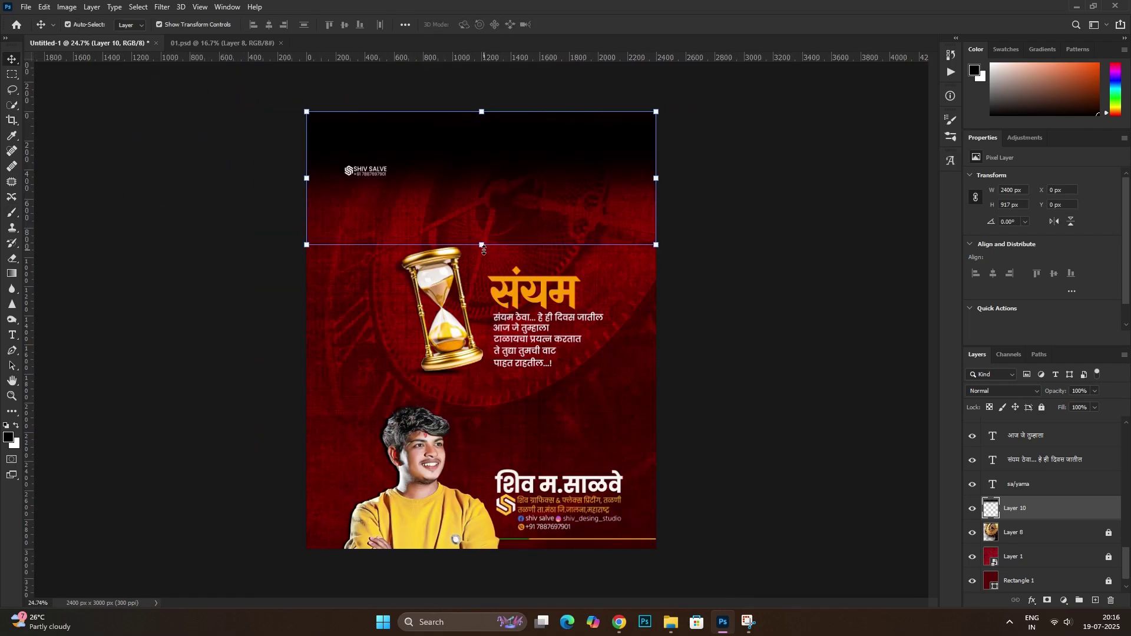
pyautogui.click(482, 246)
pyautogui.moveTo(480, 246); pyautogui.dragTo(482, 539)
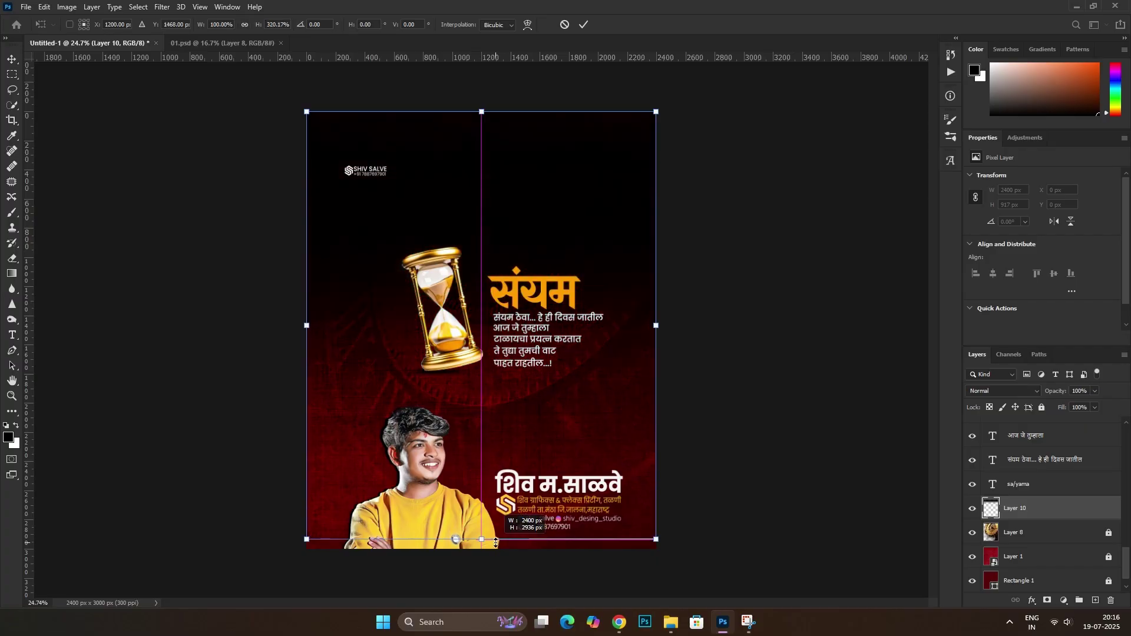
pyautogui.press('Return')
pyautogui.moveTo(1059, 392); pyautogui.dragTo(1018, 389)
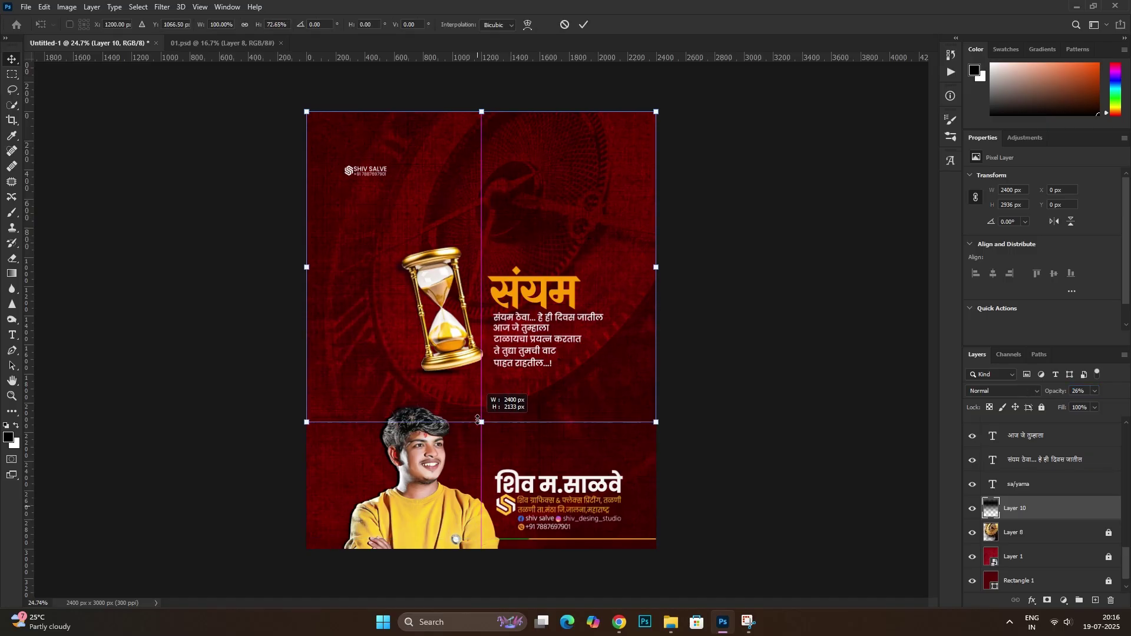
pyautogui.moveTo(481, 539); pyautogui.dragTo(481, 442)
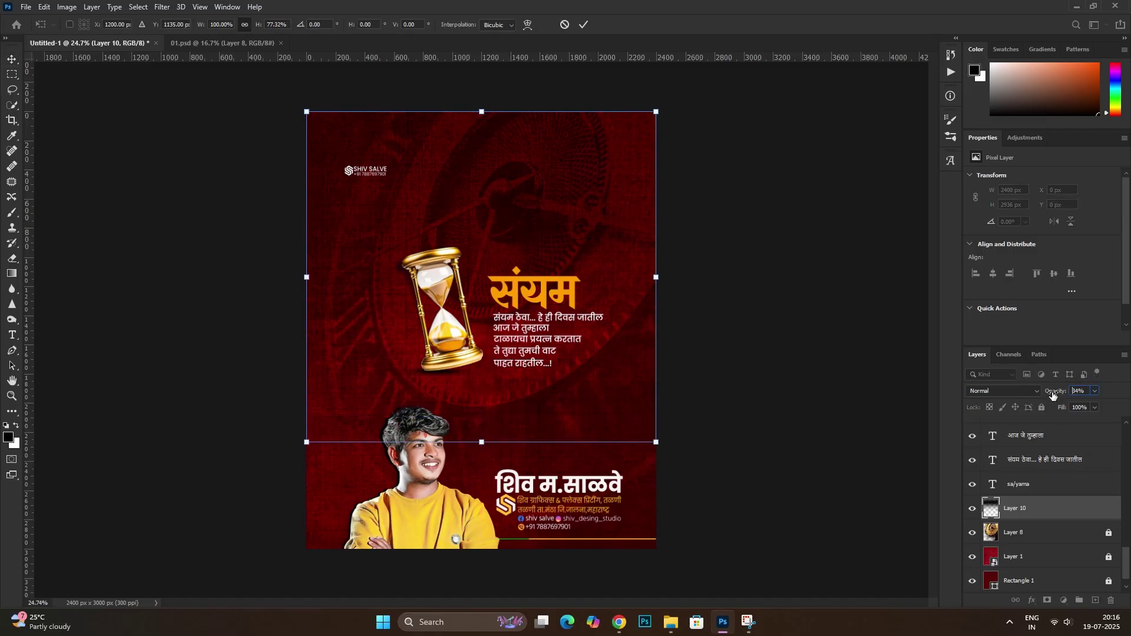
pyautogui.press('Return')
pyautogui.scroll(2, 745, 183)
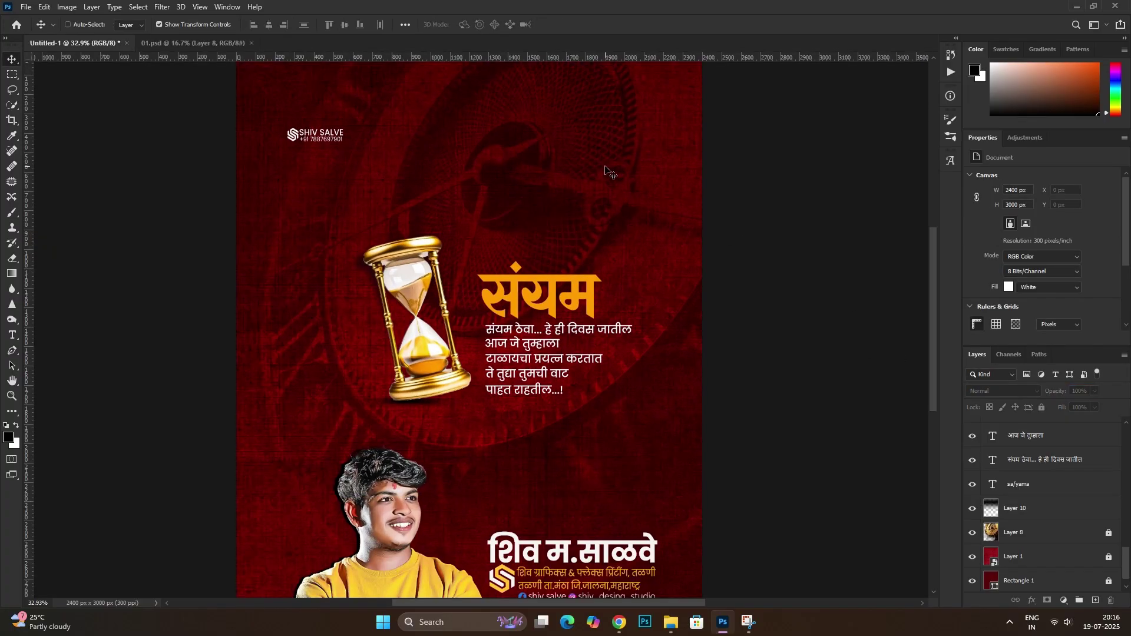
# Lock the shading layer, bring the footer into view and select Layer 10
pyautogui.click(1041, 408)
pyautogui.scroll(-2, 634, 327)
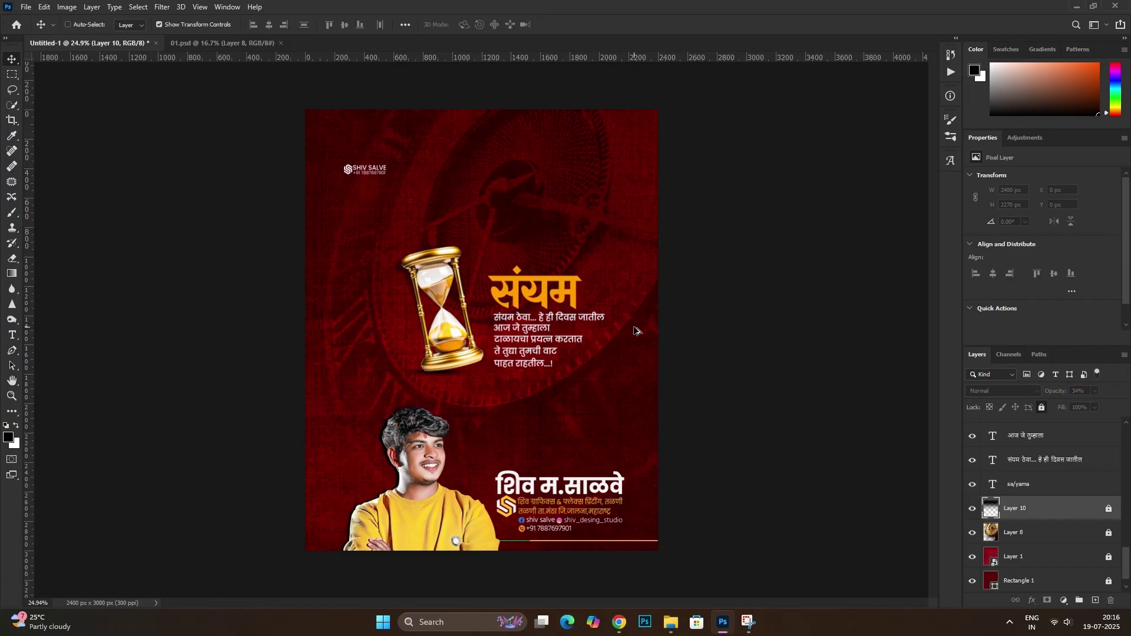
pyautogui.scroll(1, 626, 320)
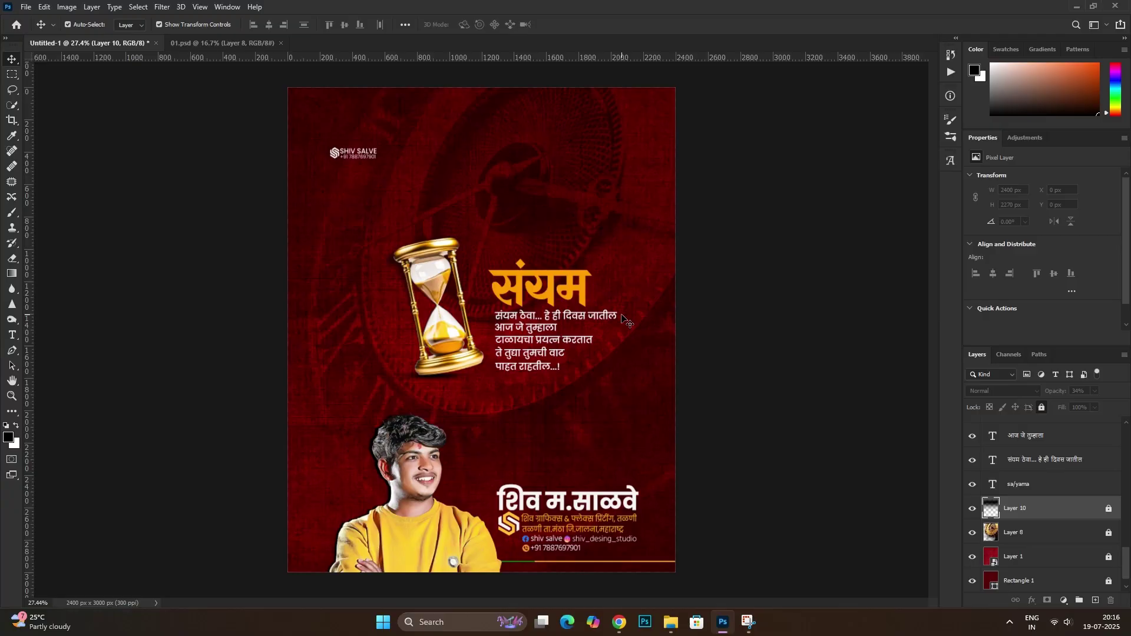
pyautogui.scroll(3, 445, 364)
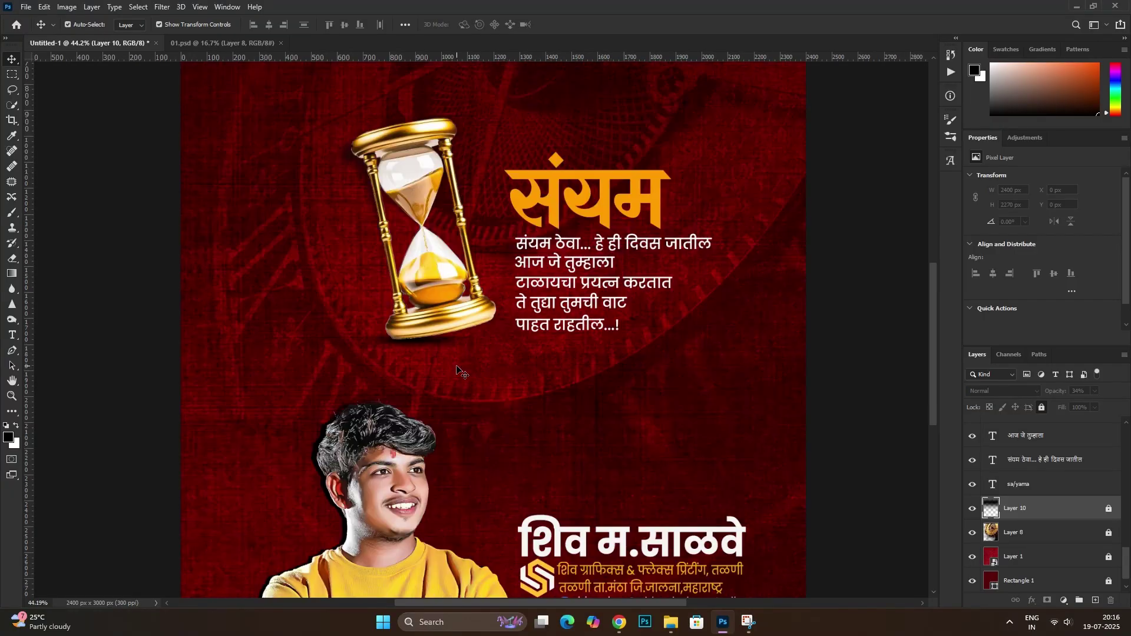
pyautogui.moveTo(463, 436); pyautogui.dragTo(462, 328)
pyautogui.moveTo(510, 409); pyautogui.dragTo(477, 355)
pyautogui.click(334, 453)
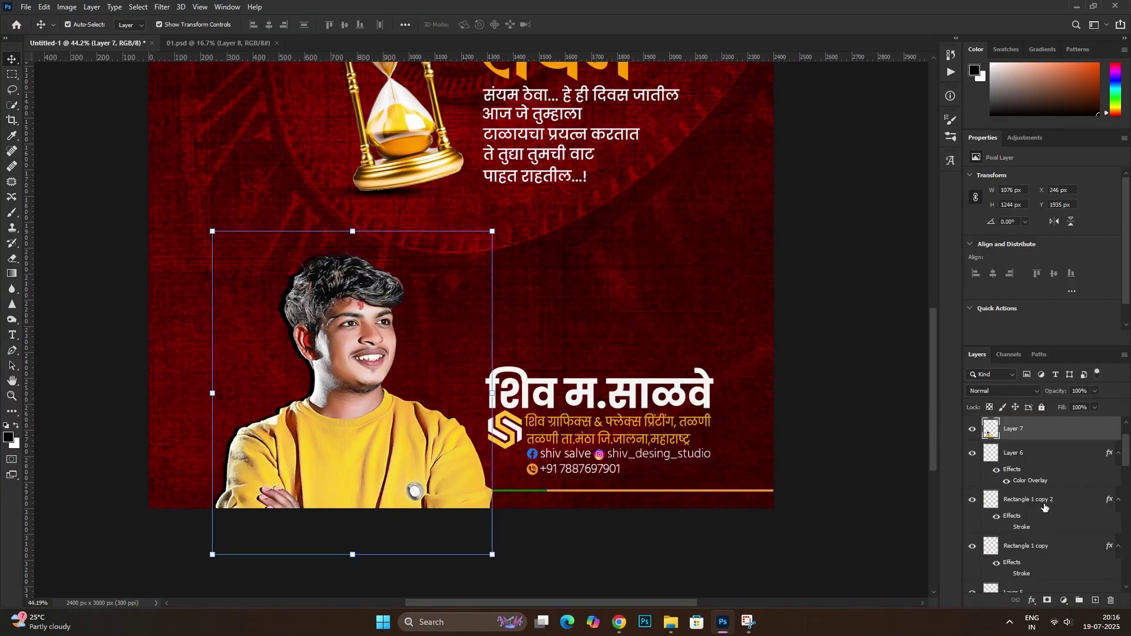
pyautogui.scroll(3, 1043, 506)
pyautogui.scroll(-3, 1071, 514)
pyautogui.click(1054, 484)
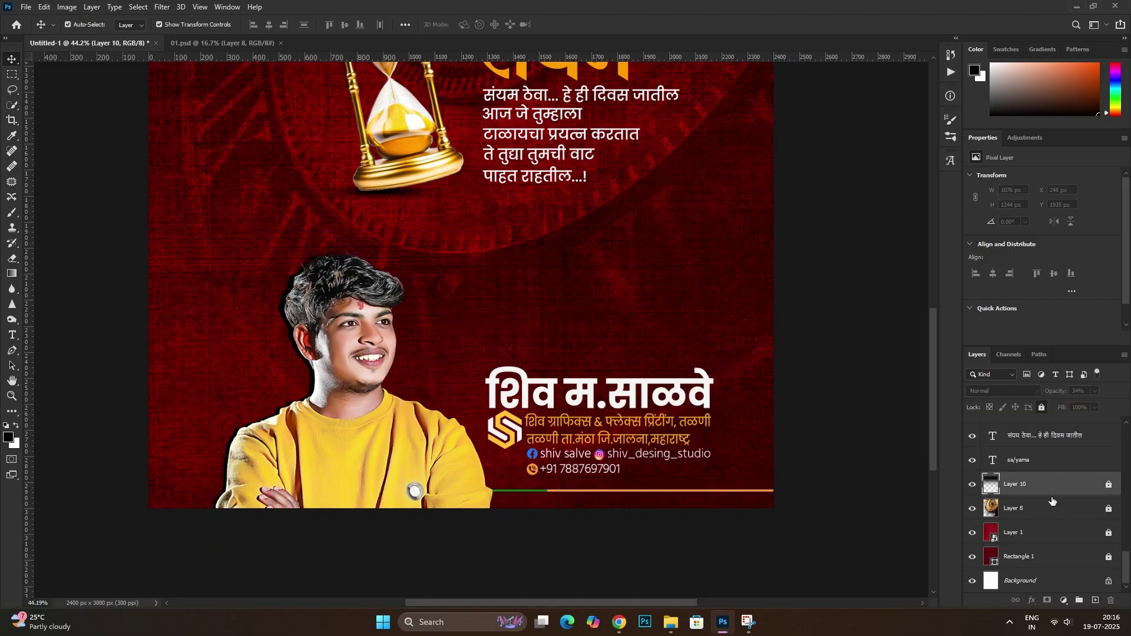
# Draw a rectangle over the footer and round its corners to 155 px
pyautogui.press('u')
pyautogui.moveTo(243, 324); pyautogui.dragTo(733, 562)
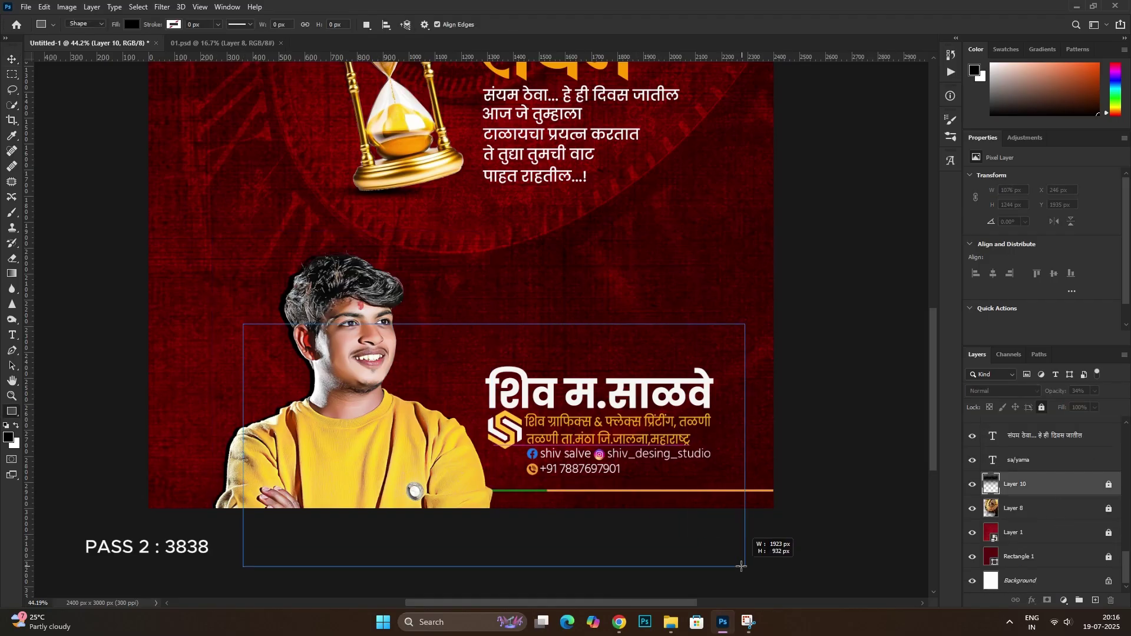
pyautogui.press('v')
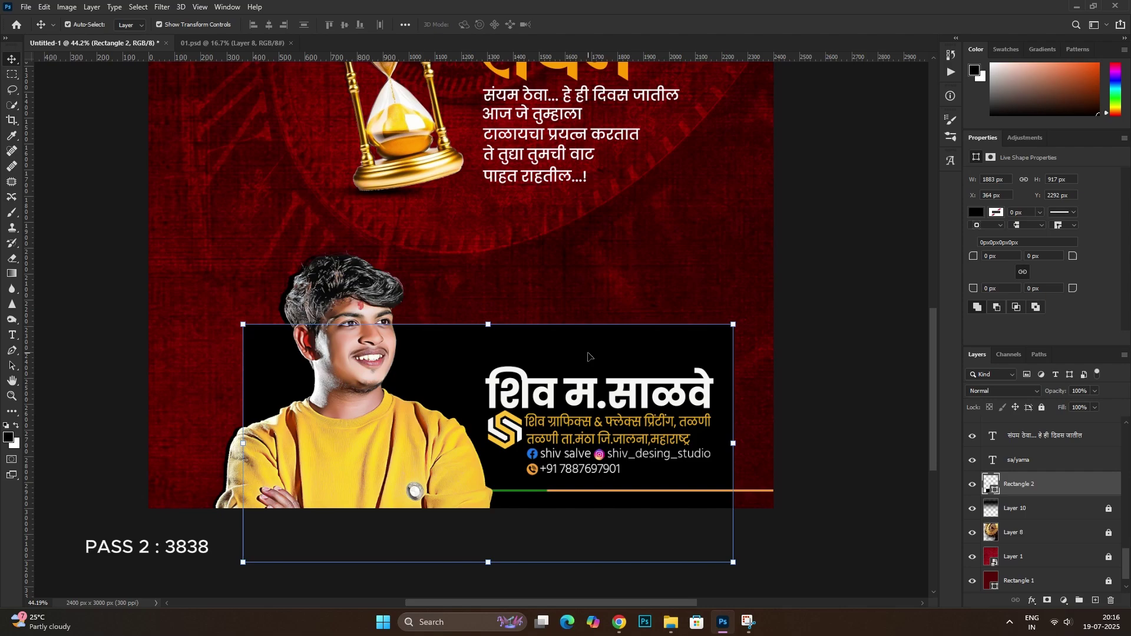
pyautogui.moveTo(588, 357); pyautogui.dragTo(585, 357)
pyautogui.scroll(-1, 506, 353)
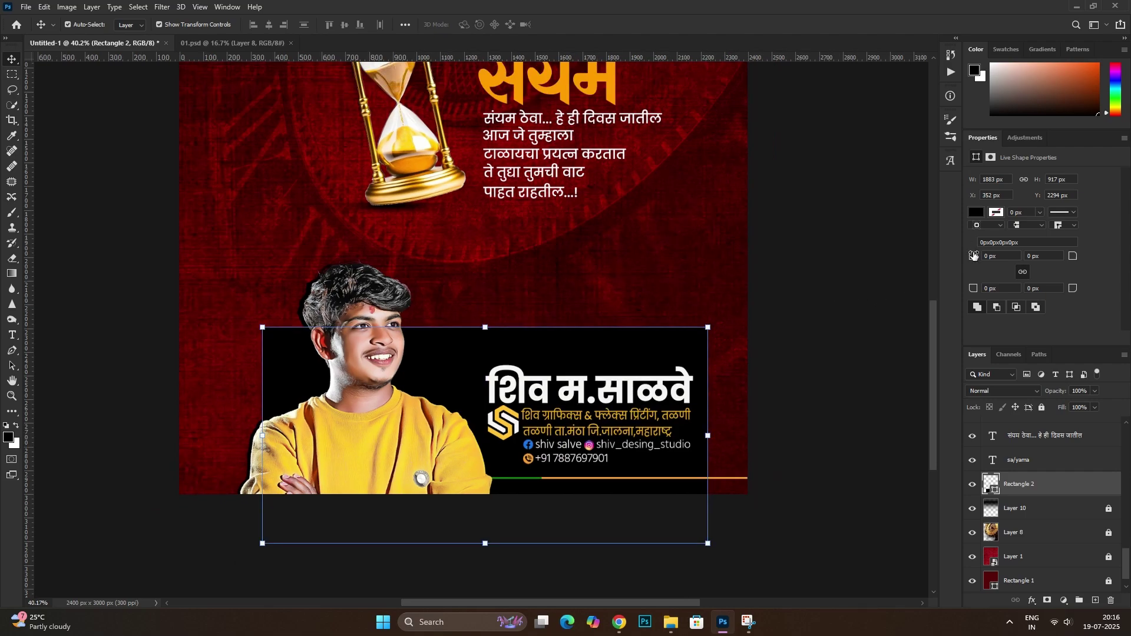
pyautogui.moveTo(974, 256); pyautogui.dragTo(1064, 263)
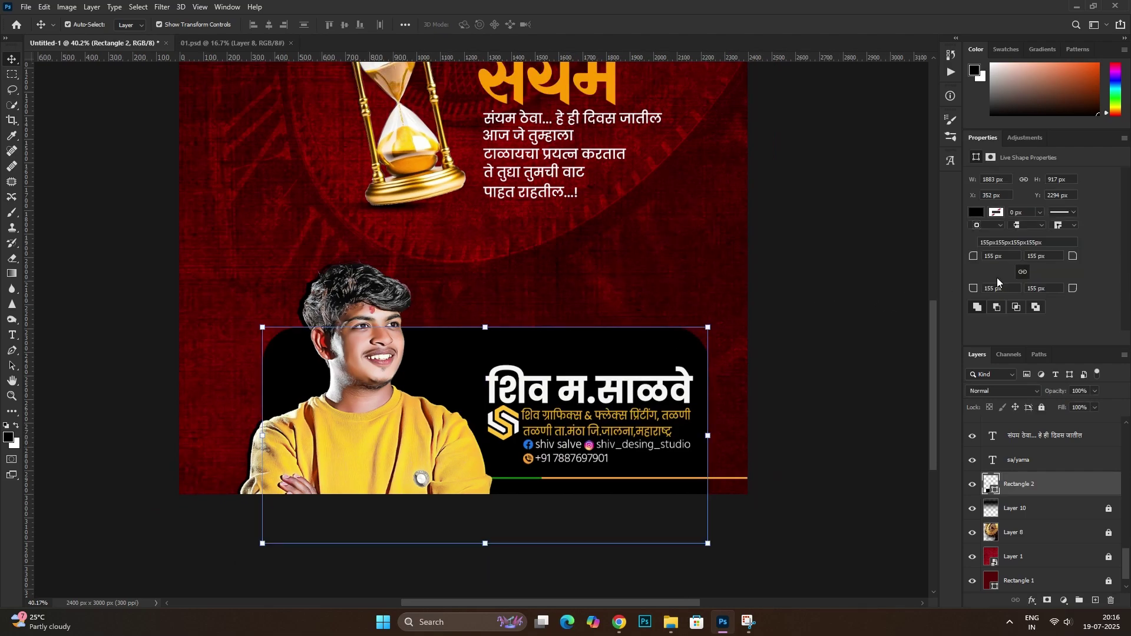
pyautogui.click(783, 252)
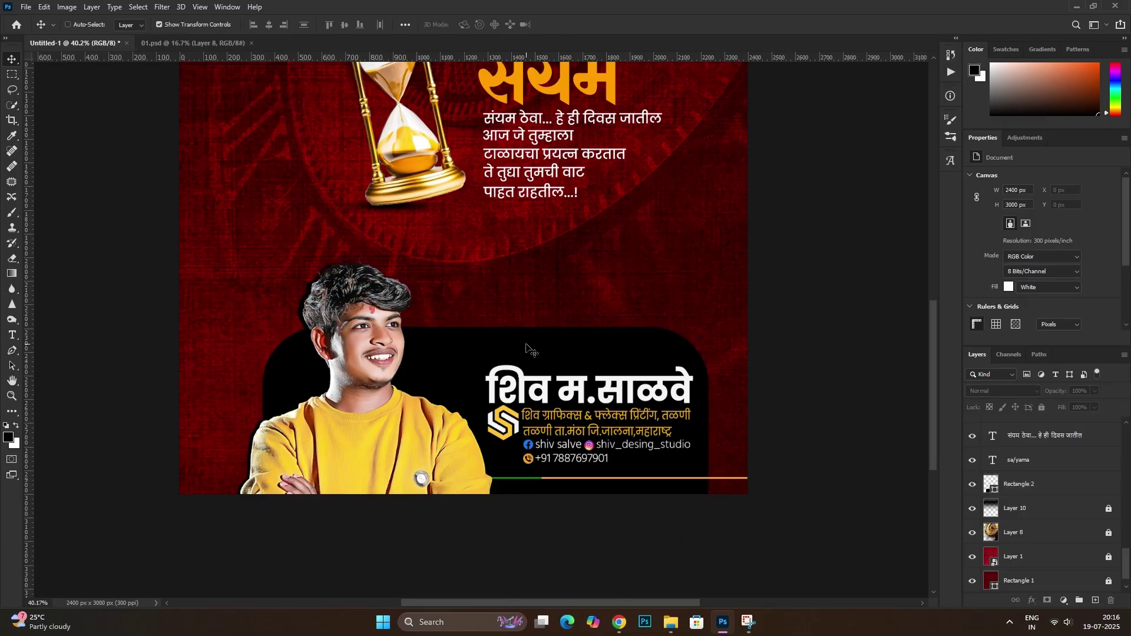
pyautogui.keyDown('ctrl'); pyautogui.click(526, 348); pyautogui.keyUp('ctrl')
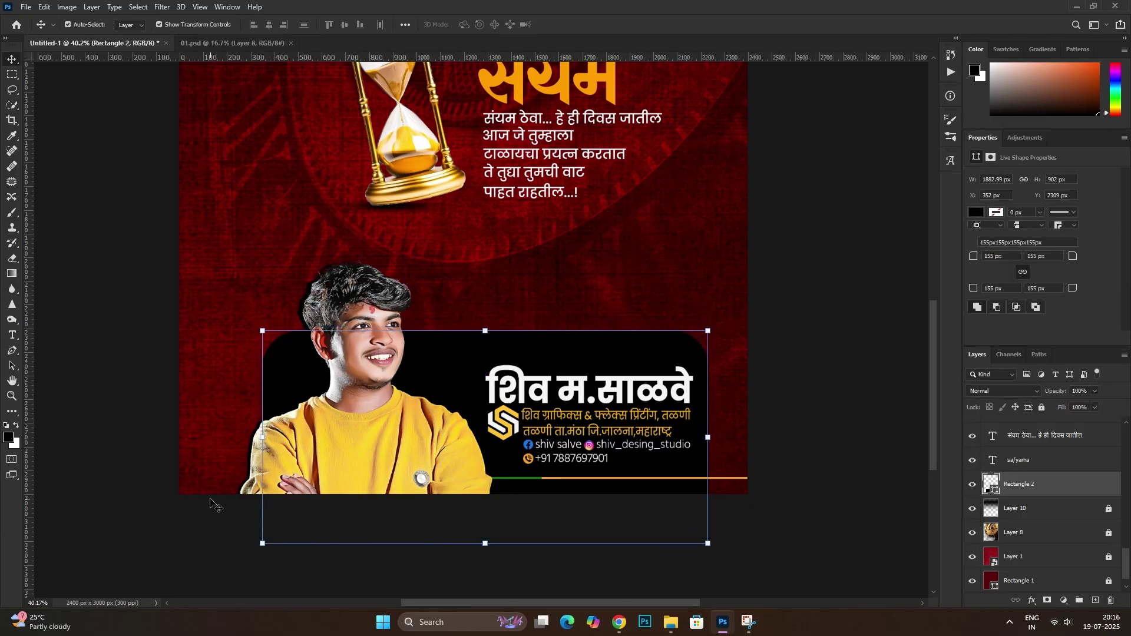
pyautogui.moveTo(365, 470); pyautogui.dragTo(369, 471)
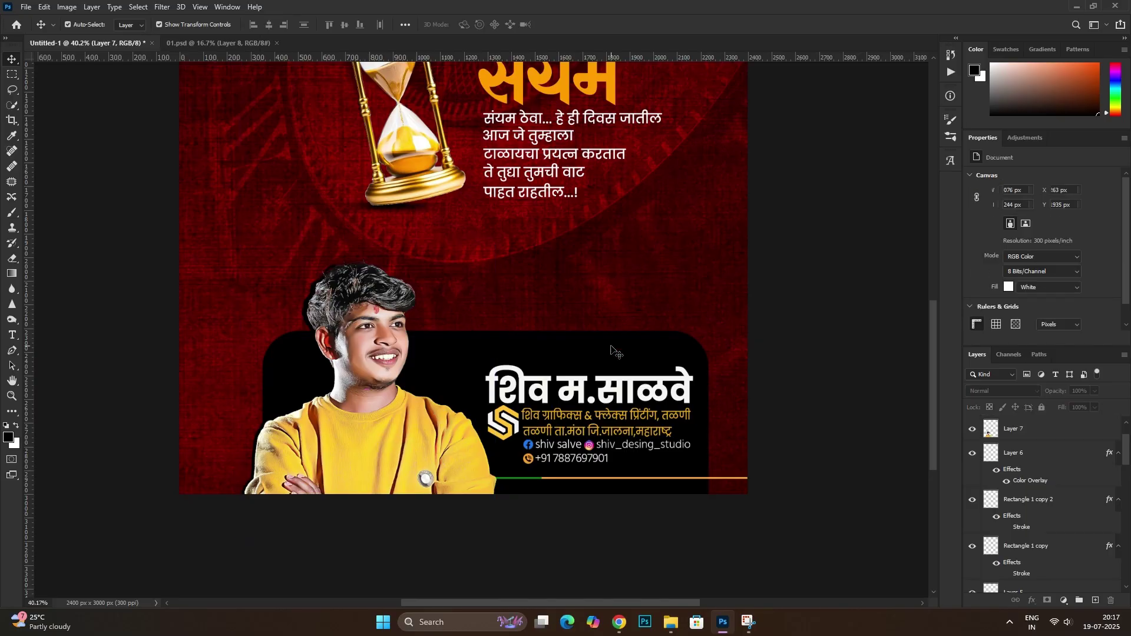
# Fill the rounded footer rectangle with a dark red colour
pyautogui.click(677, 468)
pyautogui.doubleClick(994, 588)
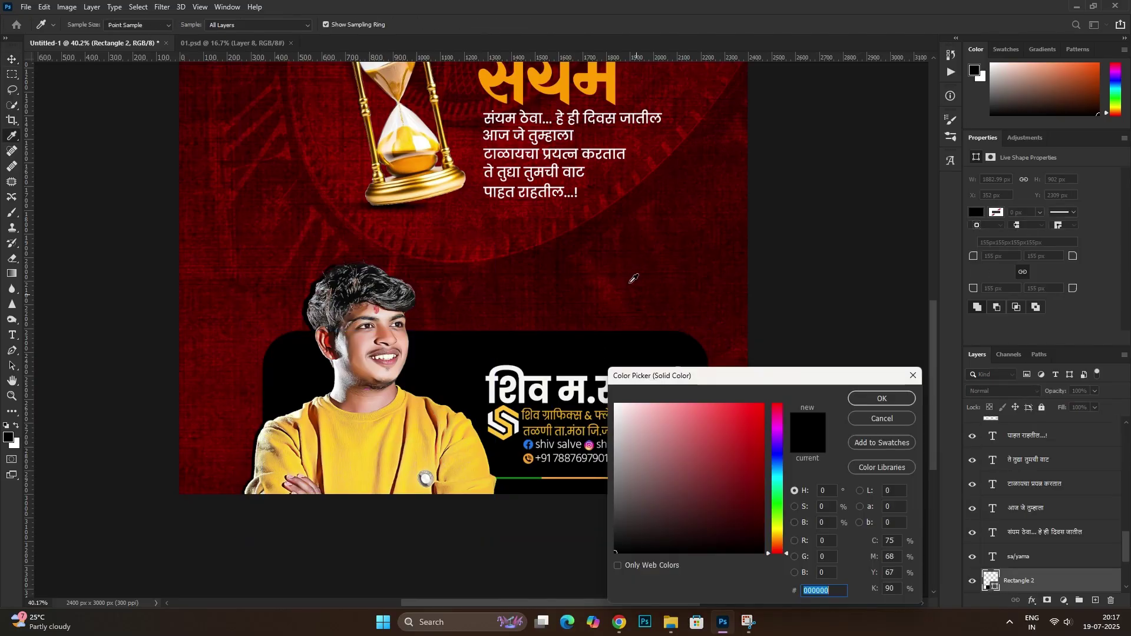
pyautogui.click(636, 280)
pyautogui.click(742, 482)
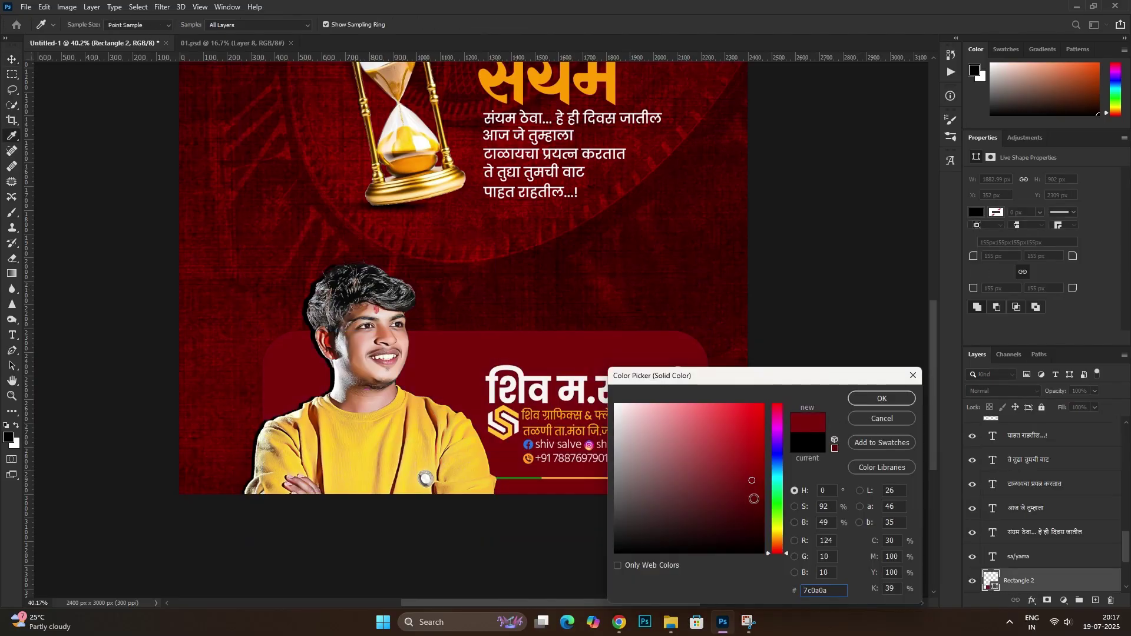
pyautogui.moveTo(753, 499)
pyautogui.mouseDown()
pyautogui.moveTo(754, 470)
pyautogui.moveTo(759, 488)
pyautogui.mouseUp()
pyautogui.click(907, 398)
# Shorten the red footer banner from its top with Free Transform
pyautogui.press('v')
pyautogui.hotkey('ctrl', '0')
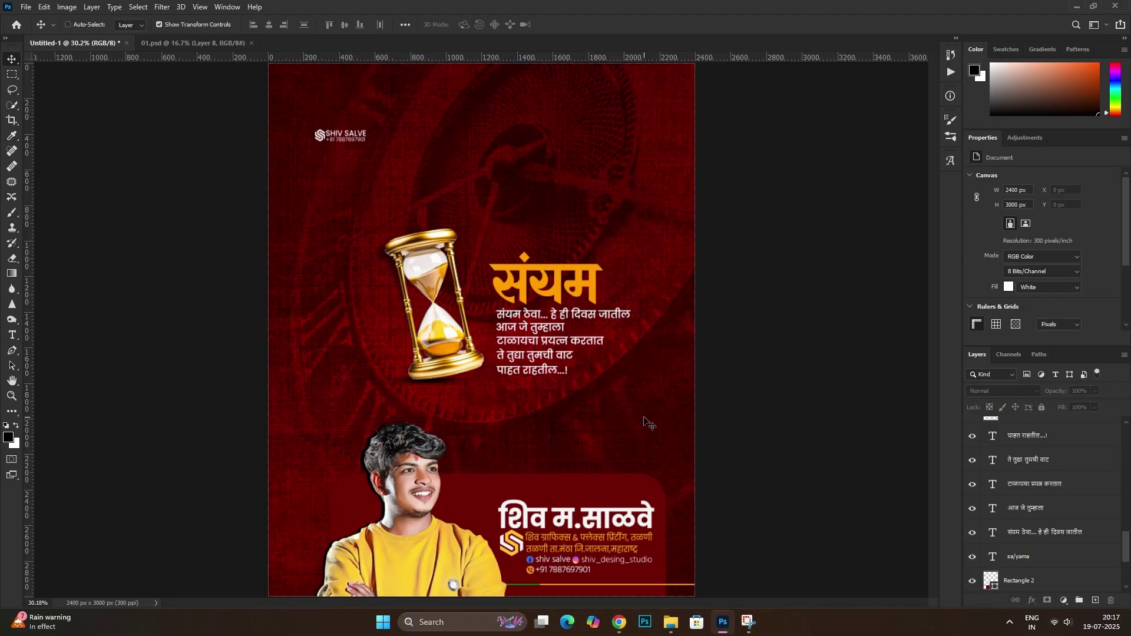
pyautogui.scroll(1, 537, 472)
pyautogui.scroll(-3, 538, 471)
pyautogui.hotkey('ctrl', 't')
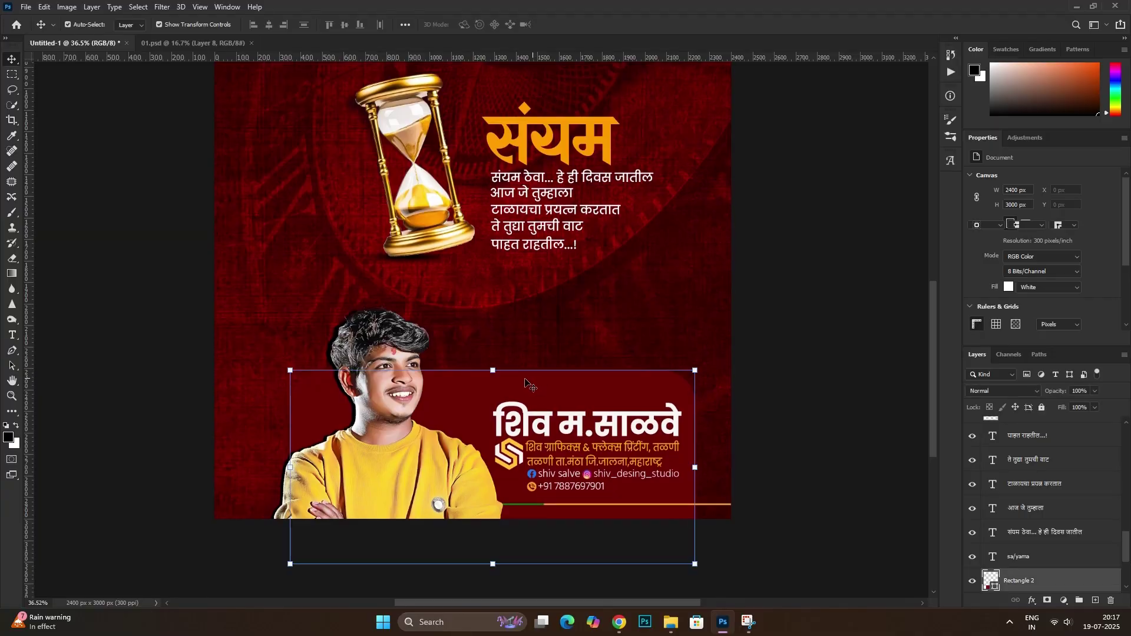
pyautogui.moveTo(494, 370); pyautogui.dragTo(496, 389)
pyautogui.press('Return')
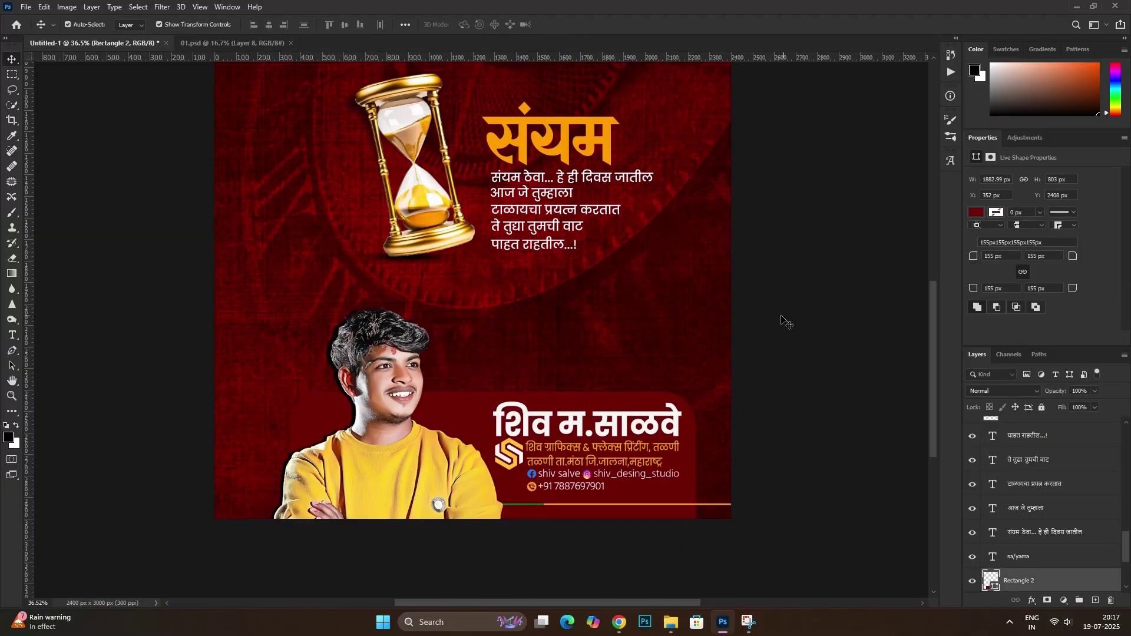
pyautogui.click(783, 320)
# Shorten the thin orange line under the footer from its right end
pyautogui.scroll(-3, 642, 385)
pyautogui.scroll(1, 642, 400)
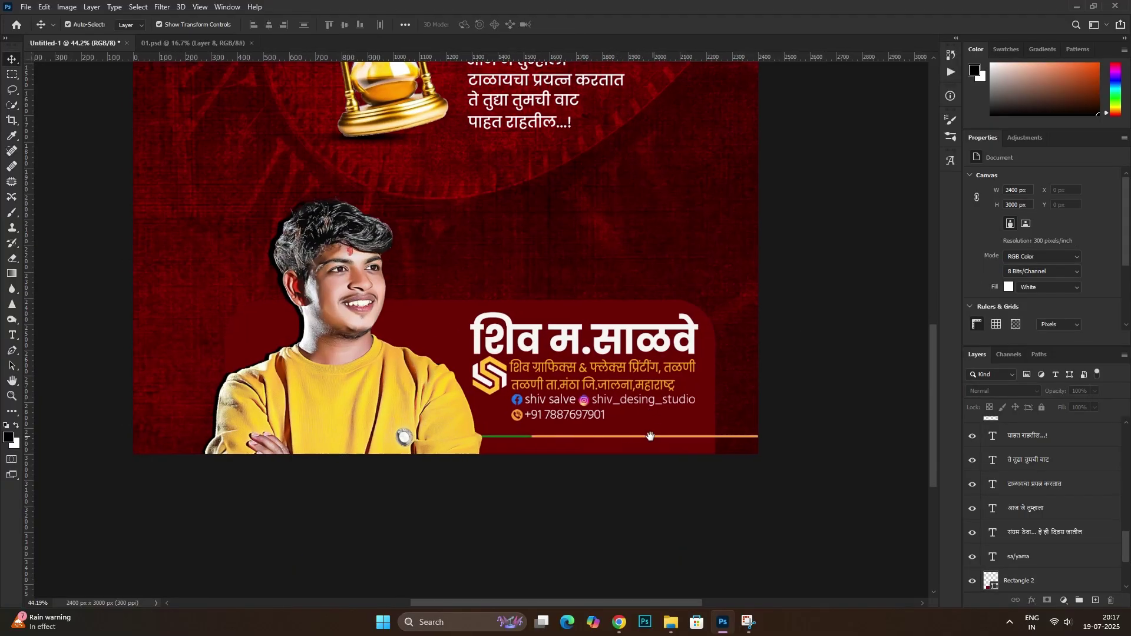
pyautogui.click(654, 443)
pyautogui.click(758, 436)
pyautogui.scroll(3, 758, 437)
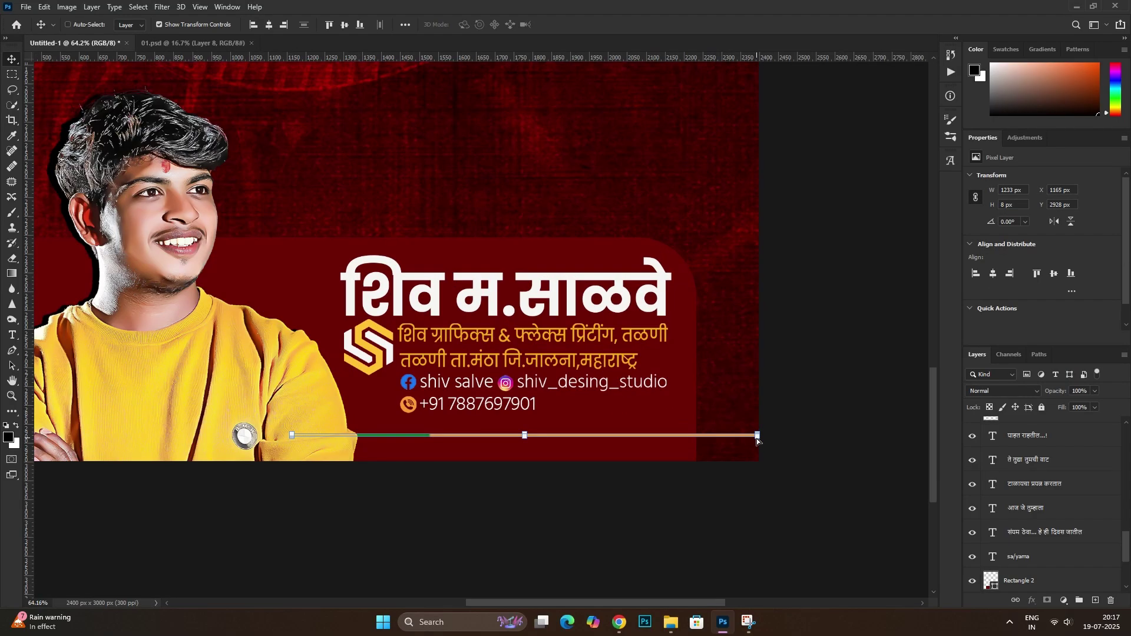
pyautogui.scroll(1, 758, 437)
pyautogui.moveTo(759, 435); pyautogui.dragTo(659, 435)
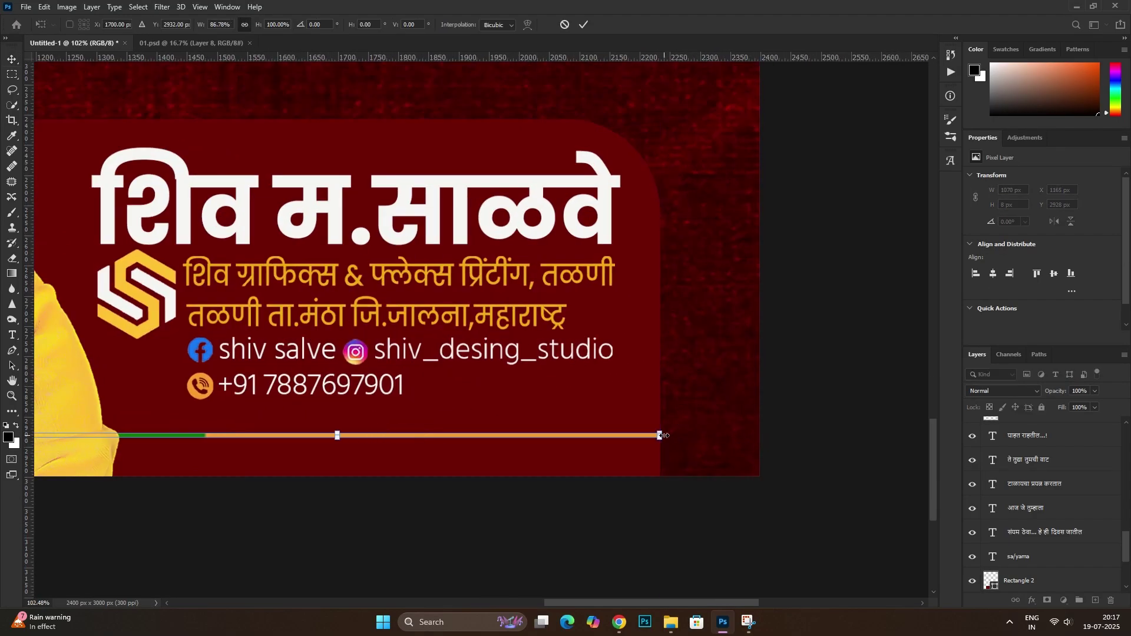
pyautogui.scroll(-3, 697, 382)
pyautogui.scroll(-2, 472, 417)
pyautogui.scroll(1, 480, 424)
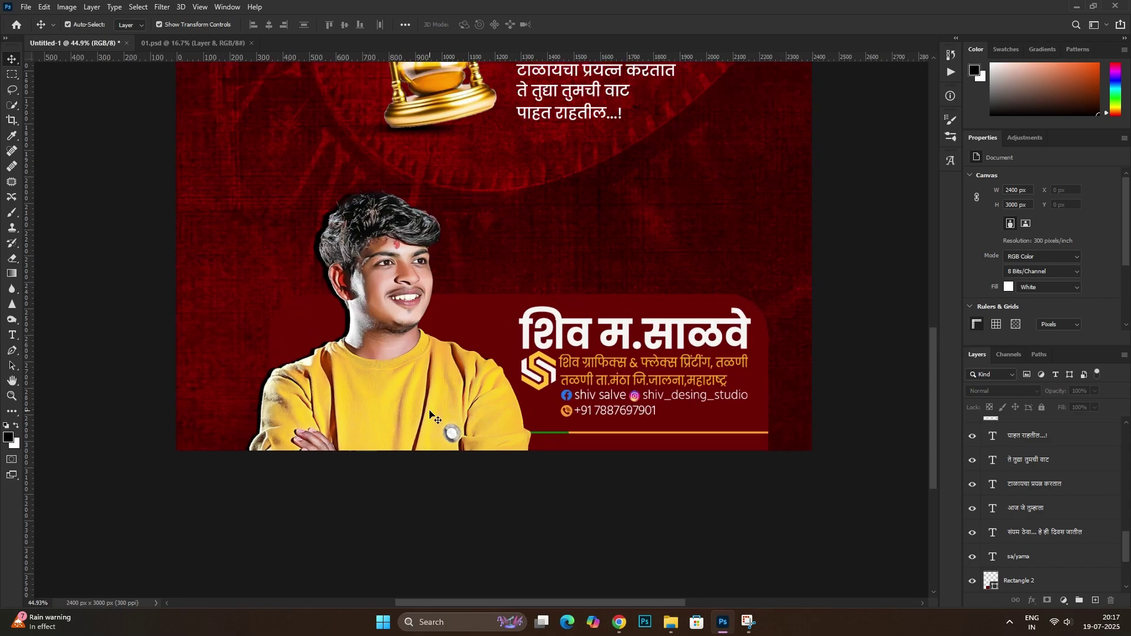
pyautogui.scroll(1, 430, 412)
pyautogui.scroll(-1, 430, 412)
# Duplicate the red footer banner layer
pyautogui.click(600, 354)
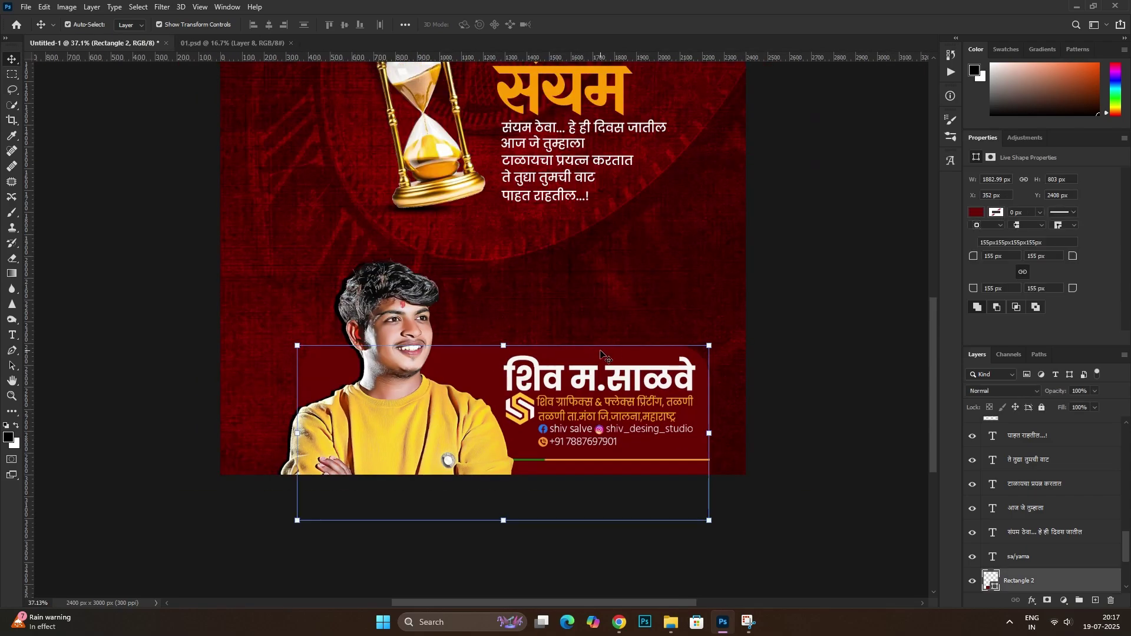
pyautogui.rightClick(1060, 588)
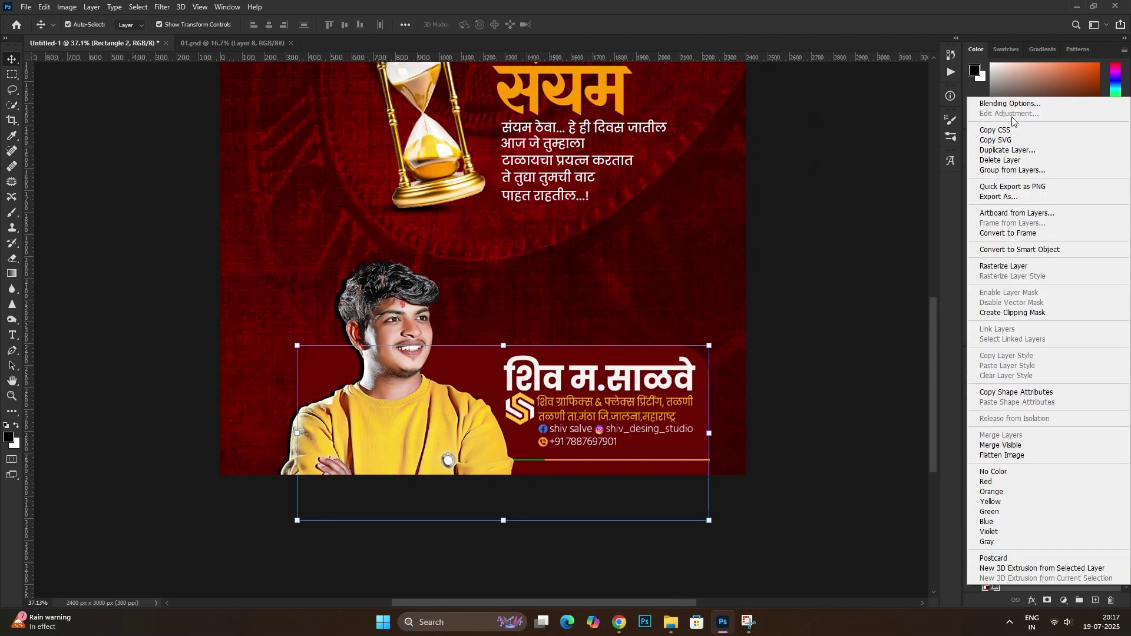
pyautogui.click(1004, 150)
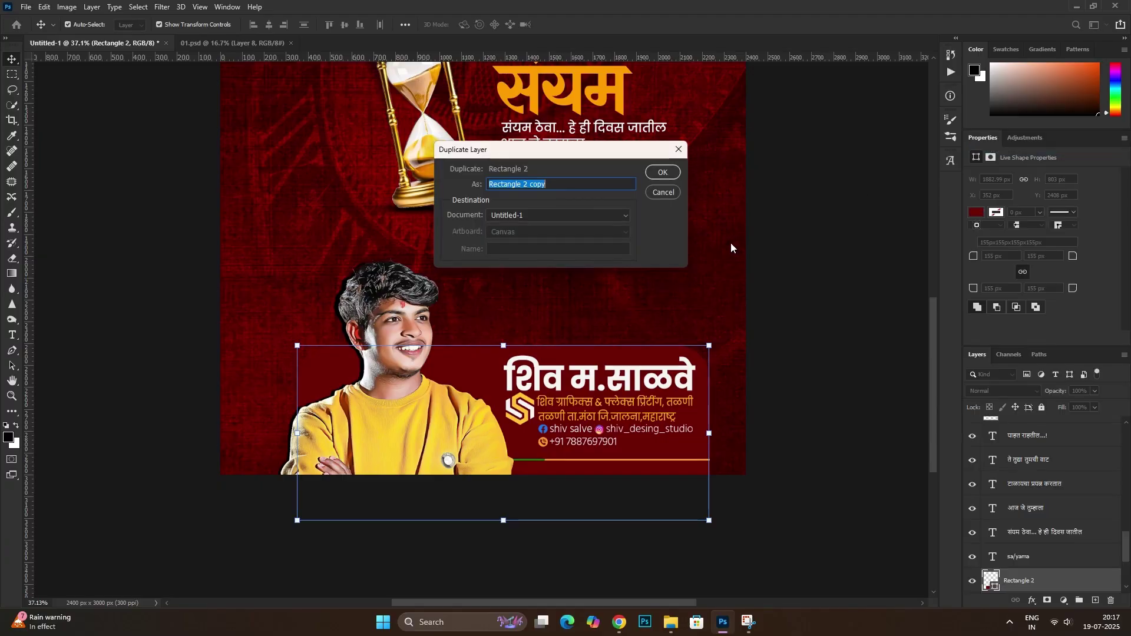
pyautogui.press('Return')
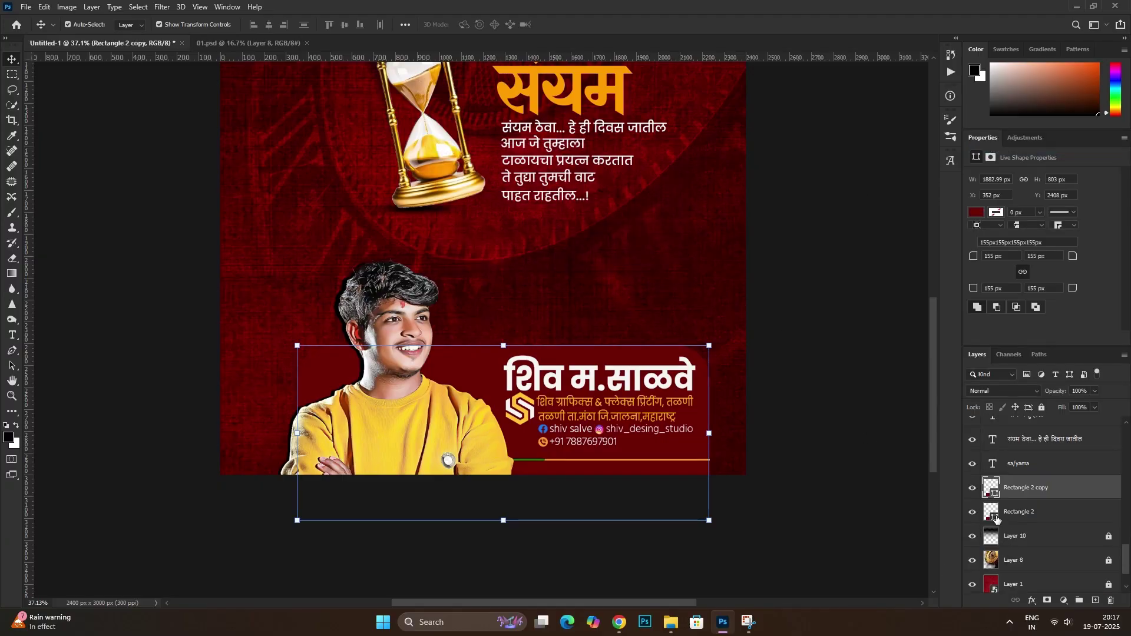
# Recolour the lower banner orange, sampled from the heading colour
pyautogui.doubleClick(993, 513)
pyautogui.click(579, 91)
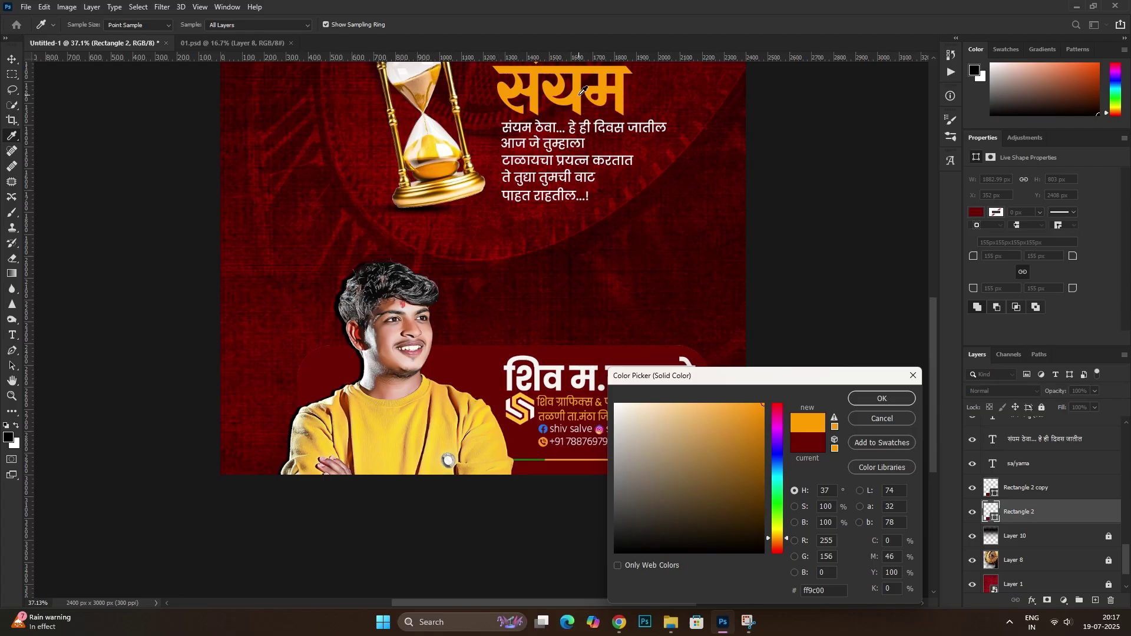
pyautogui.click(862, 397)
pyautogui.click(842, 371)
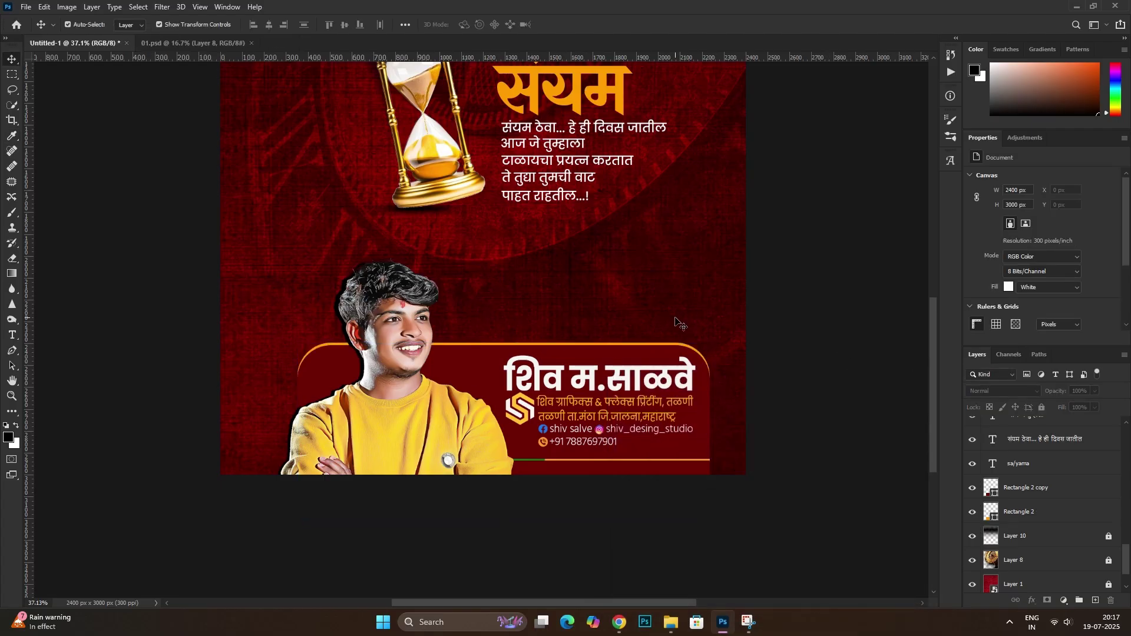
pyautogui.click(419, 404)
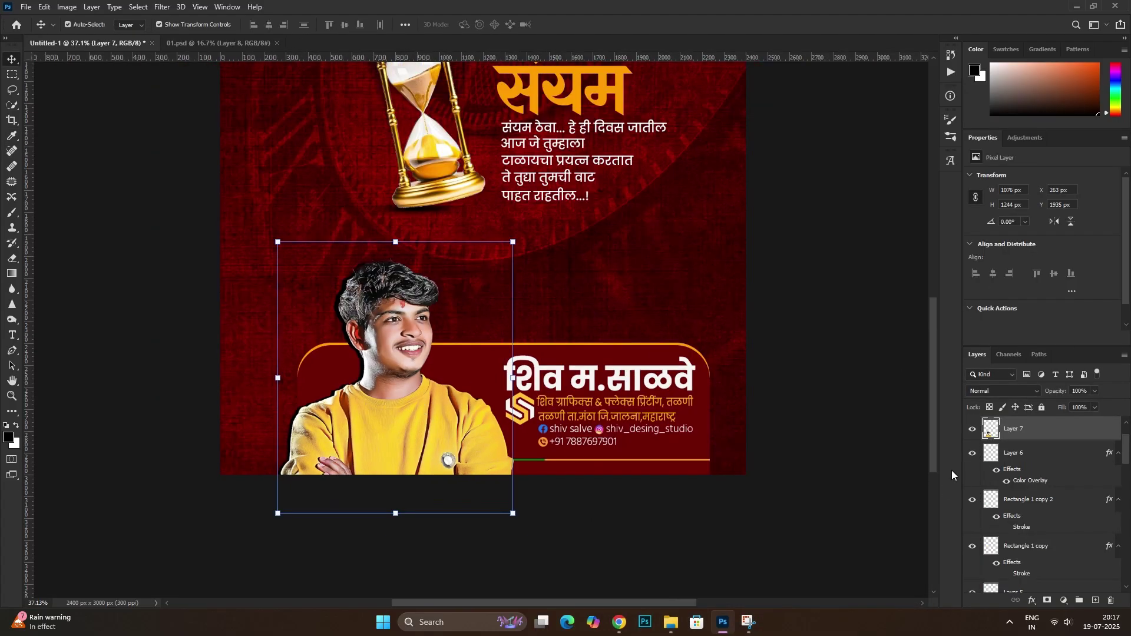
# Keep the top banner copy's fill dark red #900404
pyautogui.click(770, 333)
pyautogui.scroll(-3, 771, 333)
pyautogui.scroll(1, 563, 473)
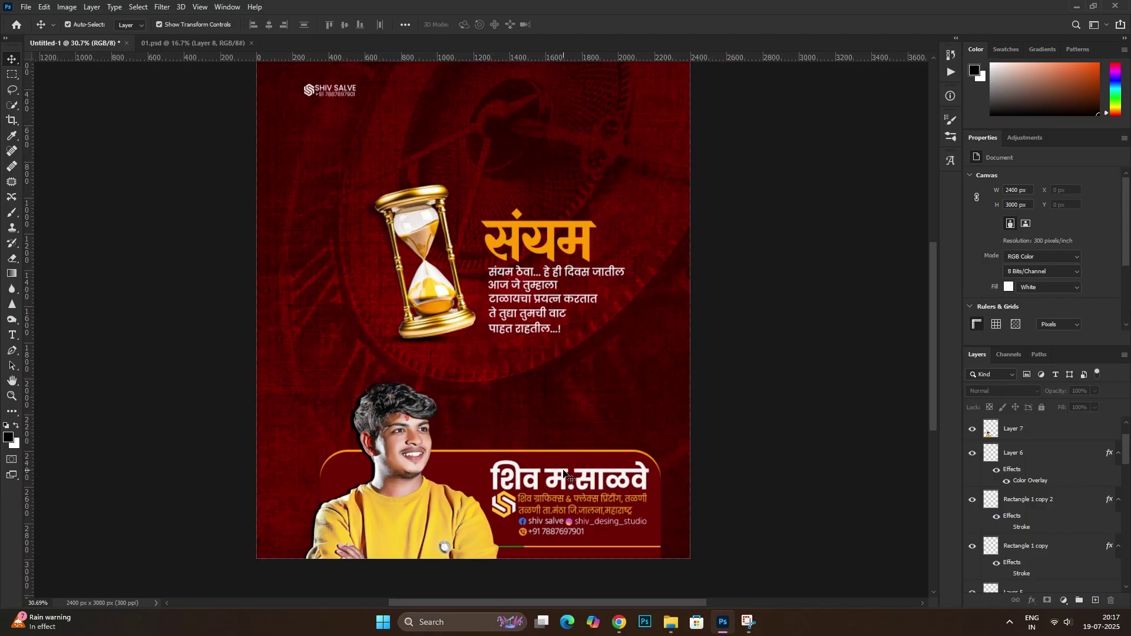
pyautogui.scroll(-1, 564, 473)
pyautogui.scroll(-1, 530, 473)
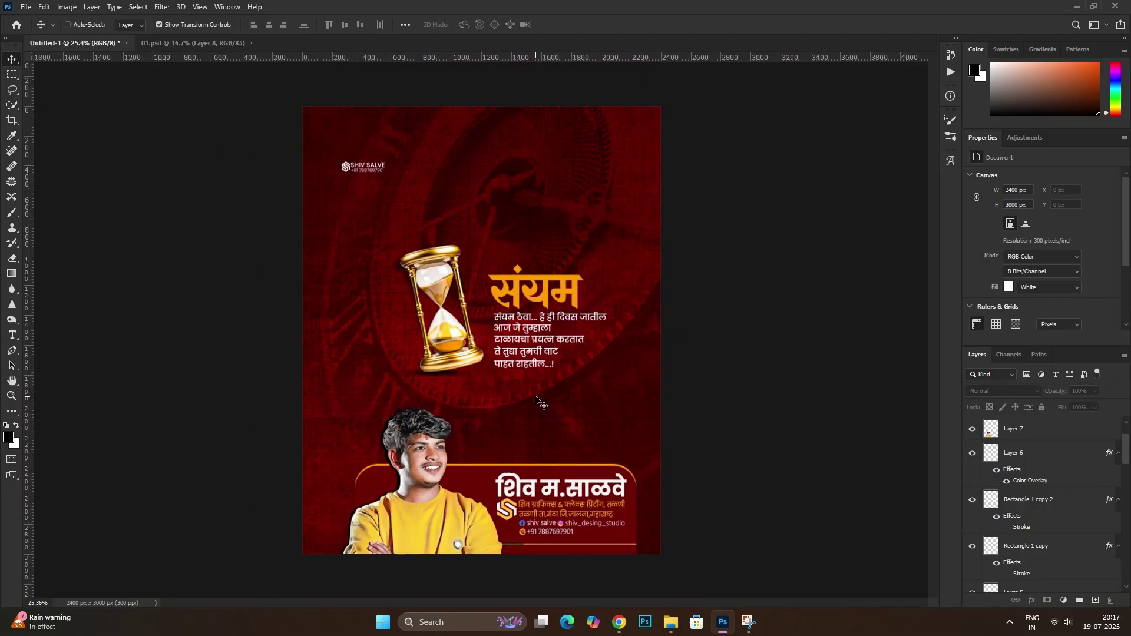
pyautogui.scroll(1, 520, 473)
pyautogui.click(516, 480)
pyautogui.click(735, 480)
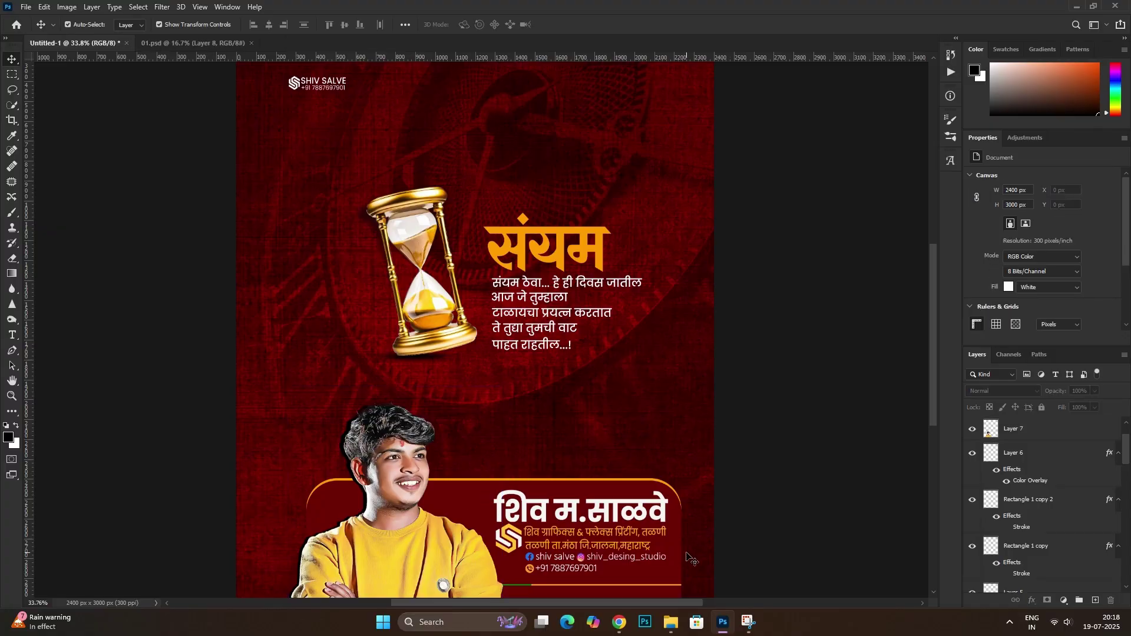
pyautogui.click(683, 562)
pyautogui.doubleClick(994, 587)
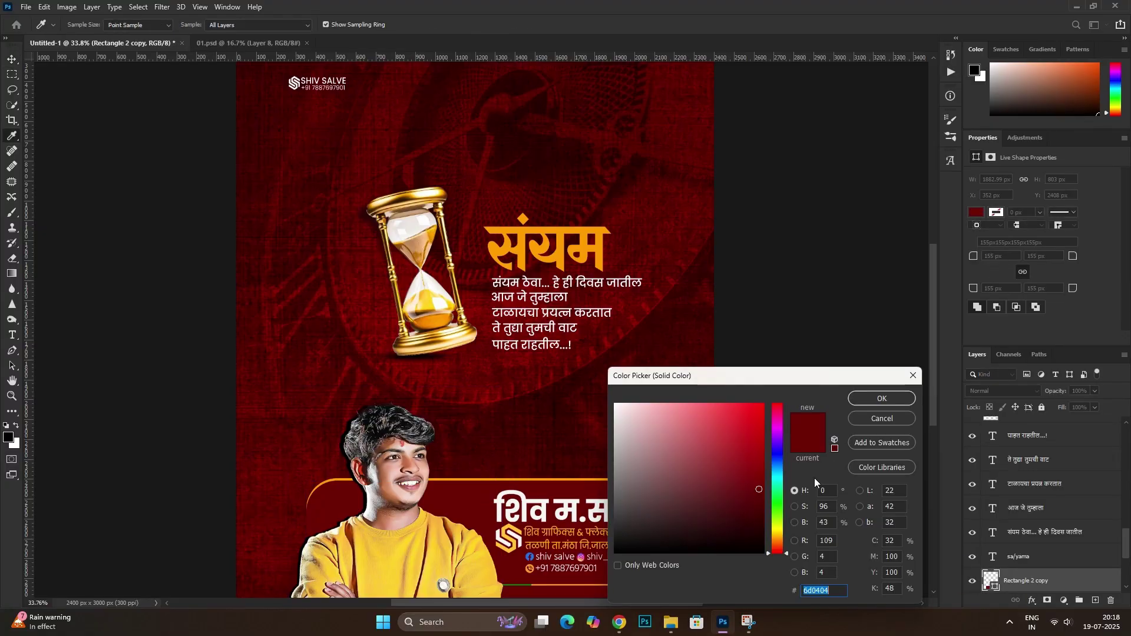
pyautogui.click(867, 399)
# Nudge the footer name, contact details and lines down two Shift+Down steps
pyautogui.scroll(-1, 650, 434)
pyautogui.scroll(2, 548, 457)
pyautogui.scroll(1, 668, 471)
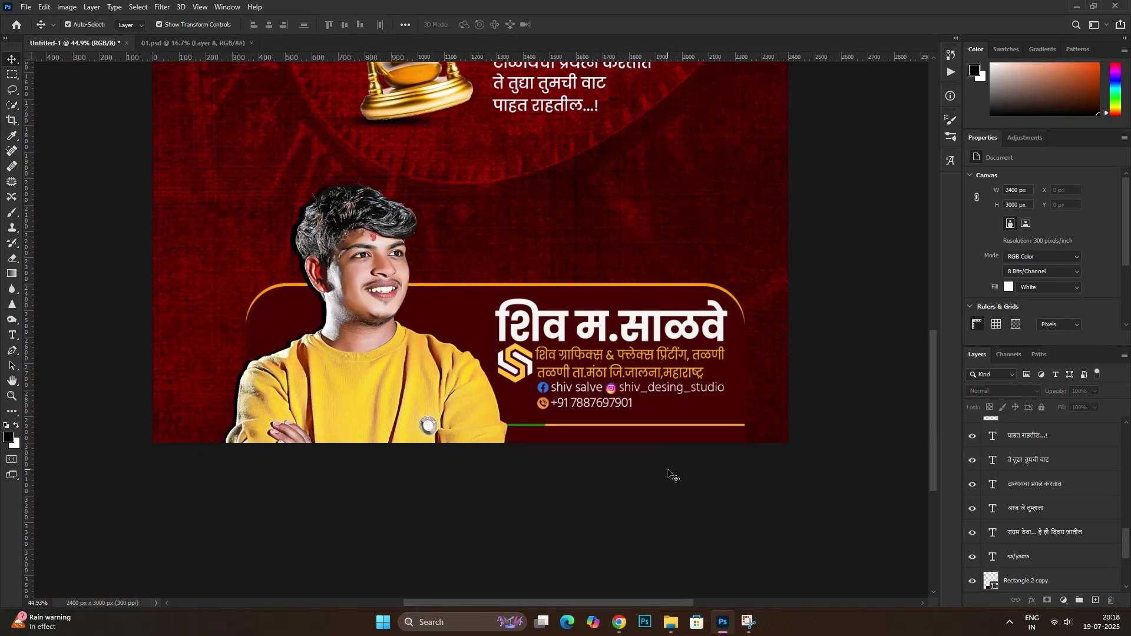
pyautogui.click(667, 471)
pyautogui.moveTo(717, 471)
pyautogui.mouseDown()
pyautogui.moveTo(500, 316)
pyautogui.moveTo(519, 318)
pyautogui.mouseUp()
pyautogui.hotkey('shift', 'Down')
pyautogui.hotkey('shift', 'Down')
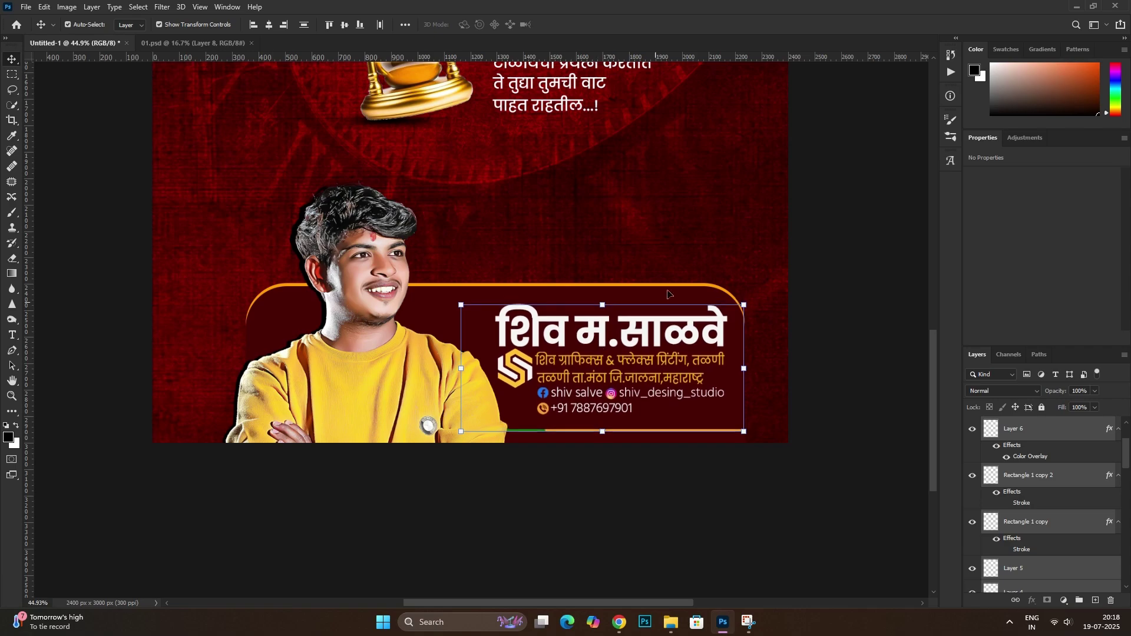
pyautogui.hotkey('shift', 'Down')
pyautogui.click(717, 239)
# Select the quote line ending in वाट
pyautogui.scroll(-2, 468, 353)
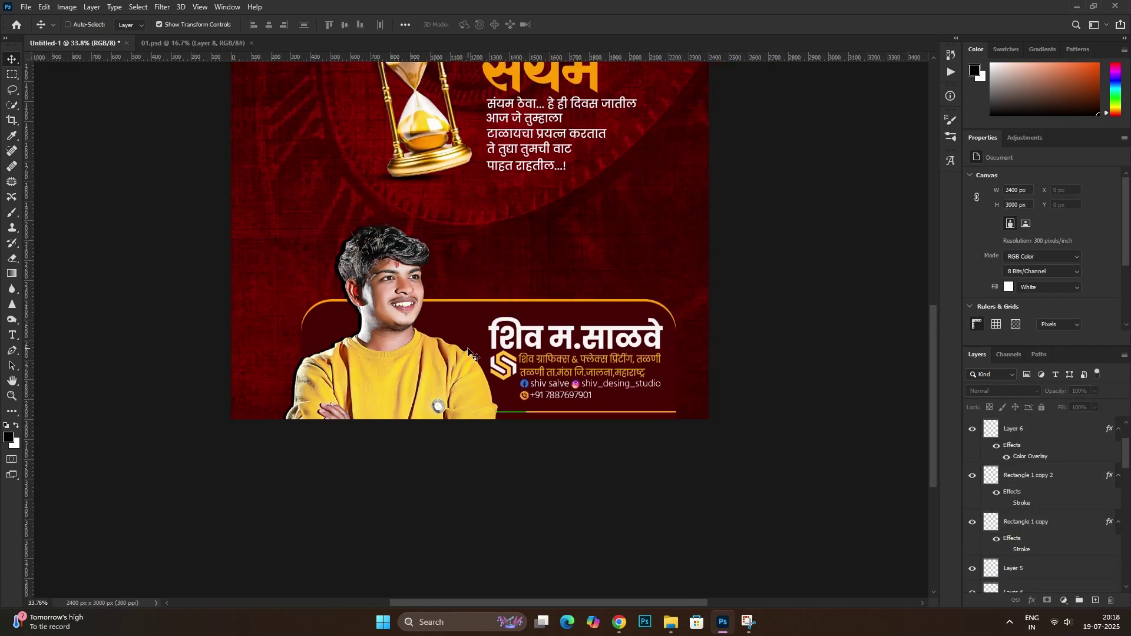
pyautogui.scroll(-1, 460, 383)
pyautogui.scroll(1, 451, 417)
pyautogui.scroll(1, 453, 418)
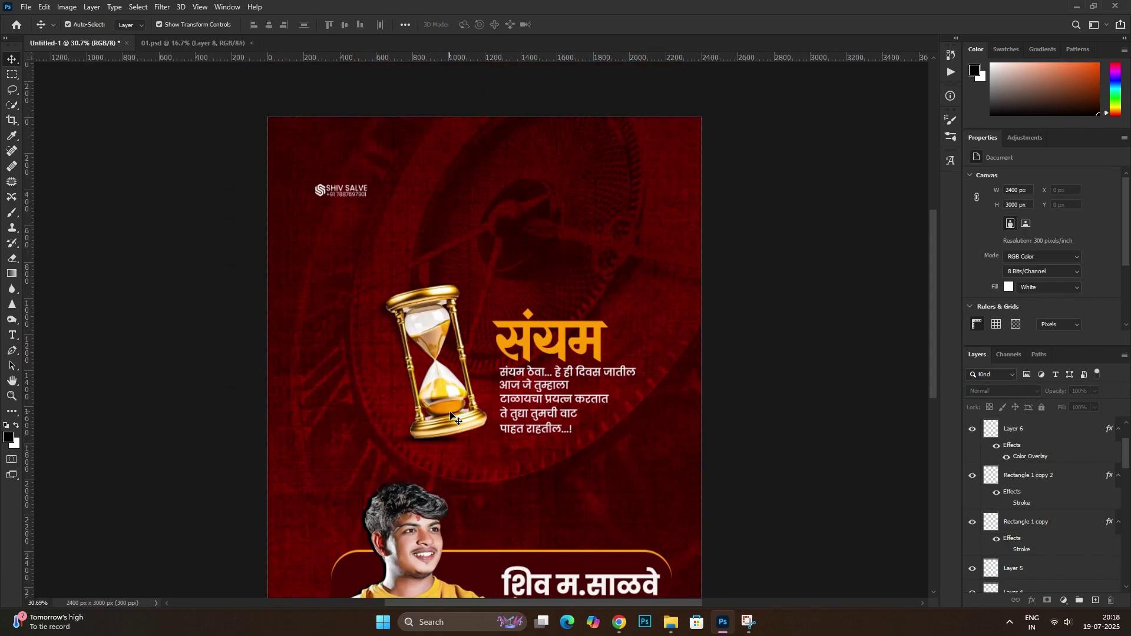
pyautogui.scroll(1, 471, 424)
pyautogui.scroll(1, 506, 436)
pyautogui.scroll(1, 542, 448)
pyautogui.click(557, 453)
# Colour the quote word वाट orange #ff9c00, sampled from the heading
pyautogui.doubleClick(557, 453)
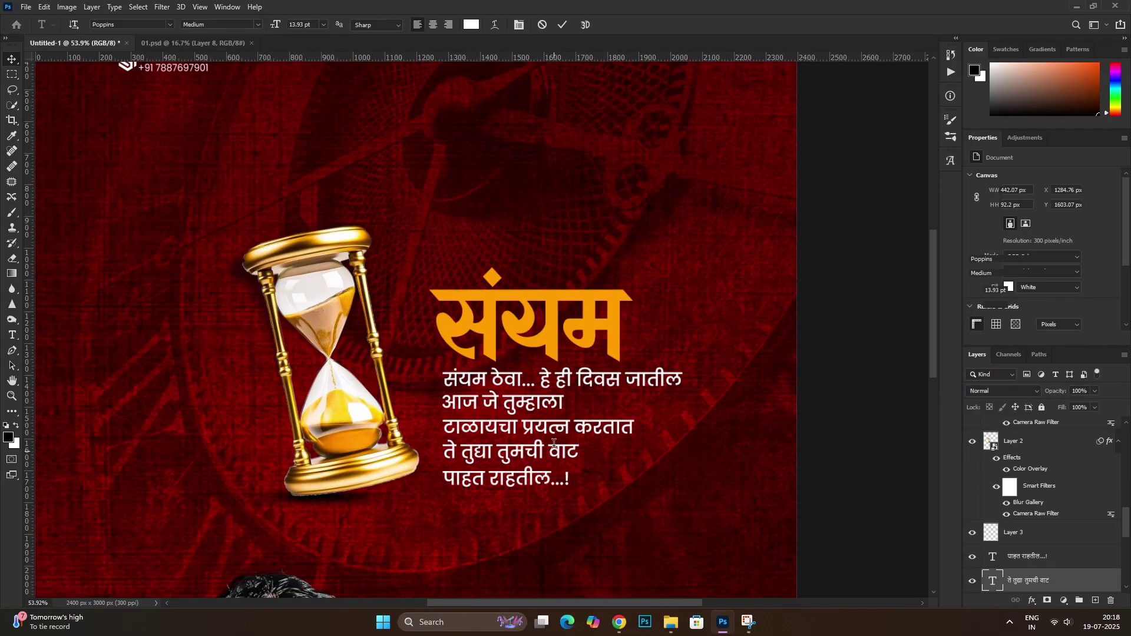
pyautogui.click(471, 24)
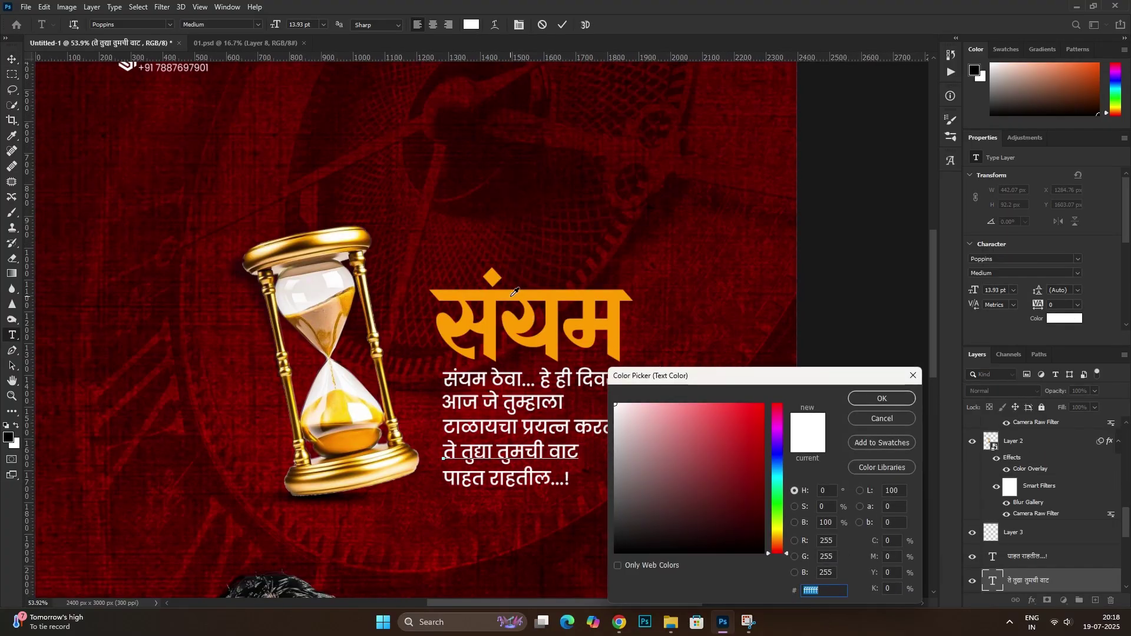
pyautogui.click(514, 291)
pyautogui.click(851, 396)
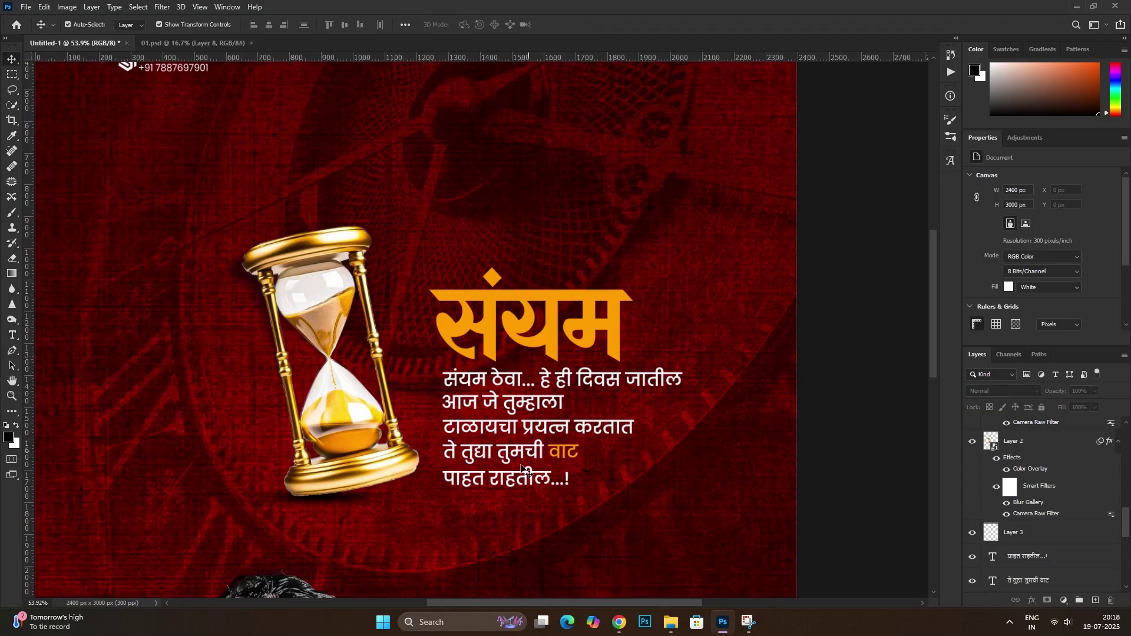
# Colour the word पाहत the same orange and commit the text edit
pyautogui.tripleClick(475, 480)
pyautogui.doubleClick(475, 480)
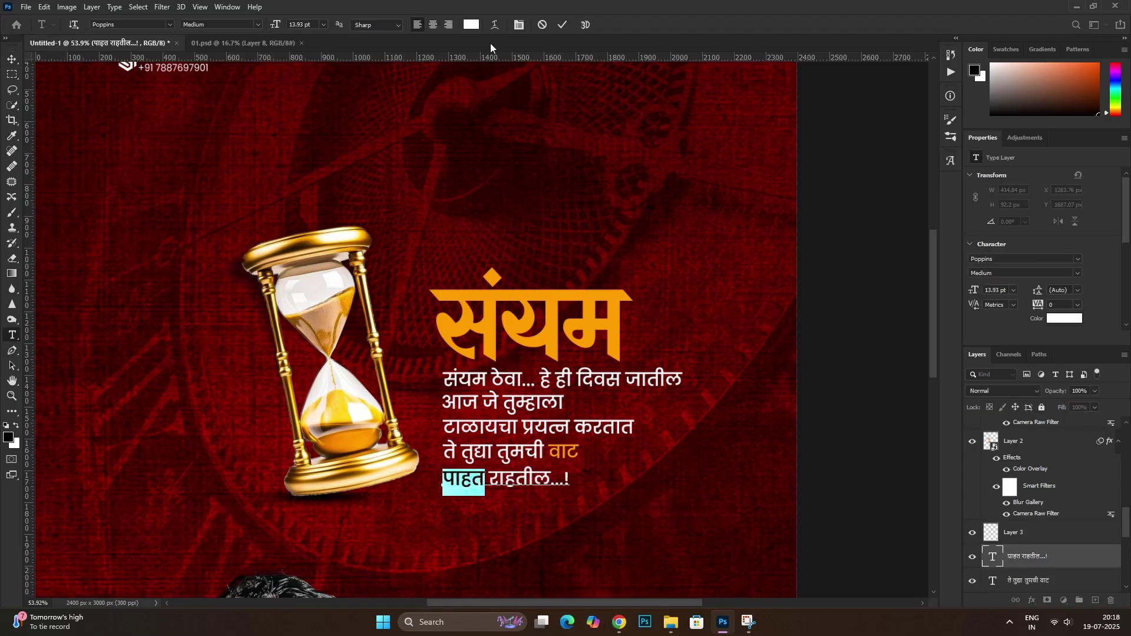
pyautogui.click(471, 25)
pyautogui.click(543, 297)
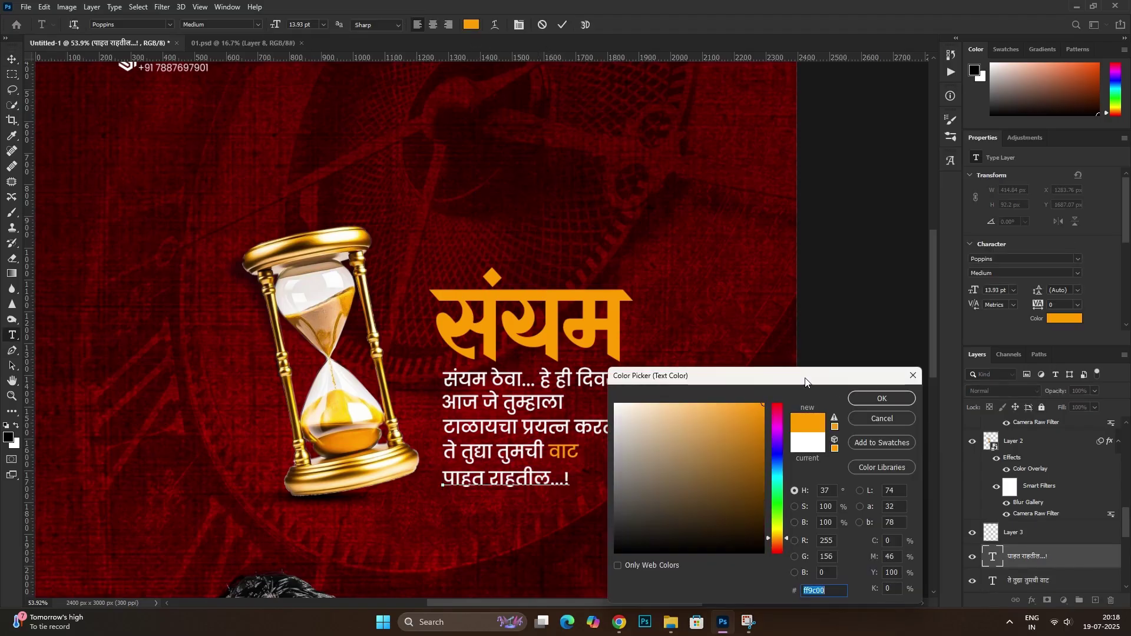
pyautogui.click(868, 398)
pyautogui.press('Escape')
pyautogui.press('v')
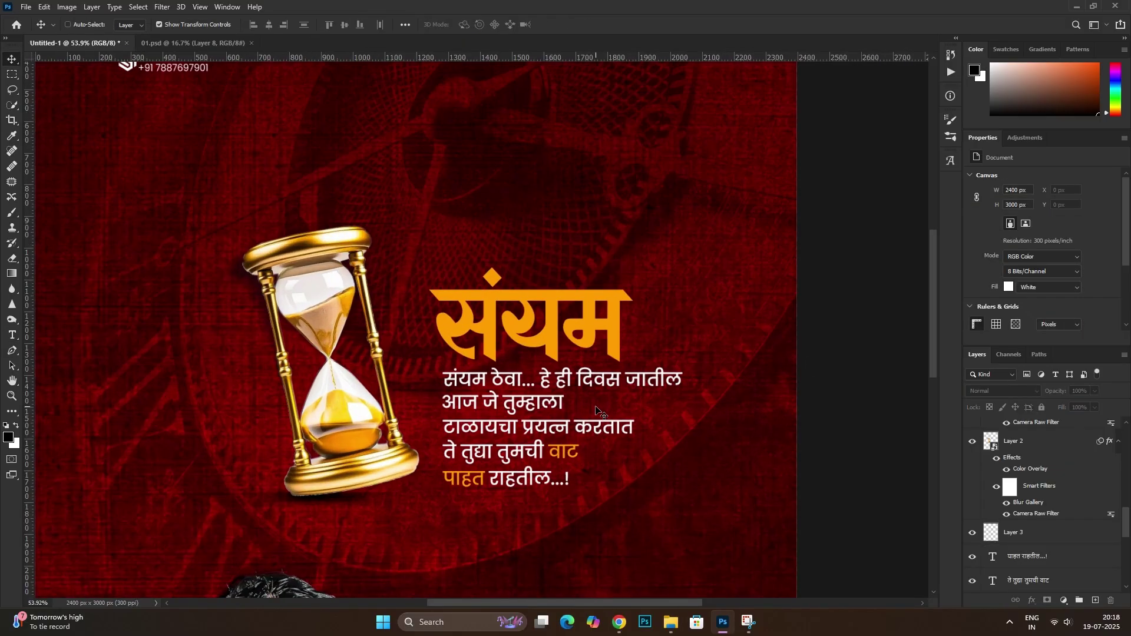
pyautogui.keyDown('ctrl'); pyautogui.click(549, 328); pyautogui.keyUp('ctrl')
pyautogui.scroll(5, 544, 431)
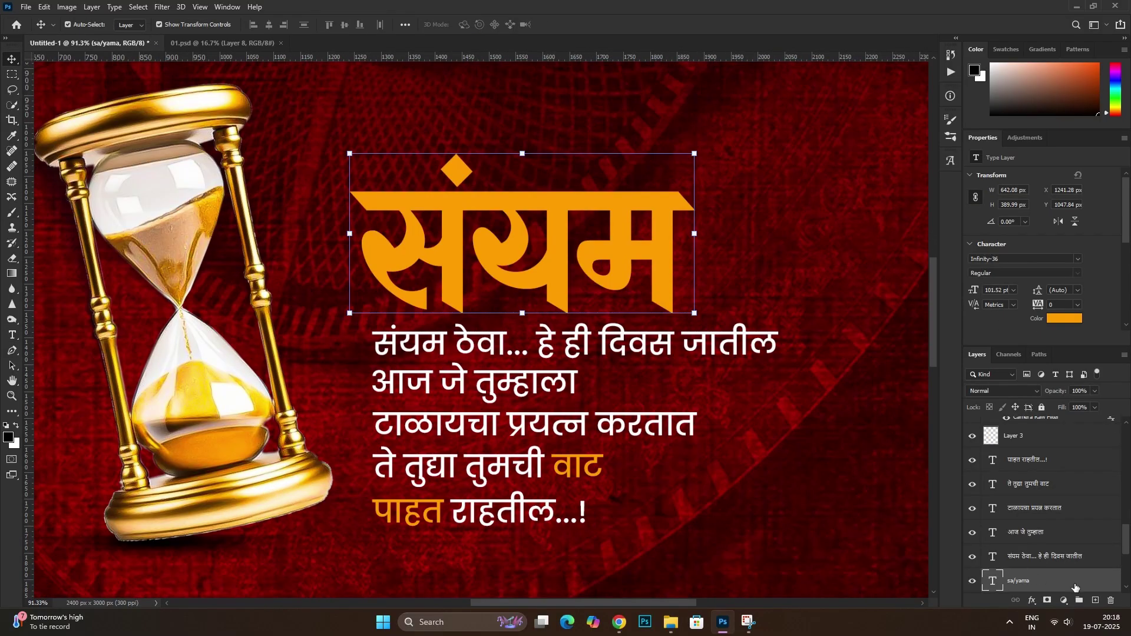
# Add a Normal drop shadow to संयम: opacity 36%, angle 77°, distance 28, spread 7, size 5
pyautogui.doubleClick(1073, 585)
pyautogui.click(598, 540)
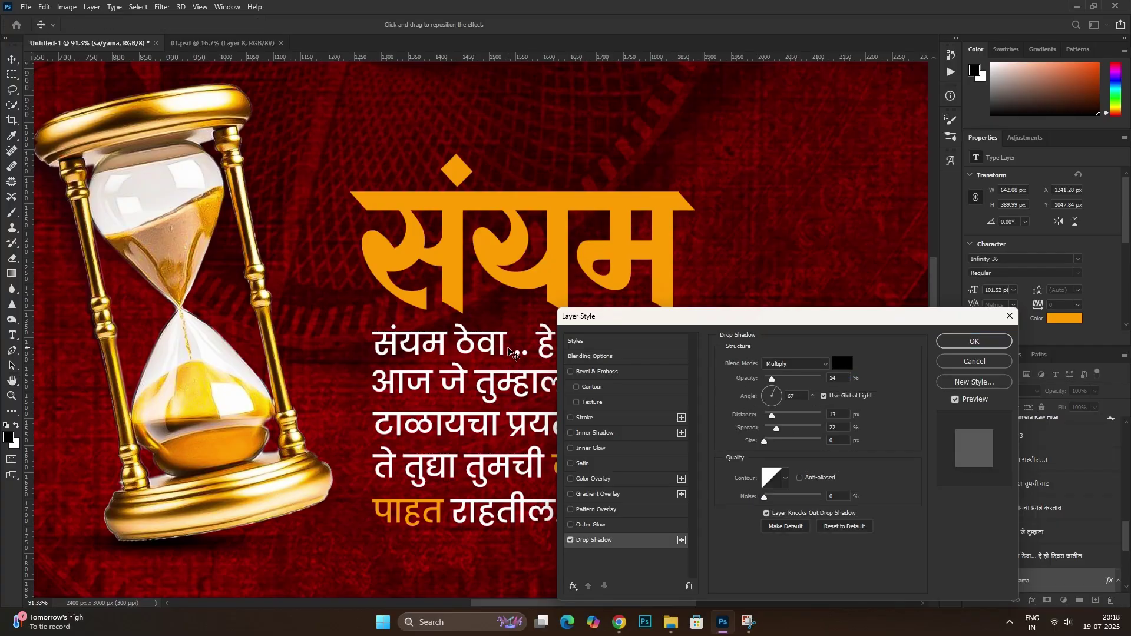
pyautogui.click(795, 364)
pyautogui.click(772, 323)
pyautogui.moveTo(771, 383)
pyautogui.mouseDown()
pyautogui.moveTo(798, 389)
pyautogui.moveTo(788, 420)
pyautogui.mouseUp()
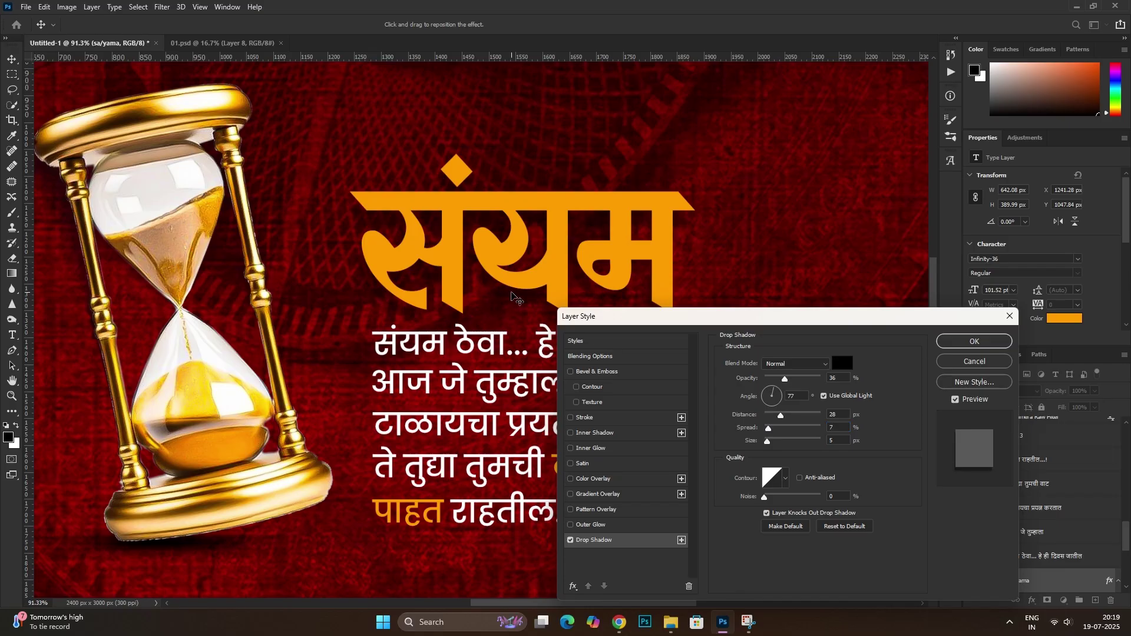
pyautogui.press('Return')
# Move the heading and quote lower, and tilt the hourglass about 27° beside them
pyautogui.hotkey('ctrl', '0')
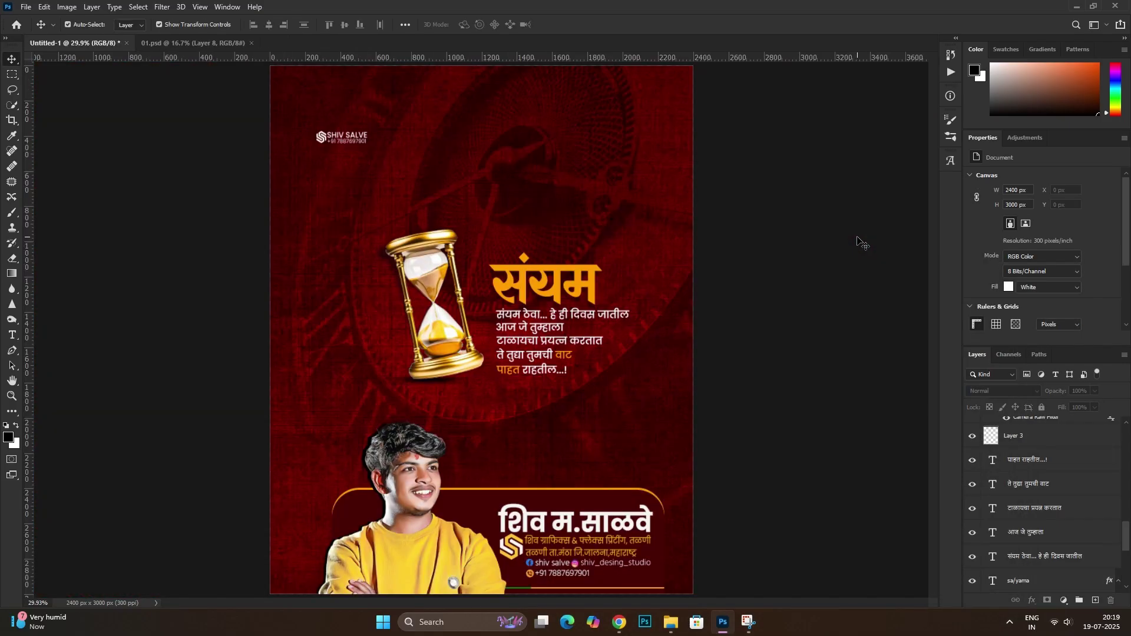
pyautogui.scroll(1, 616, 277)
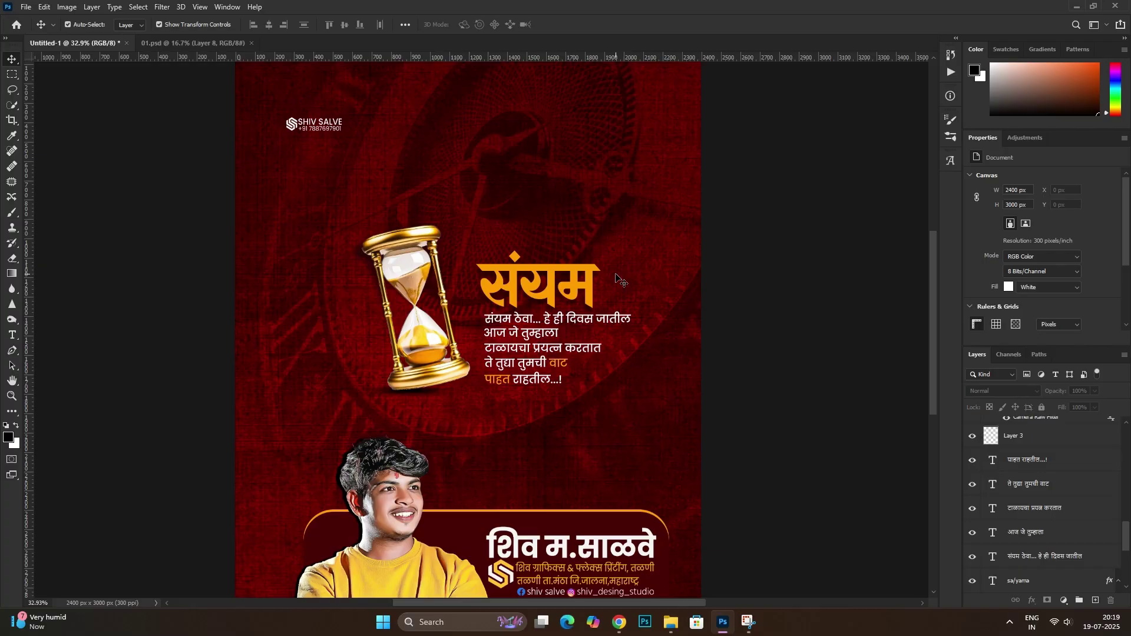
pyautogui.scroll(-1, 616, 277)
pyautogui.click(436, 257)
pyautogui.hotkey('ctrl', 't')
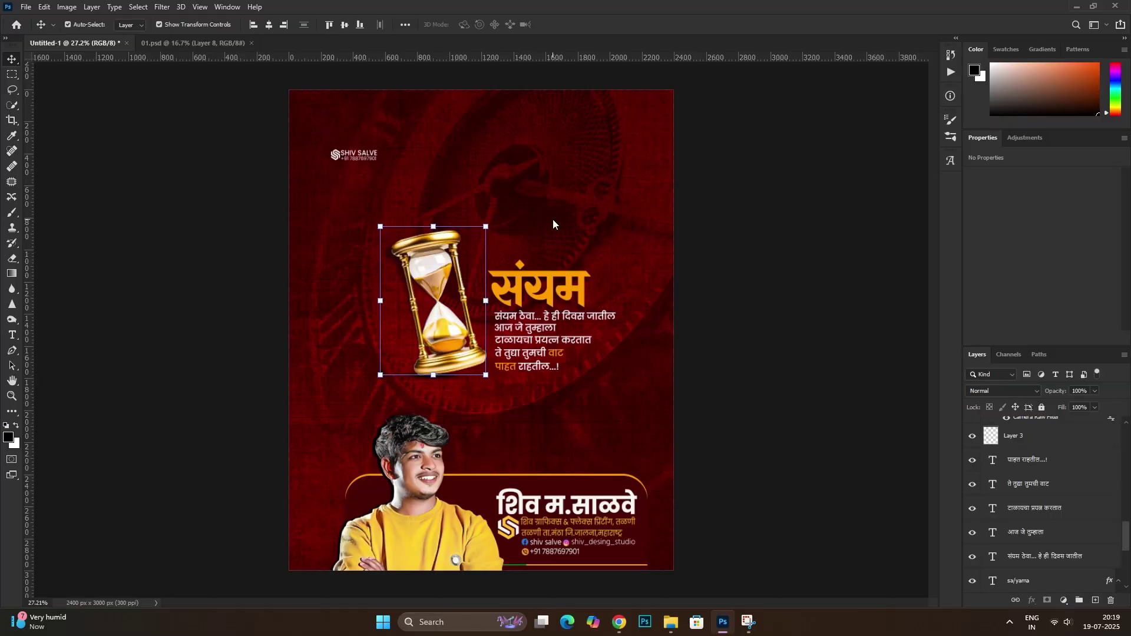
pyautogui.moveTo(554, 224); pyautogui.dragTo(500, 377)
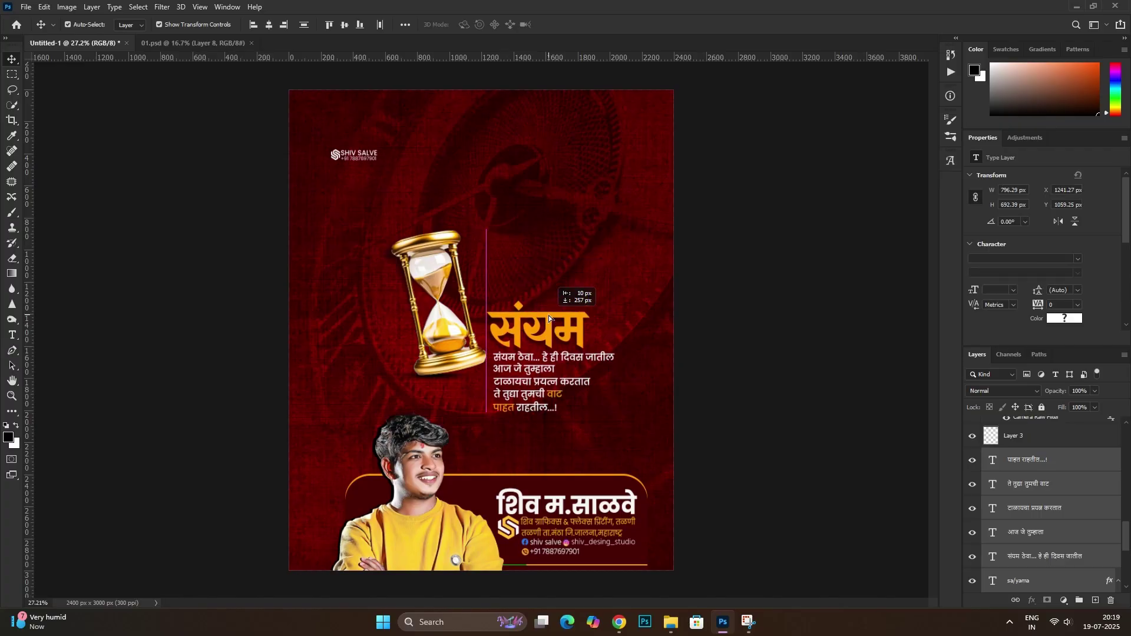
pyautogui.moveTo(552, 269); pyautogui.dragTo(553, 298)
pyautogui.click(416, 253)
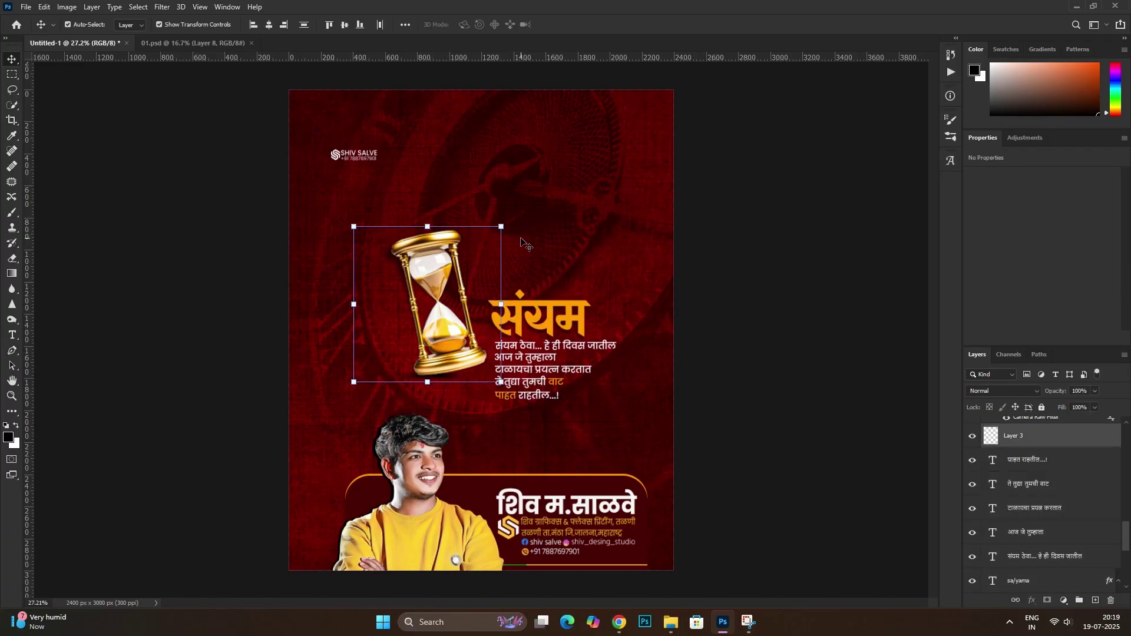
pyautogui.moveTo(514, 250); pyautogui.dragTo(527, 295)
pyautogui.moveTo(463, 268); pyautogui.dragTo(480, 281)
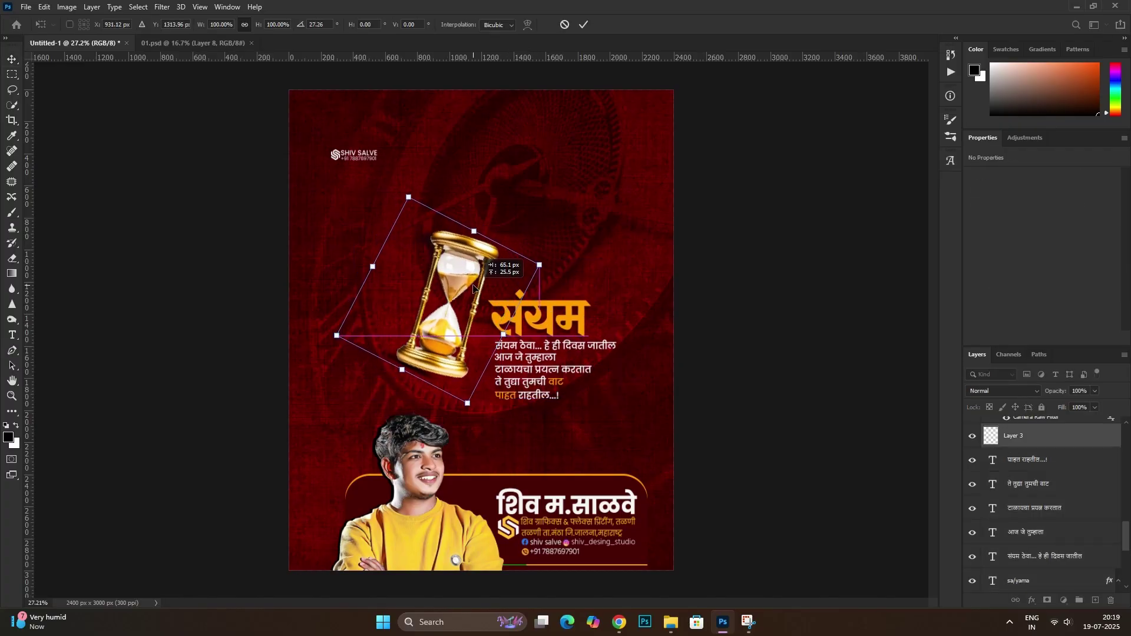
pyautogui.press('Return')
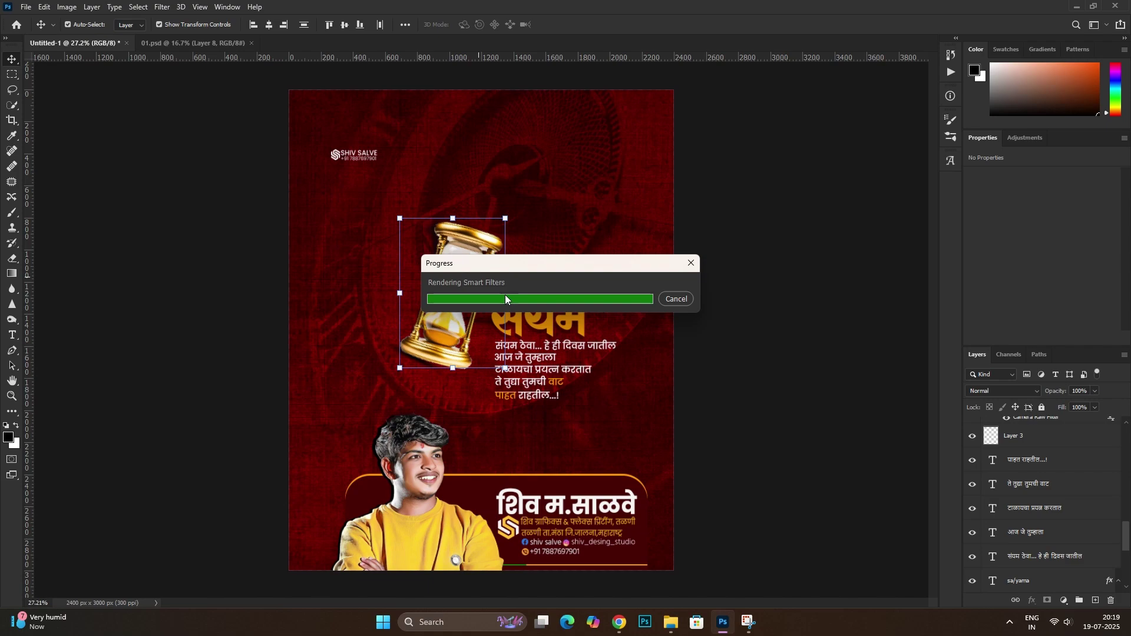
# Flip the hourglass horizontally, rotate it about 30° and place it beside the heading
pyautogui.moveTo(530, 386); pyautogui.dragTo(493, 130)
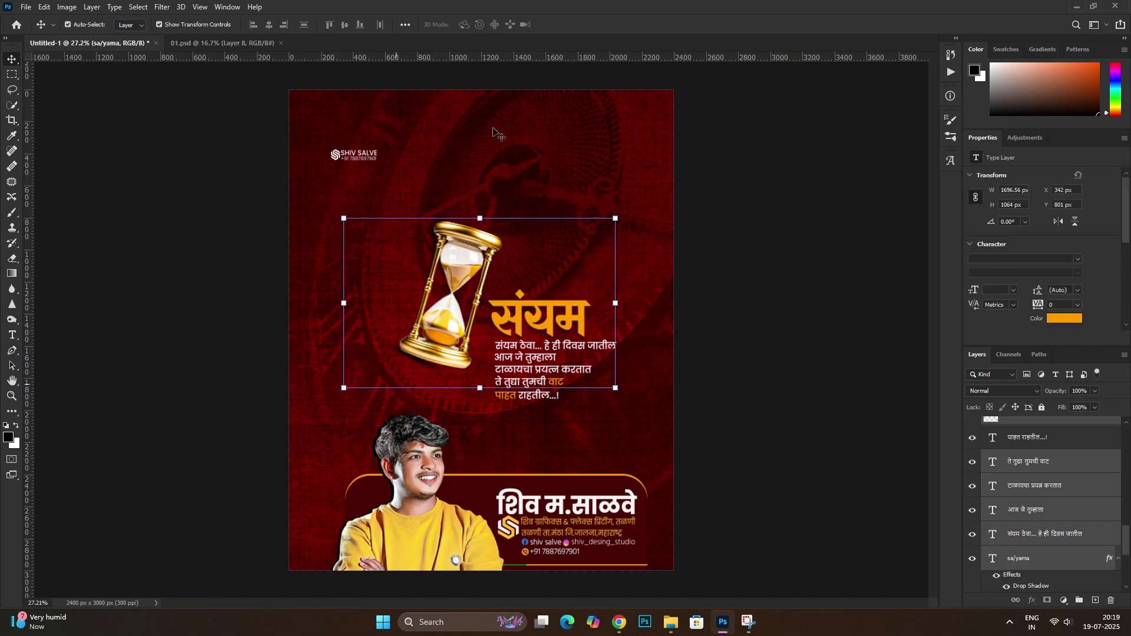
pyautogui.click(471, 265)
pyautogui.hotkey('ctrl', 't')
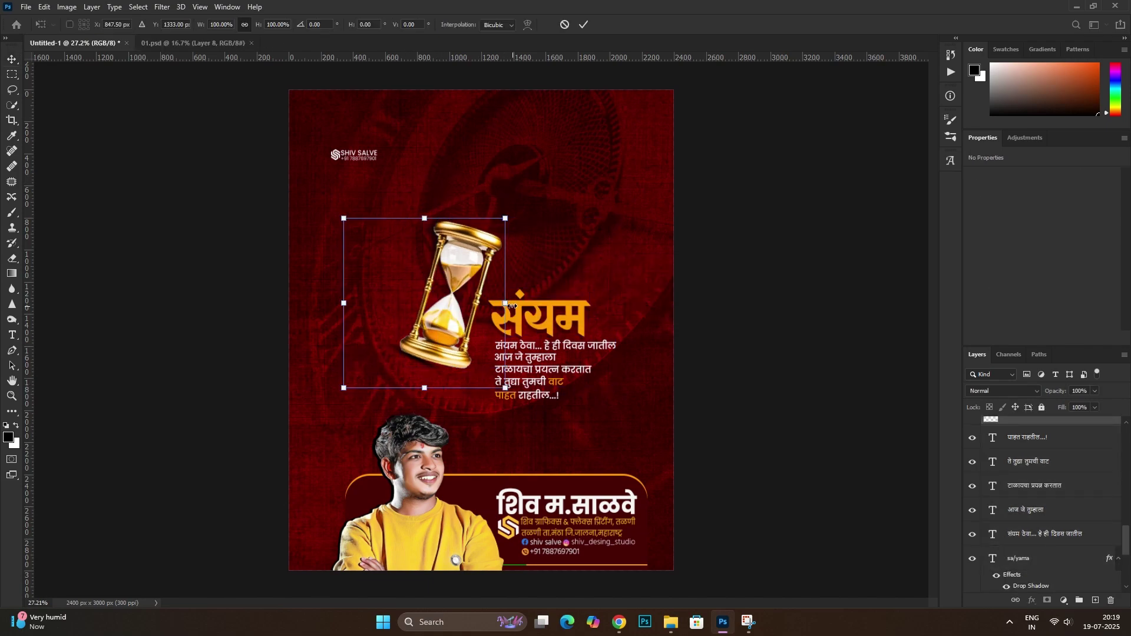
pyautogui.rightClick(477, 293)
pyautogui.click(530, 492)
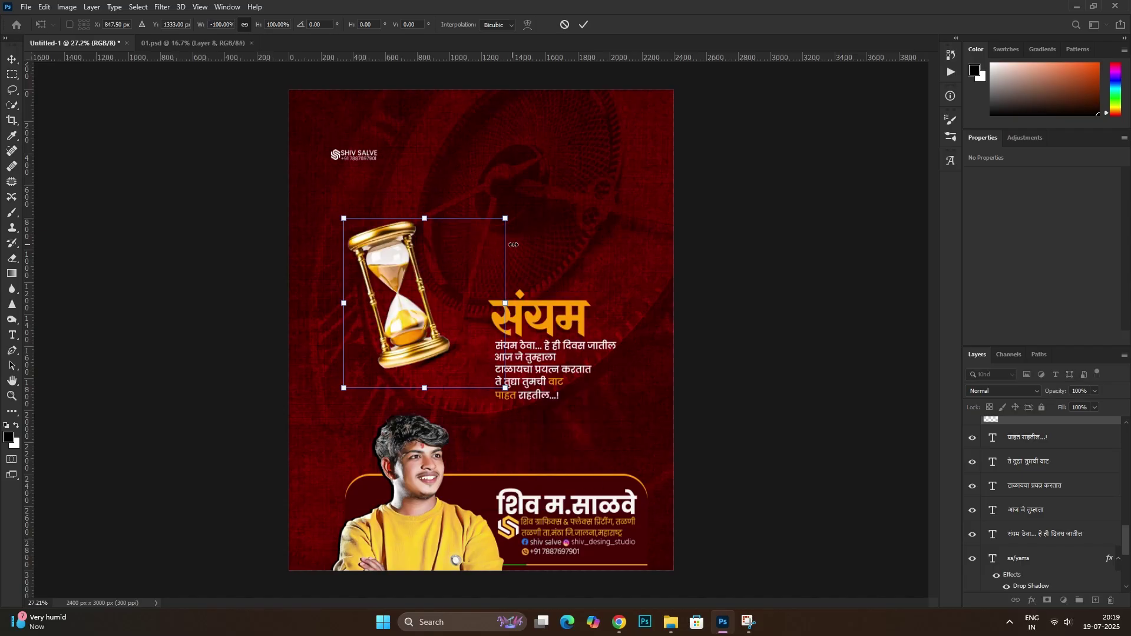
pyautogui.moveTo(514, 244); pyautogui.dragTo(530, 298)
pyautogui.moveTo(414, 295)
pyautogui.mouseDown()
pyautogui.moveTo(460, 319)
pyautogui.moveTo(464, 306)
pyautogui.mouseUp()
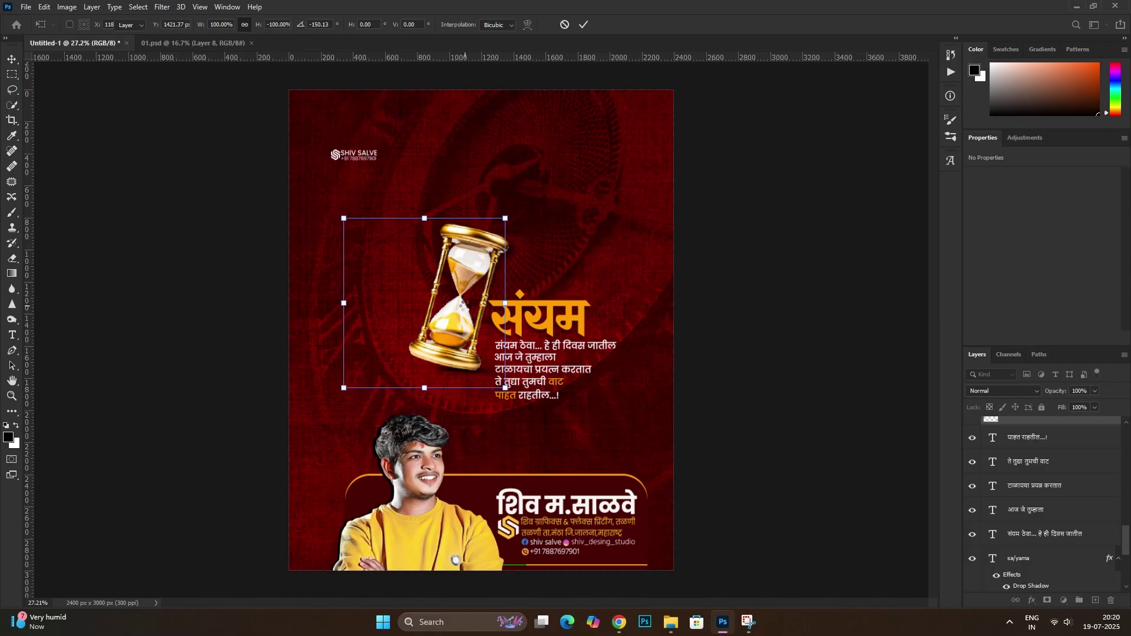
pyautogui.press('Return')
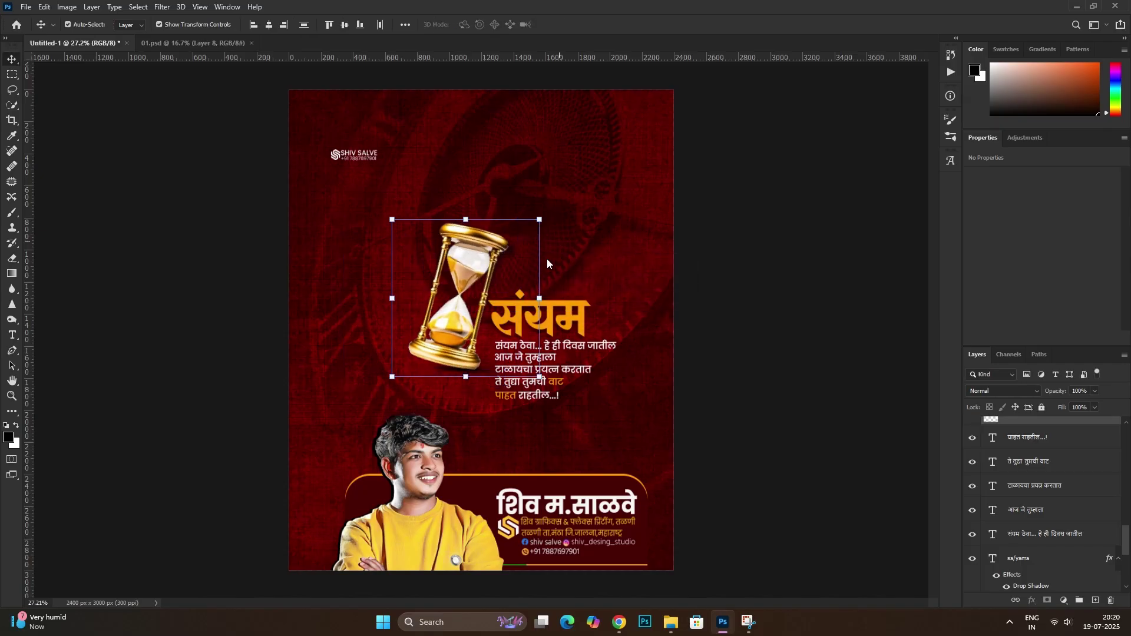
pyautogui.moveTo(550, 255); pyautogui.dragTo(553, 262)
pyautogui.moveTo(481, 269); pyautogui.dragTo(487, 268)
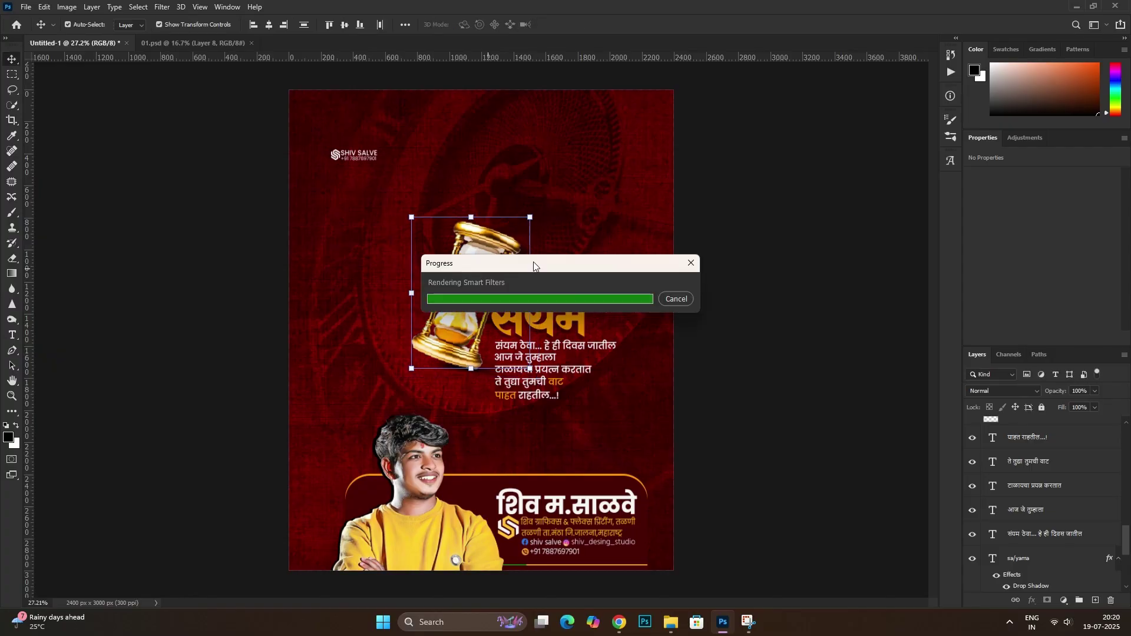
# Shift the hourglass and text block together slightly higher
pyautogui.moveTo(686, 438)
pyautogui.mouseDown()
pyautogui.moveTo(551, 131)
pyautogui.moveTo(494, 293)
pyautogui.moveTo(483, 261)
pyautogui.mouseUp()
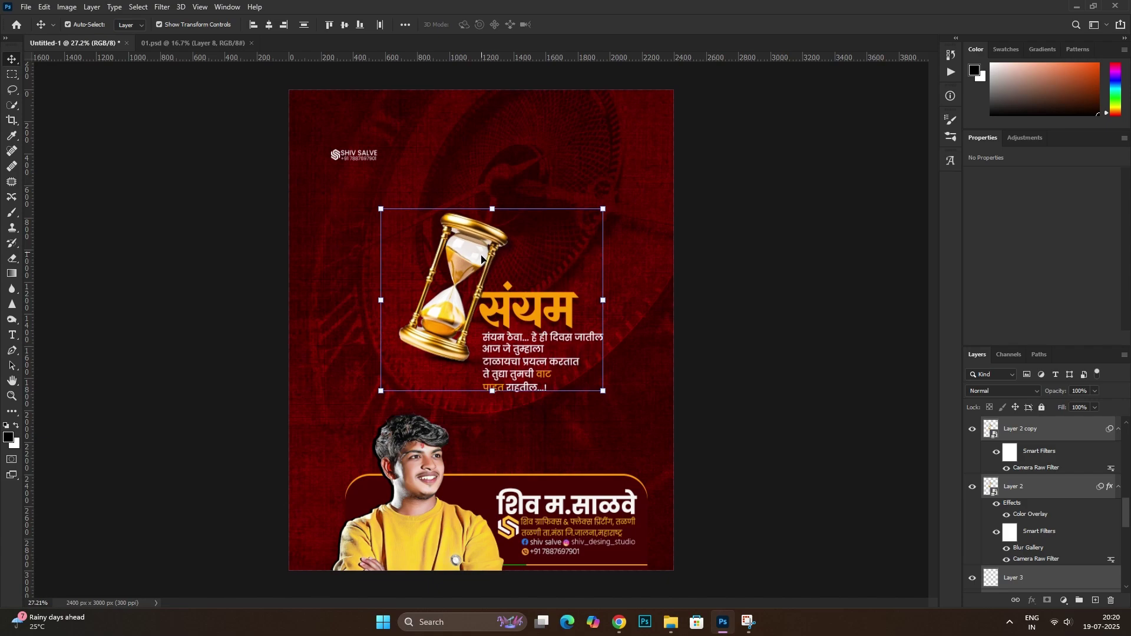
pyautogui.click(467, 458)
pyautogui.click(459, 315)
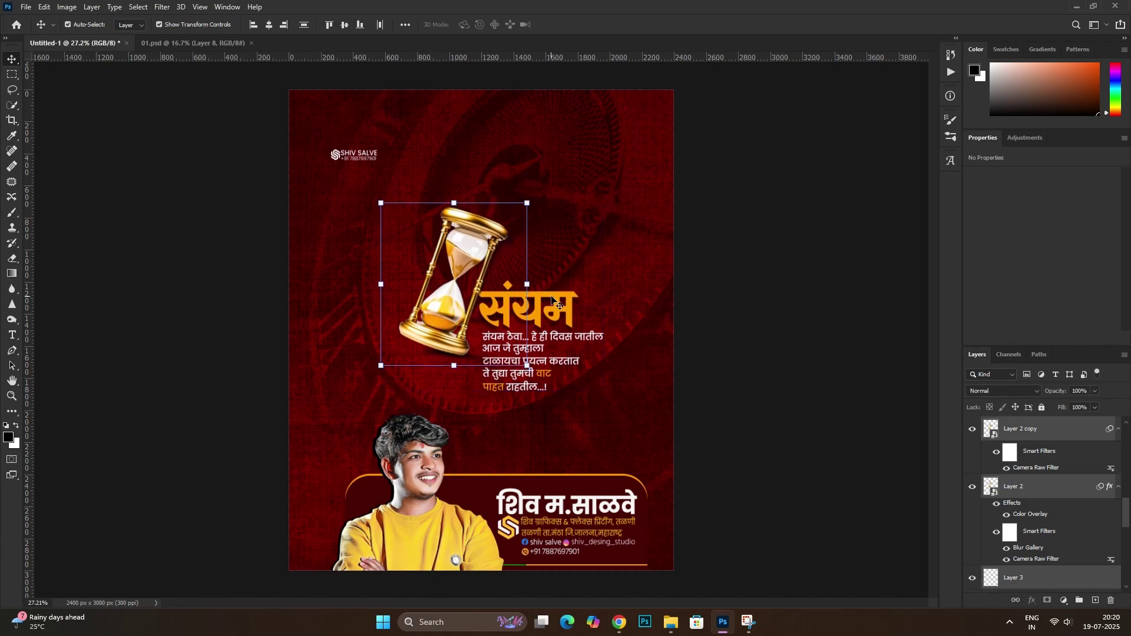
pyautogui.click(629, 223)
pyautogui.press('ctrl')
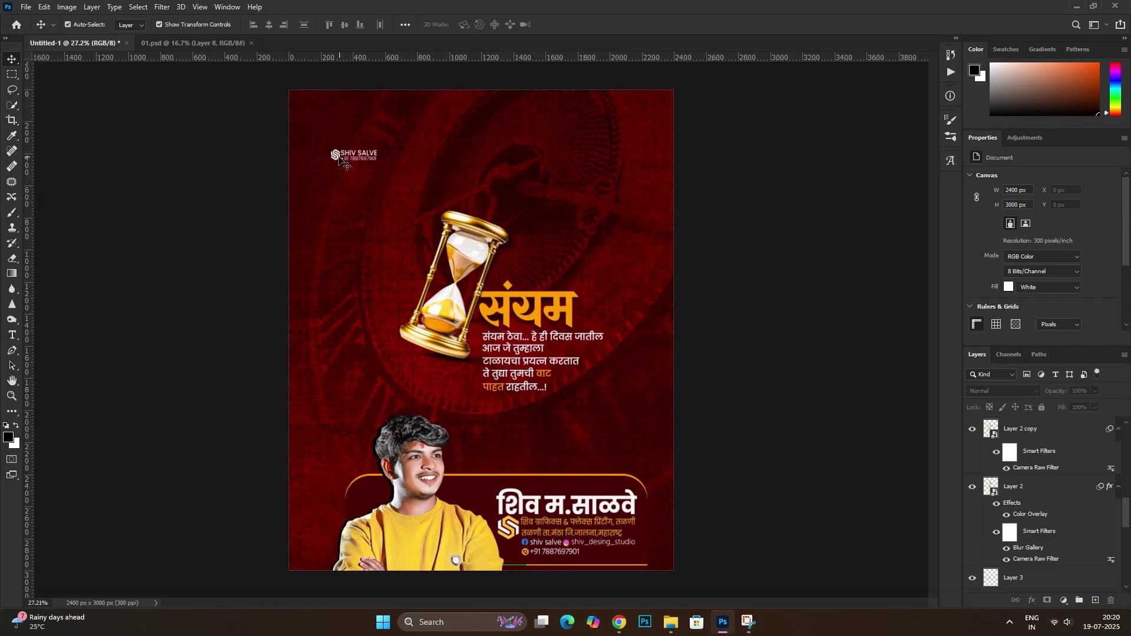
# Scale the SHIV SALVE logo to about 354 px wide and move it up-right
pyautogui.click(345, 163)
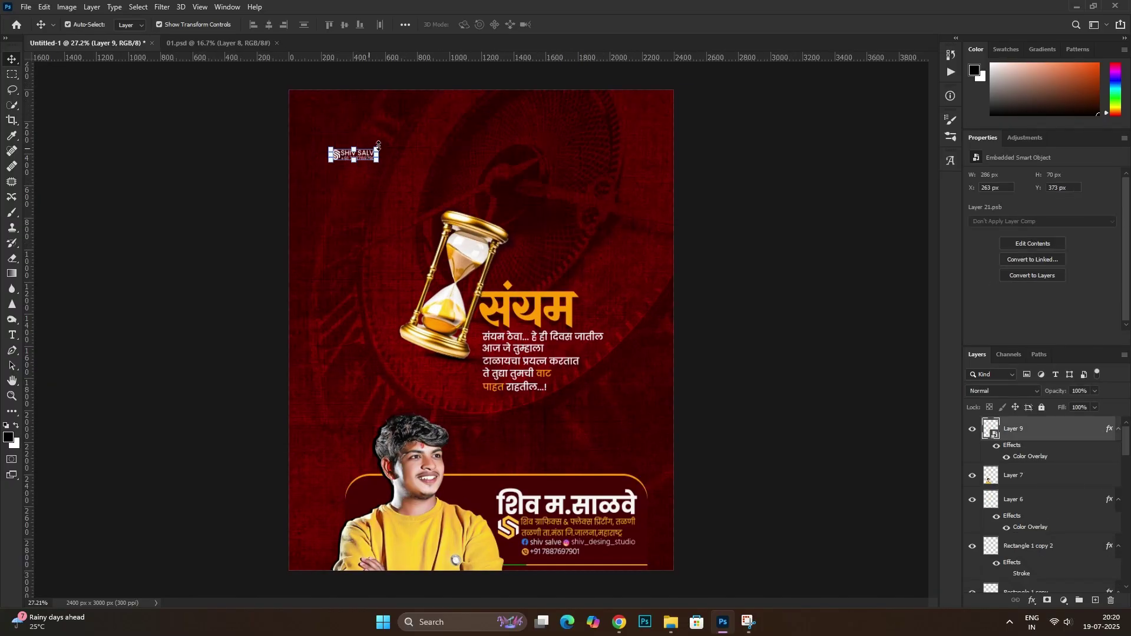
pyautogui.moveTo(378, 144)
pyautogui.mouseDown()
pyautogui.moveTo(401, 142)
pyautogui.moveTo(386, 154)
pyautogui.moveTo(370, 145)
pyautogui.mouseUp()
pyautogui.hotkey('ctrl', 't')
pyautogui.press('Return')
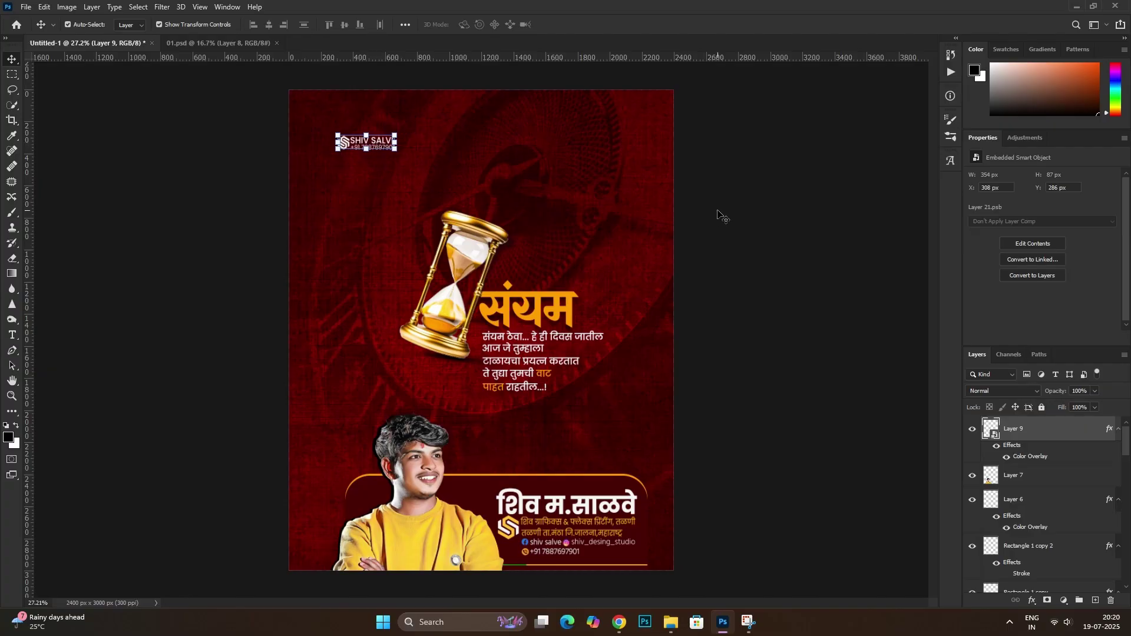
pyautogui.click(718, 216)
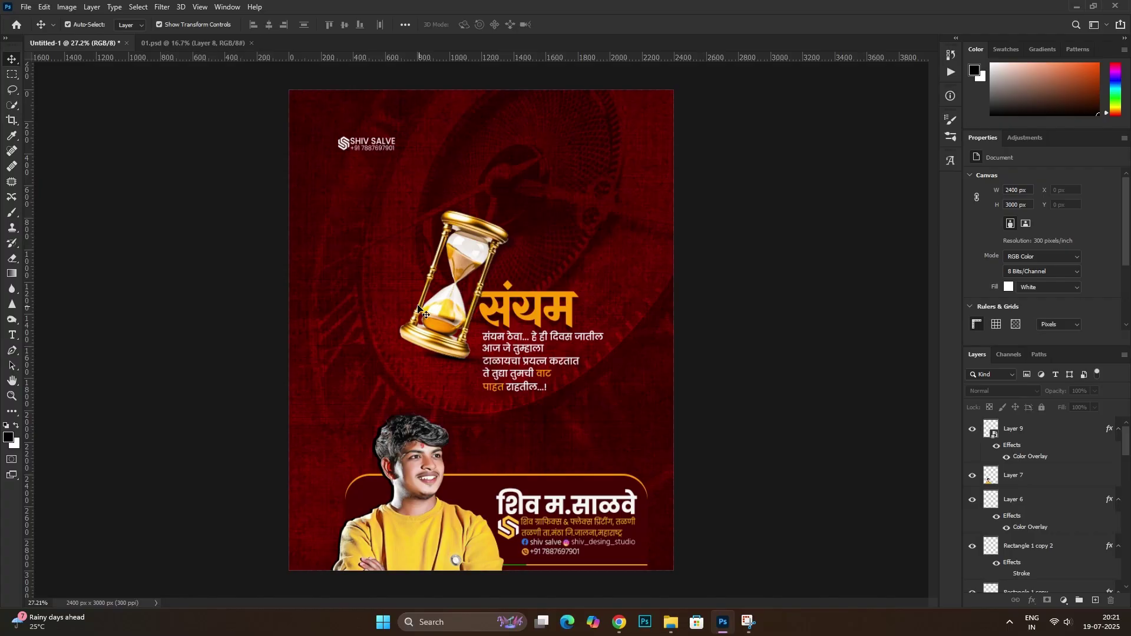
# Export the poster as a 2400×3000 JPG at 100% quality to the Desktop
pyautogui.click(26, 7)
pyautogui.moveTo(38, 178)
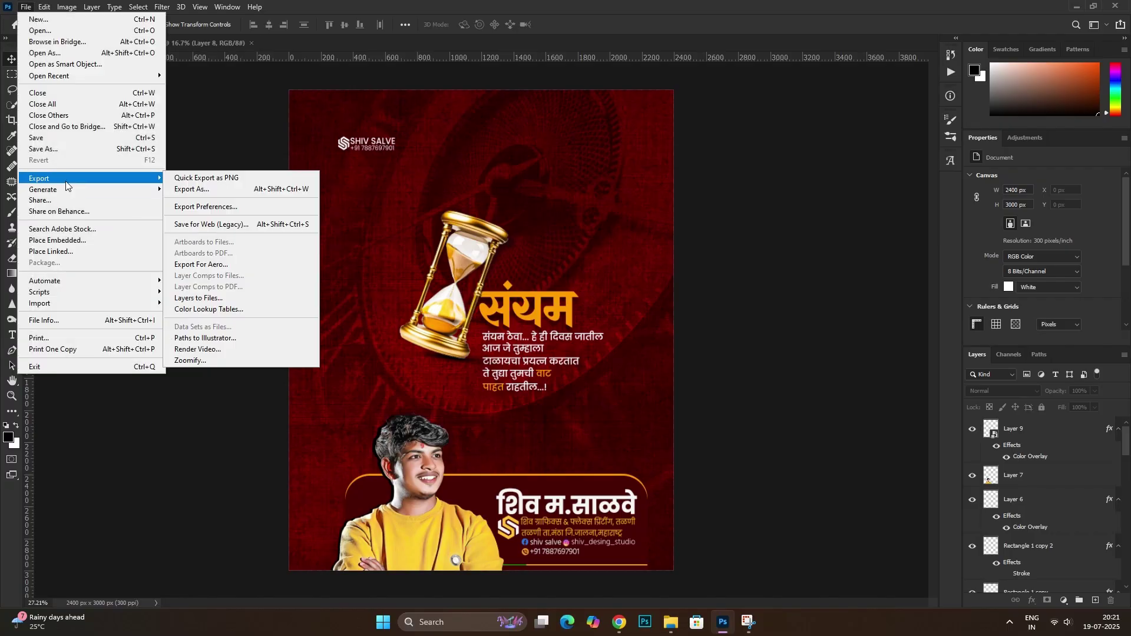
pyautogui.click(218, 195)
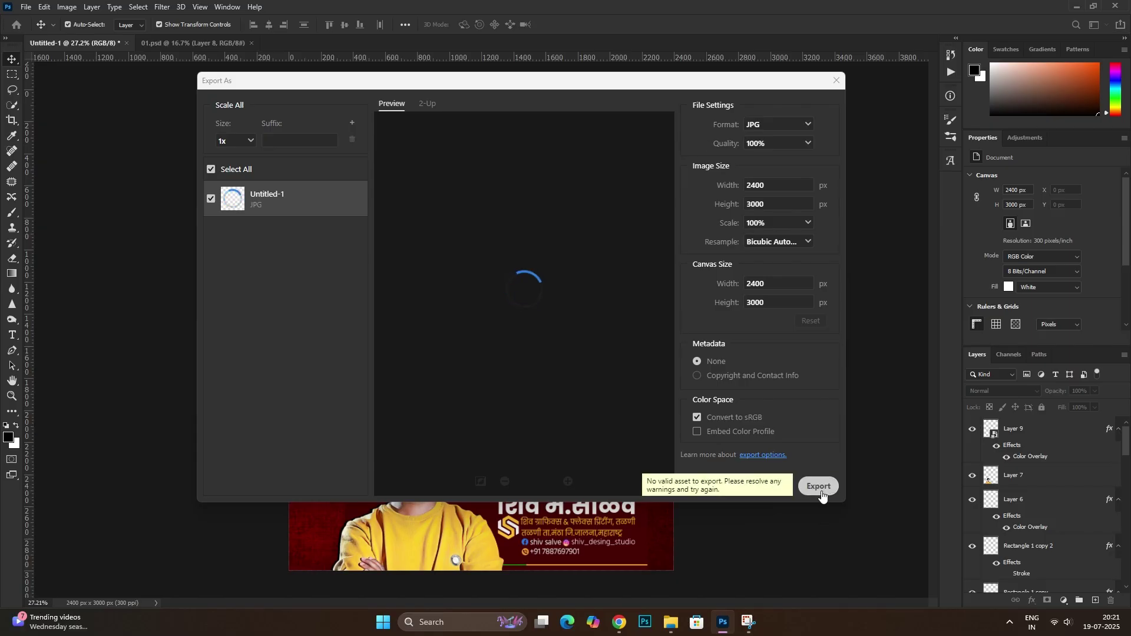
pyautogui.click(819, 487)
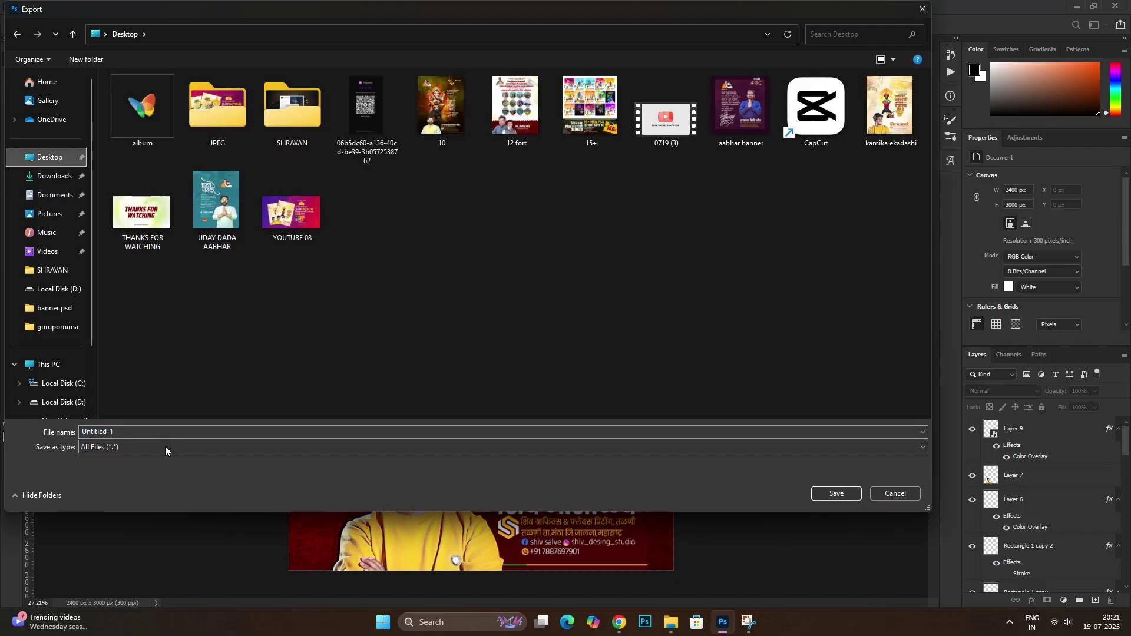
pyautogui.write('suvicyar')
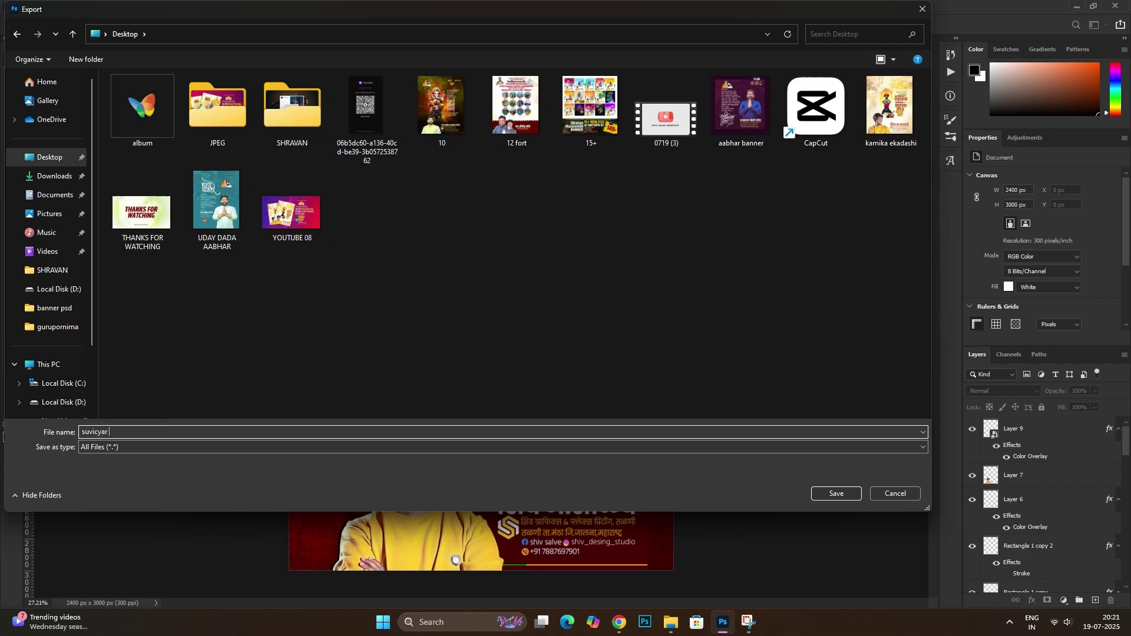
pyautogui.press('Return')
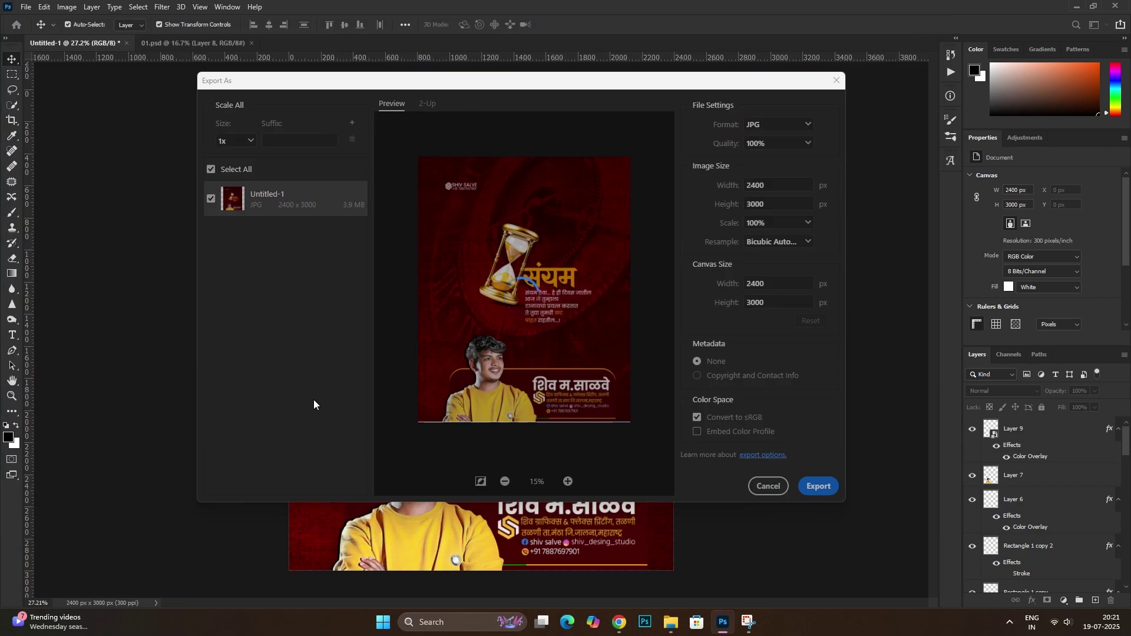